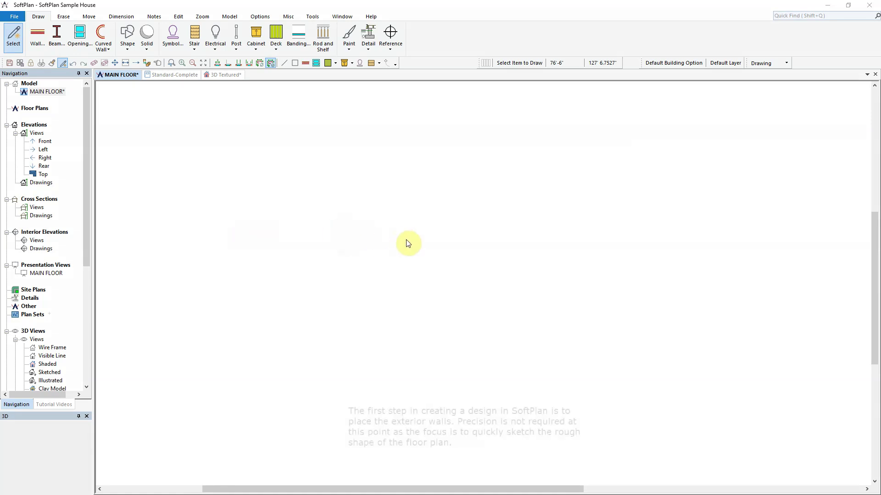
# Step: Start 2x6/Siding exterior walls and draw the top, right side and inward notch walls
pyautogui.rightClick(326, 205)
pyautogui.click(351, 225)
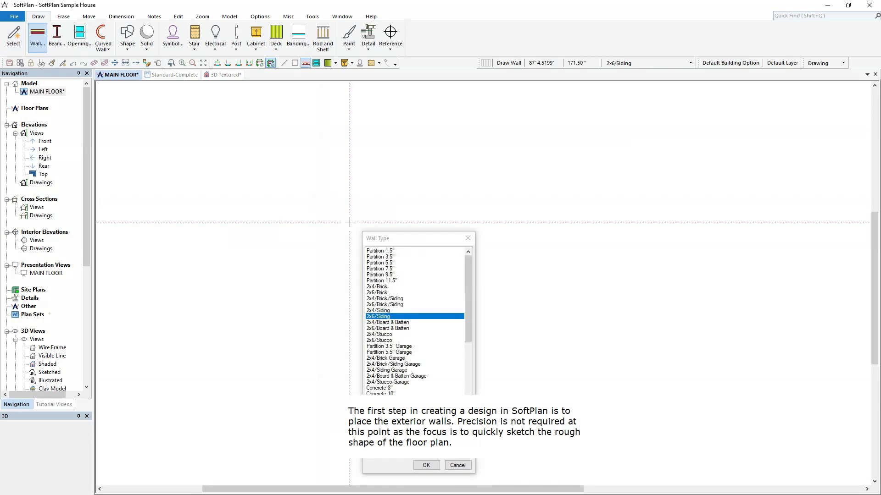
pyautogui.click(425, 464)
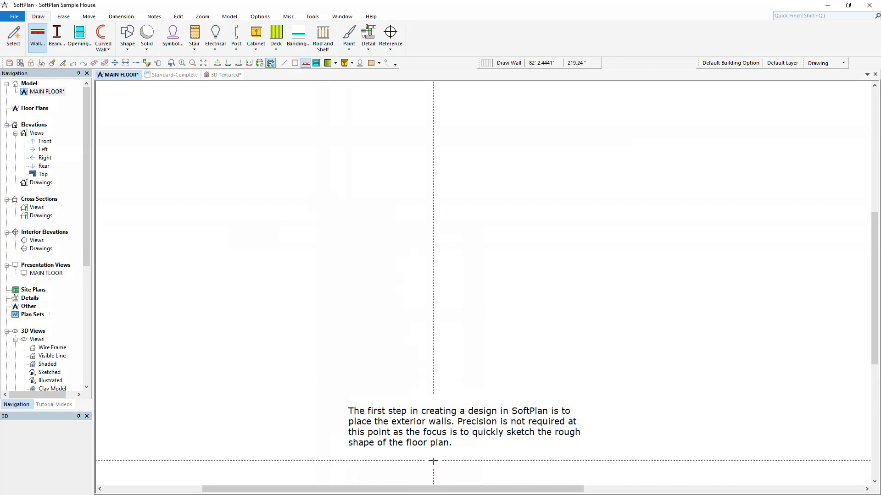
pyautogui.click(388, 123)
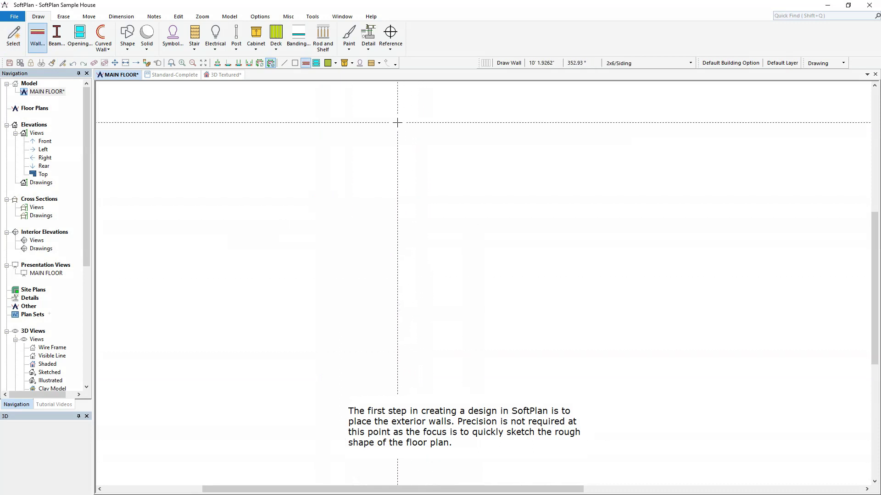
pyautogui.click(463, 124)
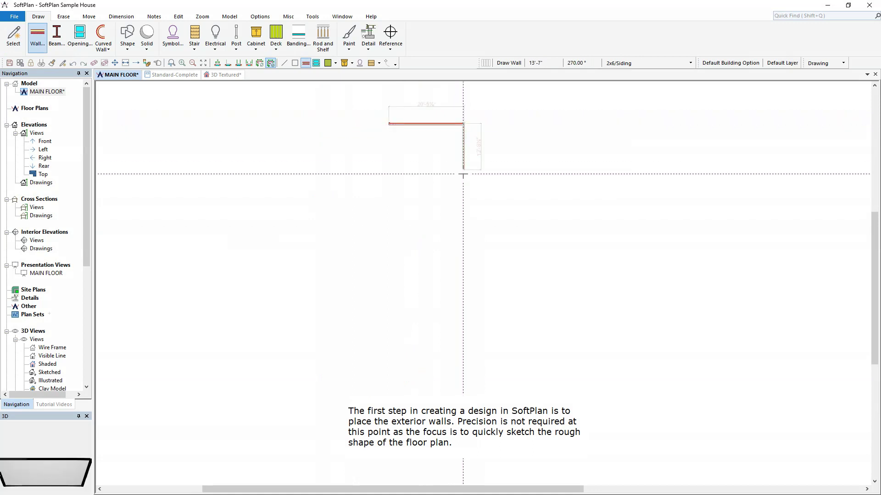
pyautogui.click(462, 201)
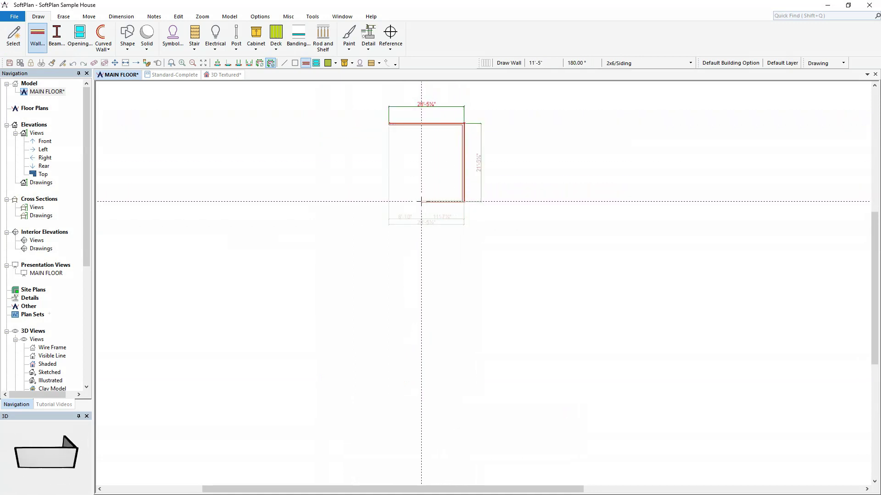
pyautogui.click(421, 201)
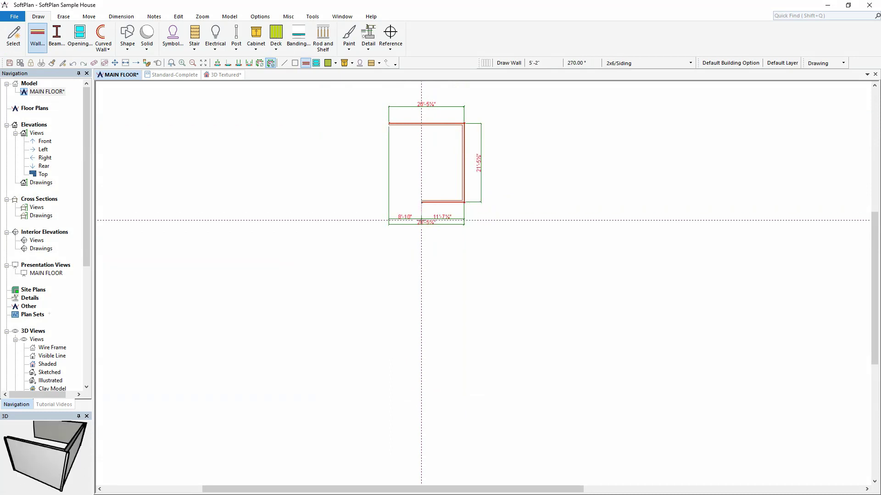
# Step: Continue the walls down the right side and across the bottom, closing the outline on the left
pyautogui.click(421, 228)
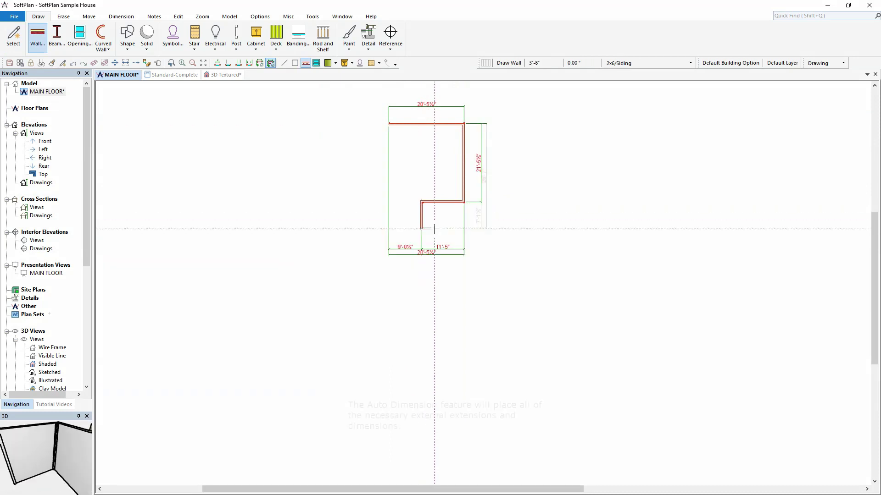
pyautogui.click(479, 229)
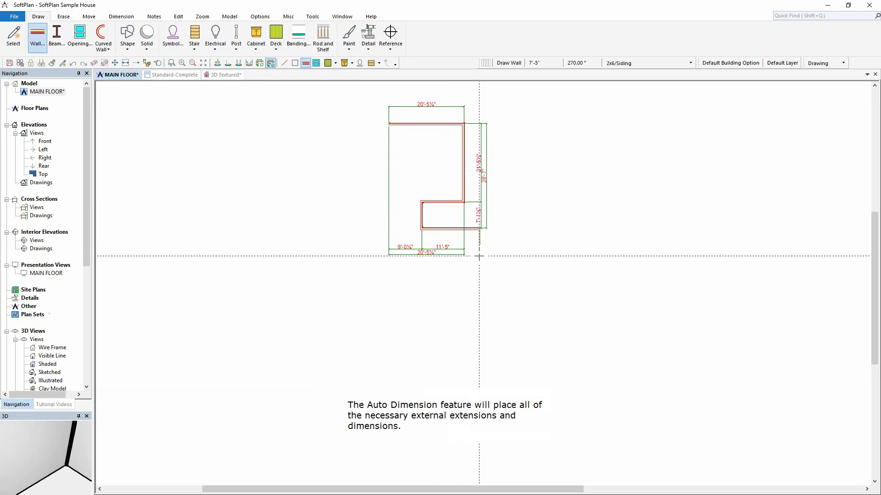
pyautogui.click(479, 387)
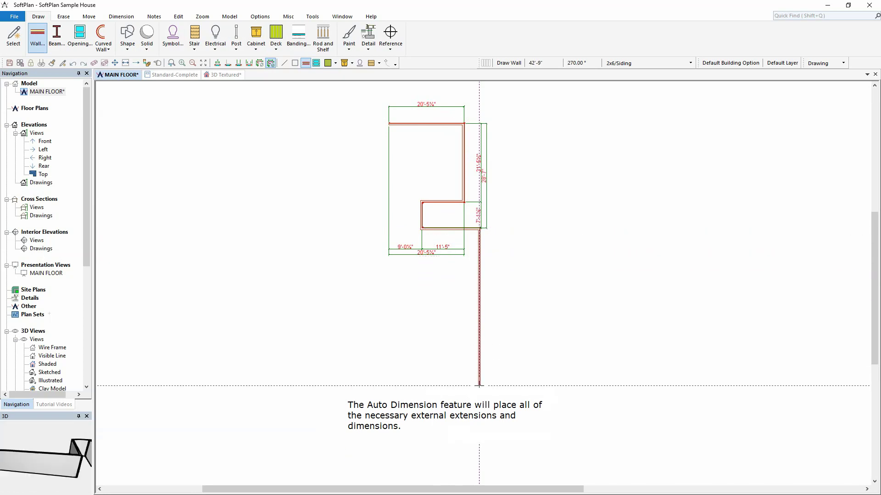
pyautogui.click(449, 387)
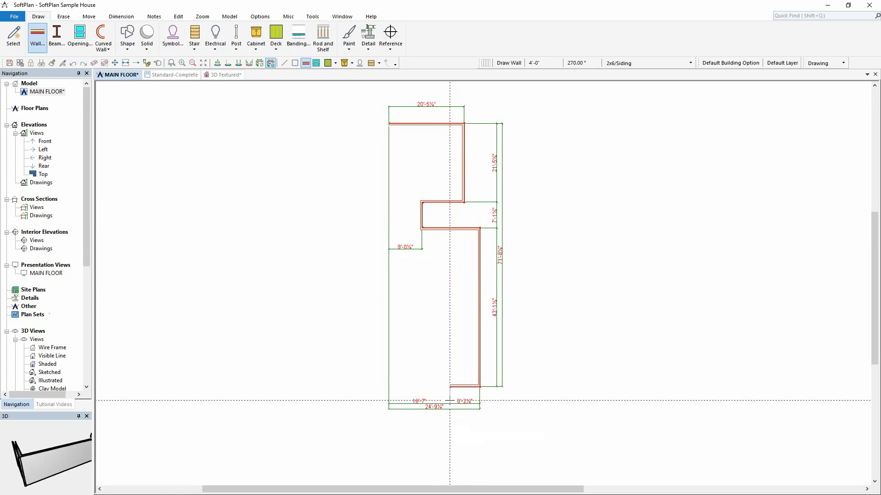
pyautogui.click(449, 436)
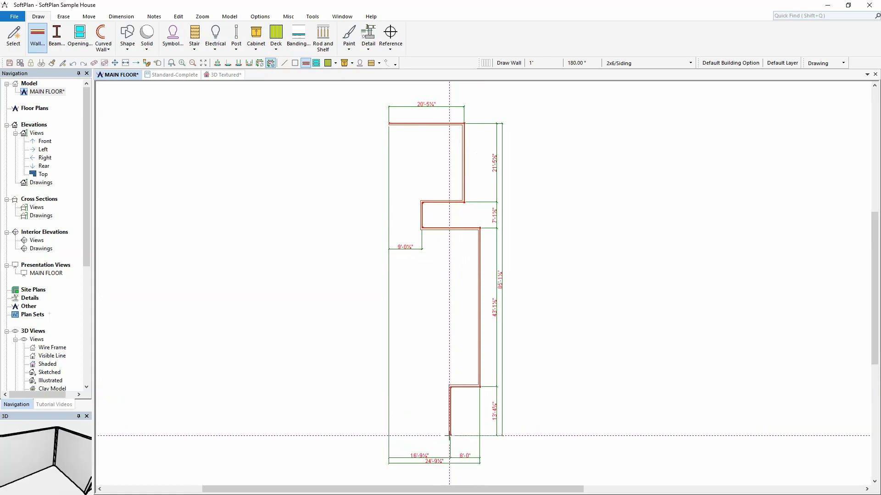
pyautogui.click(390, 435)
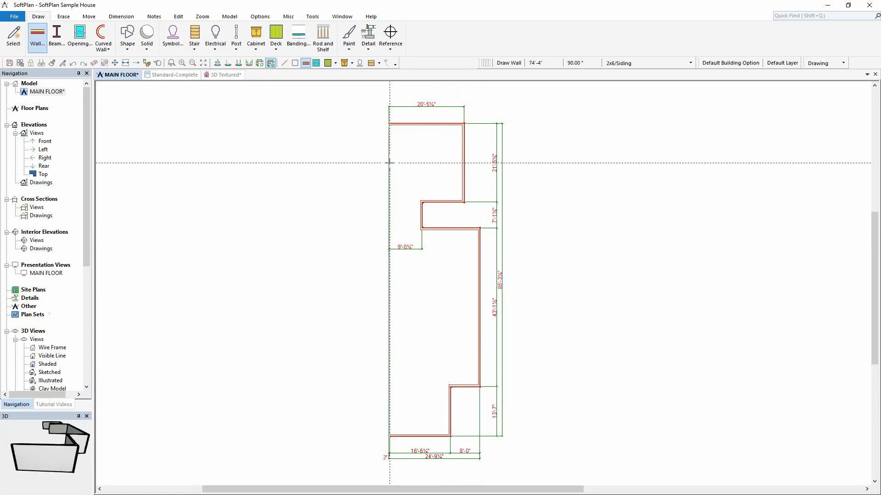
pyautogui.click(389, 124)
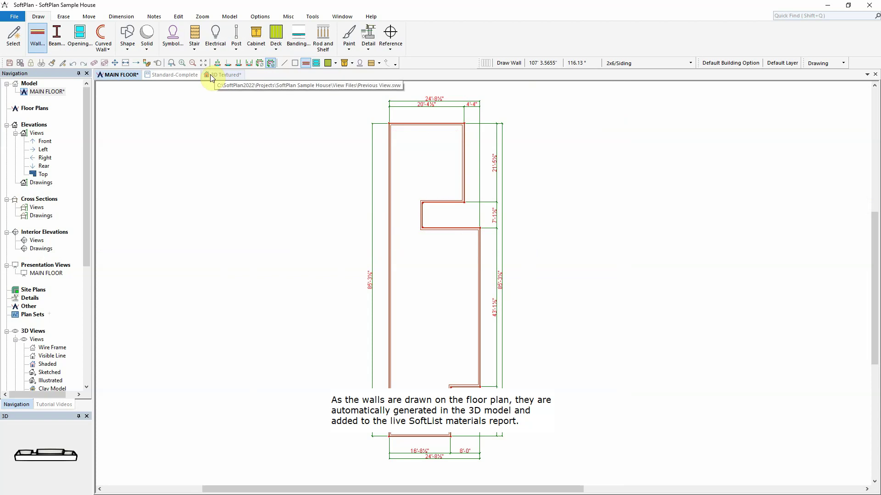
pyautogui.click(180, 75)
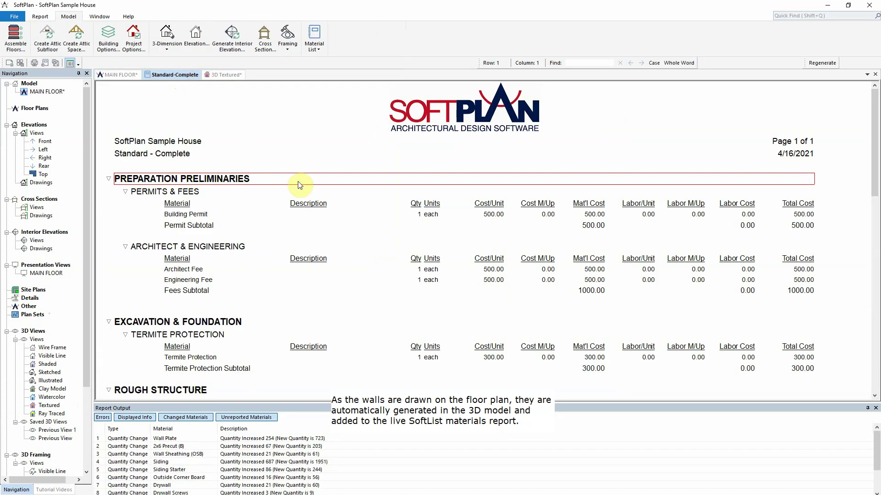
pyautogui.scroll(-3, 300, 184)
pyautogui.scroll(-3, 300, 183)
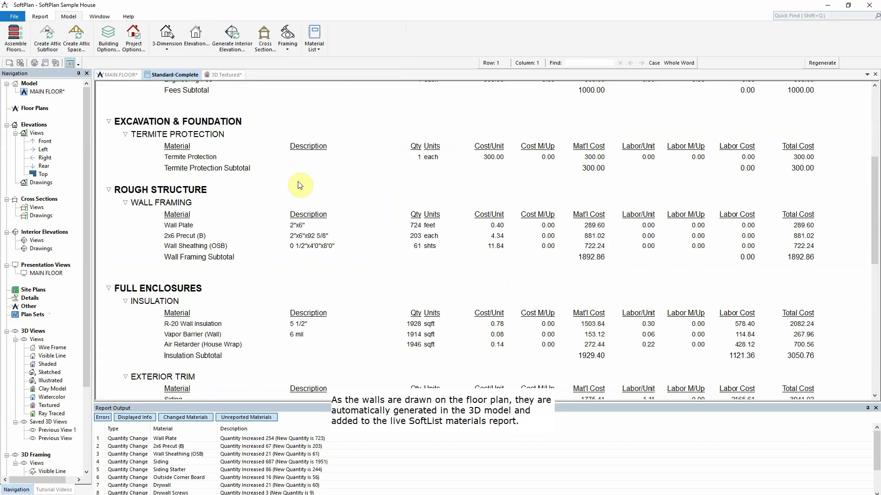
pyautogui.scroll(-2, 300, 185)
pyautogui.scroll(-3, 300, 185)
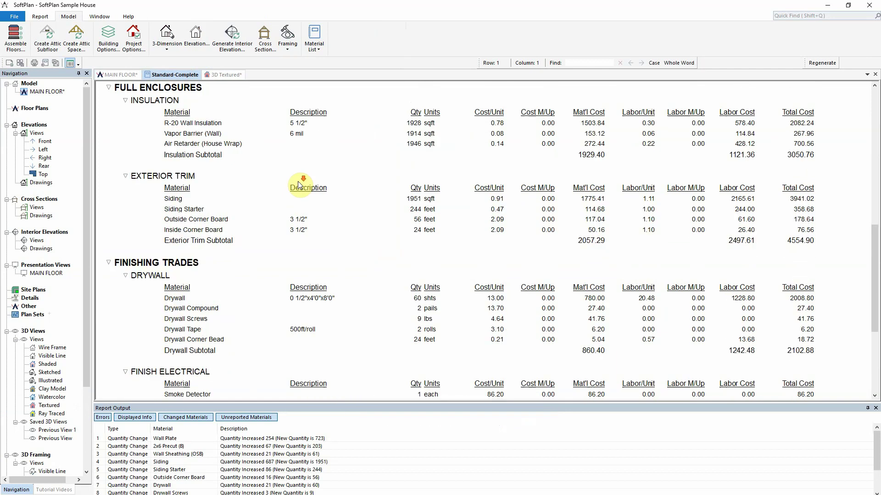
pyautogui.scroll(-3, 300, 185)
pyautogui.scroll(-3, 299, 185)
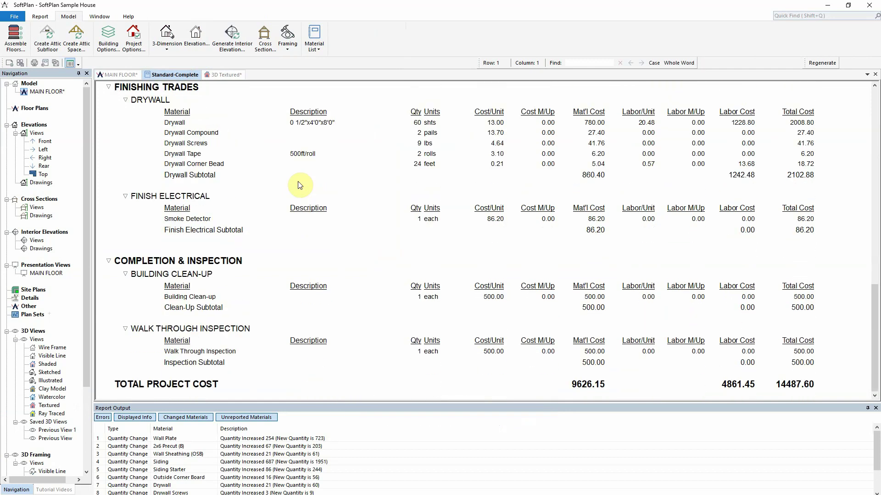
pyautogui.click(226, 75)
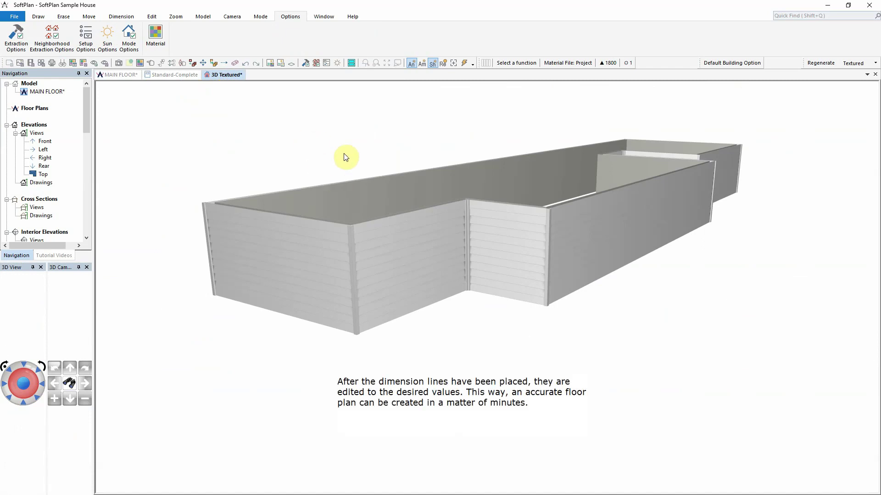
# Step: On the main floor plan, set the overall width to 24'-0" and split it 20'-0" / 4'-0"
pyautogui.click(122, 76)
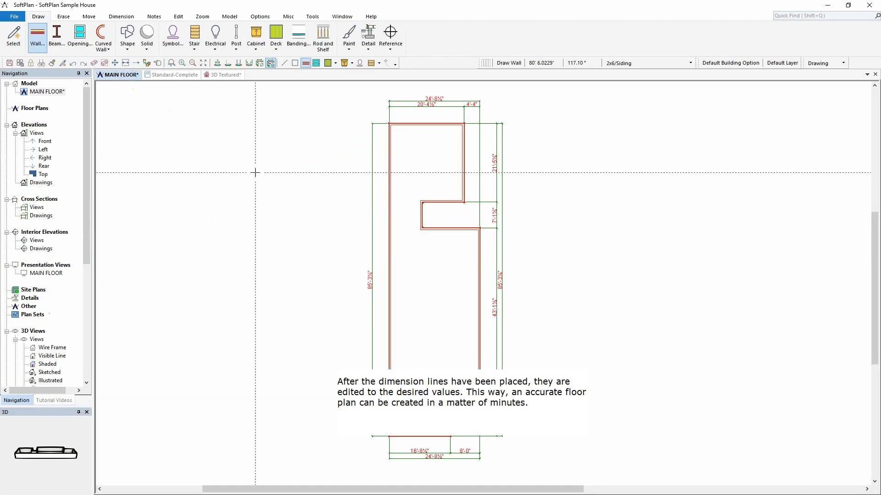
pyautogui.scroll(3, 482, 285)
pyautogui.scroll(1, 481, 285)
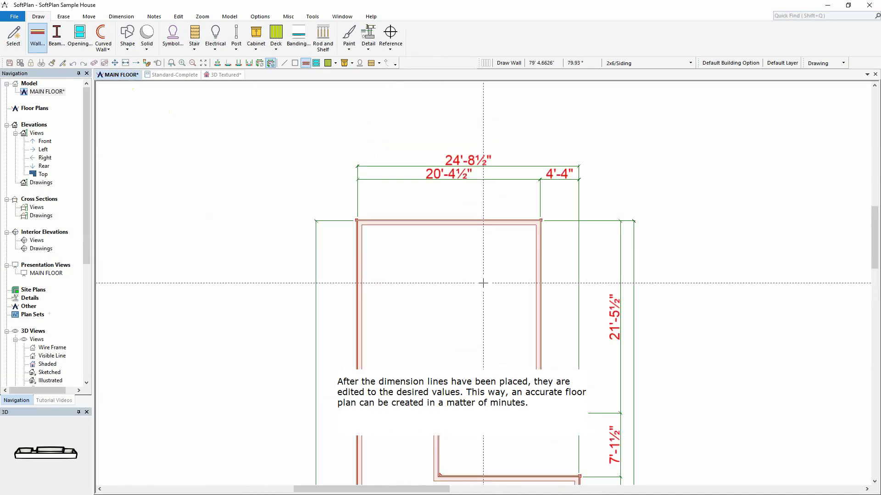
pyautogui.rightClick(467, 161)
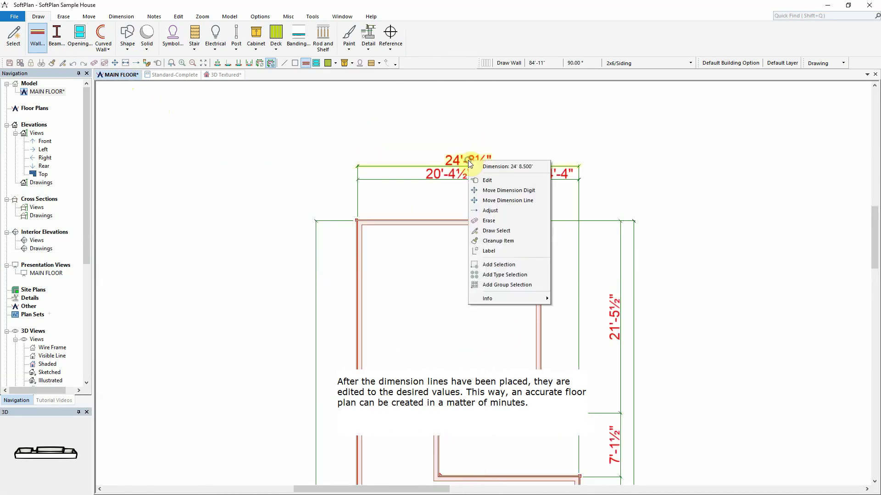
pyautogui.click(510, 183)
pyautogui.write('24\' 0.000"')
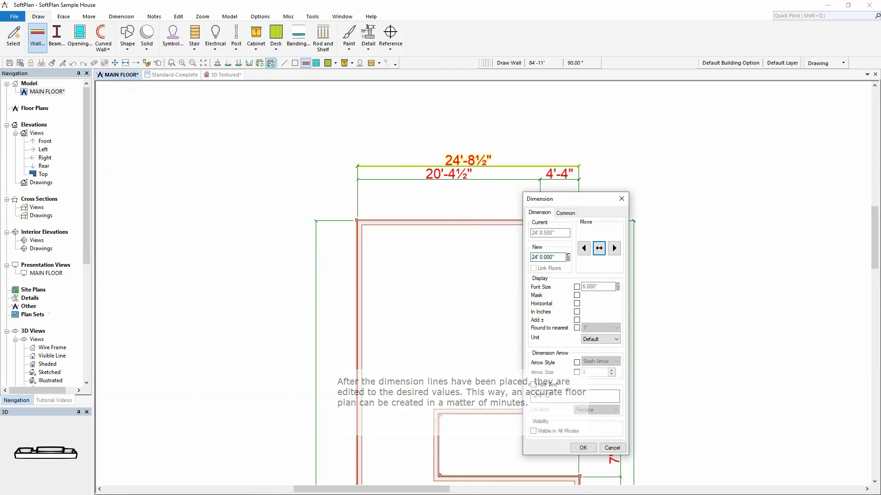
pyautogui.press('Return')
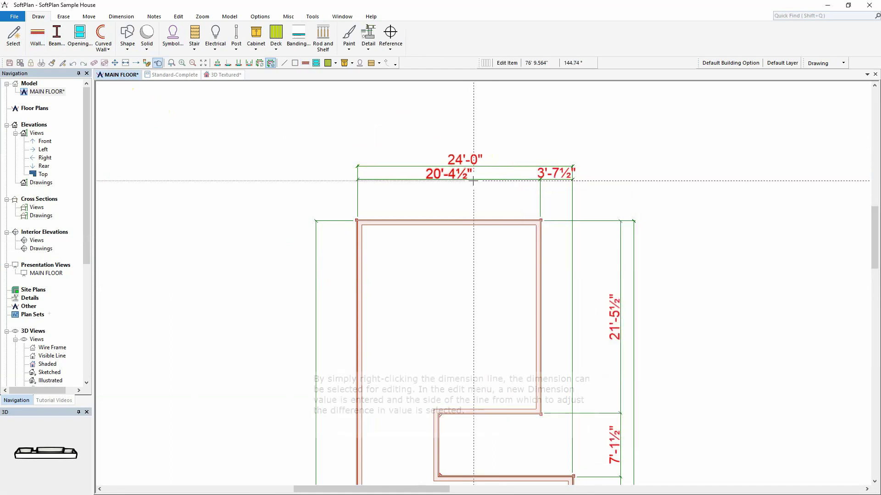
pyautogui.click(473, 180)
pyautogui.write('20\' 0.000"')
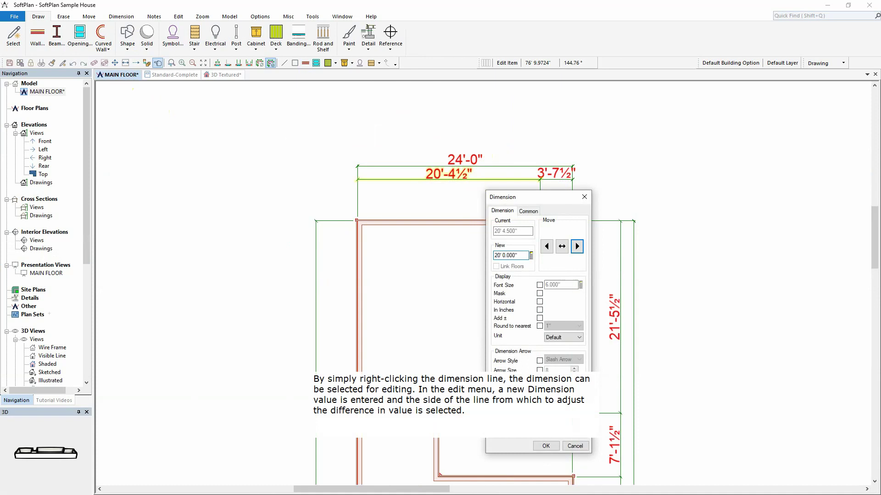
pyautogui.press('Return')
# Step: Set the depth dimension to 21'-0" and the notch depth to 8'-0"
pyautogui.rightClick(618, 333)
pyautogui.write('21\' 0.000"')
pyautogui.press('Return')
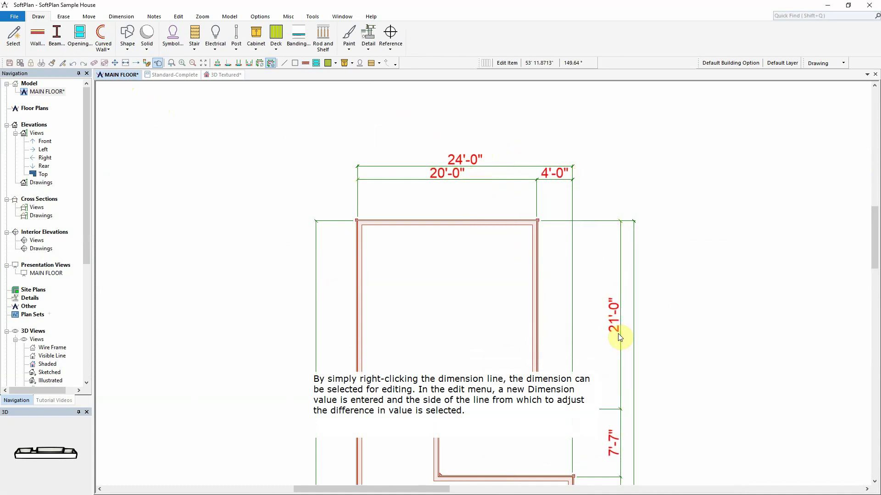
pyautogui.scroll(-3, 593, 291)
pyautogui.rightClick(579, 300)
pyautogui.write('8')
pyautogui.press('Return')
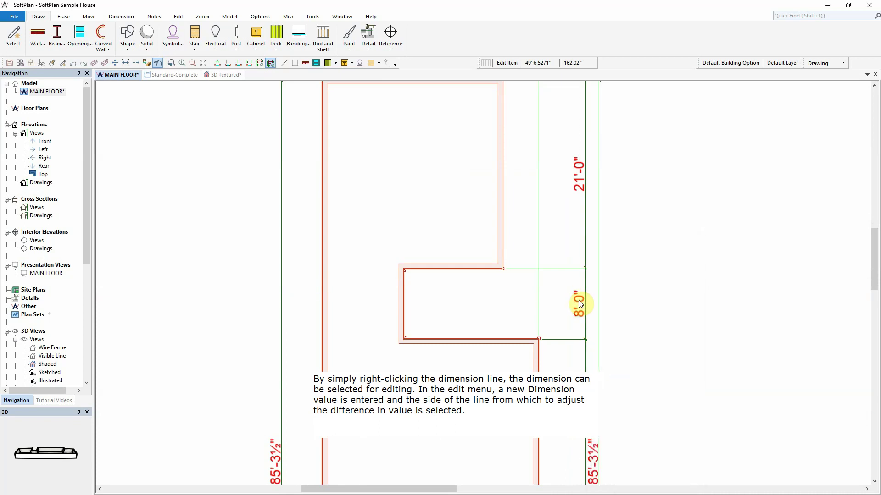
pyautogui.scroll(-3, 507, 200)
pyautogui.scroll(-2, 507, 201)
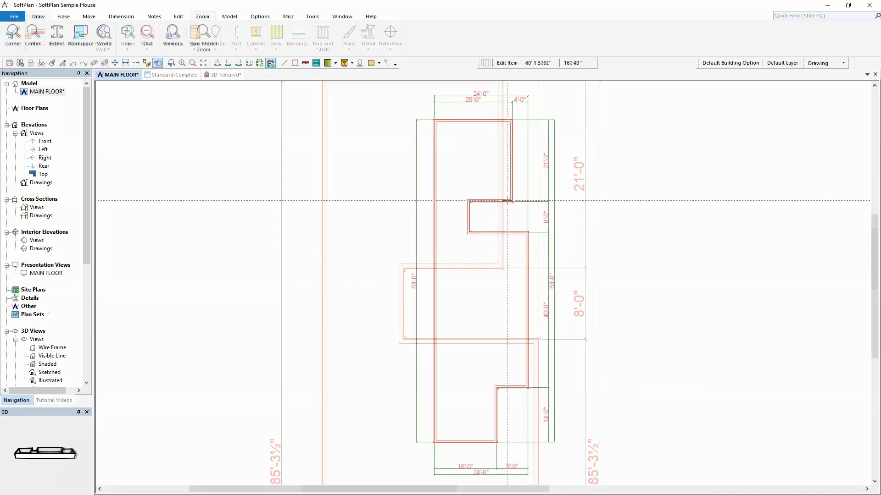
# Step: Show the 3D Textured view and bring up its tab menu with New Vertical Tab Group
pyautogui.click(229, 74)
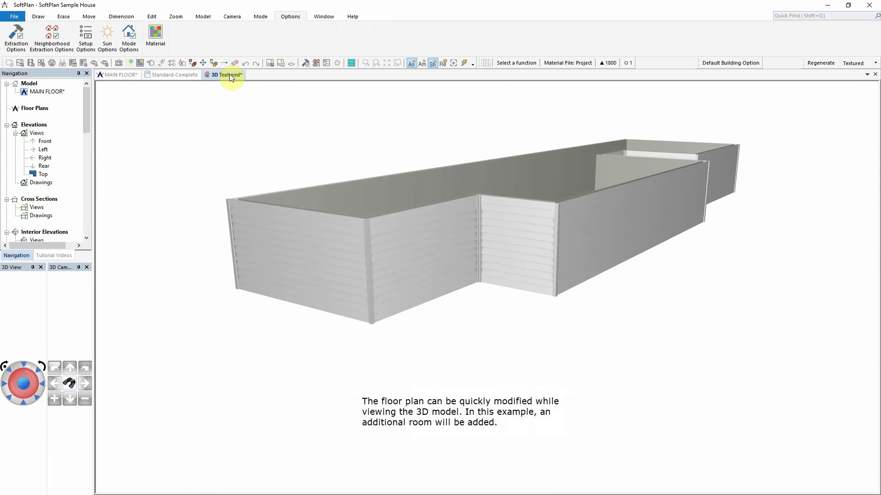
pyautogui.rightClick(231, 76)
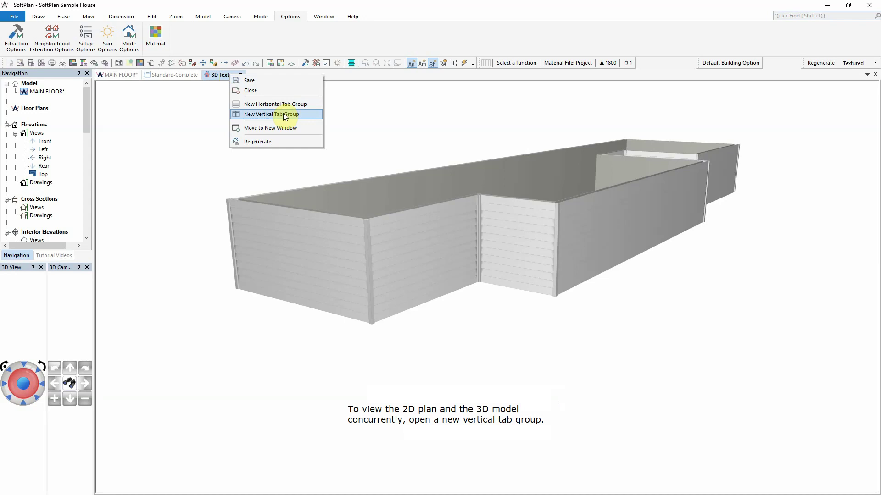
# Step: Tile the plan and 3D model side by side and select the Partition 3.5" wall type
pyautogui.click(285, 115)
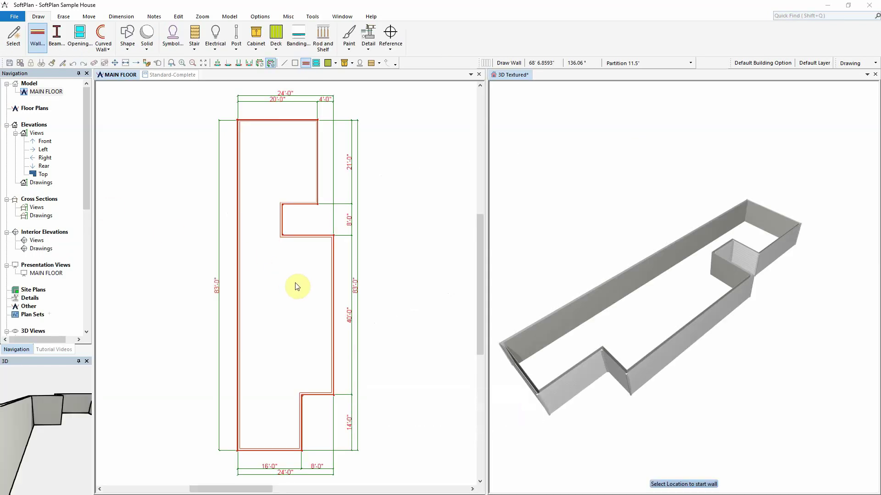
pyautogui.click(520, 77)
pyautogui.moveTo(706, 236); pyautogui.dragTo(642, 264, button='middle')
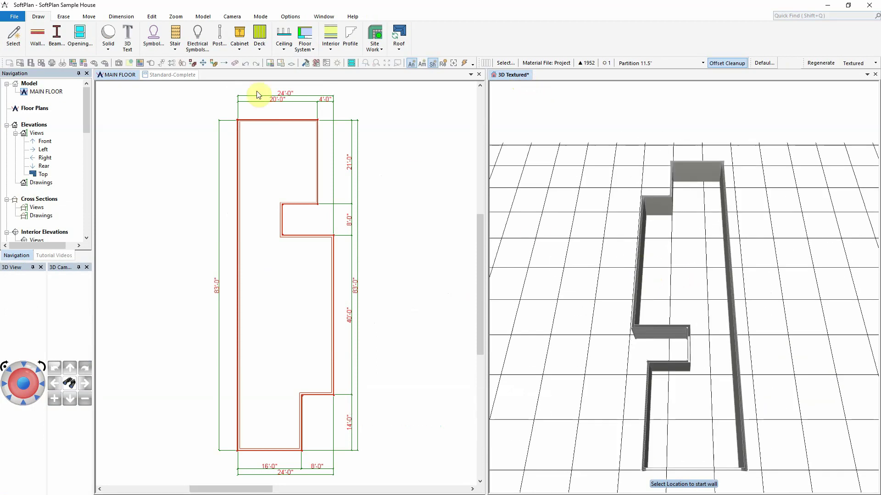
pyautogui.click(39, 31)
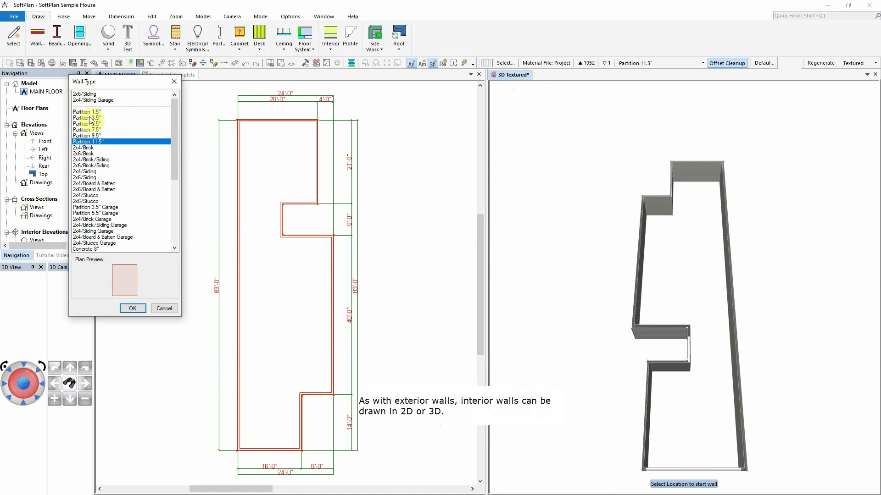
pyautogui.click(91, 118)
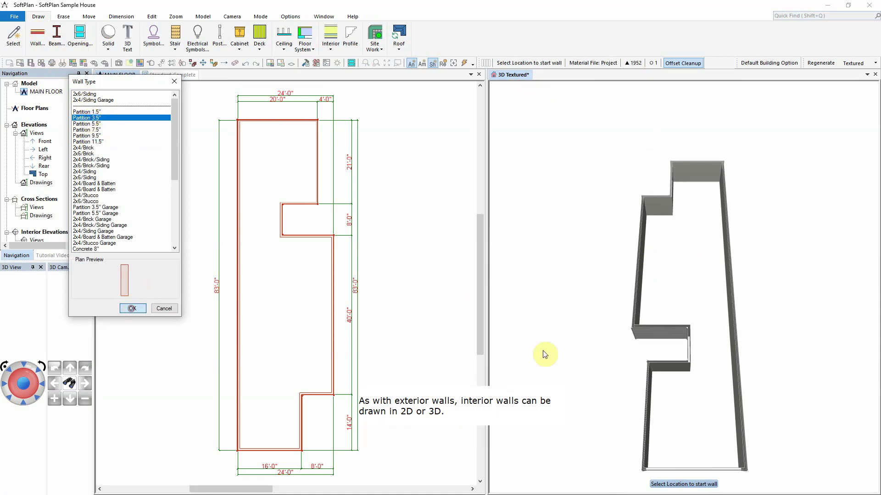
# Step: Draw four interior partition walls out to the right exterior wall, including a short jogged wall
pyautogui.click(690, 374)
pyautogui.click(734, 374)
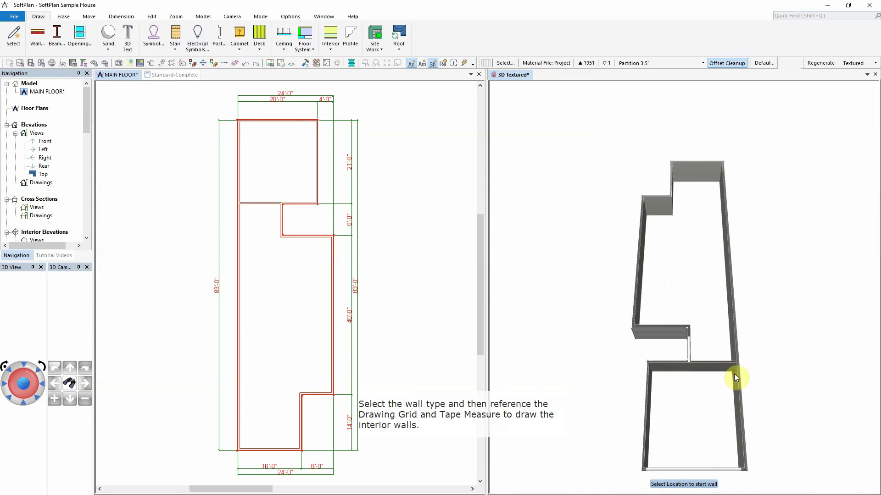
pyautogui.click(691, 338)
pyautogui.click(731, 340)
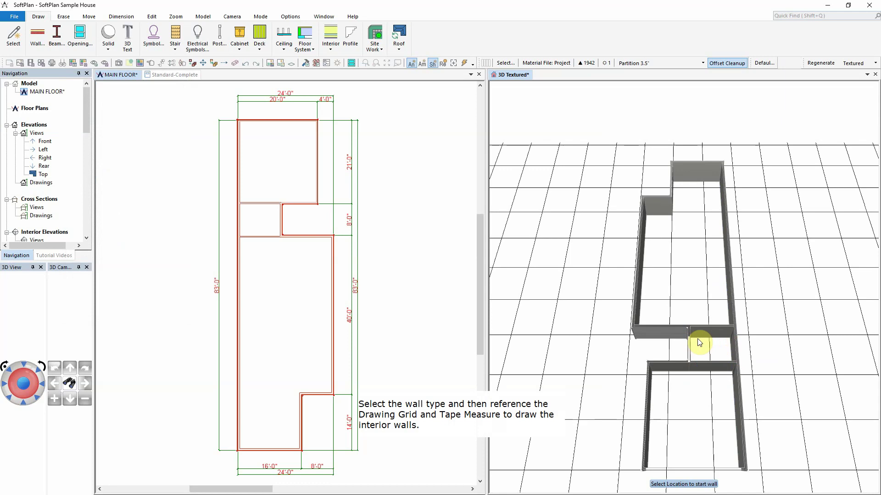
pyautogui.click(673, 213)
pyautogui.click(721, 213)
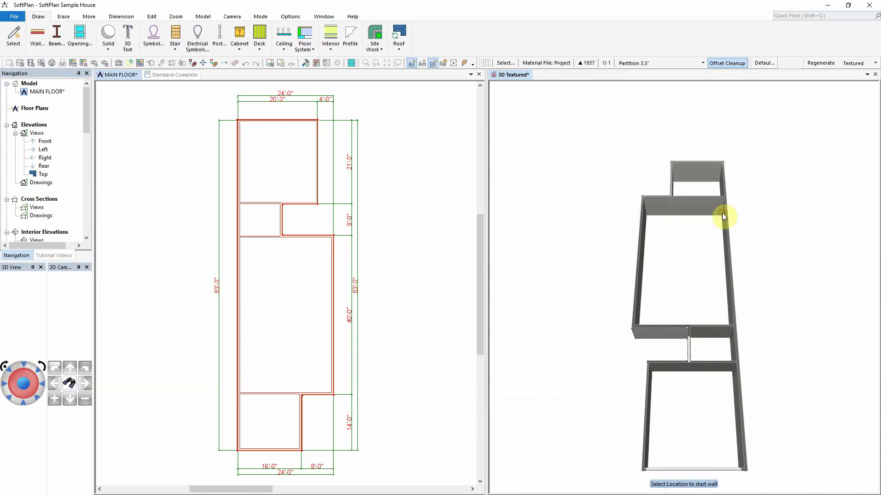
pyautogui.click(687, 216)
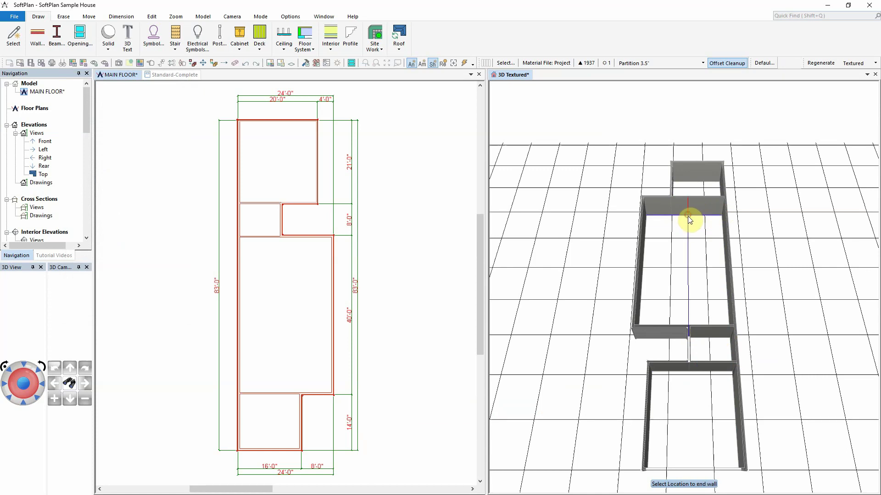
pyautogui.click(687, 239)
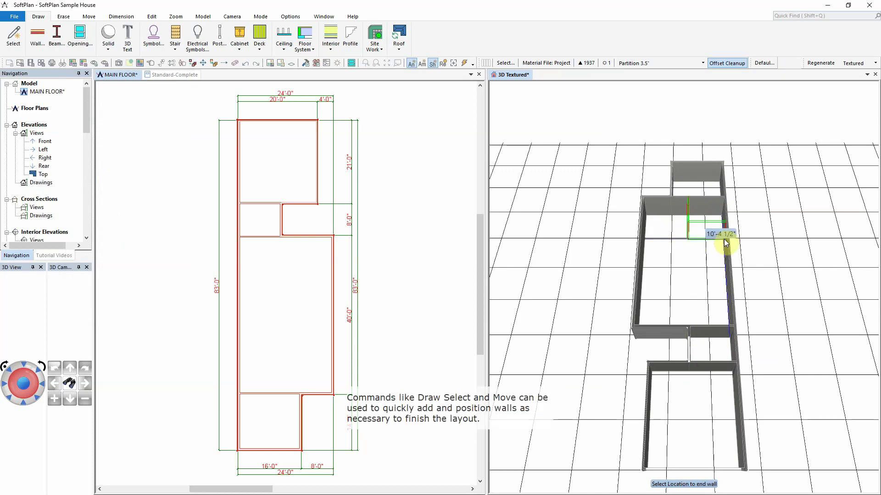
pyautogui.click(723, 239)
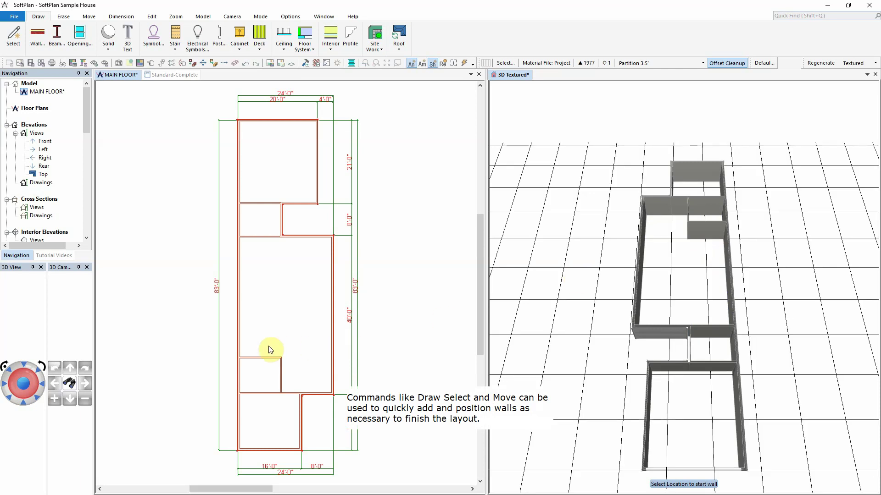
# Step: Start the Wall tool with the Partition 11.5" wall type
pyautogui.scroll(2, 286, 283)
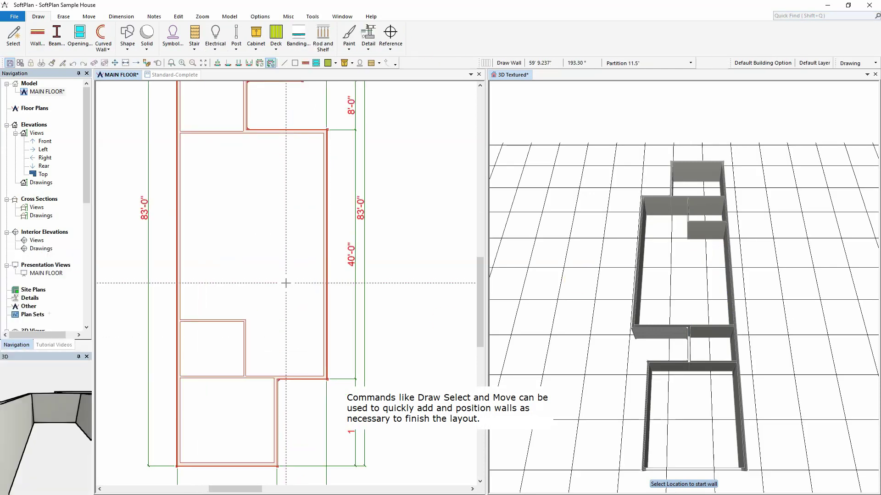
pyautogui.rightClick(242, 224)
pyautogui.click(260, 246)
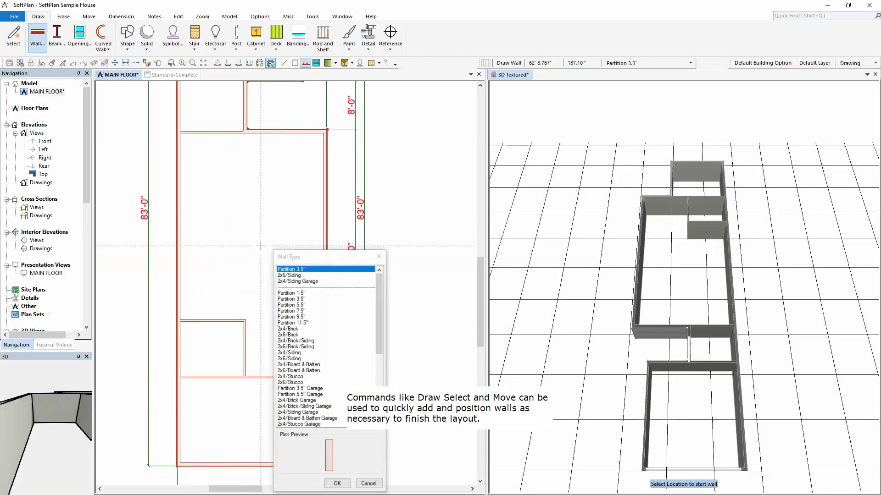
pyautogui.click(302, 322)
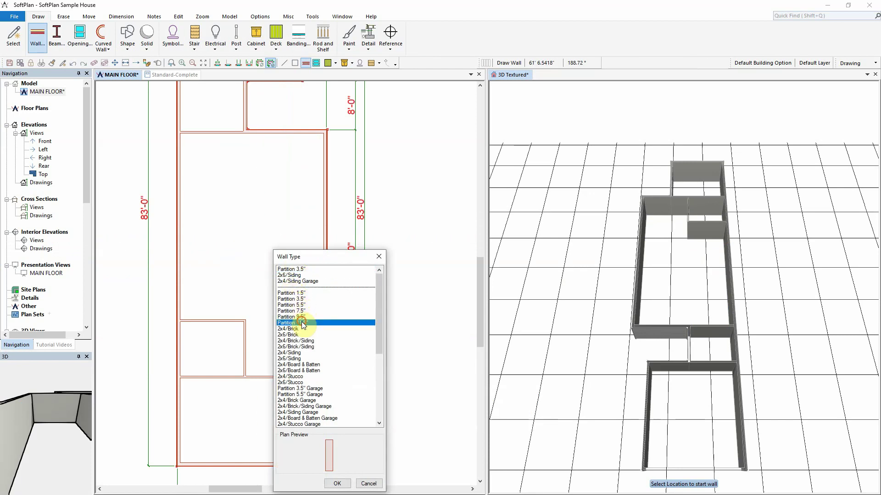
pyautogui.click(338, 484)
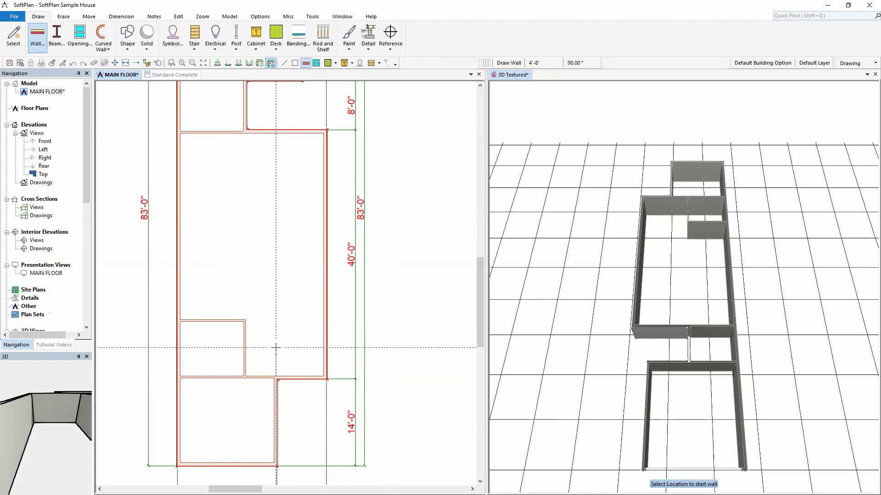
# Step: Draw the 11.5" partitions: a vertical wall with a top segment and a lower horizontal wall
pyautogui.click(276, 212)
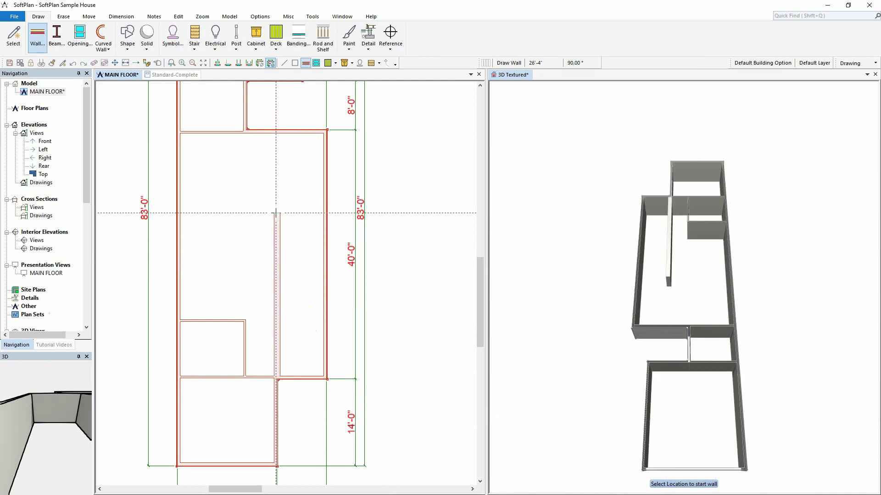
pyautogui.click(324, 213)
pyautogui.click(278, 301)
pyautogui.click(325, 301)
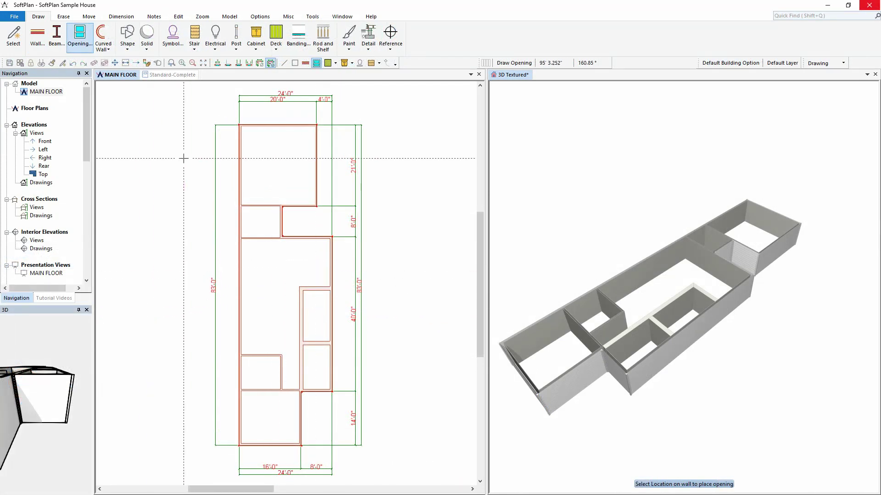
# Step: Choose the Andersen 200-Narroline Double Hung 2452 window in the Opening library
pyautogui.rightClick(160, 144)
pyautogui.click(193, 188)
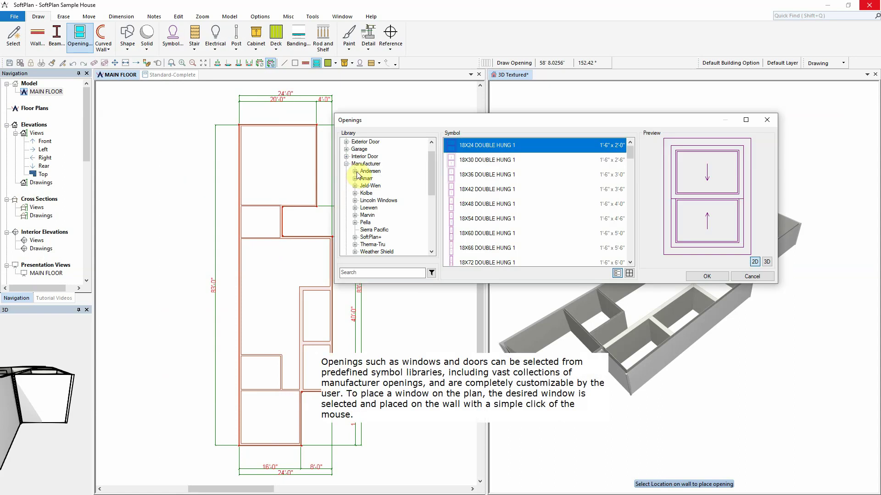
pyautogui.click(356, 174)
pyautogui.click(383, 149)
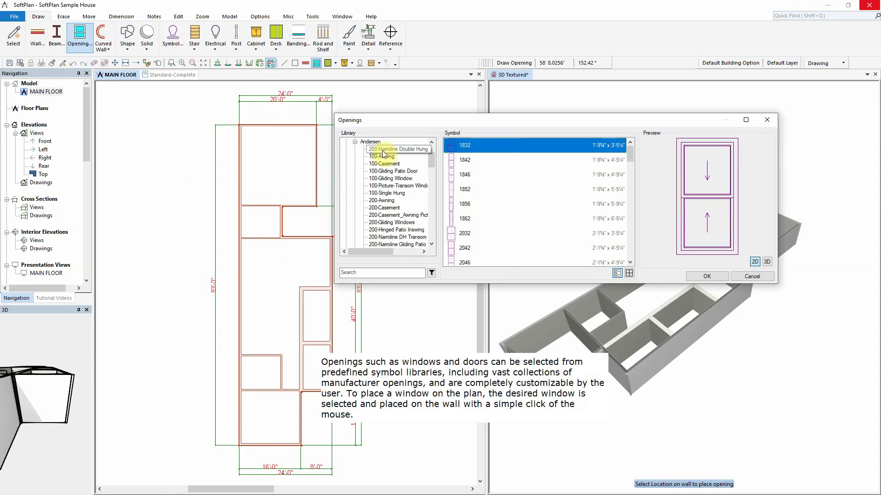
pyautogui.scroll(-3, 632, 221)
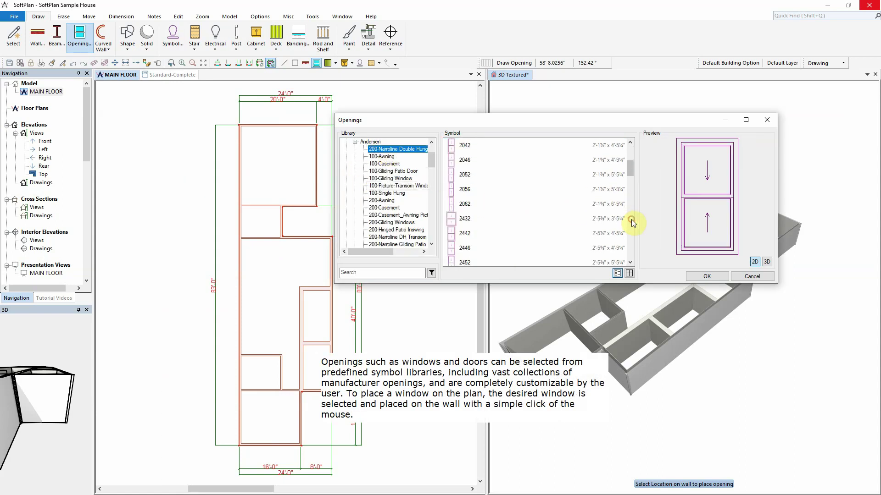
pyautogui.click(467, 263)
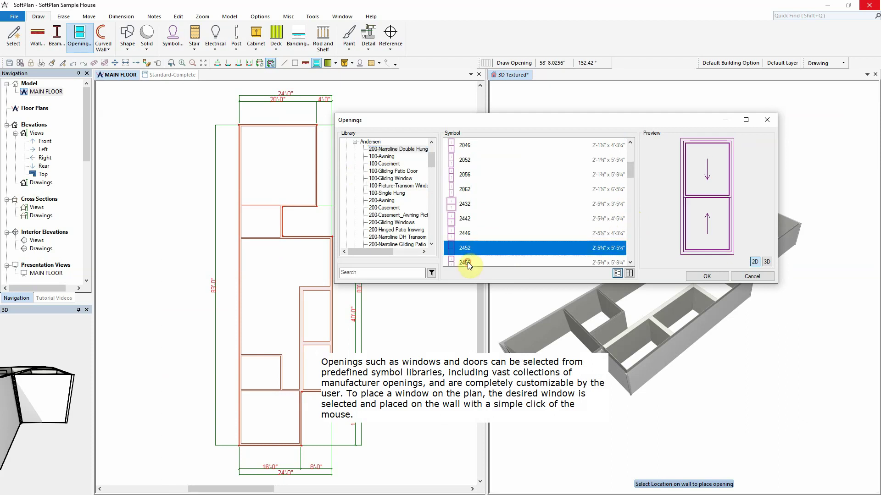
pyautogui.scroll(-1, 479, 252)
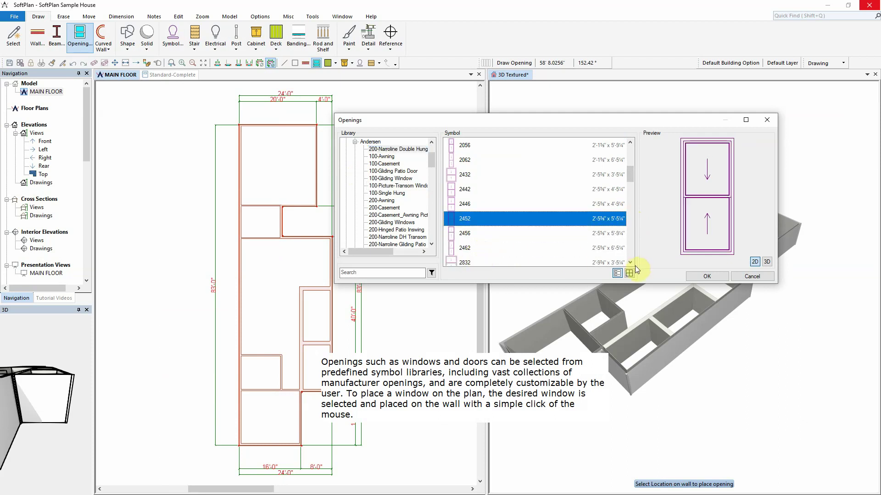
pyautogui.scroll(3, 268, 298)
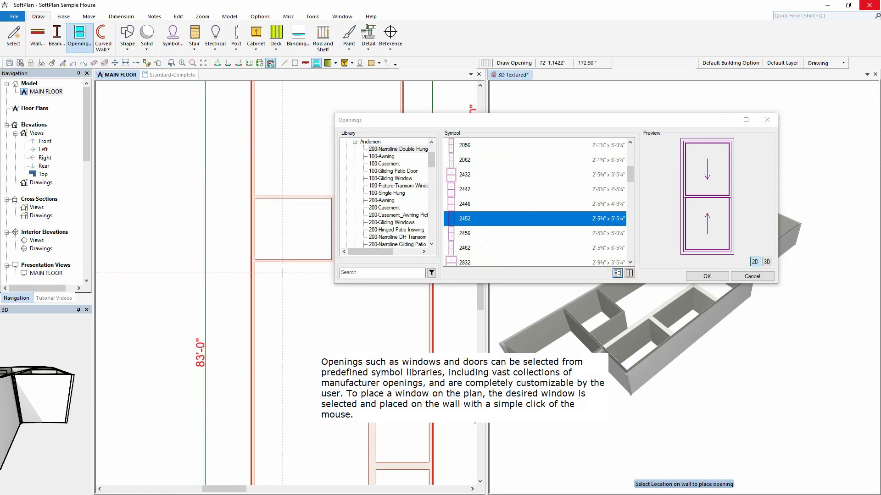
pyautogui.scroll(2, 267, 298)
# Step: Place two 2452 windows on the left wall
pyautogui.moveTo(268, 298); pyautogui.dragTo(189, 190, button='middle')
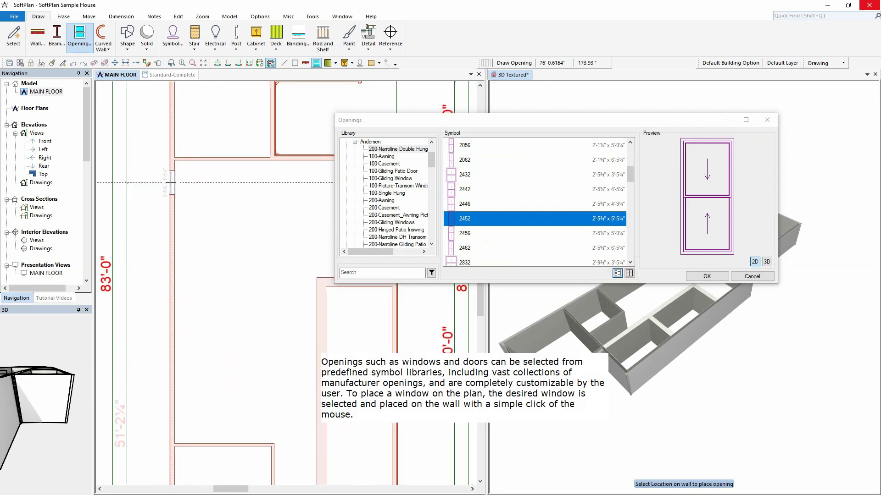
pyautogui.click(171, 183)
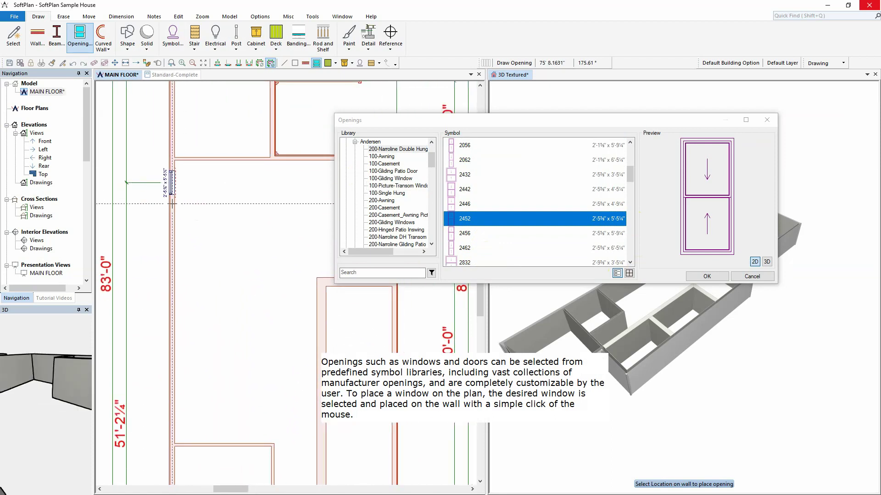
pyautogui.click(171, 267)
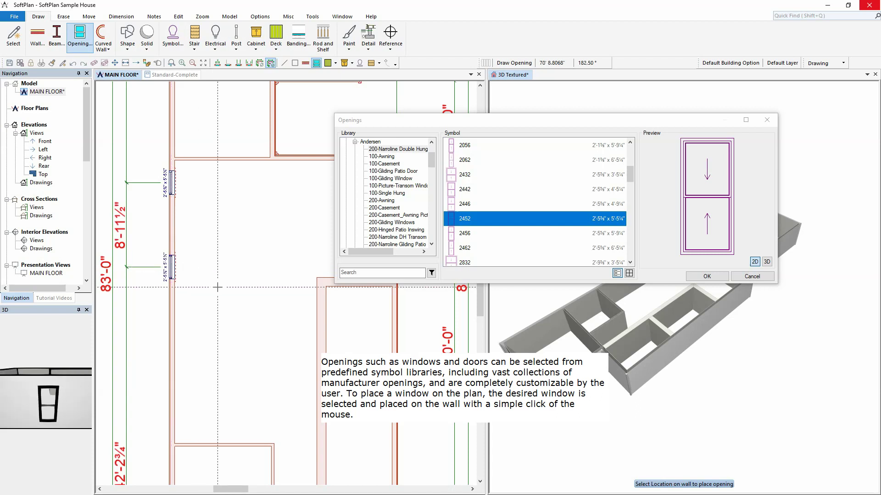
pyautogui.click(707, 277)
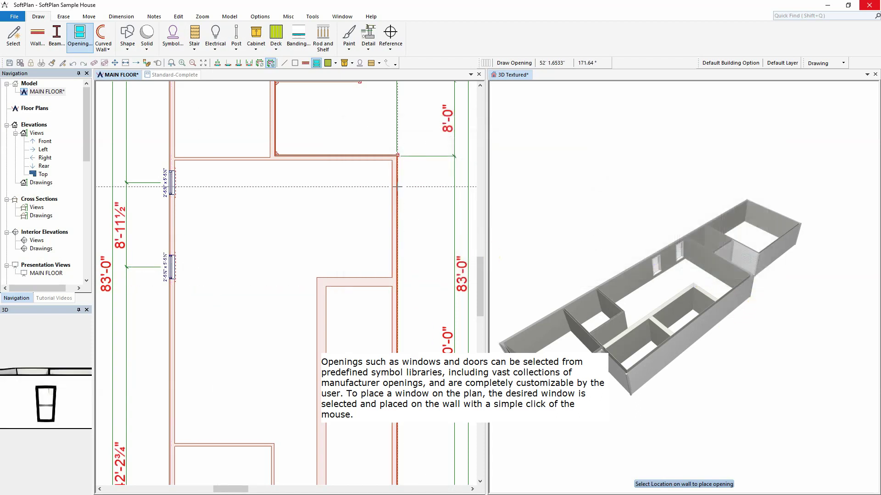
# Step: Place two grouped pairs of 2452 windows on the right wall
pyautogui.click(397, 212)
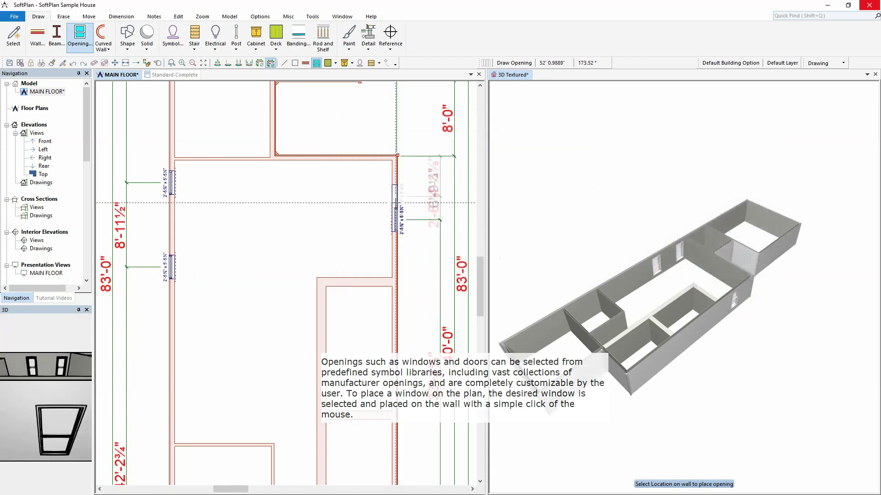
pyautogui.click(396, 202)
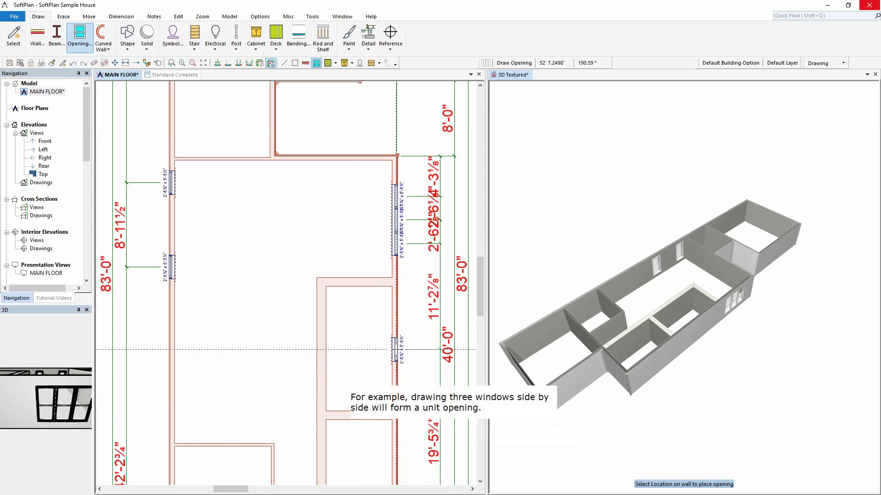
pyautogui.click(395, 330)
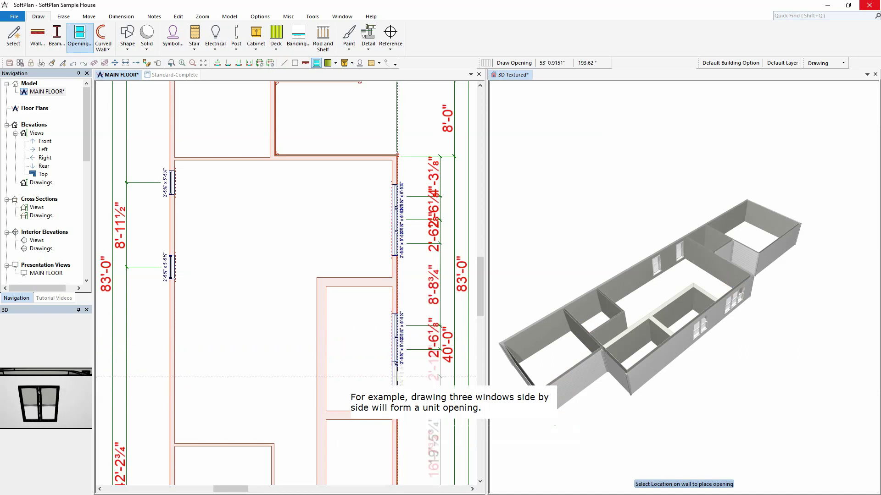
pyautogui.click(396, 367)
pyautogui.scroll(-5, 404, 275)
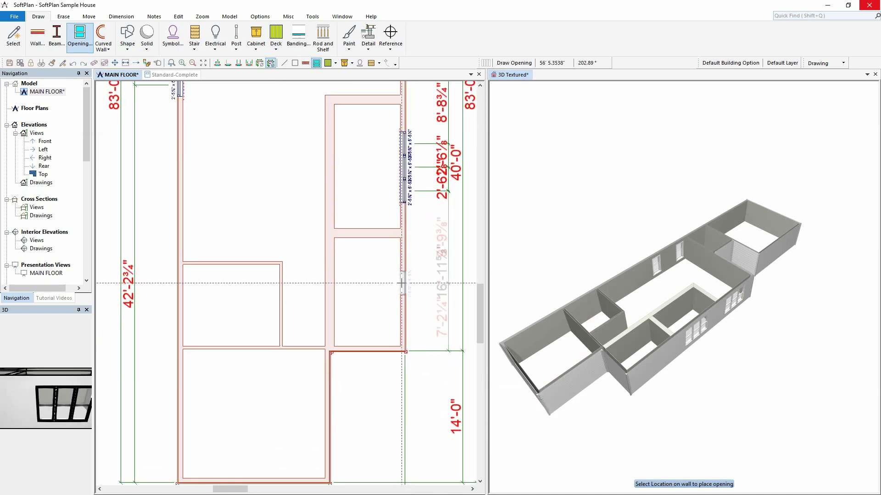
pyautogui.scroll(2, 293, 271)
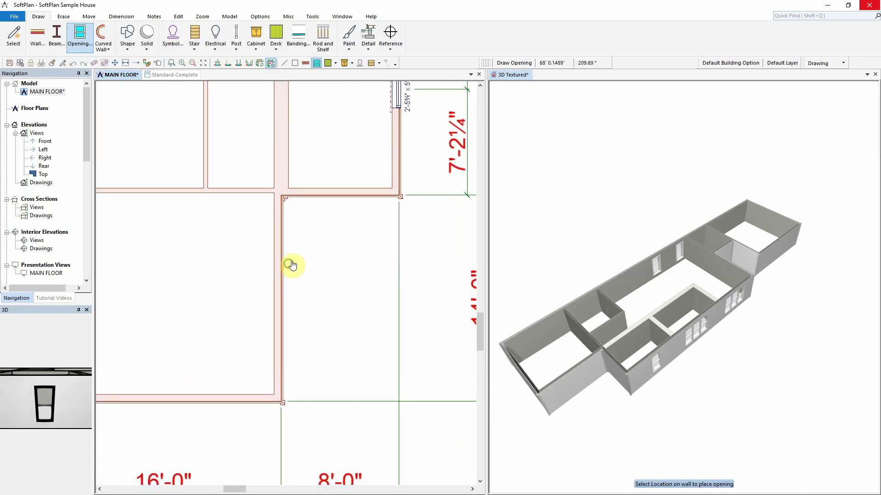
pyautogui.moveTo(298, 260); pyautogui.dragTo(382, 266, button='middle')
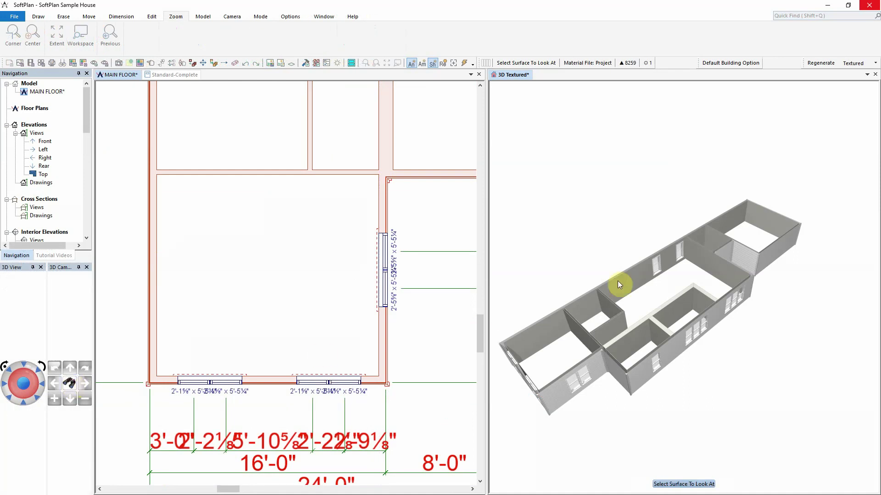
# Step: Place a row of three 2052 double-hung windows on the end room's wall in 3D
pyautogui.click(752, 257)
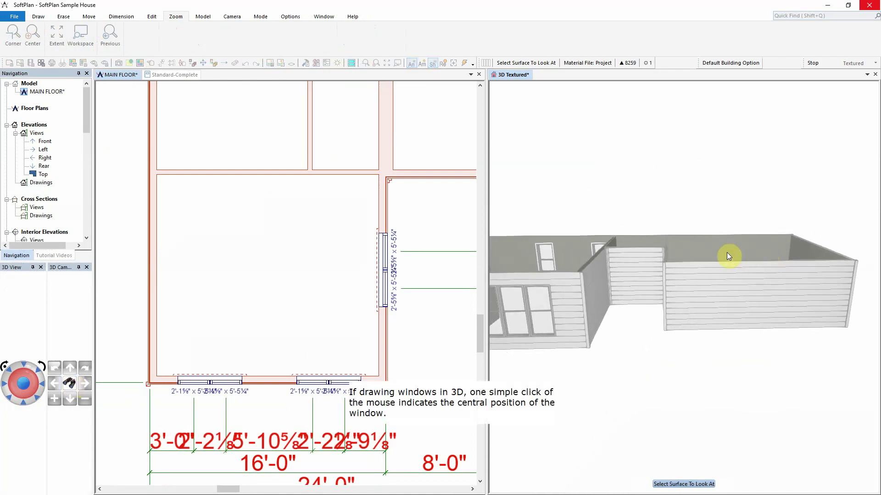
pyautogui.click(38, 16)
pyautogui.click(80, 35)
pyautogui.scroll(-1, 486, 241)
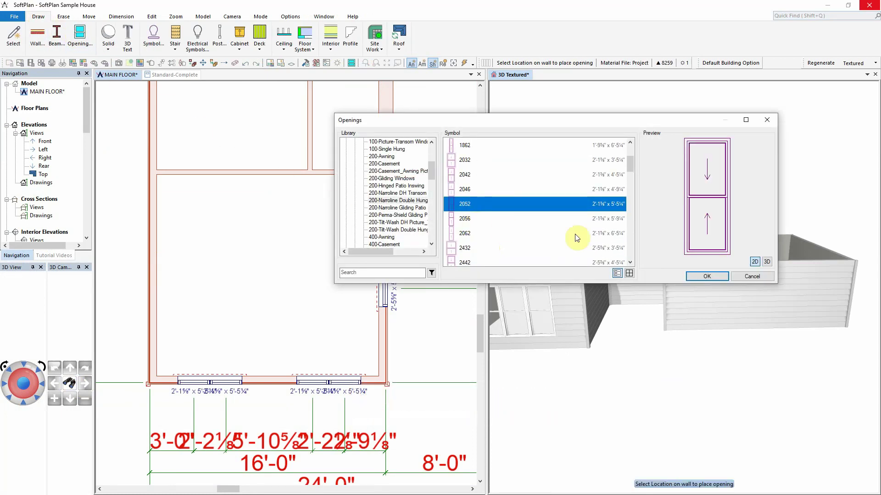
pyautogui.moveTo(665, 122); pyautogui.dragTo(412, 39)
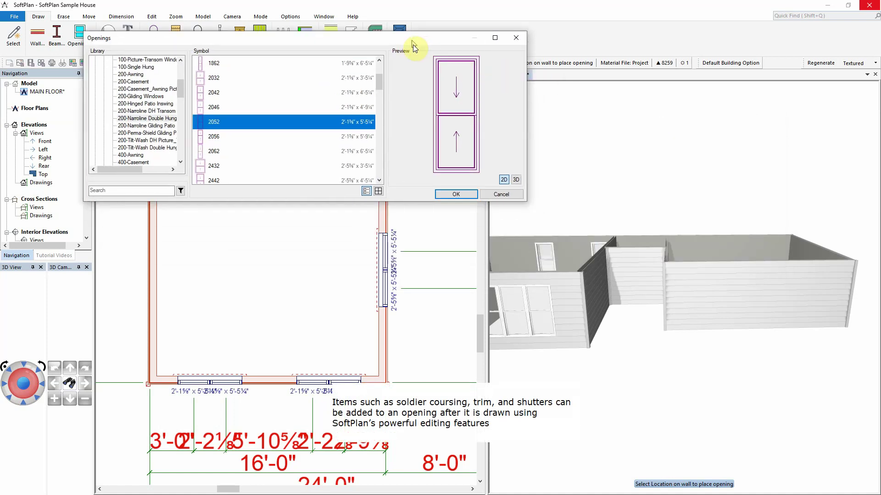
pyautogui.click(758, 294)
pyautogui.click(706, 297)
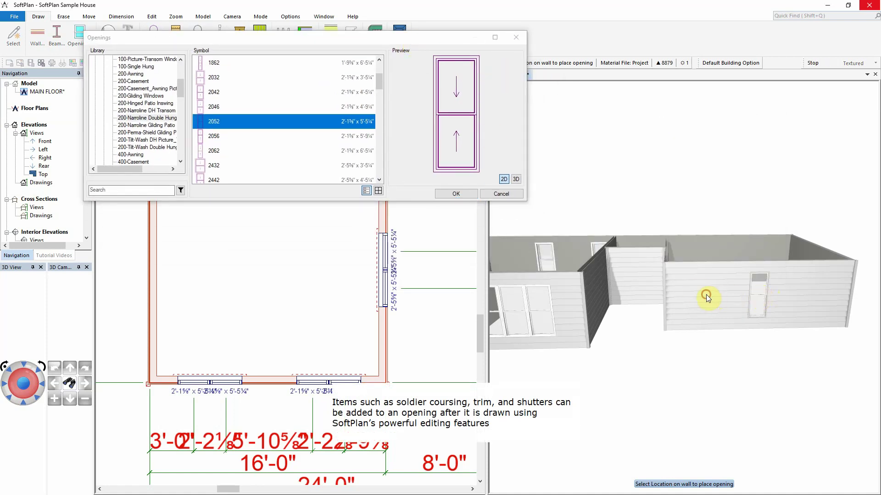
pyautogui.click(805, 299)
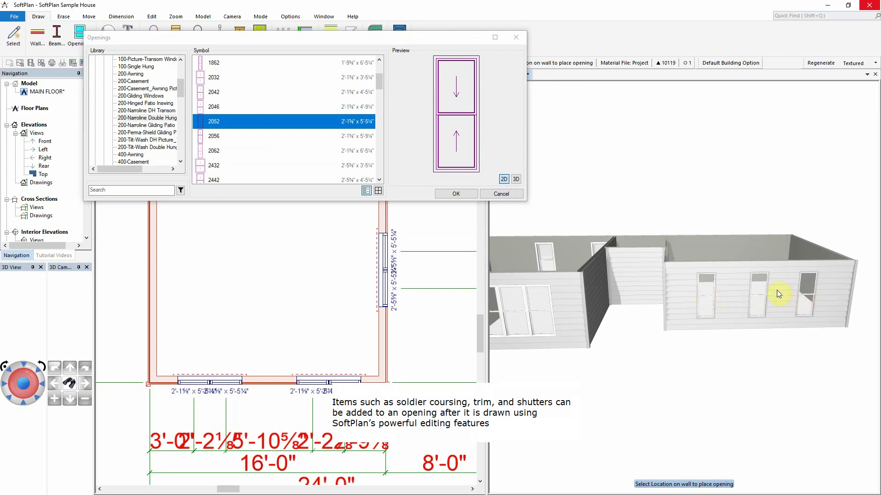
# Step: Switch the window size to 2432 and orbit to view the whole house
pyautogui.moveTo(775, 289); pyautogui.dragTo(719, 254, button='middle')
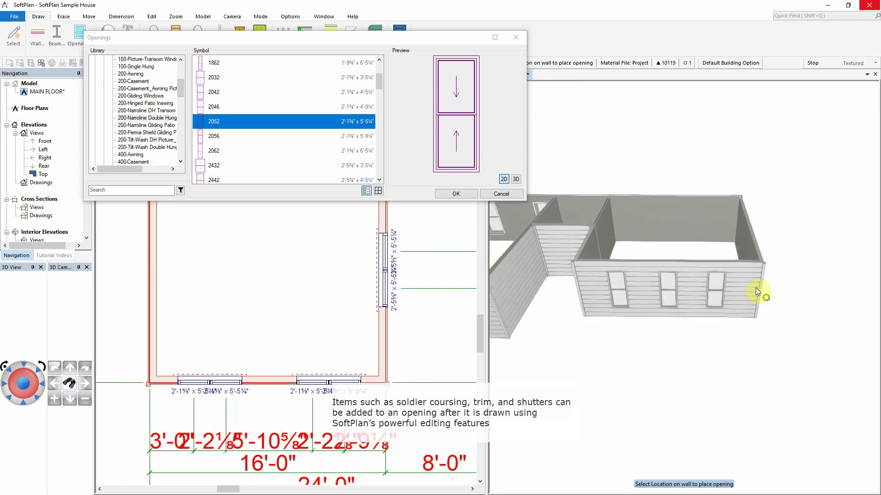
pyautogui.press('Down')
pyautogui.press('Down')
pyautogui.press('Down')
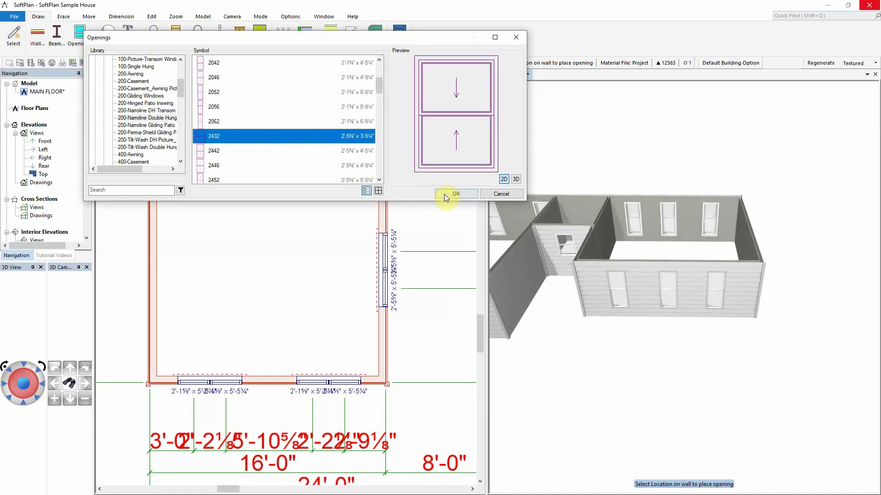
pyautogui.click(450, 194)
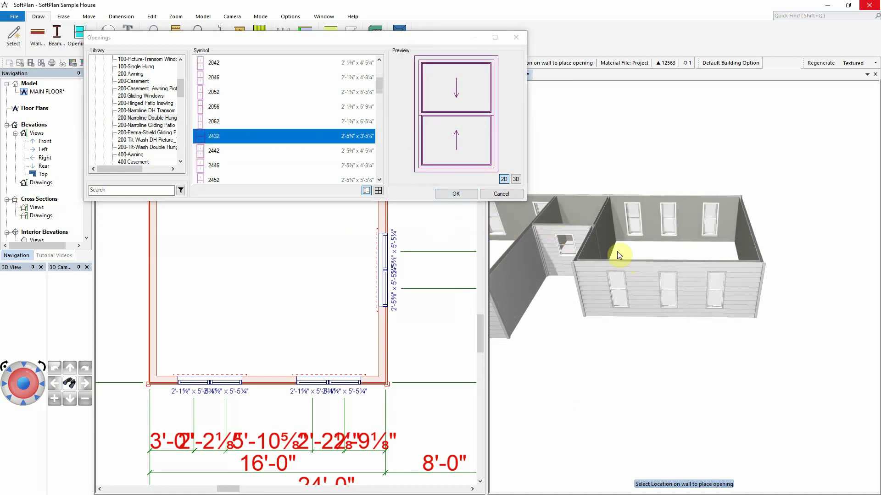
pyautogui.moveTo(617, 251); pyautogui.dragTo(597, 251, button='middle')
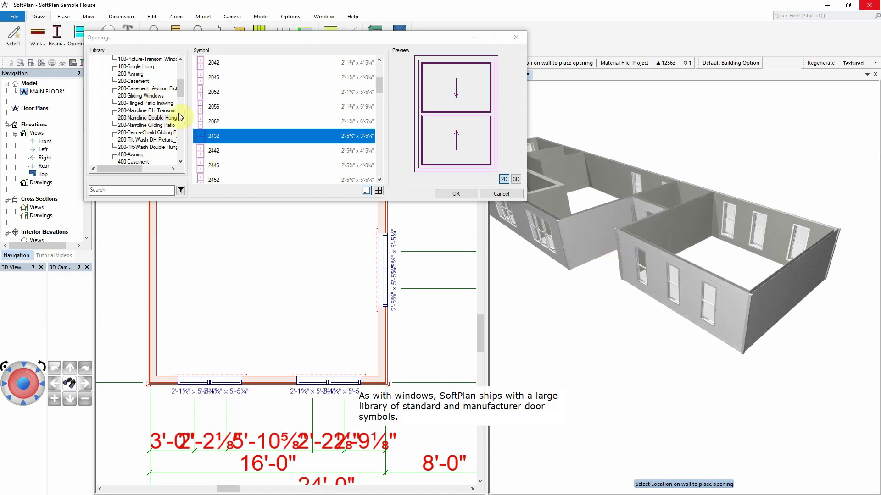
# Step: Place a 192X84 STABLE garage door on the end wall
pyautogui.moveTo(182, 94); pyautogui.dragTo(184, 75)
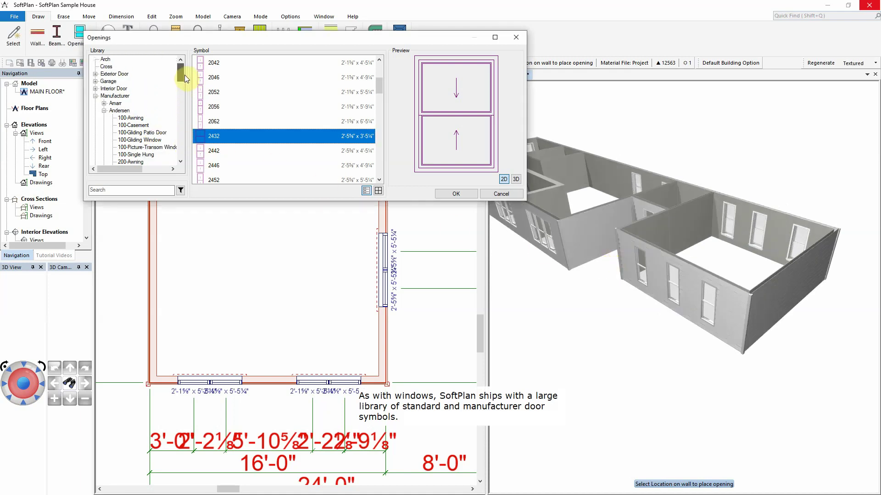
pyautogui.click(95, 81)
pyautogui.click(109, 82)
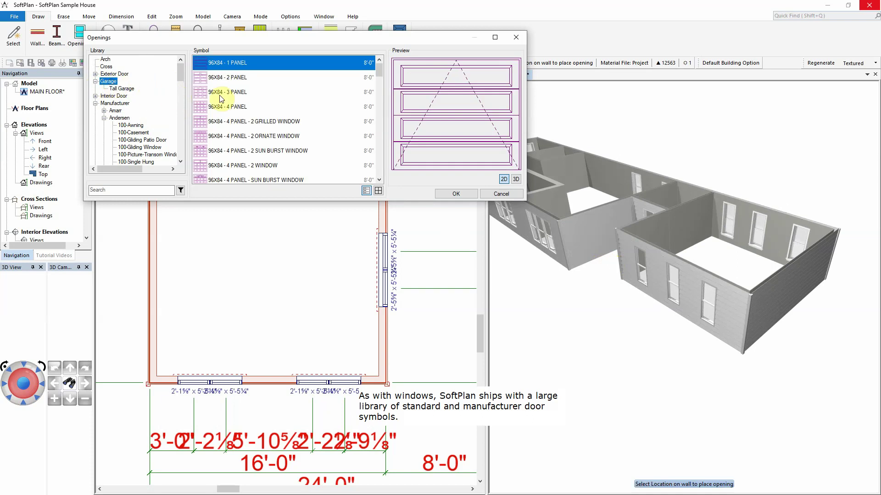
pyautogui.moveTo(378, 72); pyautogui.dragTo(383, 174)
pyautogui.click(232, 150)
pyautogui.click(680, 267)
pyautogui.click(796, 284)
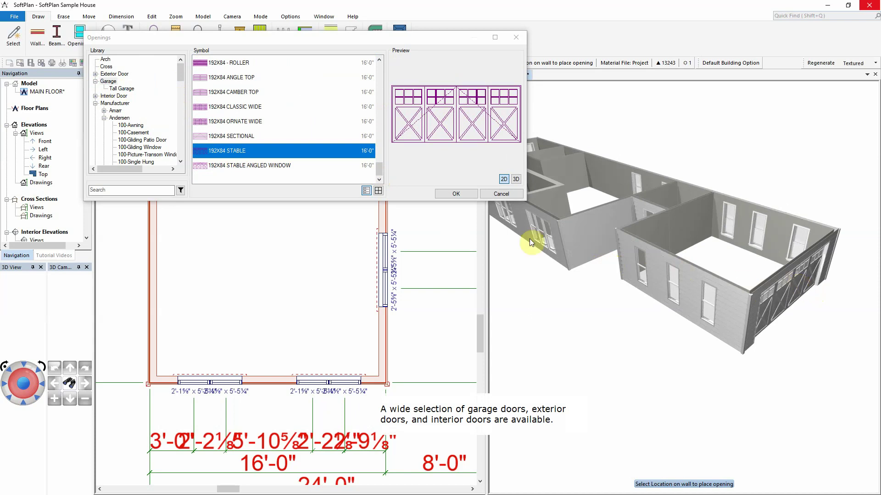
# Step: Place a 60X80 FRENCH A 2 double door in the side wall and close the library
pyautogui.click(101, 81)
pyautogui.click(95, 73)
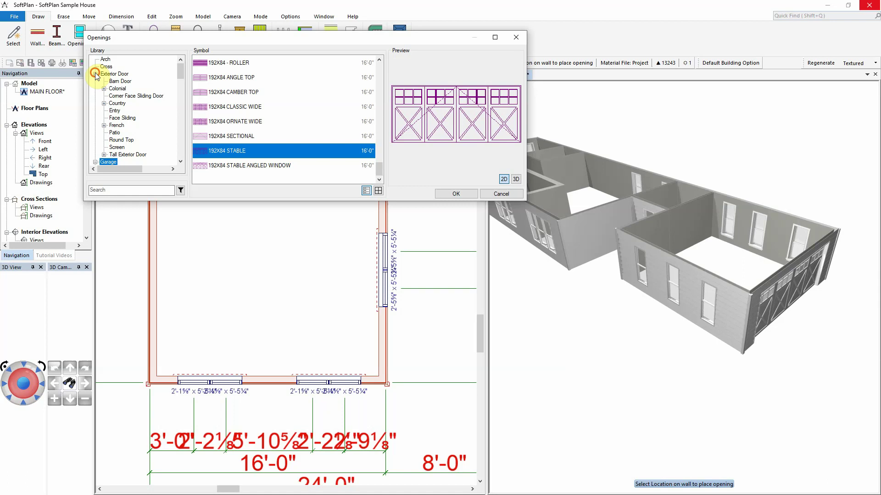
pyautogui.click(117, 126)
pyautogui.click(226, 123)
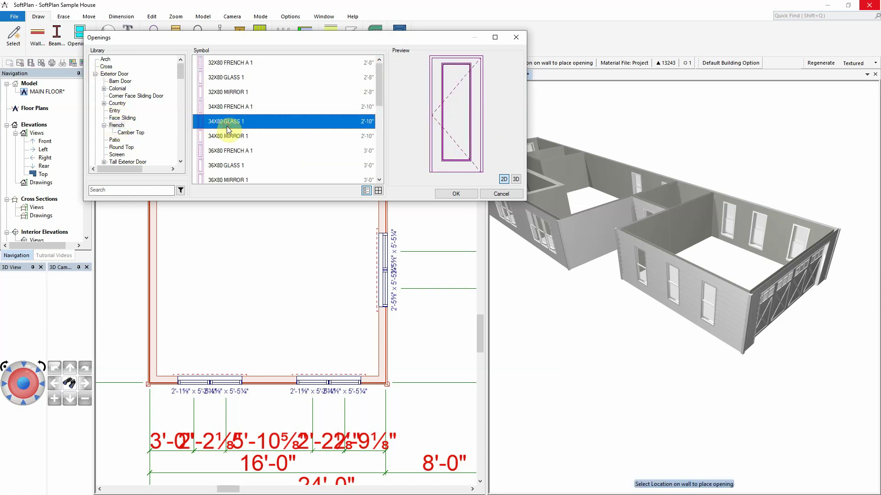
pyautogui.scroll(-1, 226, 126)
pyautogui.scroll(-1, 227, 125)
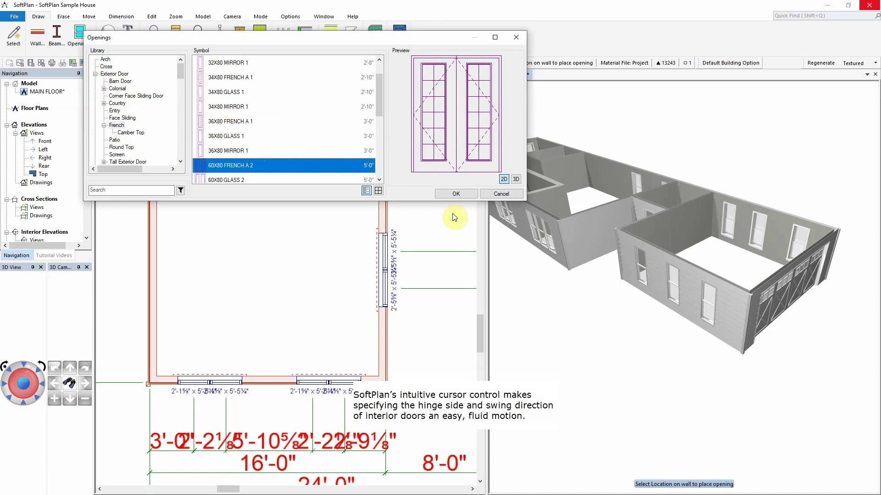
pyautogui.click(596, 231)
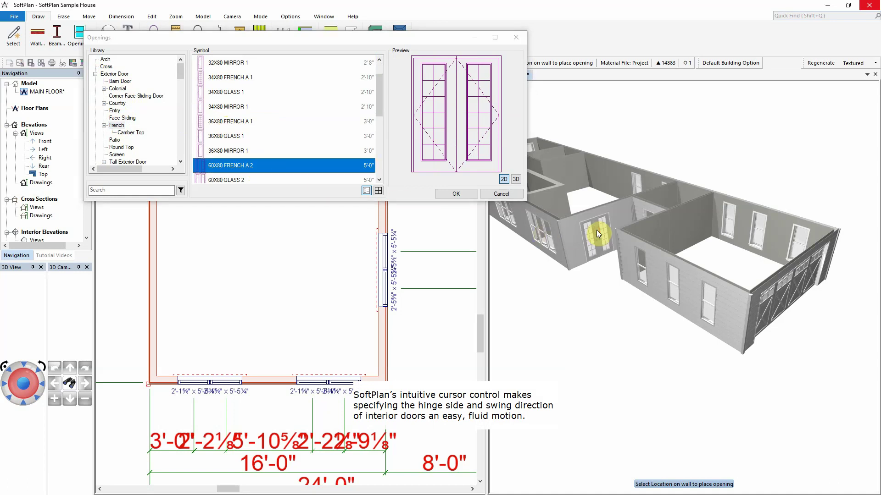
pyautogui.click(459, 196)
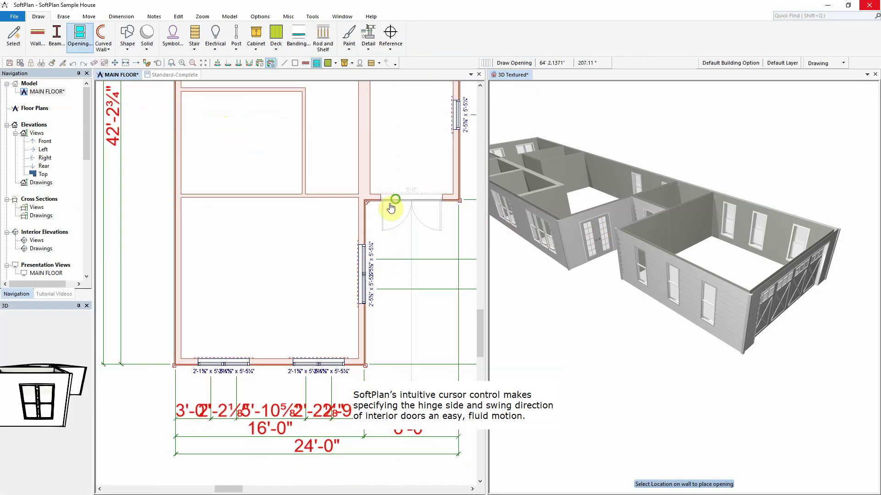
# Step: Pan to the interior rooms and select the 36X80 FRENCH A 1 door from the library
pyautogui.moveTo(393, 203); pyautogui.dragTo(340, 259, button='middle')
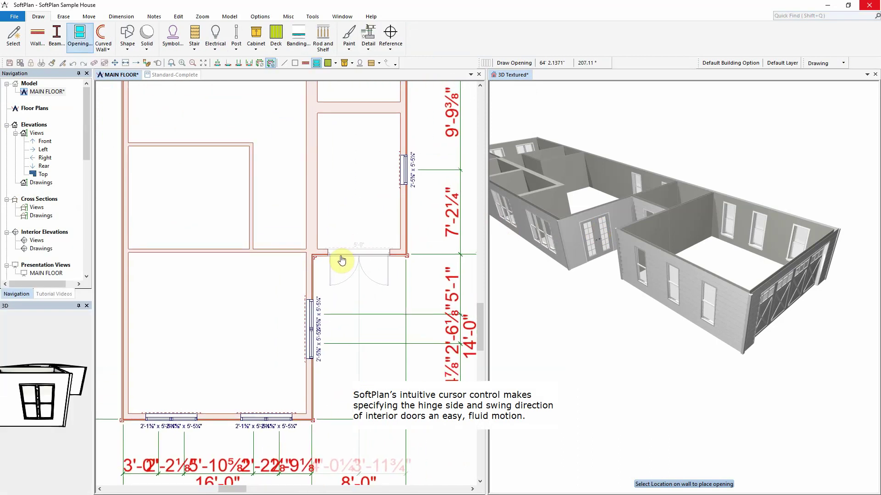
pyautogui.click(81, 33)
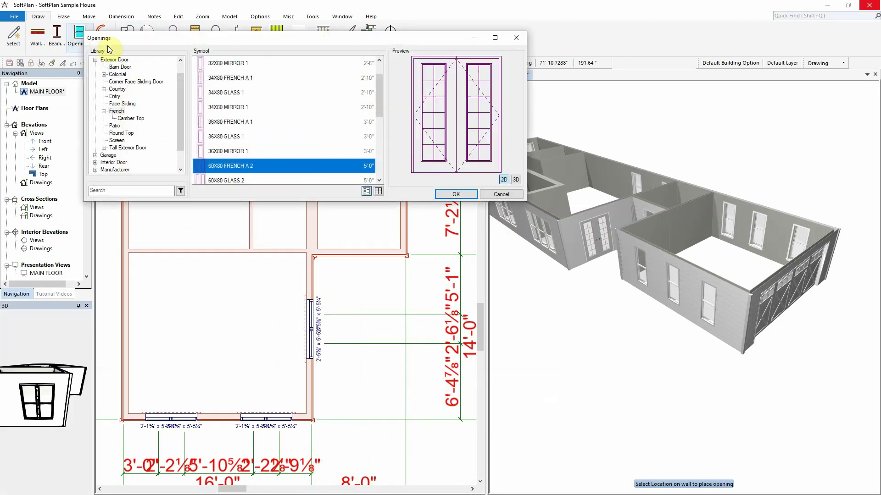
pyautogui.click(225, 121)
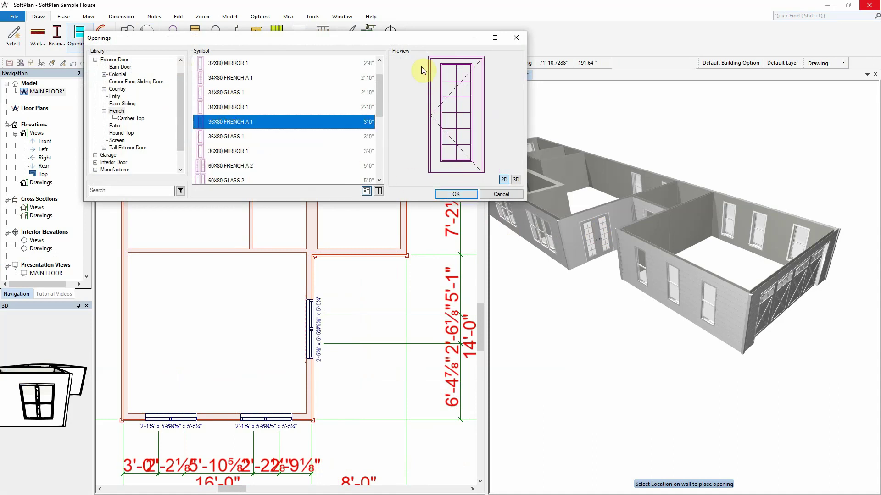
pyautogui.moveTo(420, 40); pyautogui.dragTo(438, 21)
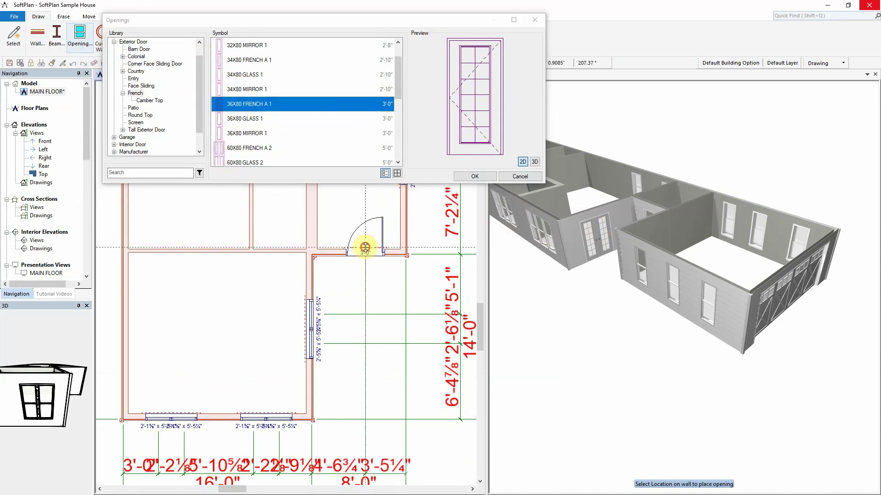
# Step: Select the 32x80 3 PANEL 1 interior door and place two 2'-8" panel doors in partition walls
pyautogui.click(114, 145)
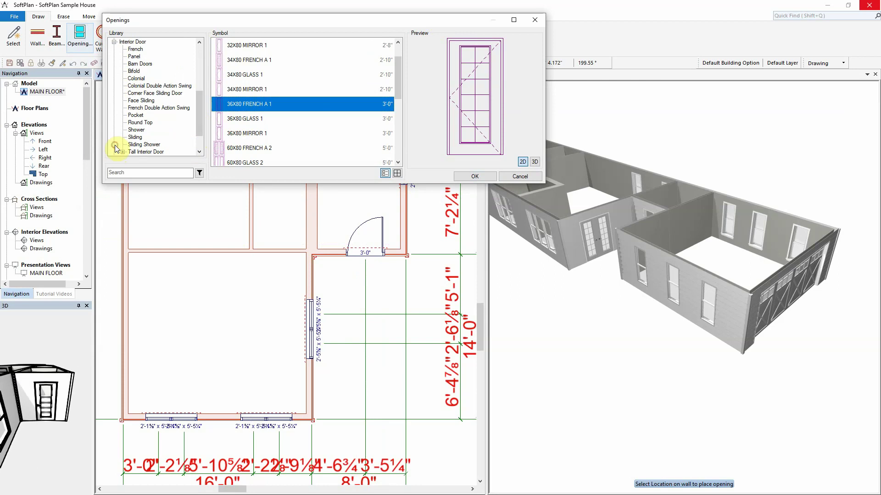
pyautogui.click(135, 56)
pyautogui.click(259, 119)
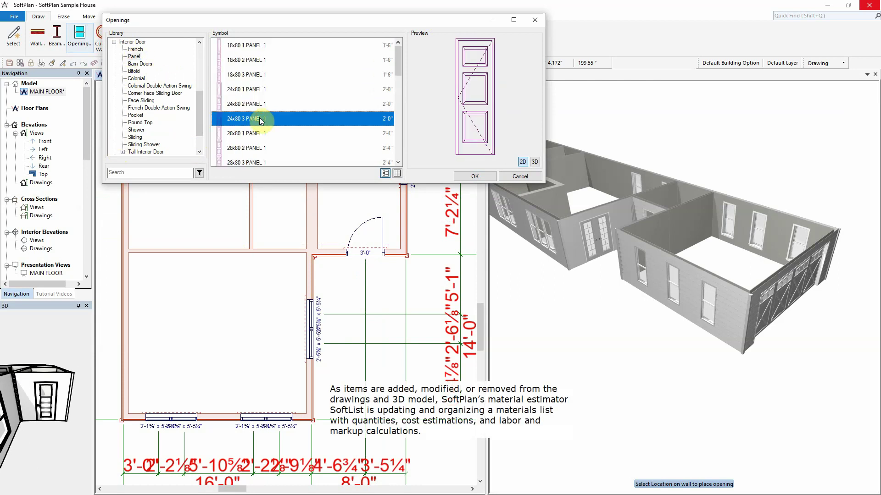
pyautogui.scroll(-2, 259, 119)
pyautogui.click(266, 147)
pyautogui.click(264, 137)
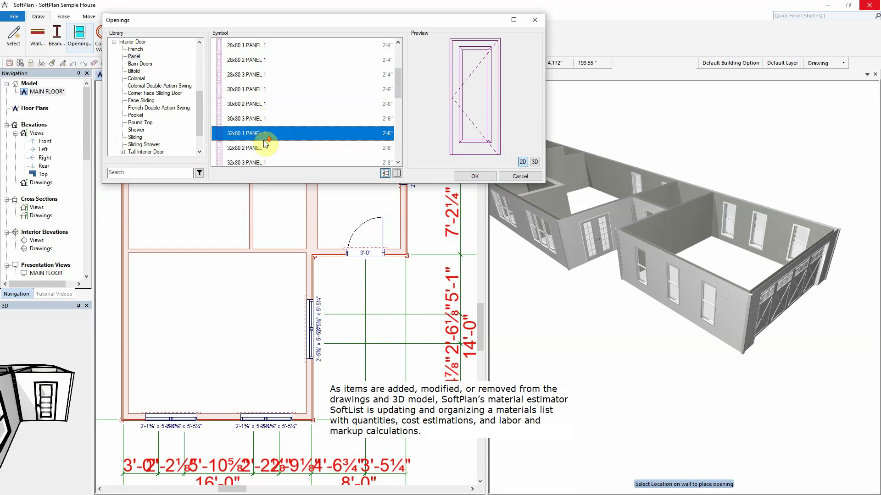
pyautogui.scroll(-1, 266, 138)
pyautogui.click(257, 150)
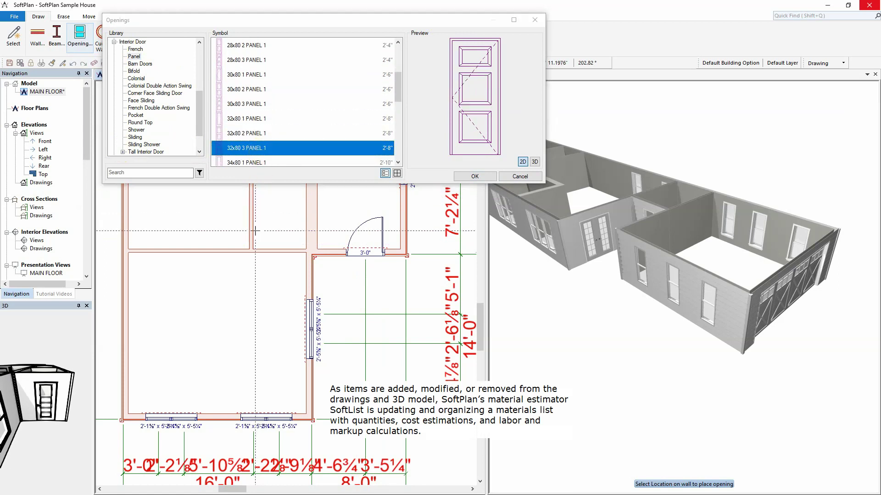
pyautogui.click(280, 254)
pyautogui.moveTo(281, 23)
pyautogui.mouseDown()
pyautogui.moveTo(477, 157)
pyautogui.moveTo(503, 163)
pyautogui.mouseUp()
pyautogui.click(247, 164)
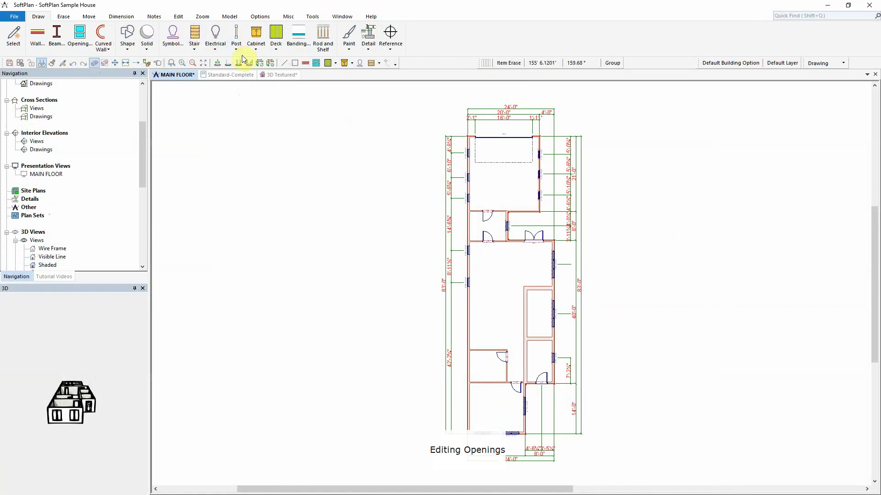
# Step: Open the Front, Left, Right and Rear elevations from the Navigation tree, ending on Rear
pyautogui.click(277, 75)
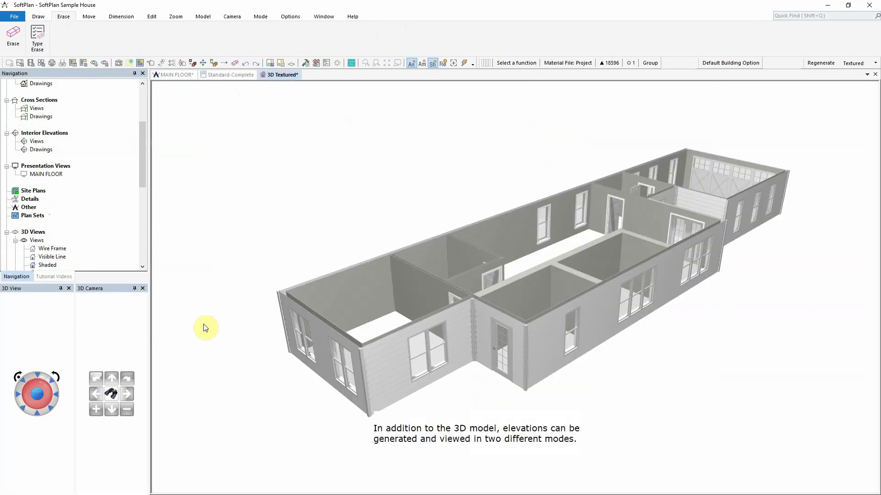
pyautogui.moveTo(143, 159); pyautogui.dragTo(144, 121)
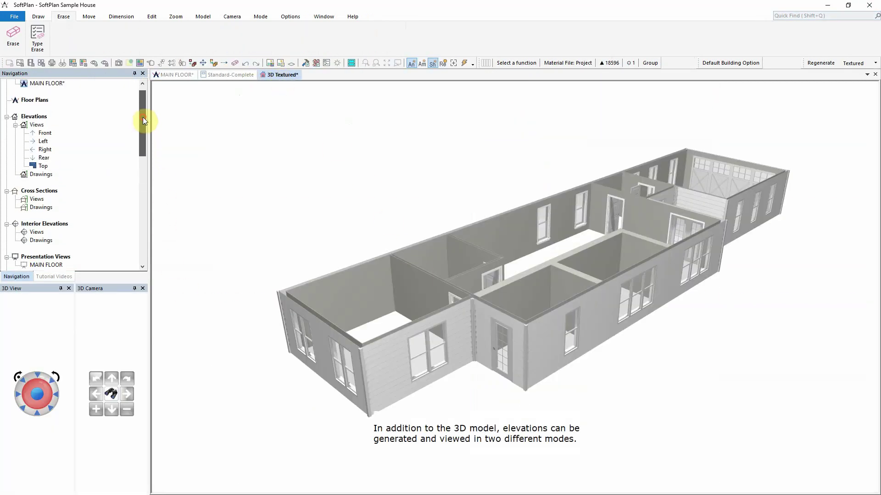
pyautogui.doubleClick(49, 134)
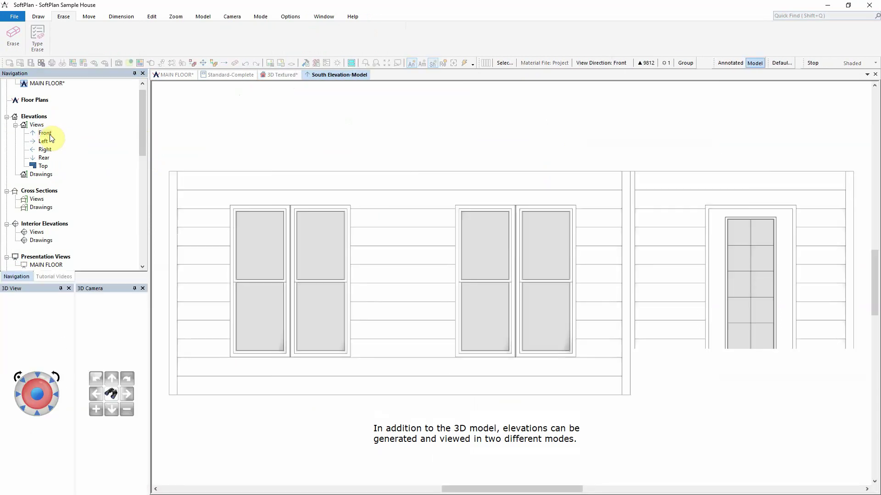
pyautogui.doubleClick(48, 141)
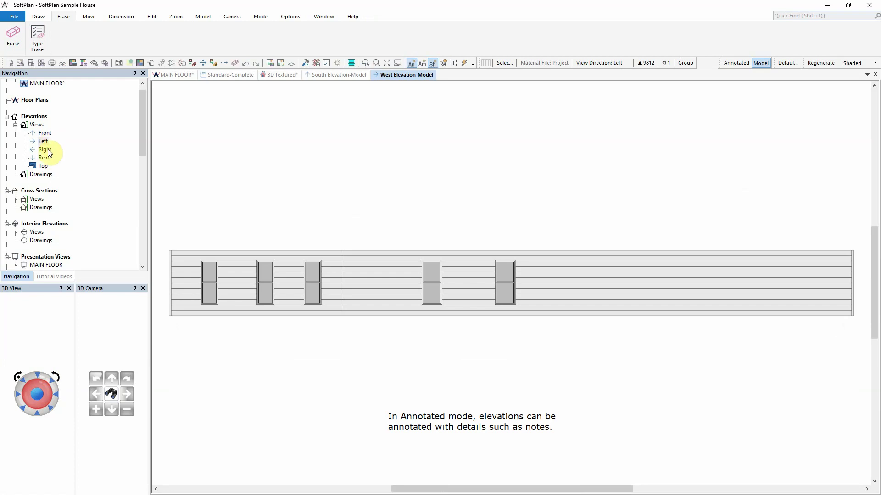
pyautogui.doubleClick(48, 154)
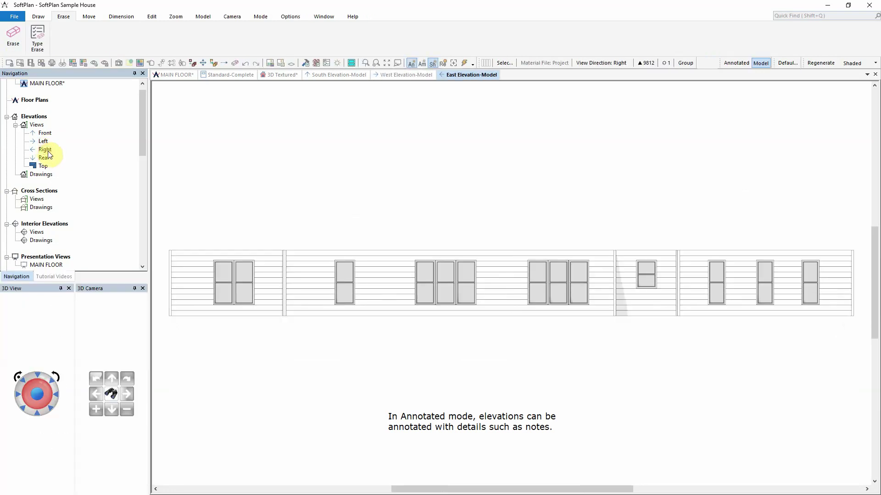
pyautogui.doubleClick(47, 161)
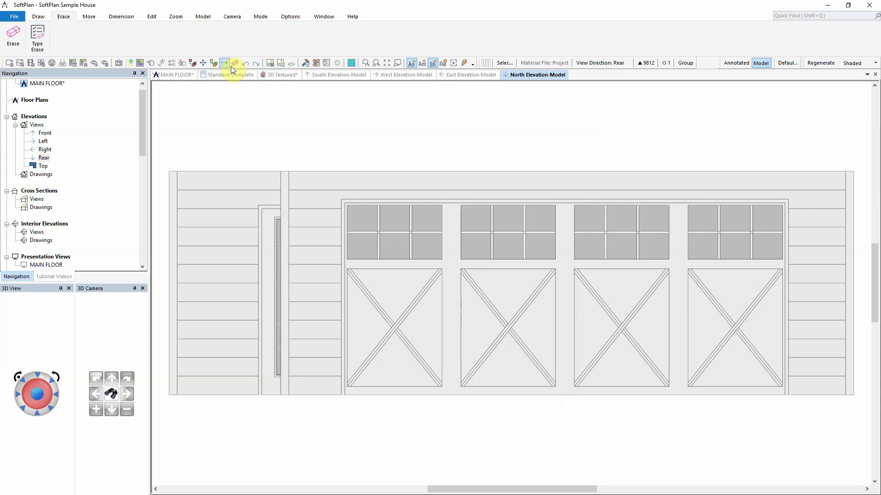
# Step: Select all main floor walls and change their height to 10'
pyautogui.click(174, 75)
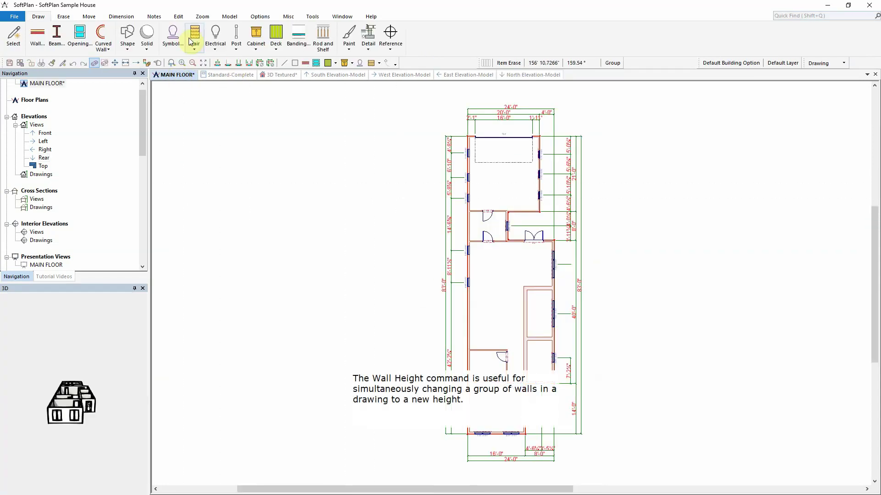
pyautogui.click(179, 18)
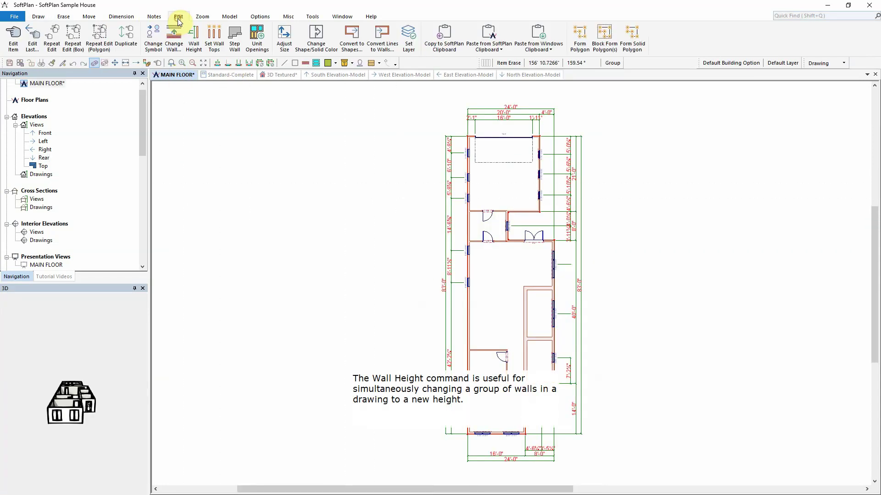
pyautogui.click(194, 36)
pyautogui.moveTo(373, 91); pyautogui.dragTo(629, 472)
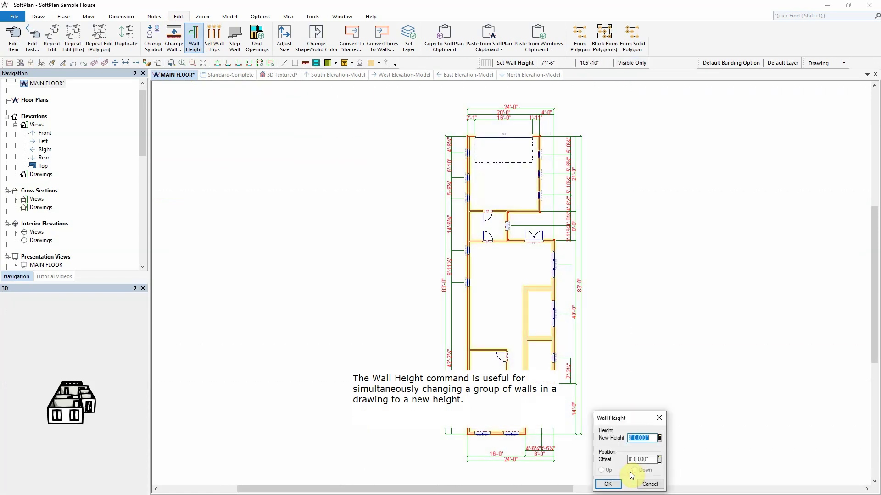
pyautogui.write('10')
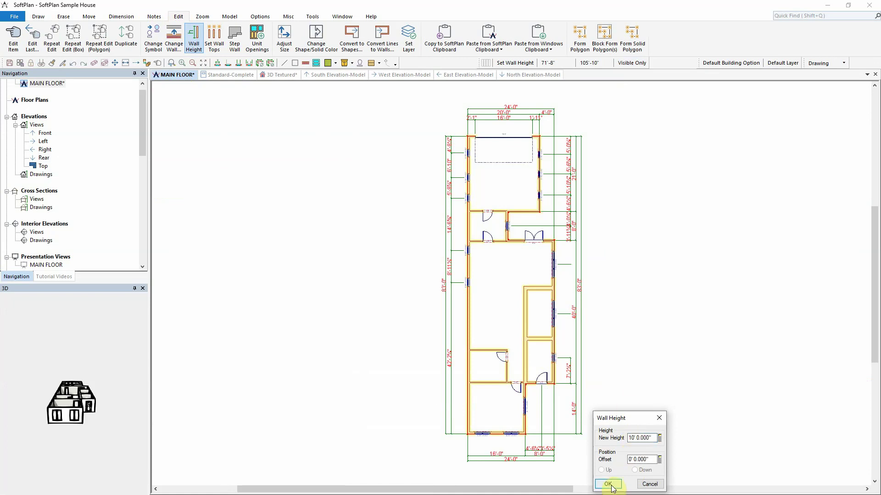
pyautogui.click(611, 486)
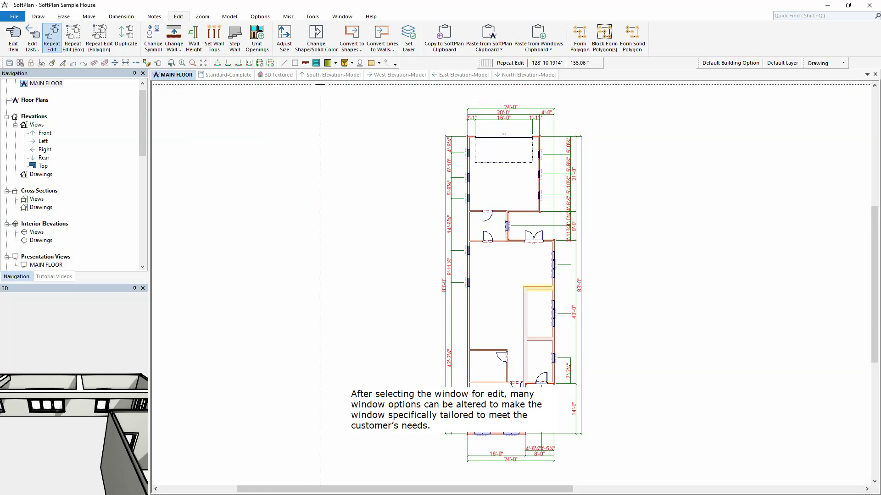
# Step: Give the south elevation's left double window custom vinyl trim with Through corners and 3" overhang
pyautogui.click(285, 78)
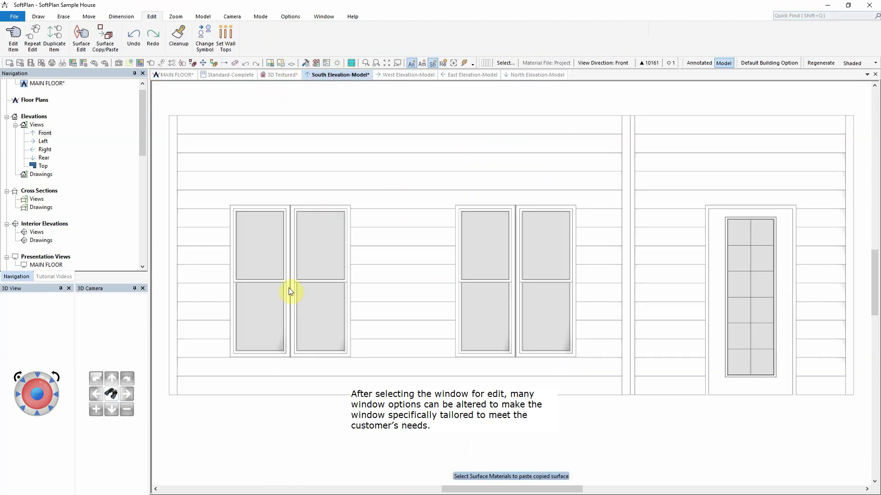
pyautogui.rightClick(288, 287)
pyautogui.click(312, 303)
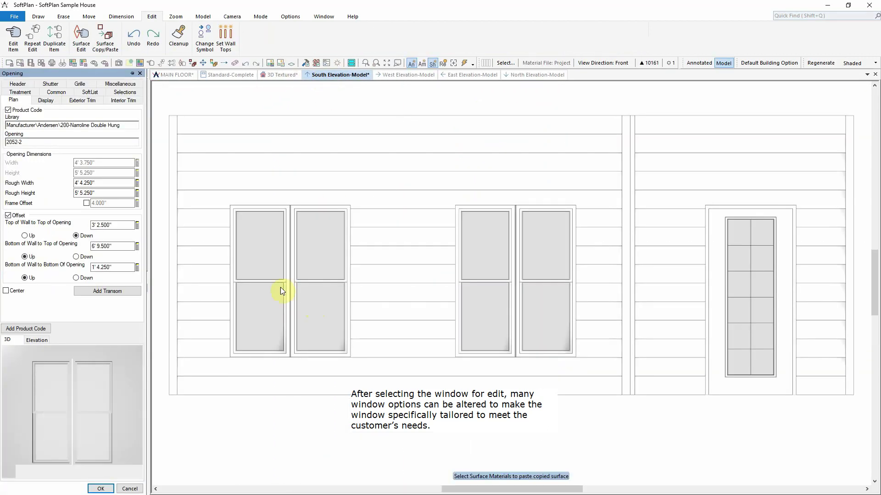
pyautogui.click(82, 103)
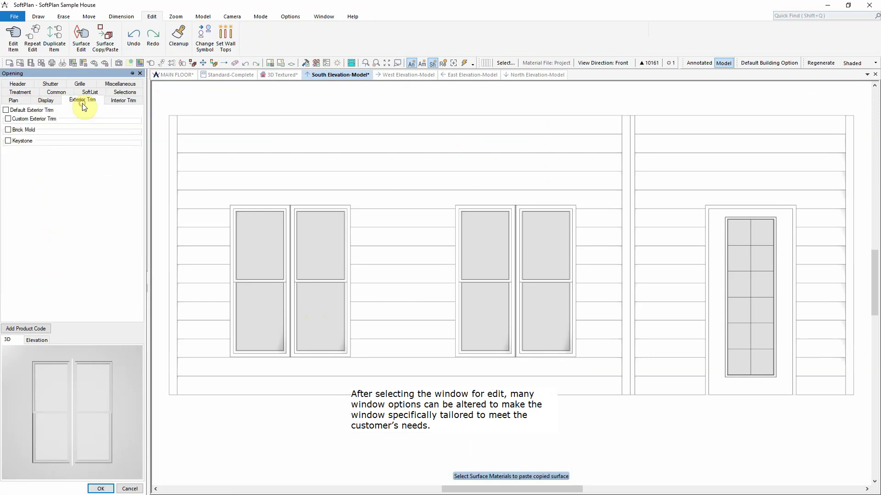
pyautogui.click(31, 121)
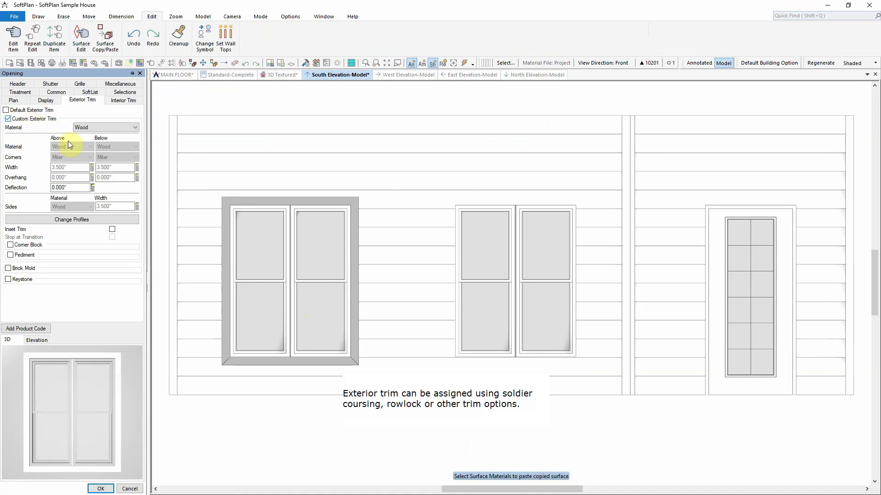
pyautogui.click(96, 127)
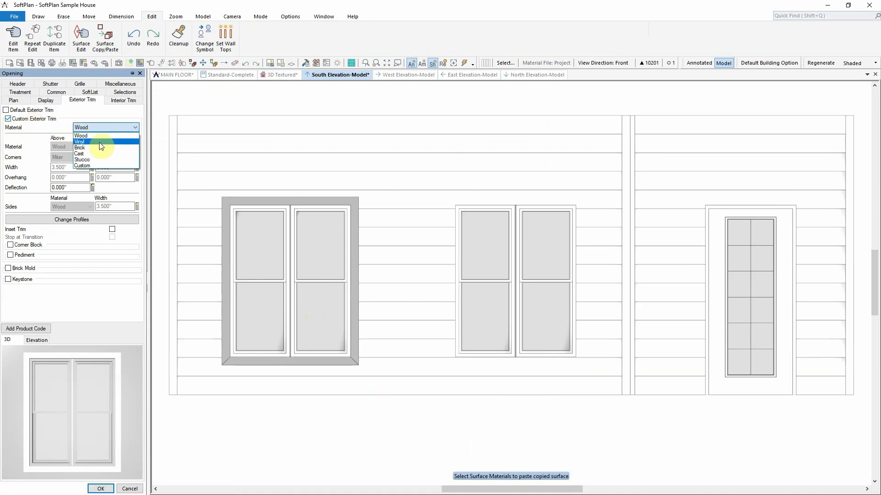
pyautogui.click(100, 145)
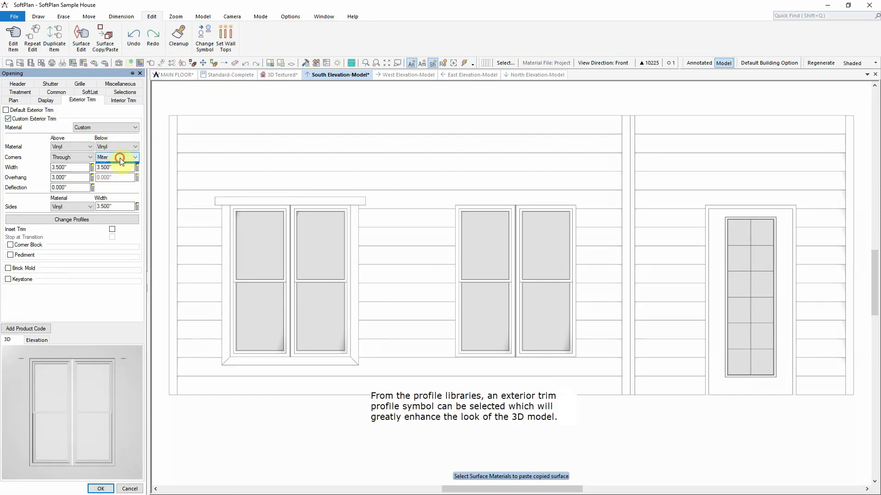
pyautogui.click(120, 158)
pyautogui.click(118, 172)
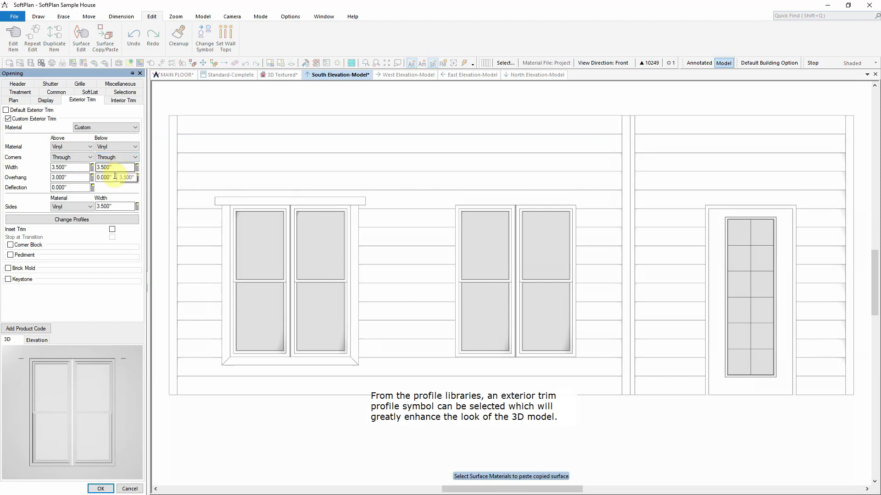
pyautogui.doubleClick(114, 177)
pyautogui.write('3')
pyautogui.press('Return')
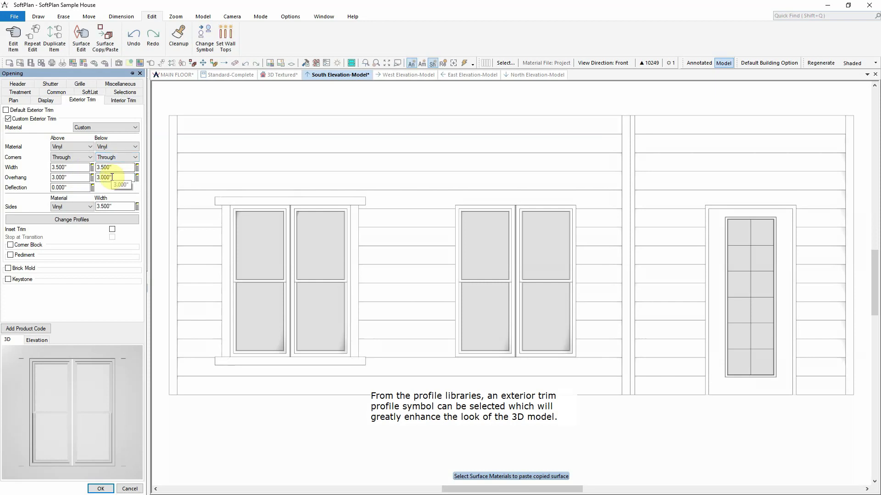
# Step: Allow a unique trim symbol and assign dentil molding 4 to the window's head trim
pyautogui.click(73, 219)
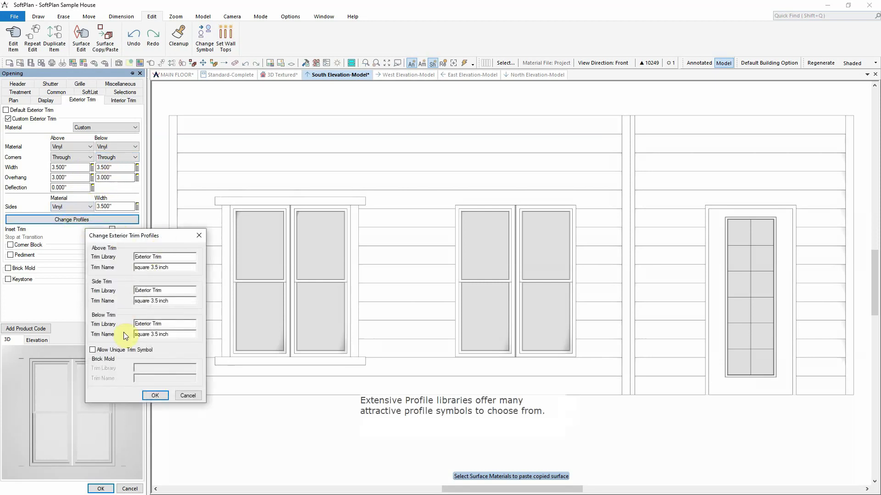
pyautogui.click(116, 350)
pyautogui.click(166, 269)
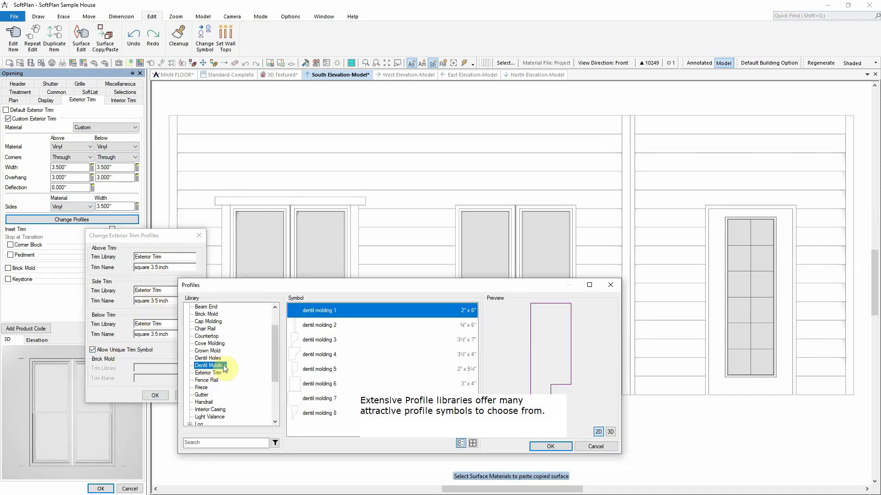
pyautogui.click(331, 360)
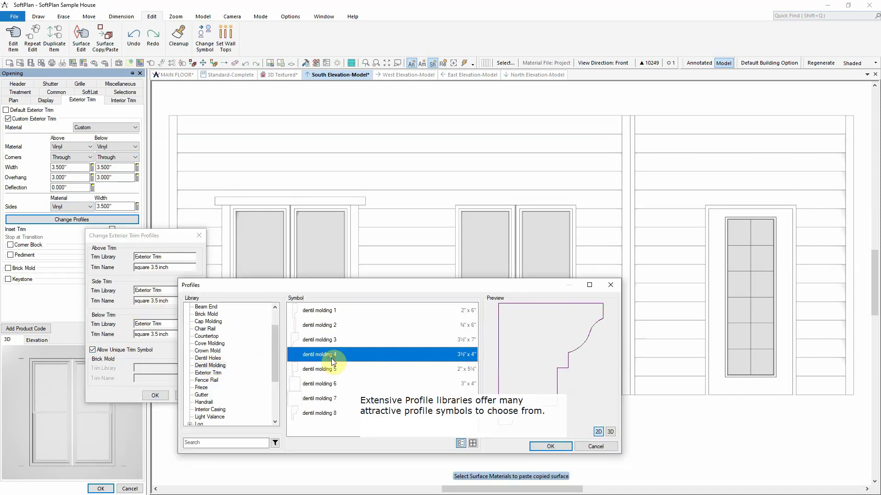
pyautogui.click(551, 446)
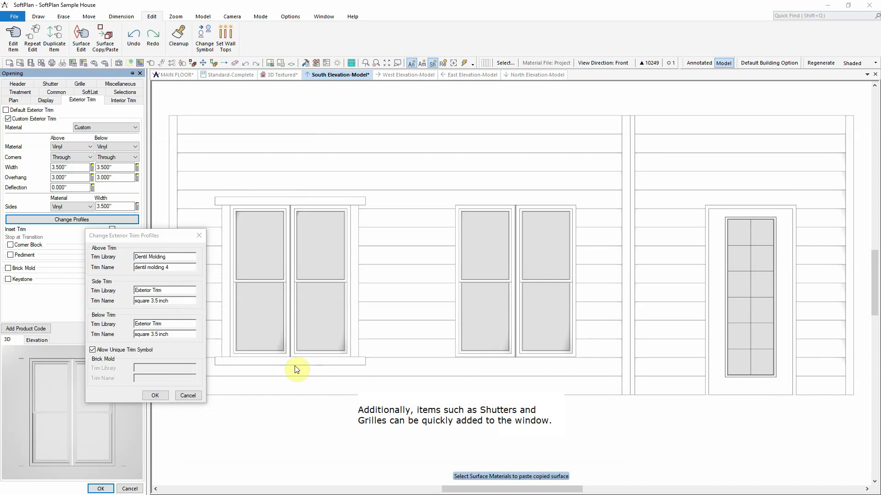
# Step: Turn on board and batten traditional shutters for the window
pyautogui.click(160, 395)
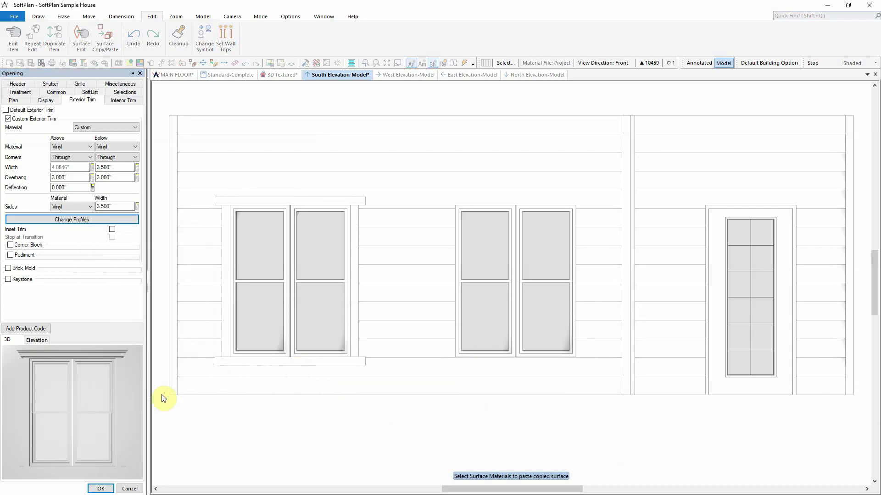
pyautogui.click(49, 85)
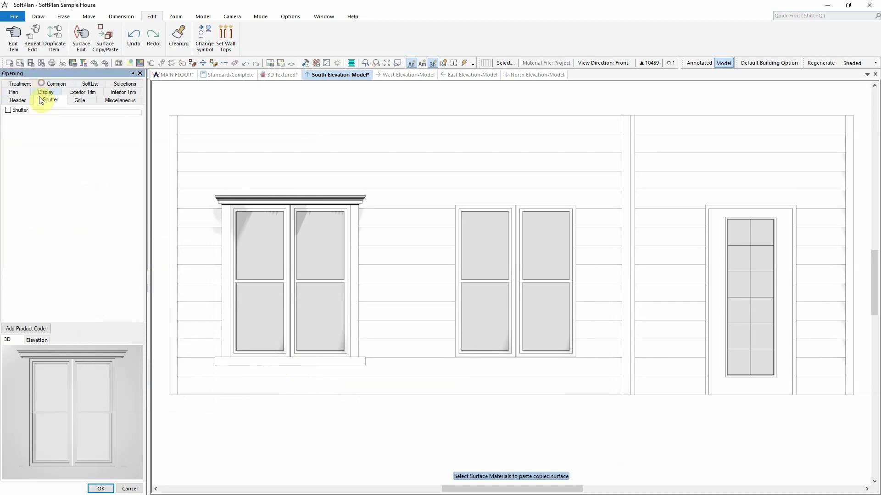
pyautogui.click(8, 110)
pyautogui.click(58, 136)
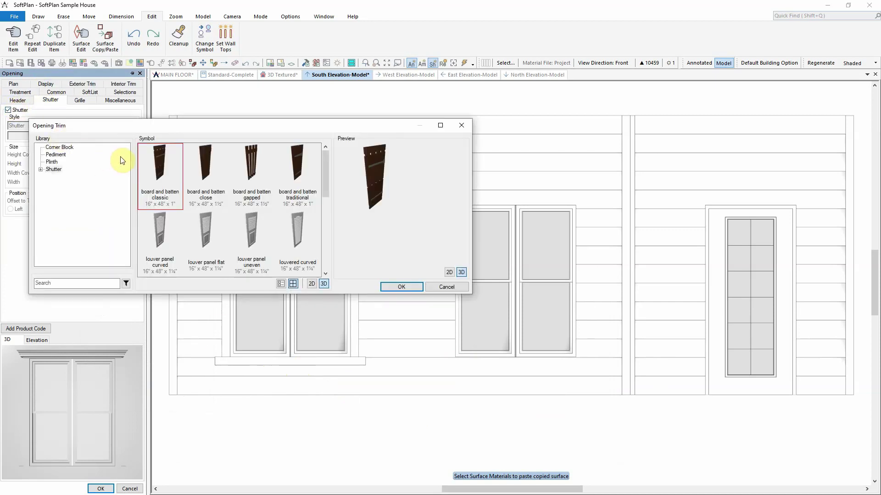
pyautogui.click(401, 285)
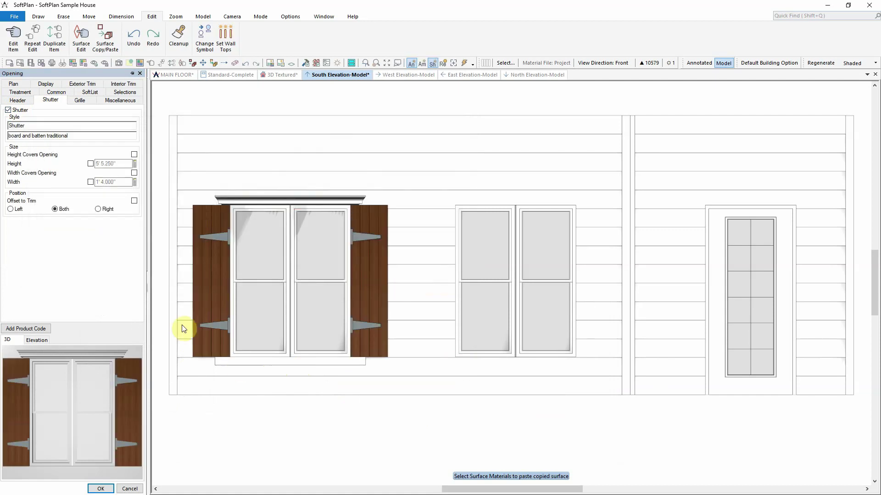
# Step: Add grilles to the window and close the window editor
pyautogui.click(81, 100)
pyautogui.click(17, 111)
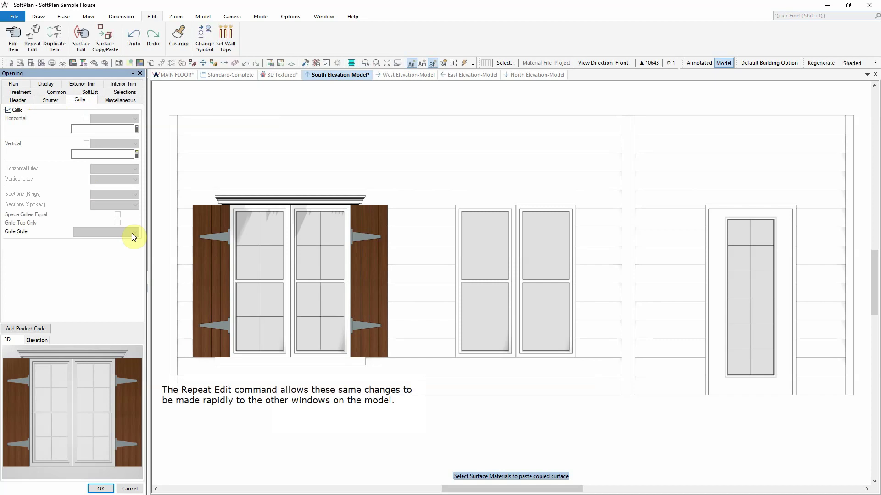
pyautogui.click(99, 489)
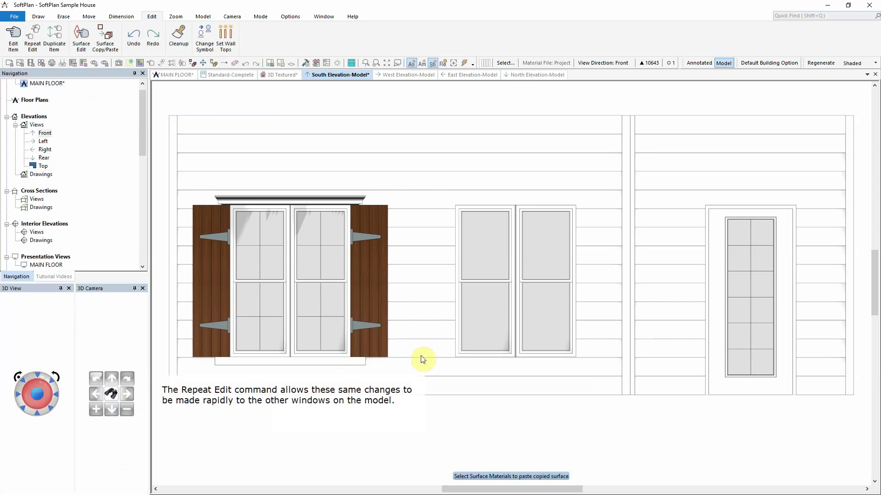
# Step: Repeat the window edit on the other openings, then review the west, east and north elevations
pyautogui.rightClick(476, 329)
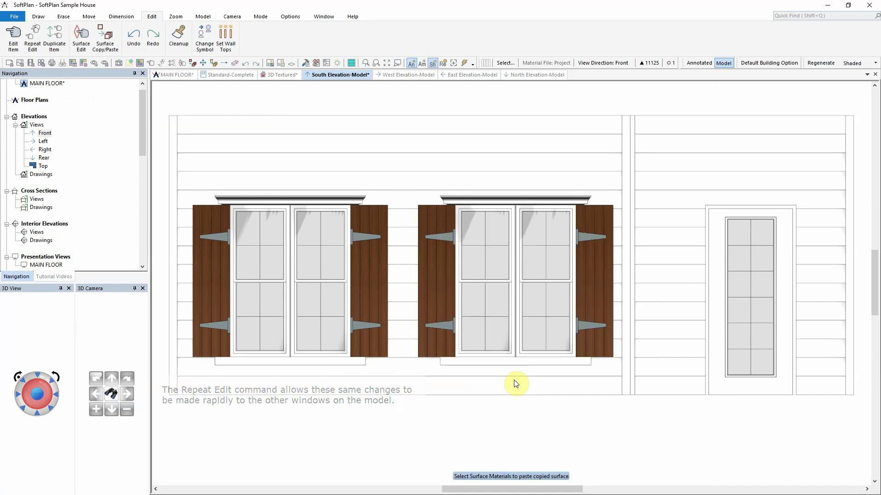
pyautogui.click(402, 75)
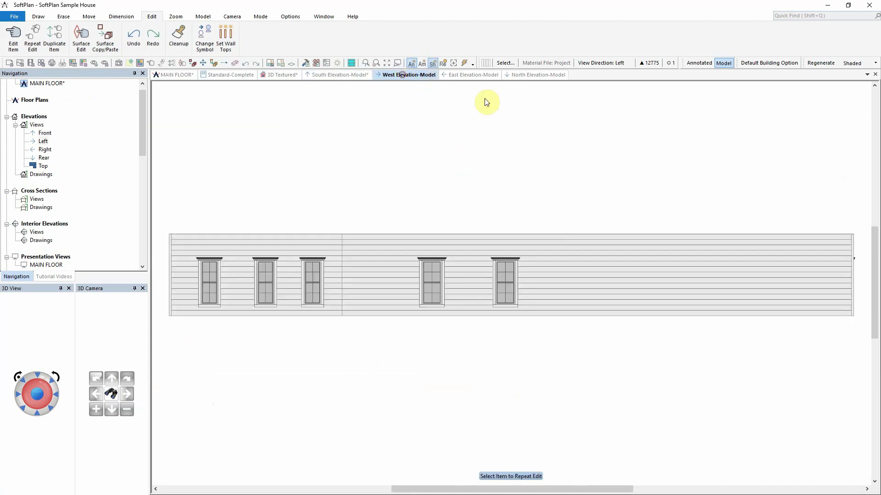
pyautogui.click(478, 76)
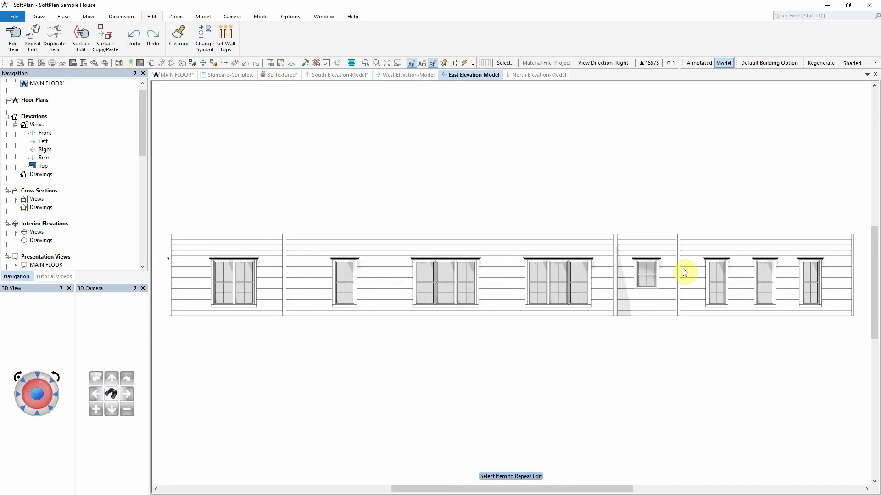
pyautogui.click(530, 75)
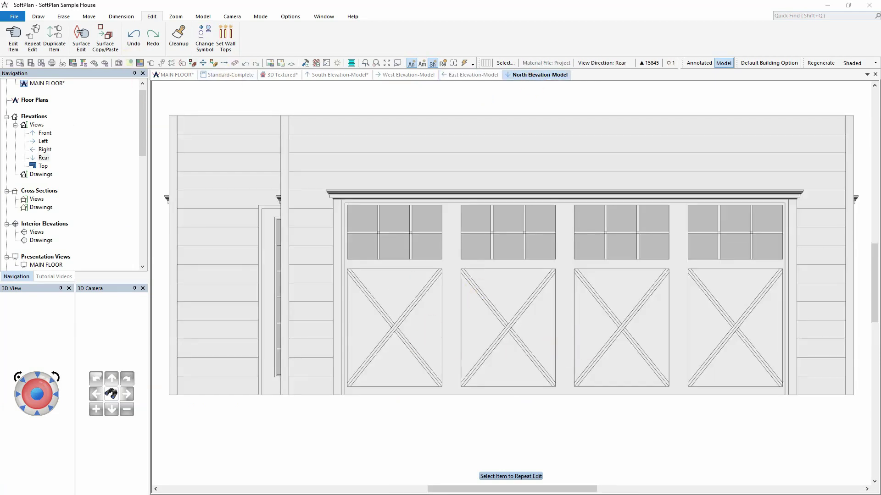
pyautogui.click(330, 76)
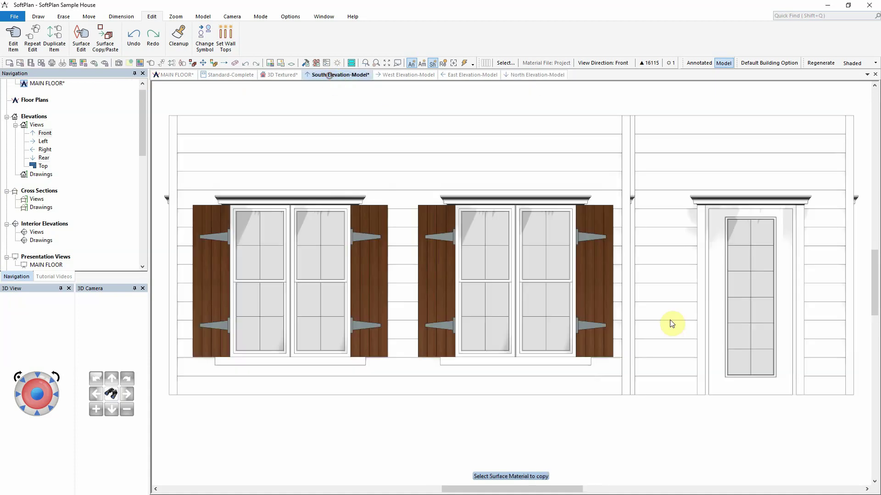
# Step: Add a transom above the south-elevation french door
pyautogui.rightClick(732, 292)
pyautogui.click(744, 310)
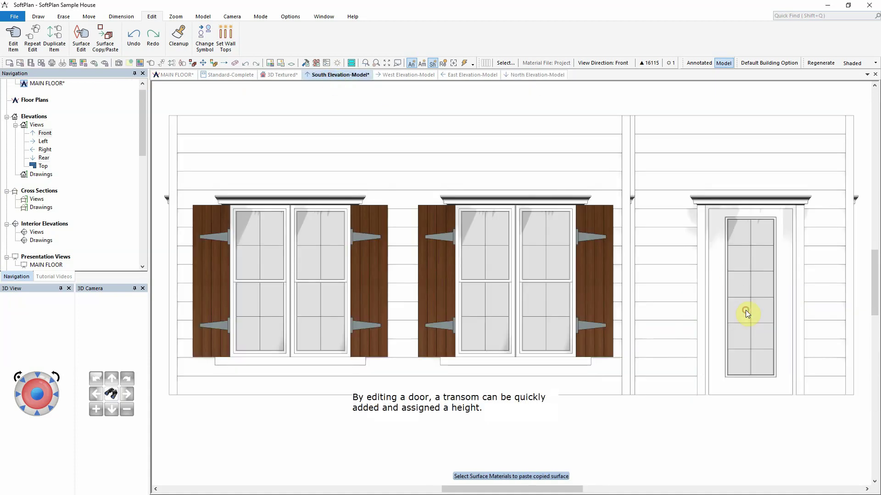
pyautogui.click(108, 290)
pyautogui.click(183, 353)
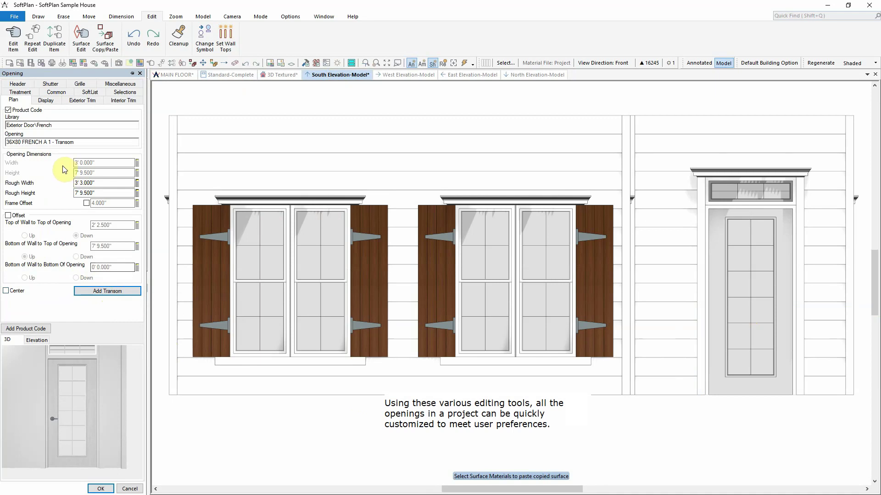
pyautogui.click(101, 488)
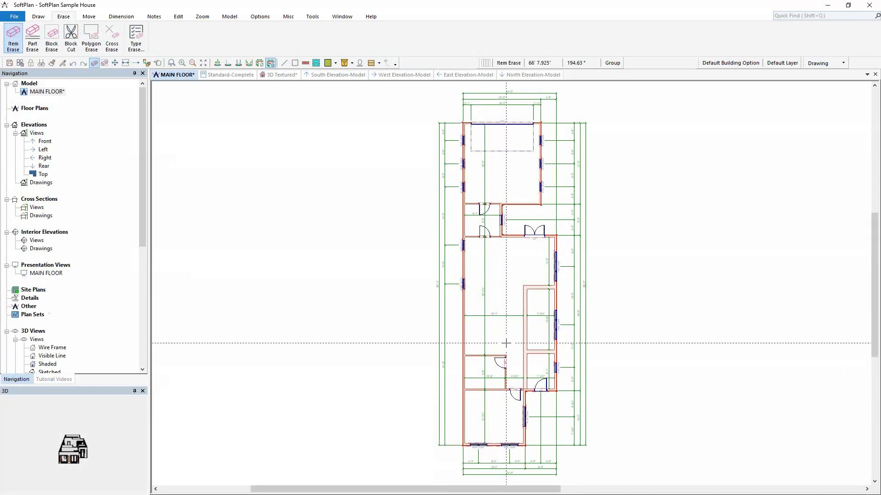
# Step: Switch to the textured 3D view, look closely at an interior wall, and bring up cabinet configuration
pyautogui.scroll(5, 494, 283)
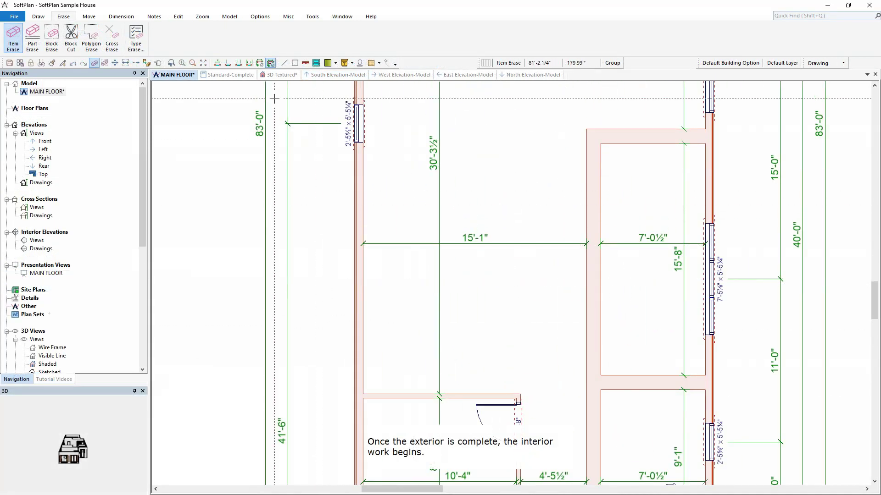
pyautogui.click(283, 75)
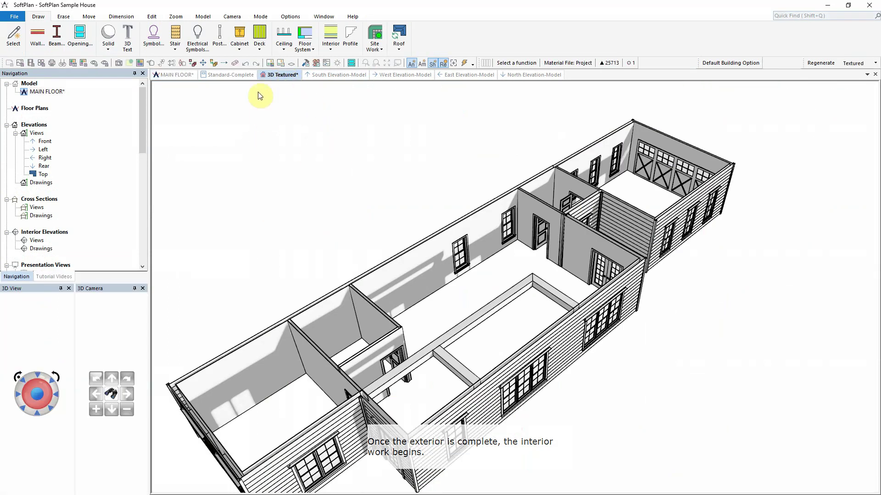
pyautogui.click(372, 305)
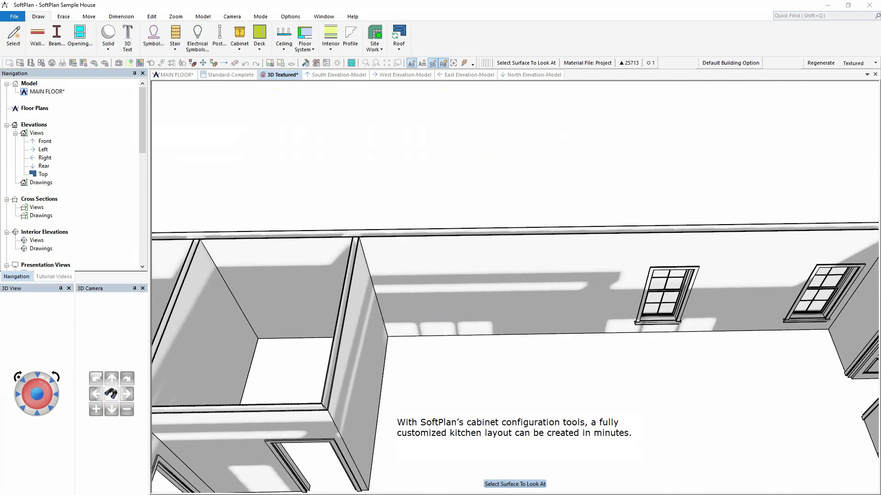
pyautogui.click(240, 39)
pyautogui.click(254, 67)
# Step: Configure a Corner-shaped, 36" wide, 1-door base cabinet and place it in the wall corner
pyautogui.moveTo(323, 89); pyautogui.dragTo(206, 93)
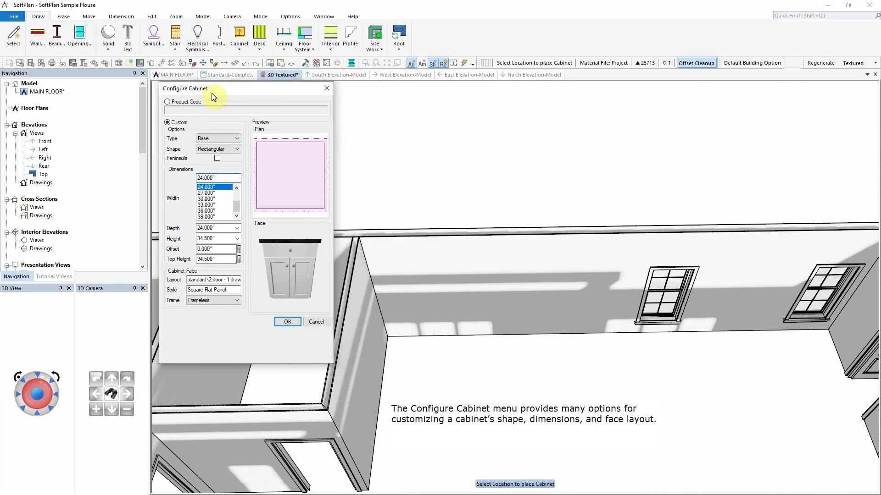
pyautogui.click(221, 145)
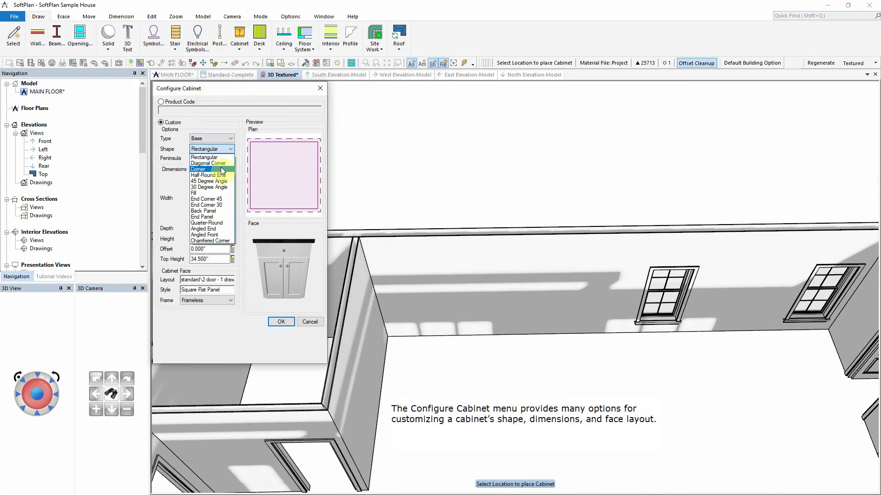
pyautogui.click(222, 170)
pyautogui.click(207, 218)
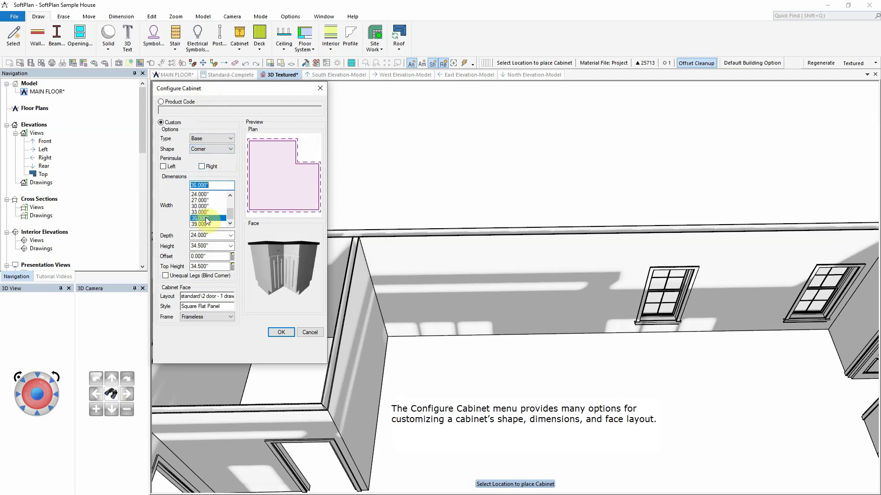
pyautogui.click(216, 299)
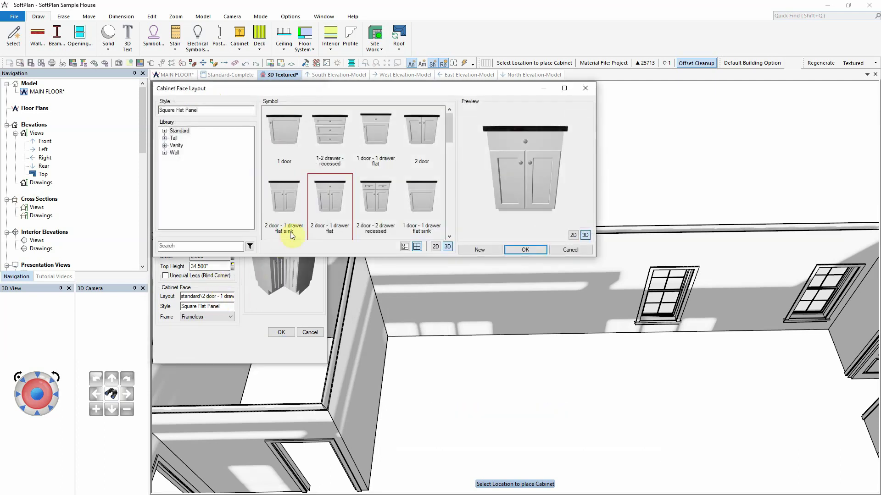
pyautogui.click(284, 130)
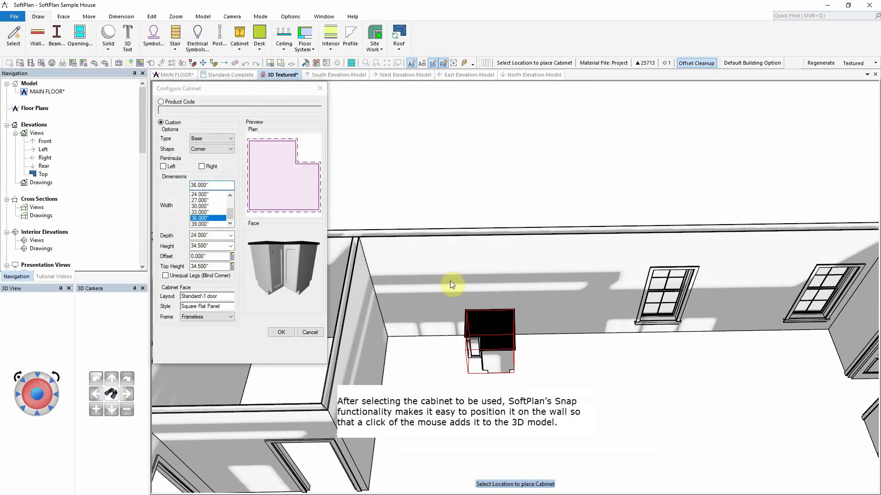
pyautogui.click(423, 313)
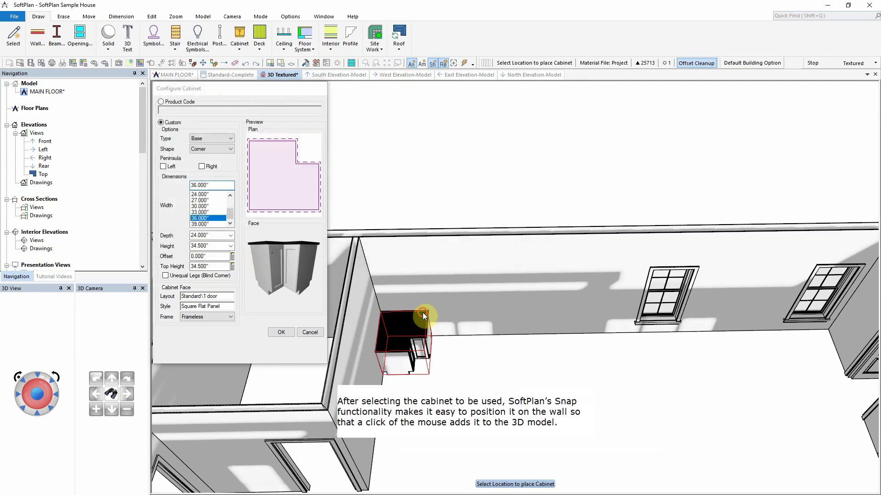
# Step: Place a rectangular 1-2 drawer cabinet next to the corner cabinet
pyautogui.click(219, 149)
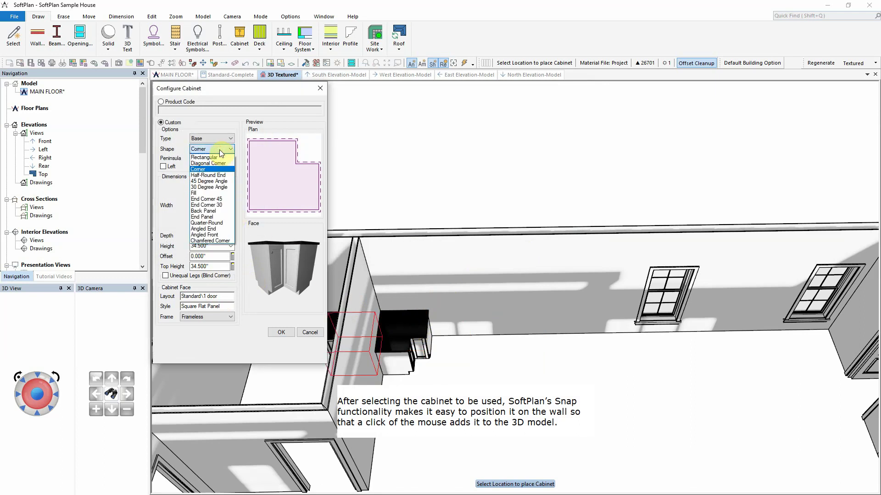
pyautogui.click(218, 158)
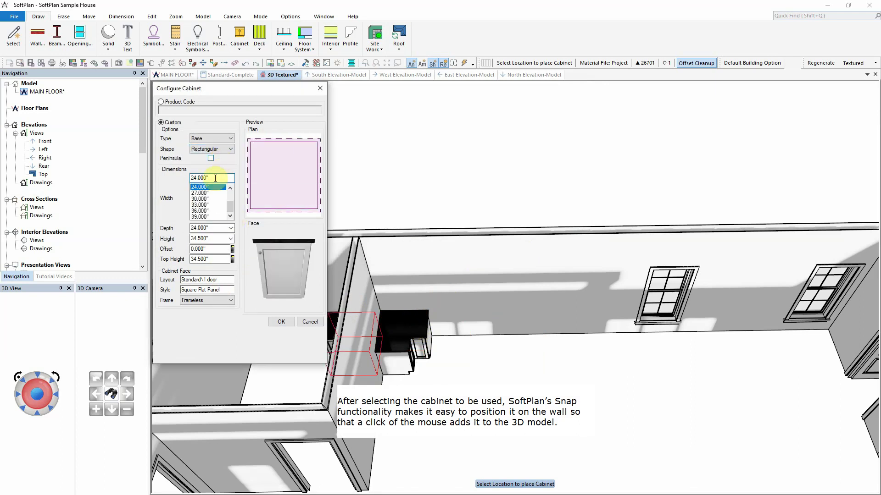
pyautogui.scroll(2, 210, 188)
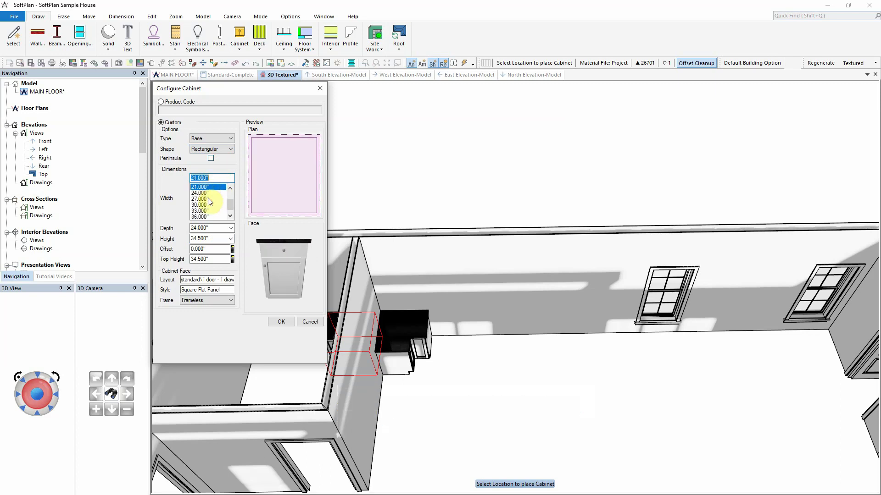
pyautogui.click(226, 281)
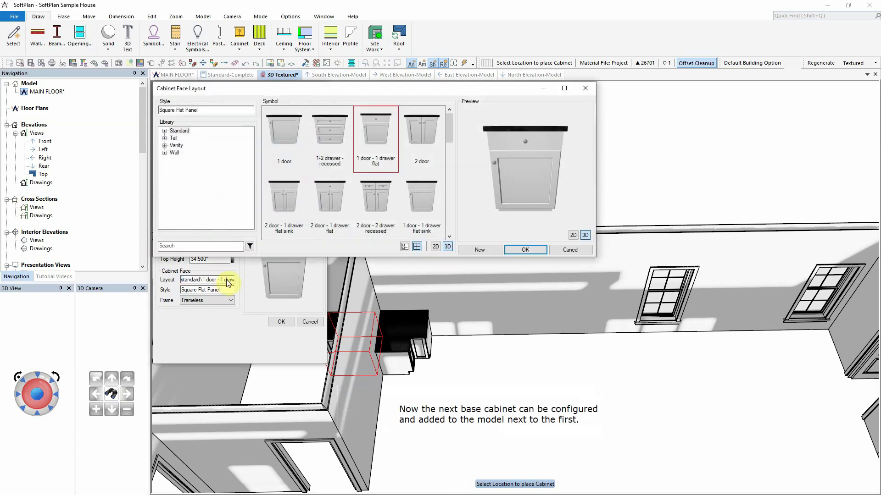
pyautogui.click(329, 139)
pyautogui.click(525, 249)
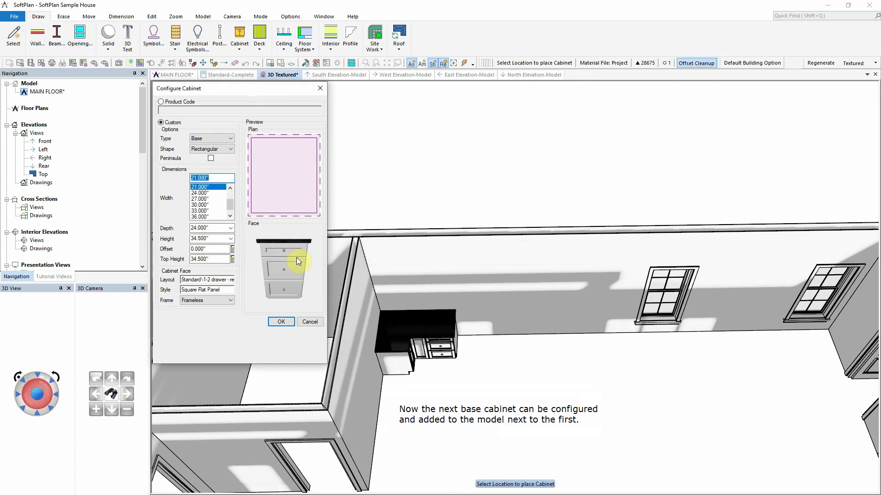
# Step: Place a 36" two-door sink cabinet beside the drawer cabinet
pyautogui.click(206, 215)
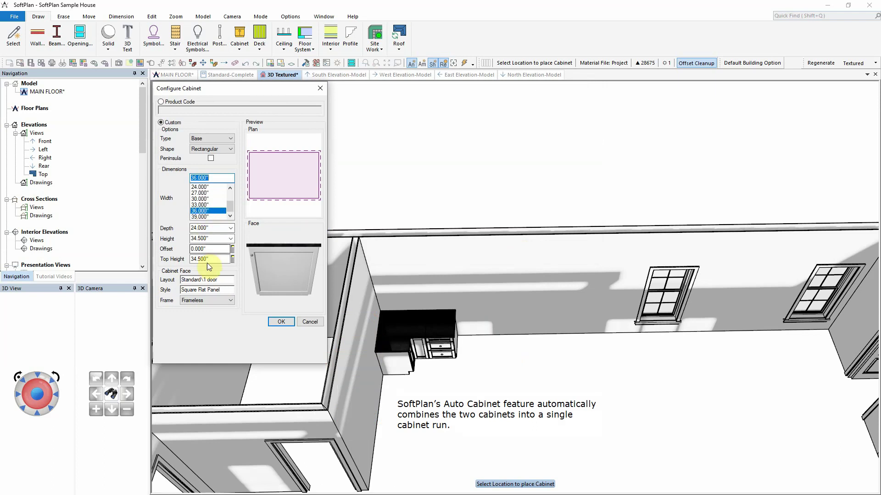
pyautogui.click(213, 279)
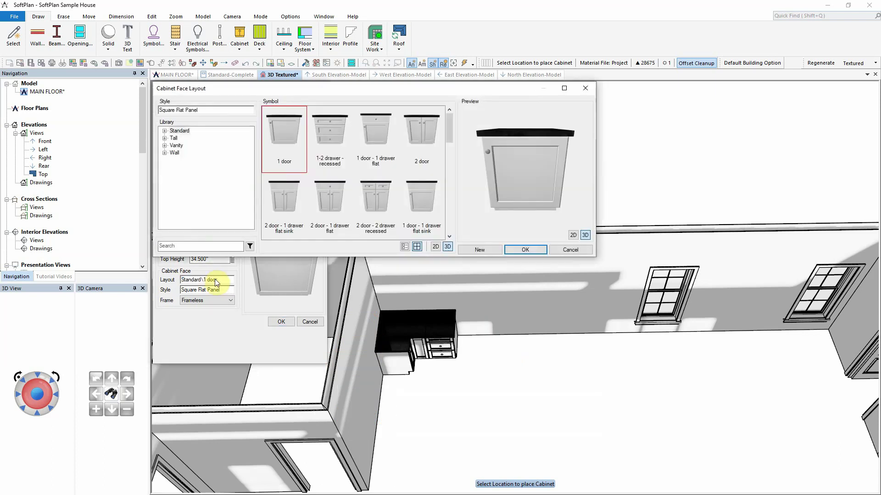
pyautogui.click(286, 204)
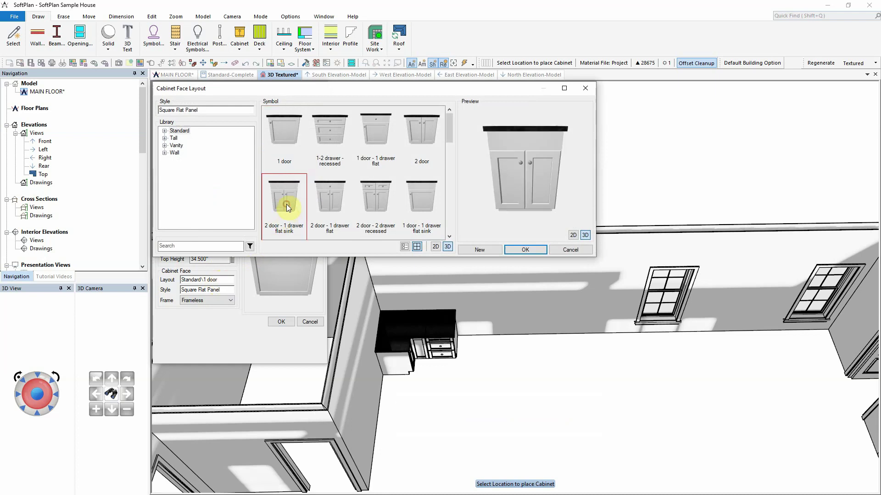
pyautogui.click(518, 249)
pyautogui.click(213, 212)
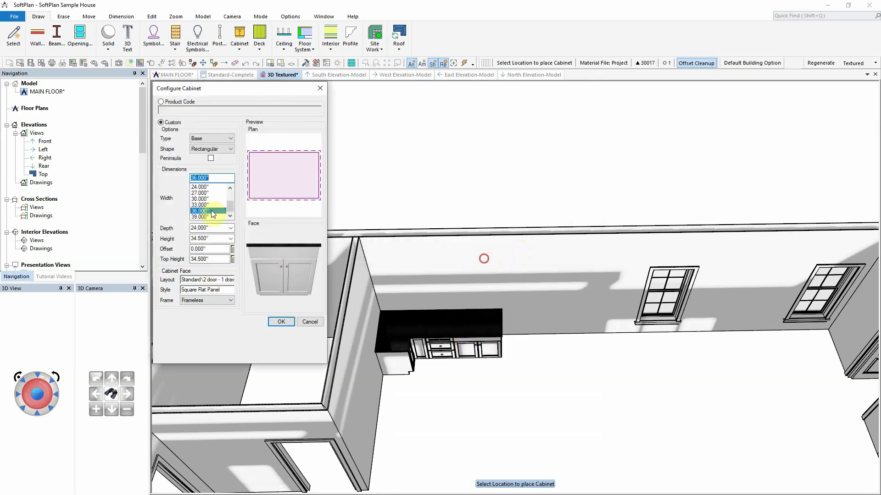
pyautogui.click(281, 321)
pyautogui.press('Escape')
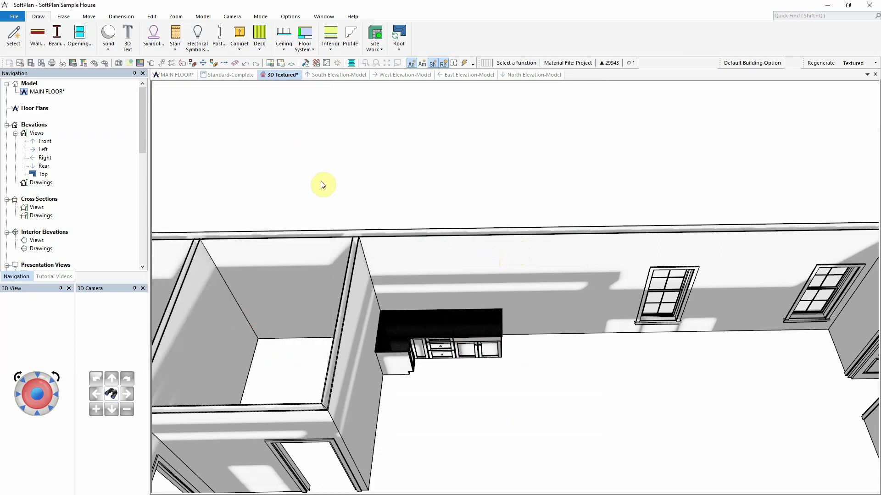
# Step: Draw an L-shaped base cabinet run on the MAIN FLOOR plan and view it in textured 3D
pyautogui.click(182, 75)
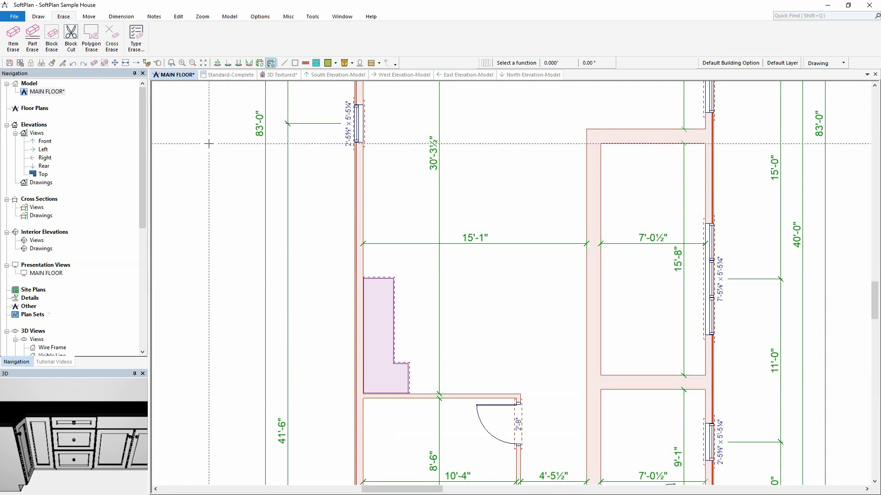
pyautogui.rightClick(209, 143)
pyautogui.moveTo(234, 251)
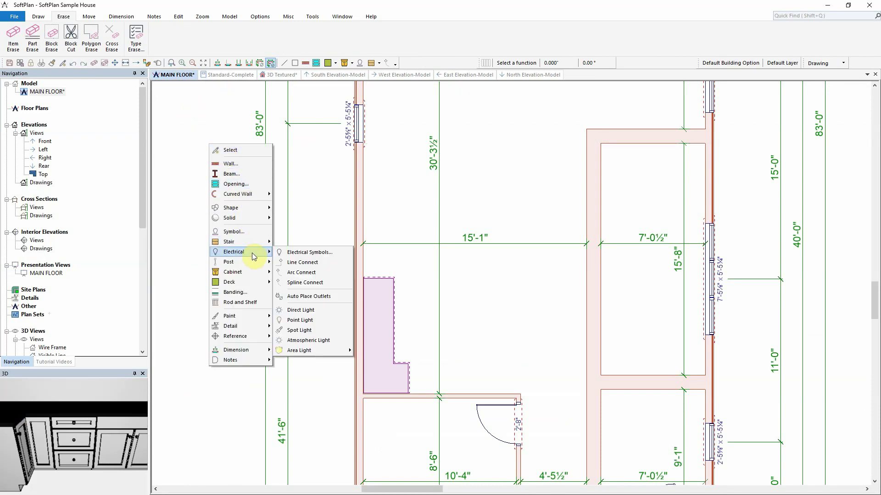
pyautogui.moveTo(233, 272)
pyautogui.click(290, 285)
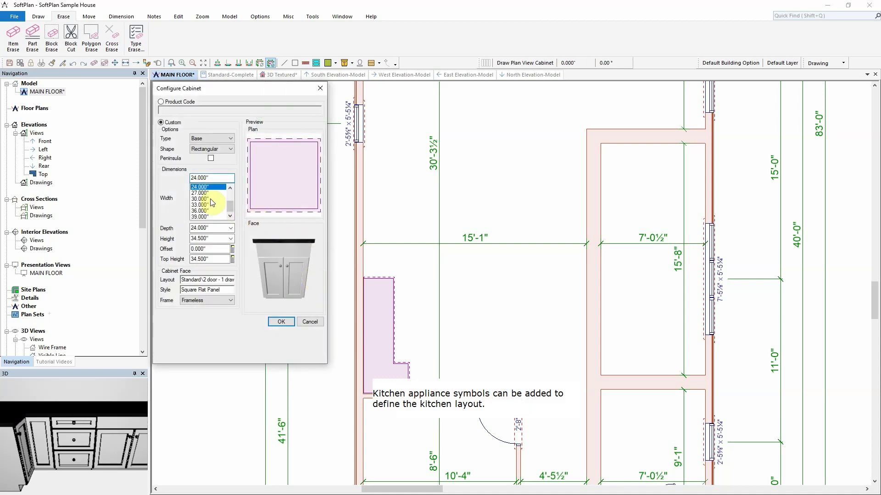
pyautogui.moveTo(363, 192); pyautogui.dragTo(513, 193)
pyautogui.click(281, 321)
pyautogui.click(278, 76)
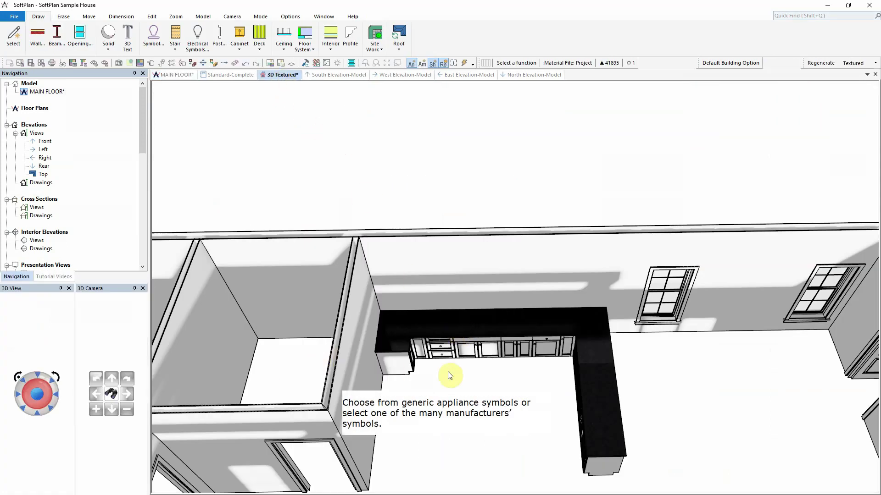
pyautogui.moveTo(459, 372)
pyautogui.mouseDown()
pyautogui.moveTo(434, 356)
pyautogui.moveTo(425, 362)
pyautogui.mouseUp()
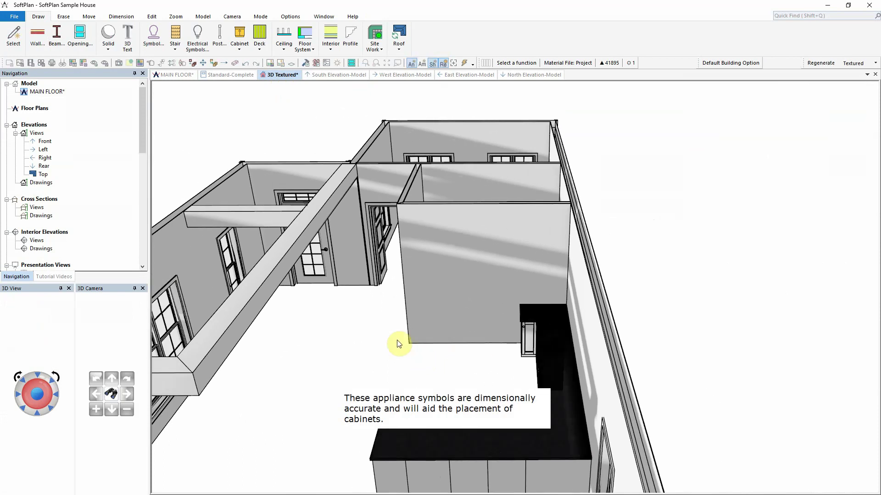
# Step: Place the General Electric dual-fuel range within the cabinet run
pyautogui.click(153, 38)
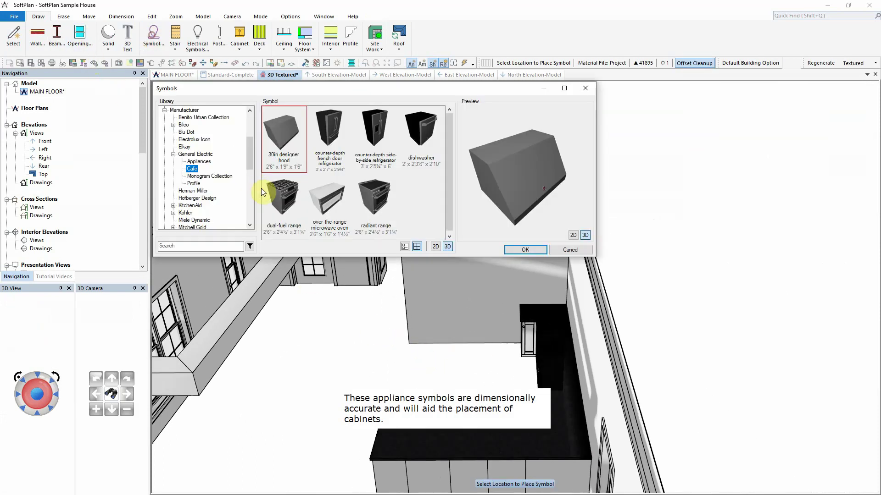
pyautogui.click(278, 194)
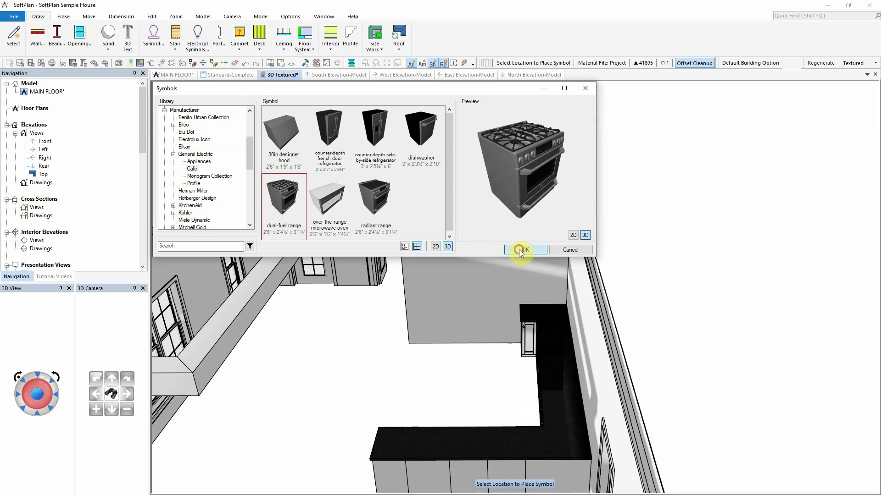
pyautogui.click(511, 251)
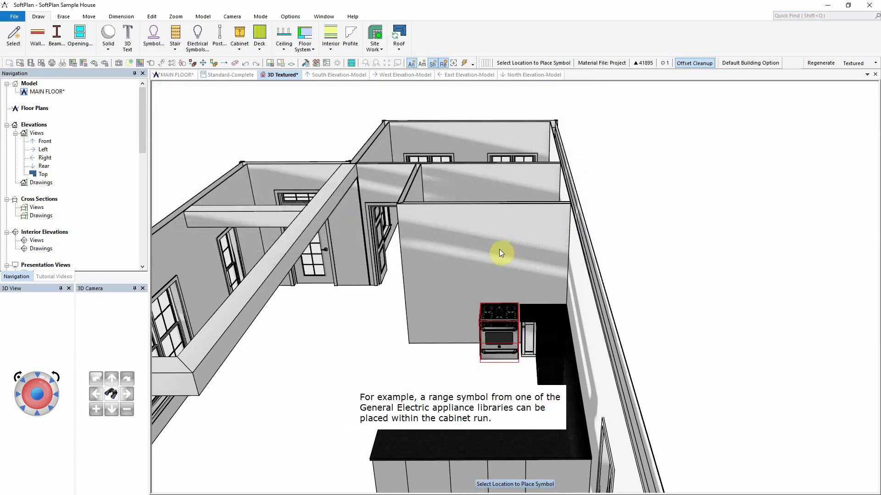
pyautogui.click(500, 250)
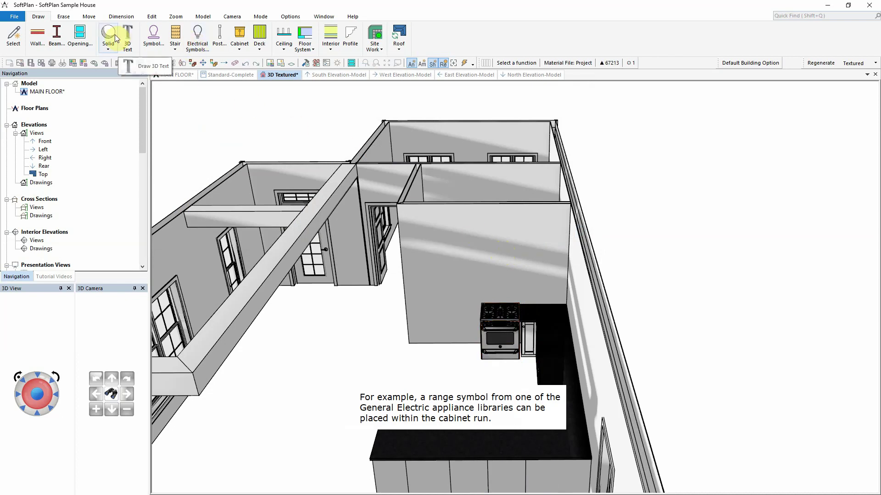
# Step: Place the counter-depth French door refrigerator beside the doorway
pyautogui.click(153, 37)
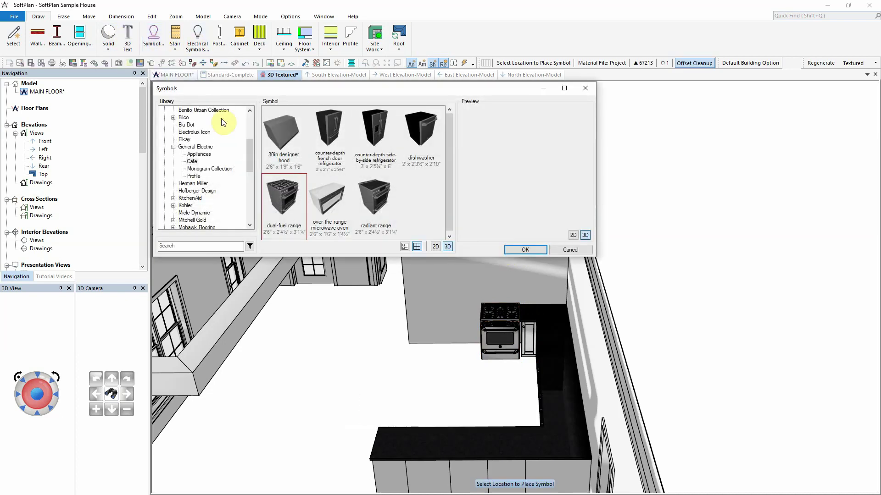
pyautogui.click(320, 138)
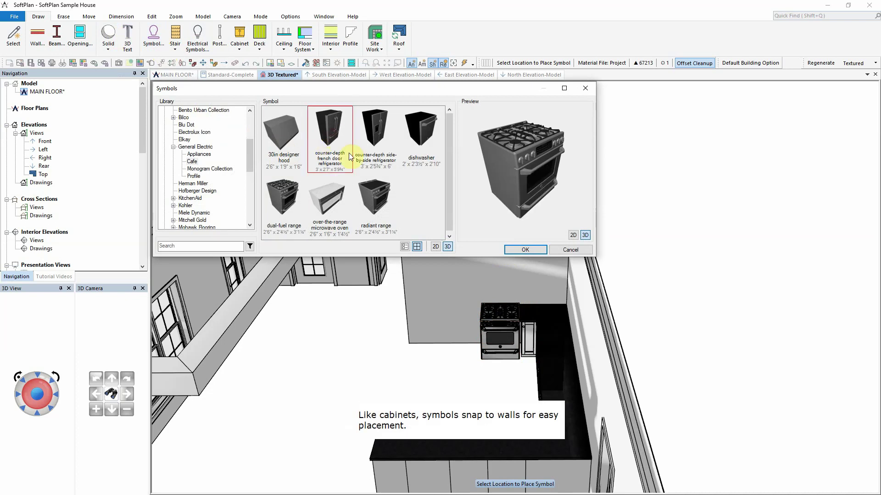
pyautogui.click(523, 252)
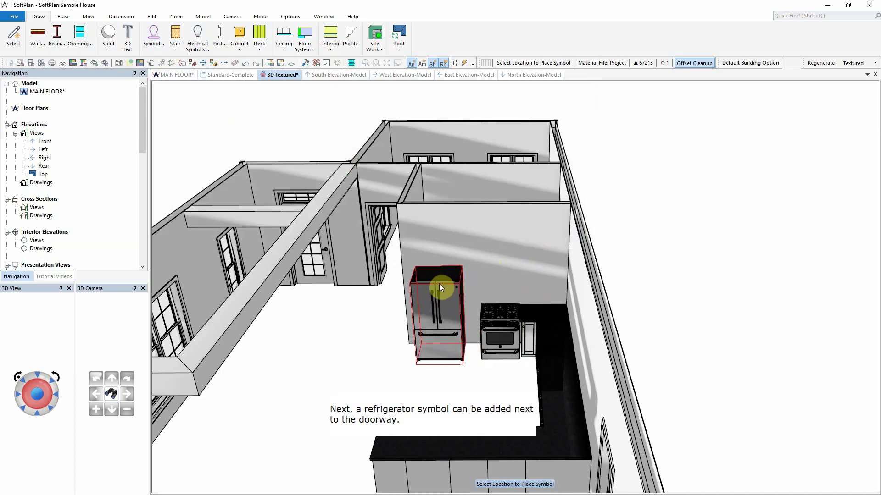
pyautogui.click(437, 284)
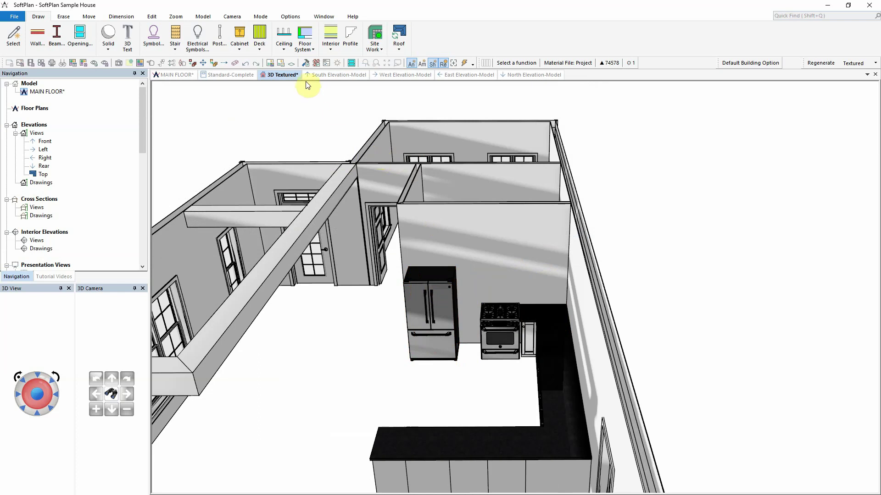
# Step: Tile the textured 3D view beside the plan and snap the wall end to the cabinet top
pyautogui.rightClick(284, 75)
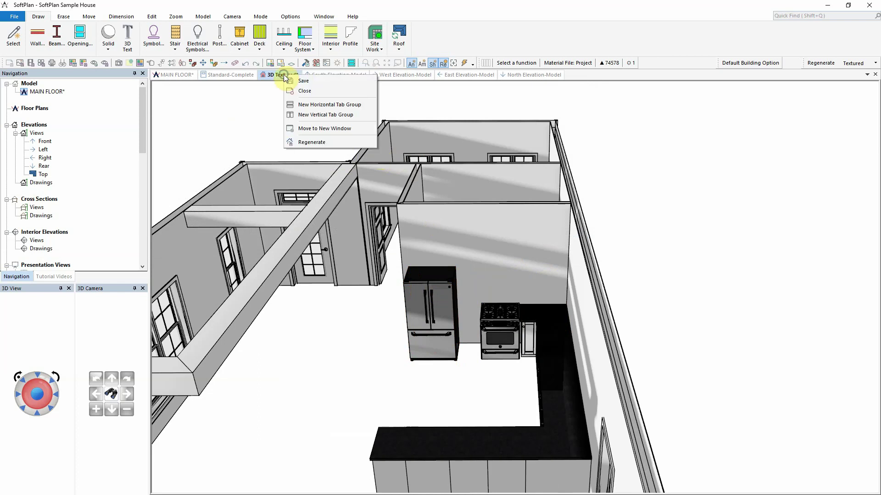
pyautogui.click(320, 114)
pyautogui.scroll(4, 330, 285)
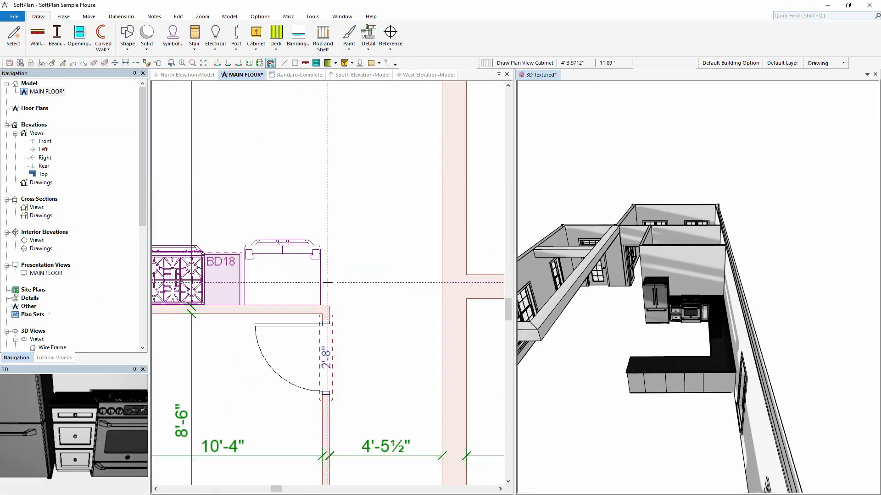
pyautogui.rightClick(324, 333)
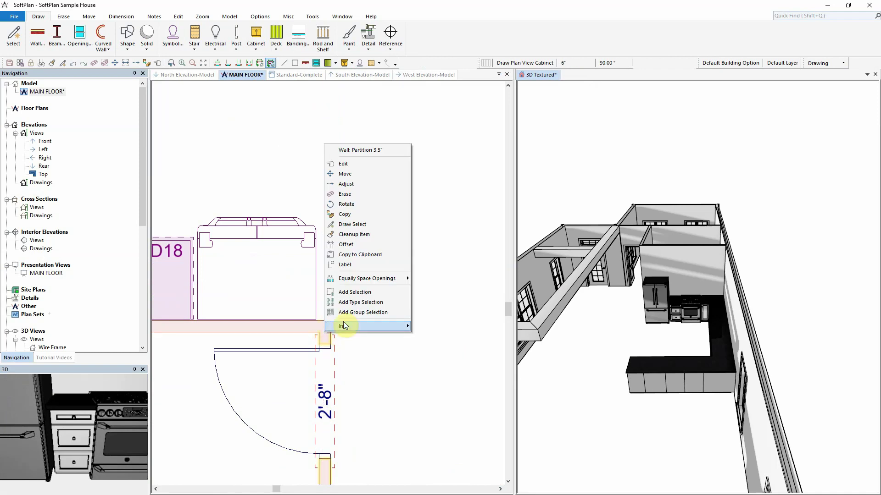
pyautogui.click(358, 188)
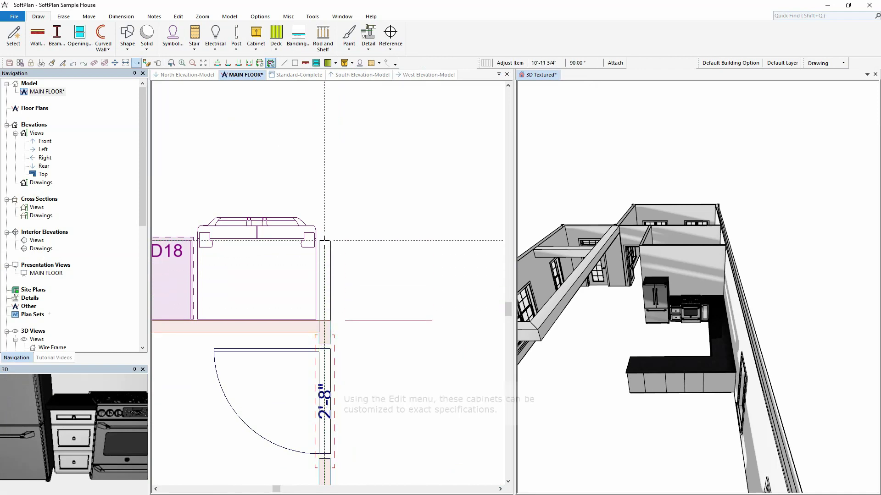
pyautogui.click(325, 237)
# Step: Frame the full L-shaped counter on the plan and activate the 3D kitchen view
pyautogui.scroll(-2, 324, 290)
pyautogui.scroll(-2, 330, 237)
pyautogui.moveTo(328, 212); pyautogui.dragTo(368, 266, button='middle')
pyautogui.click(541, 76)
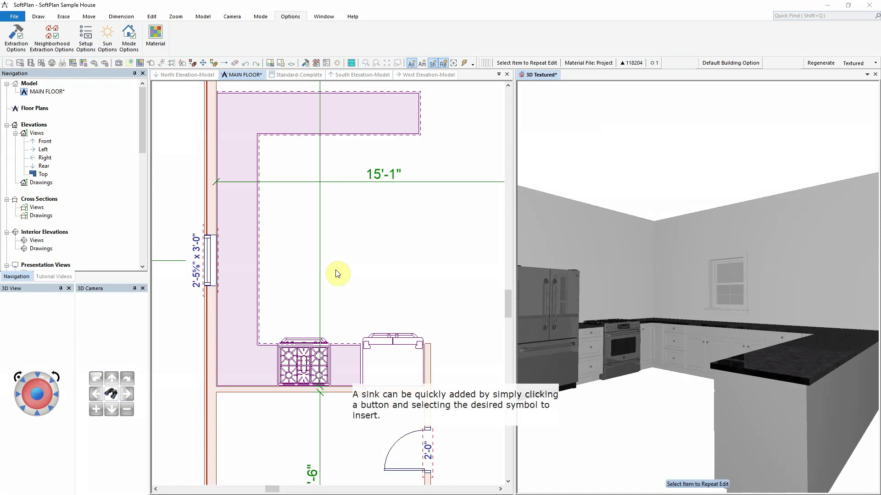
# Step: Fit the left-wall base cabinet with a farmhouse sink and a pull-down spray faucet
pyautogui.rightClick(714, 343)
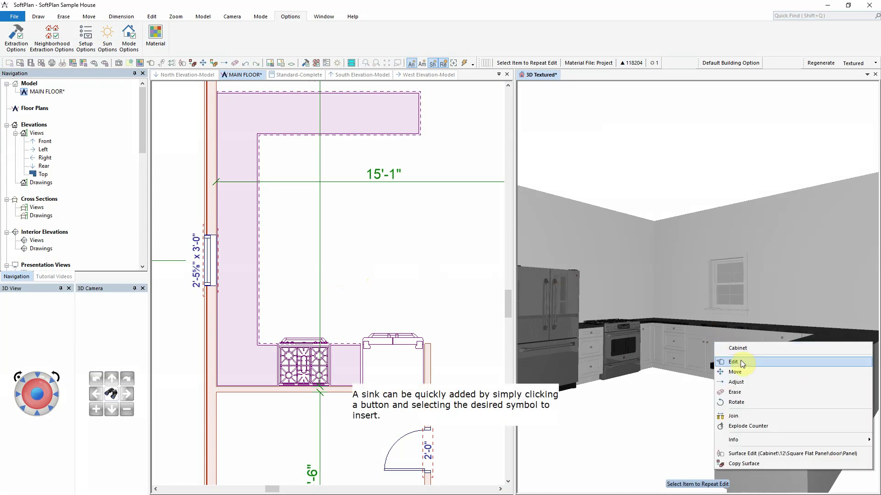
pyautogui.click(741, 364)
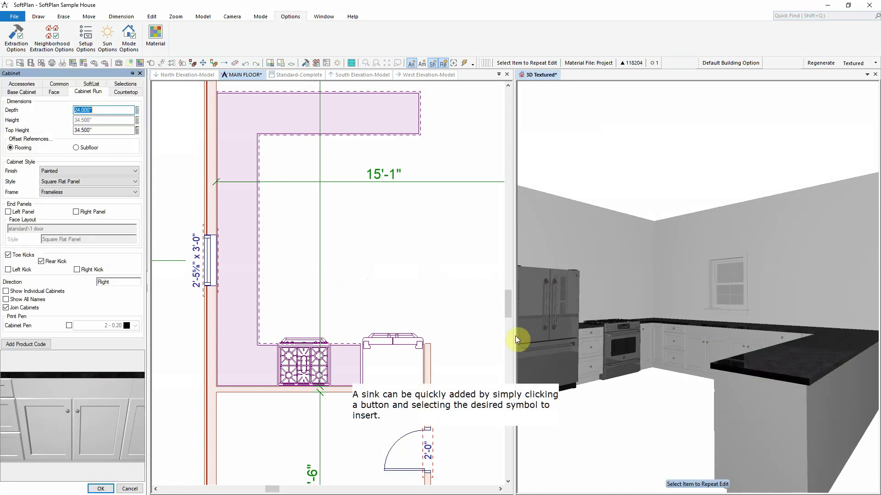
pyautogui.click(18, 94)
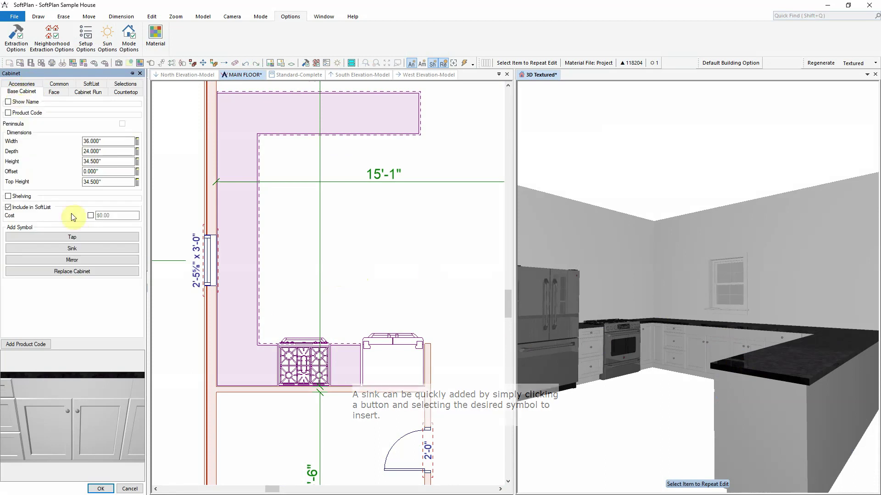
pyautogui.click(79, 250)
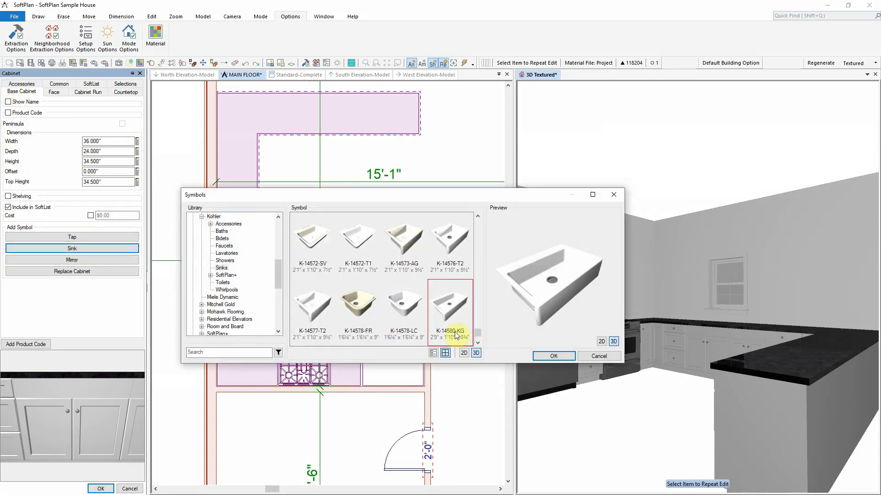
pyautogui.click(553, 356)
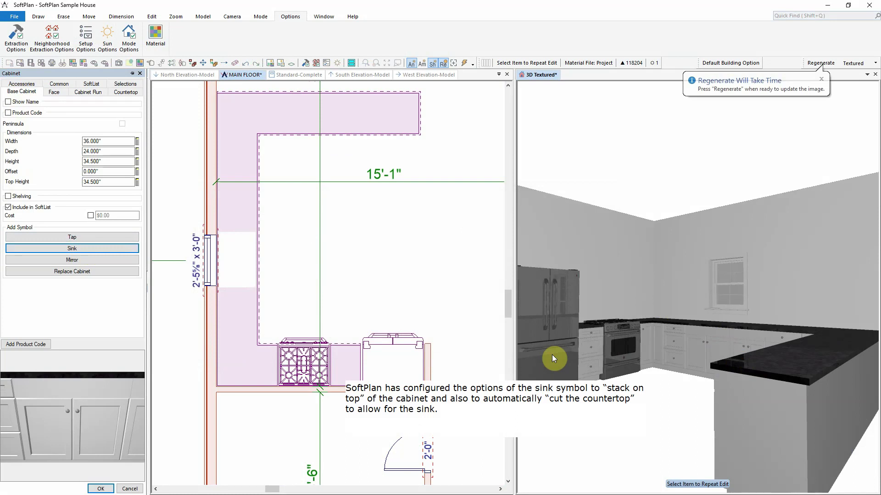
pyautogui.click(91, 238)
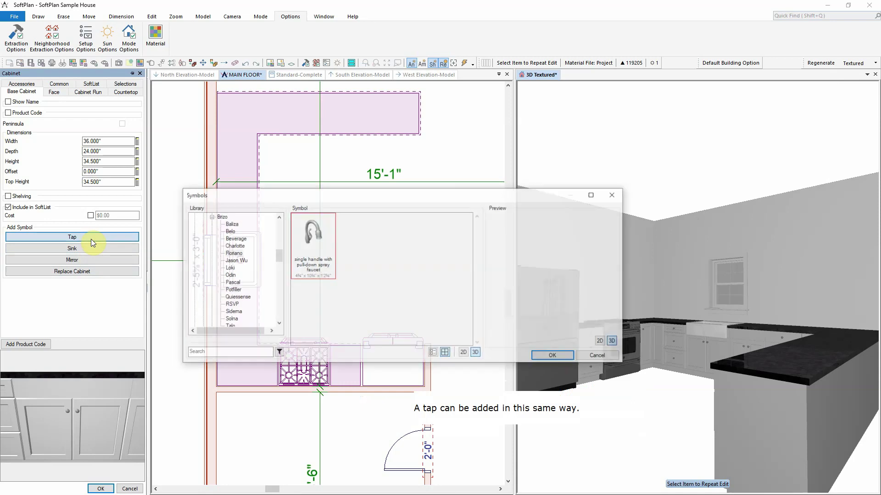
pyautogui.click(552, 357)
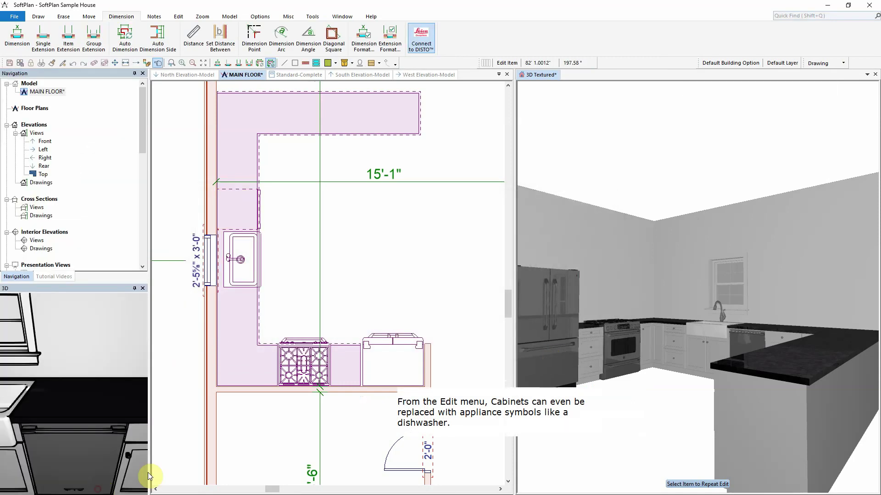
# Step: Place two 18-inch-deep B24D base cabinets side by side mid-kitchen as an island
pyautogui.rightClick(285, 205)
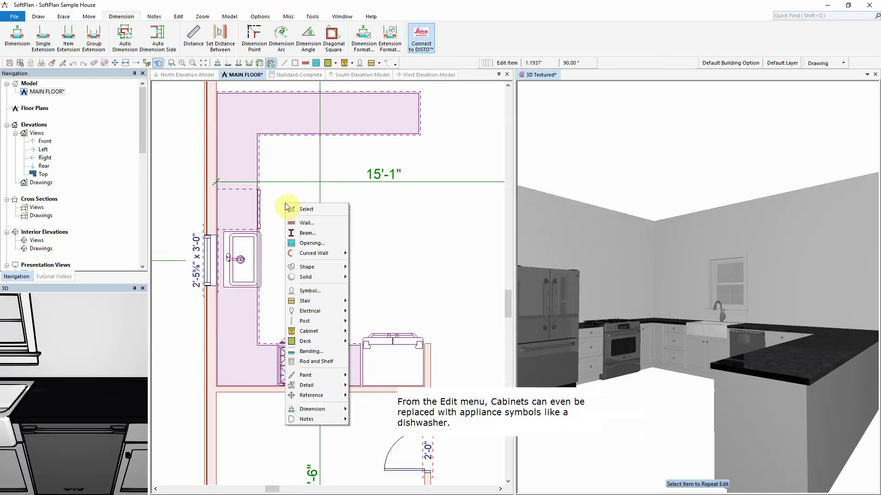
pyautogui.click(317, 332)
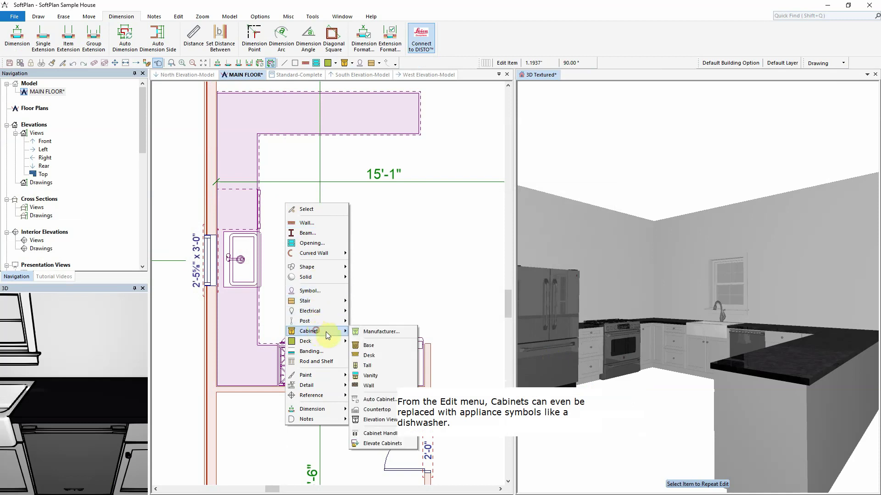
pyautogui.click(377, 344)
pyautogui.write('18')
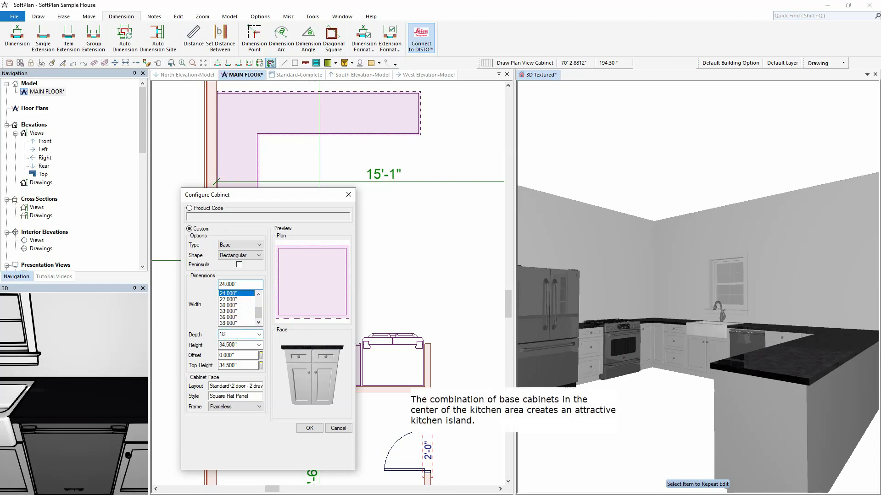
pyautogui.press('Tab')
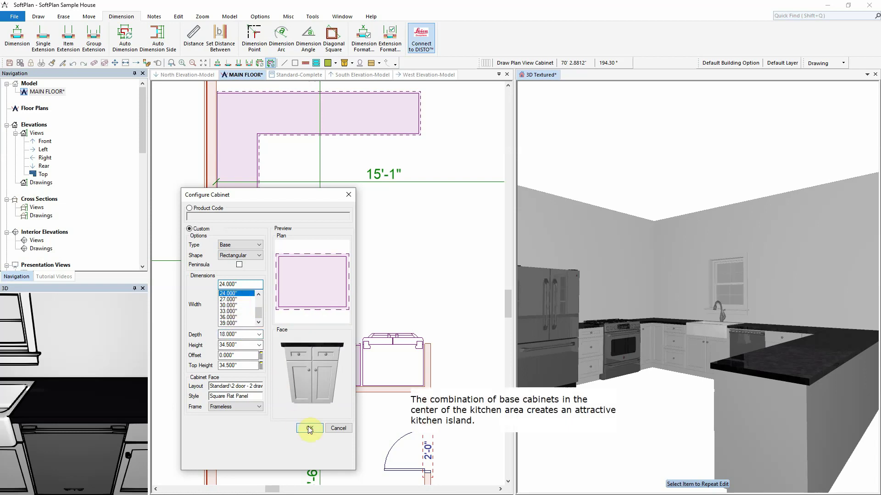
pyautogui.click(309, 428)
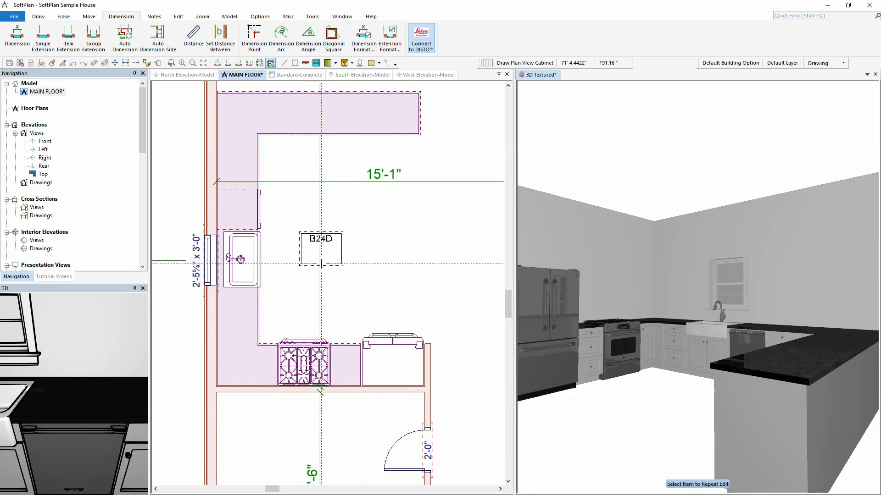
pyautogui.click(321, 263)
pyautogui.click(353, 264)
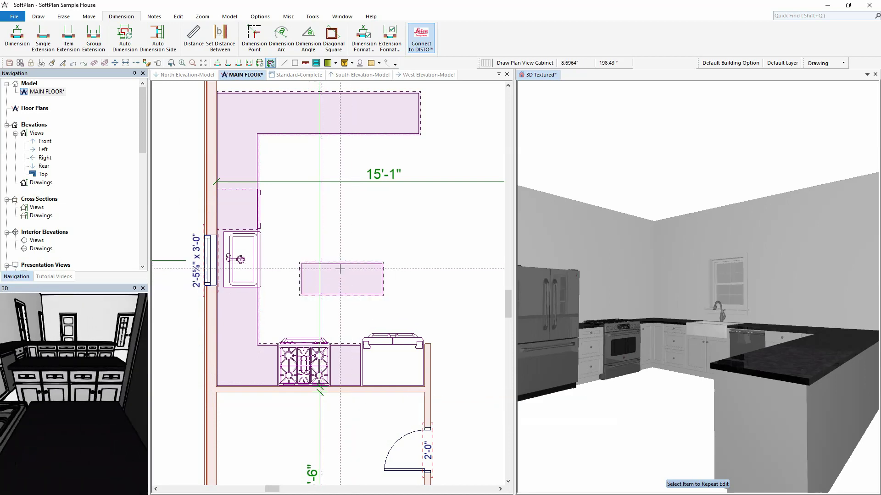
pyautogui.click(323, 153)
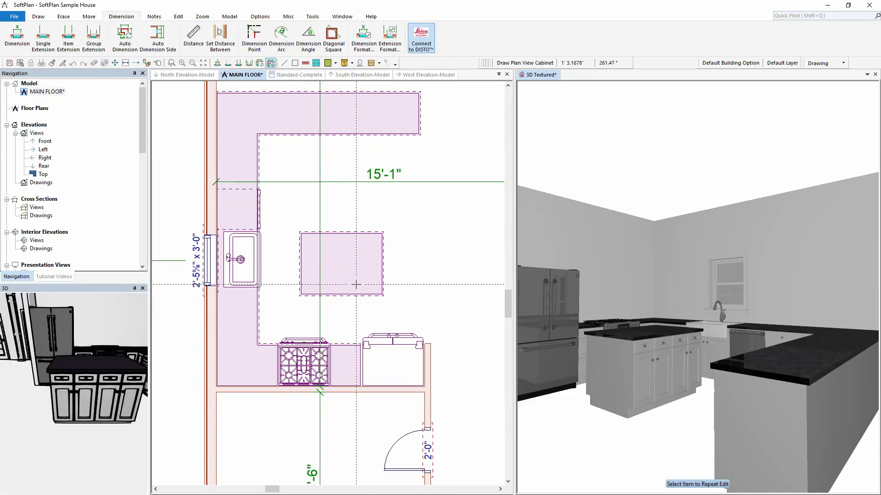
# Step: Add full-height 5050 turned wood legs at the sides of the island cabinet
pyautogui.rightClick(356, 284)
pyautogui.click(367, 304)
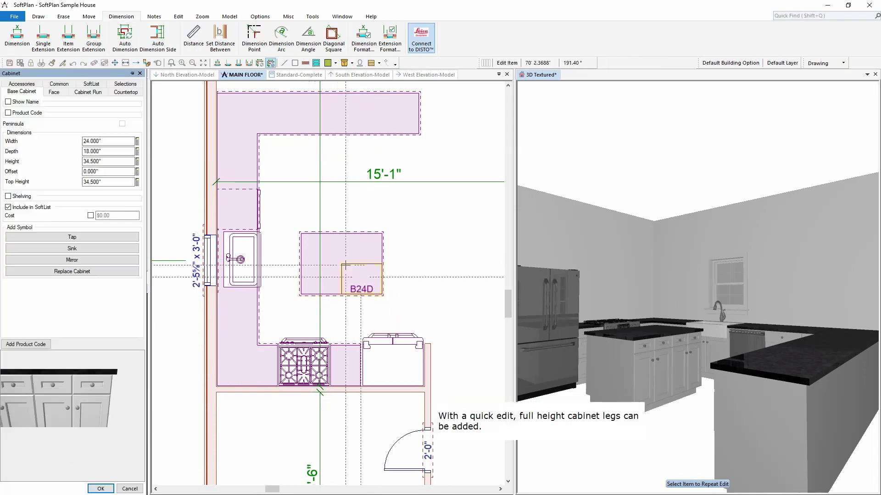
pyautogui.click(27, 84)
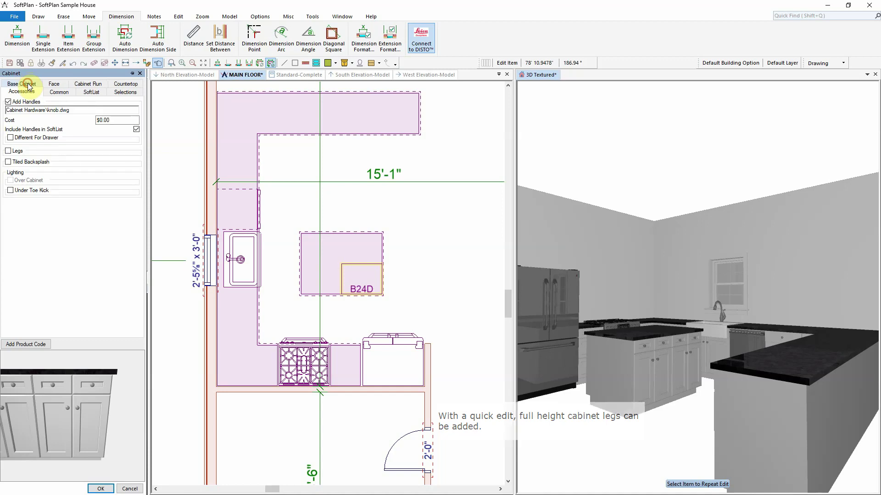
pyautogui.click(18, 155)
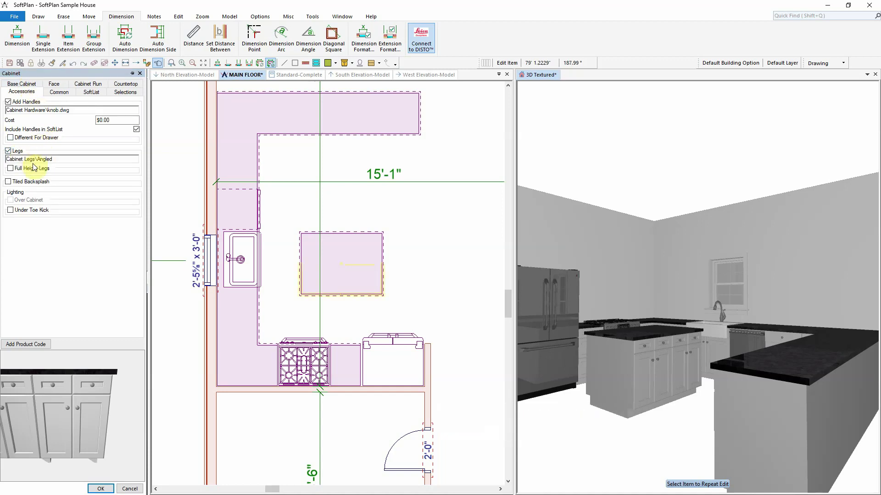
pyautogui.click(29, 169)
pyautogui.click(76, 159)
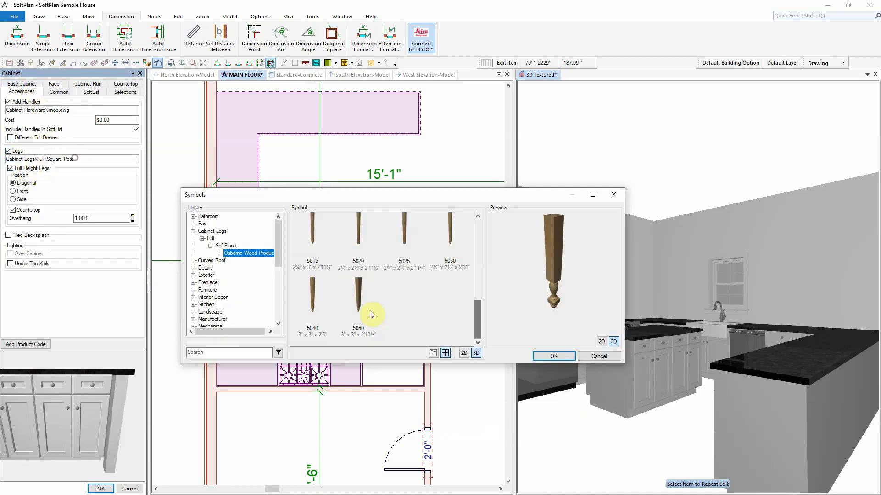
pyautogui.click(357, 292)
pyautogui.click(551, 358)
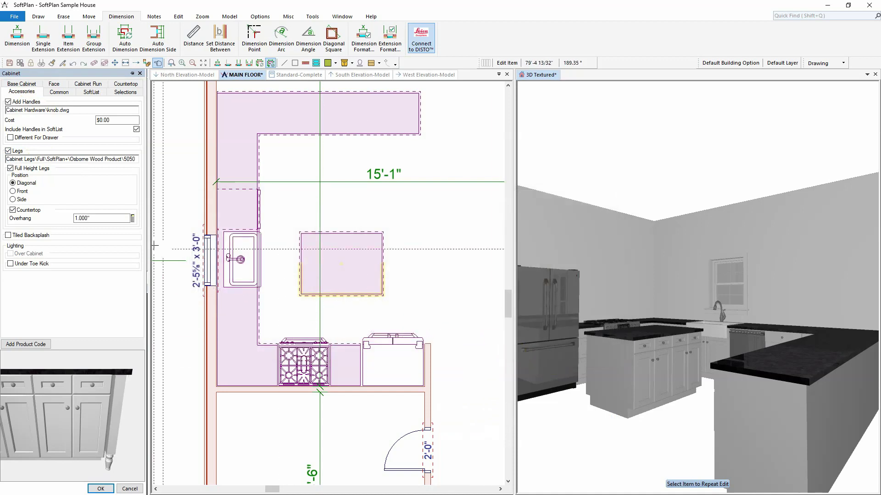
pyautogui.click(21, 199)
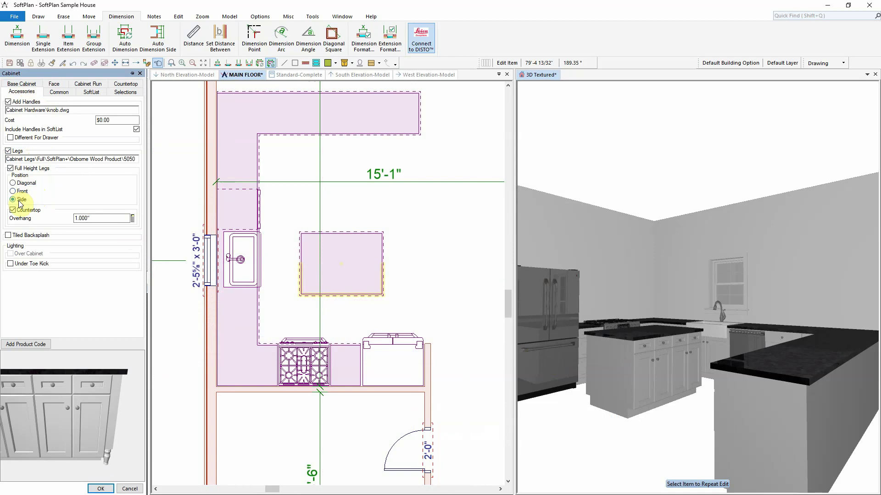
pyautogui.click(99, 490)
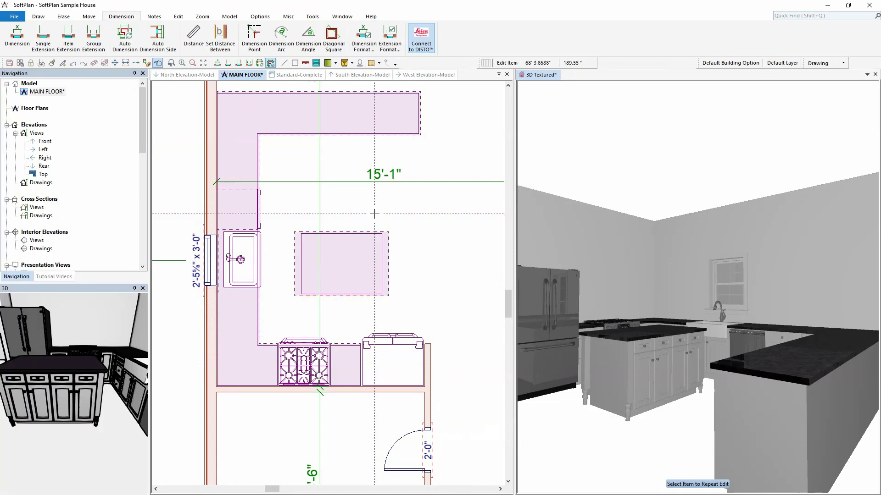
# Step: Close the 3D window and pan the main floor plan down to the bathroom and hall
pyautogui.click(17, 37)
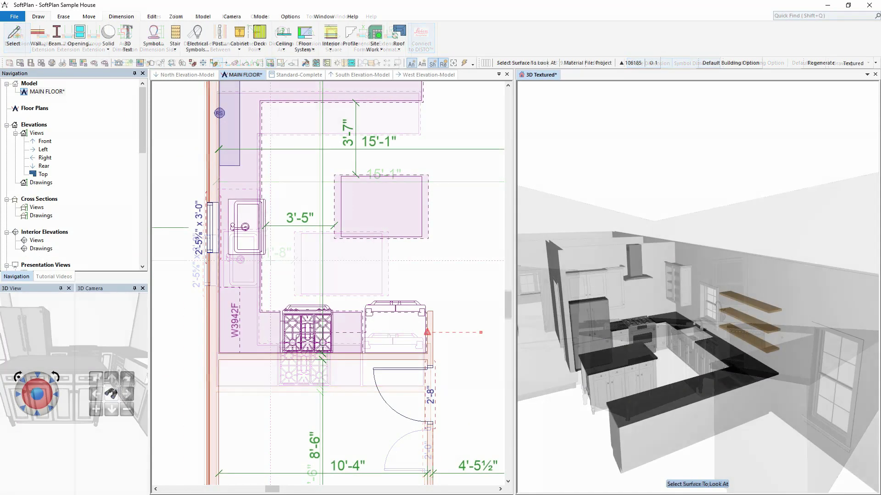
pyautogui.click(433, 279)
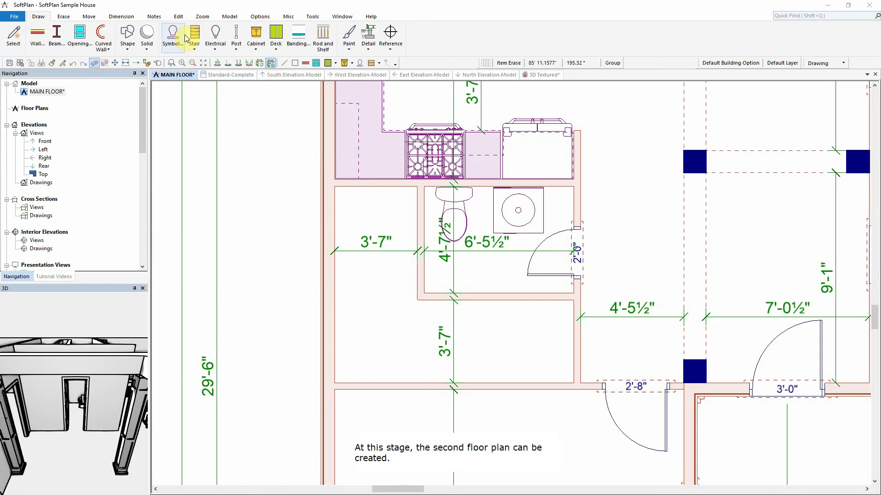
# Step: Place a 'fold back right 42in' library stair in the hall beside the bathroom
pyautogui.click(194, 41)
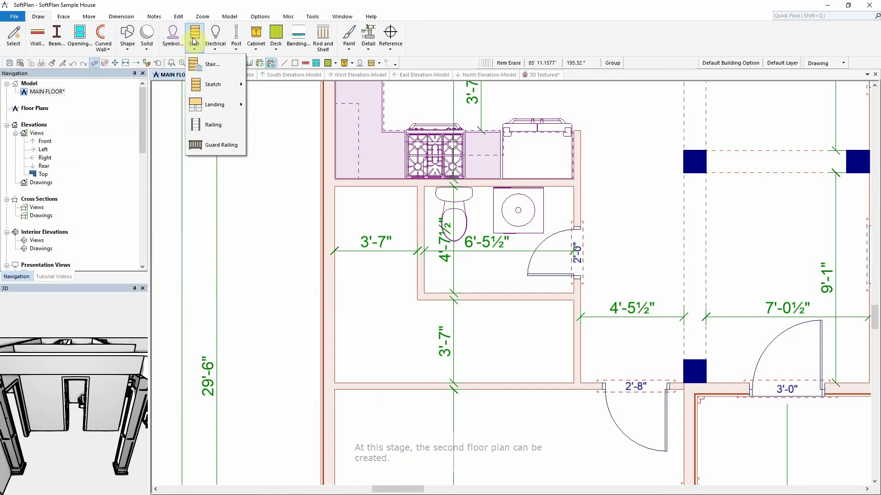
pyautogui.click(212, 68)
pyautogui.click(208, 247)
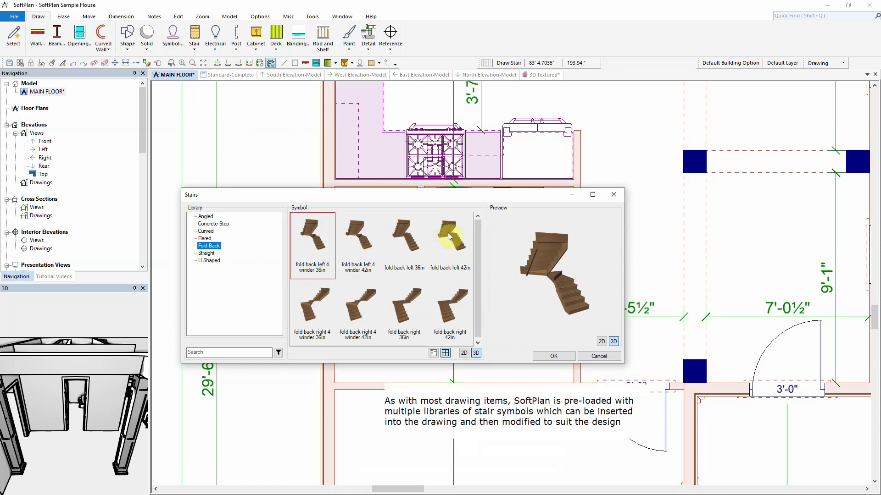
pyautogui.click(449, 237)
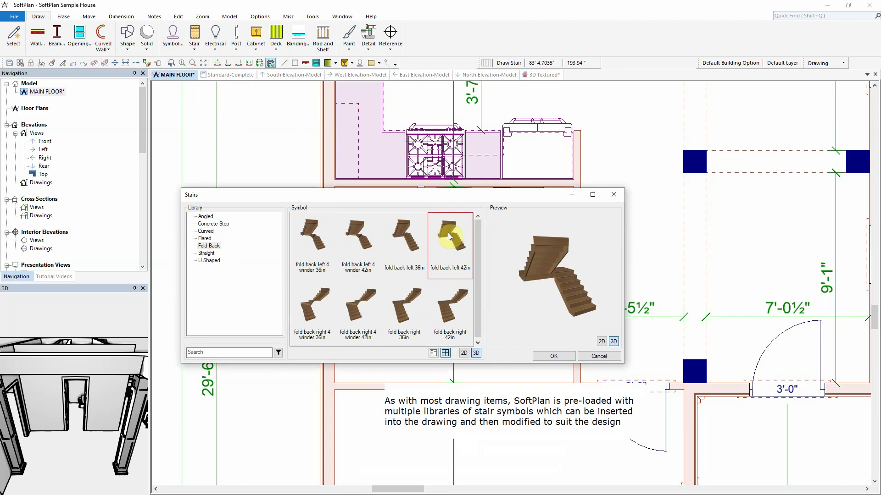
pyautogui.click(451, 304)
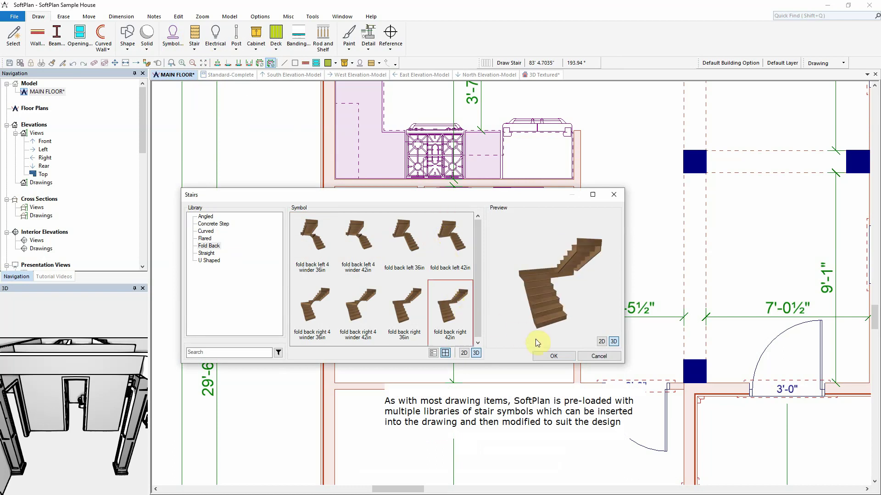
pyautogui.click(552, 358)
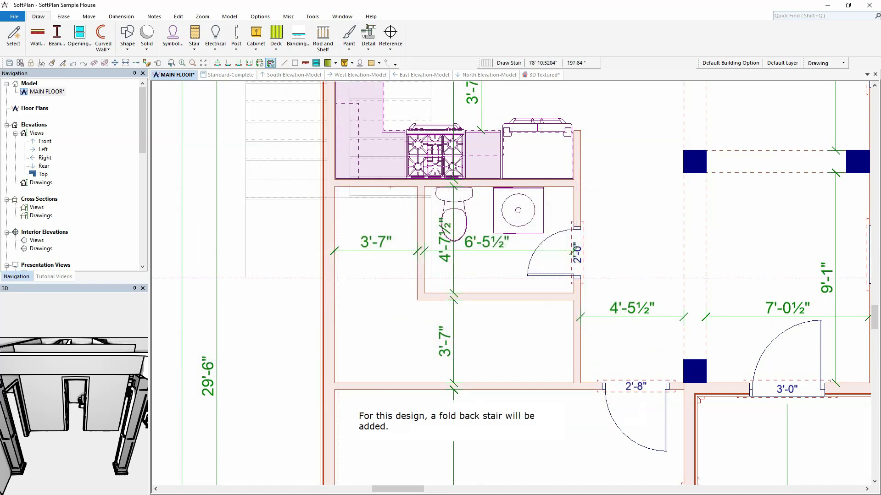
pyautogui.click(334, 292)
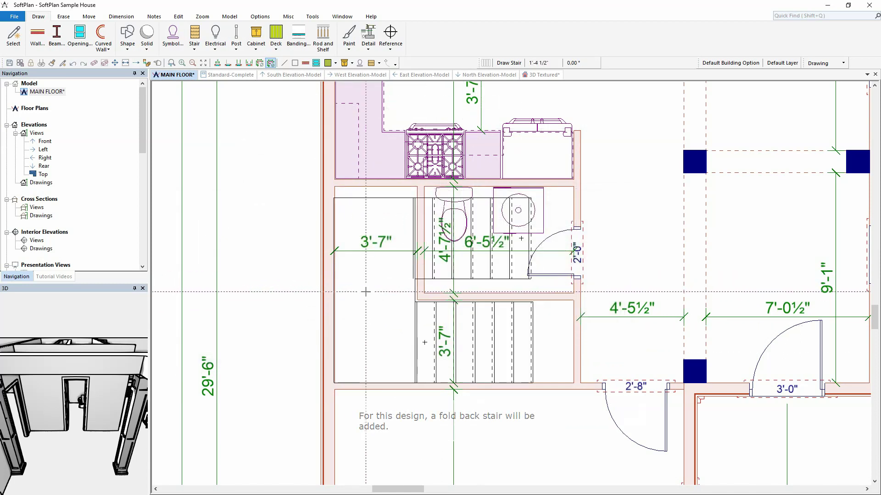
# Step: Set the stair rise to 10'10.125", landing width to 8'6", and add a ceiling board
pyautogui.rightClick(380, 313)
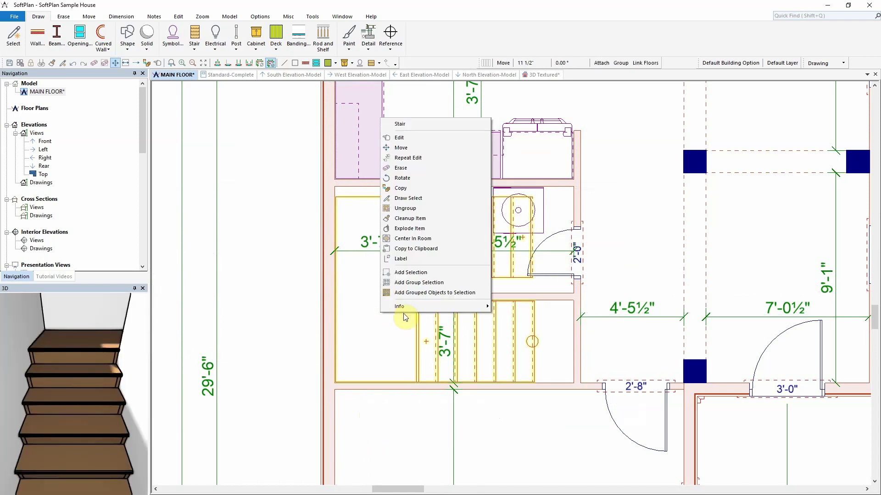
pyautogui.click(436, 137)
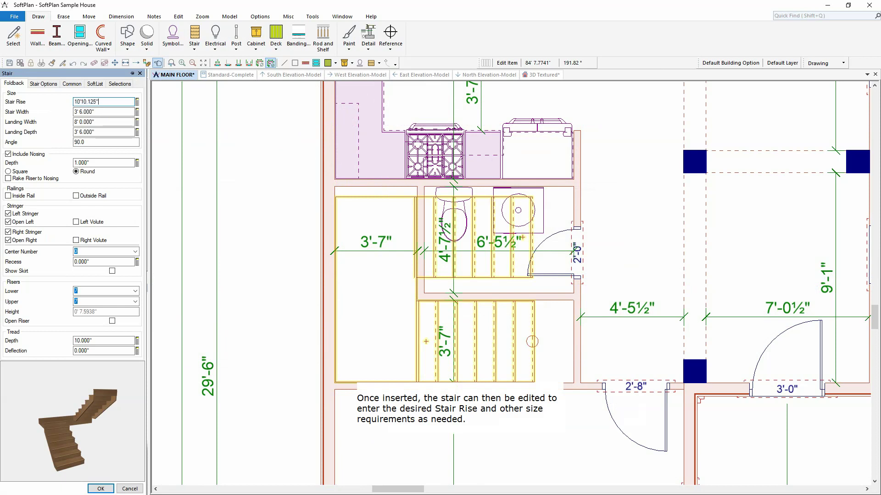
pyautogui.press('Tab')
pyautogui.click(98, 122)
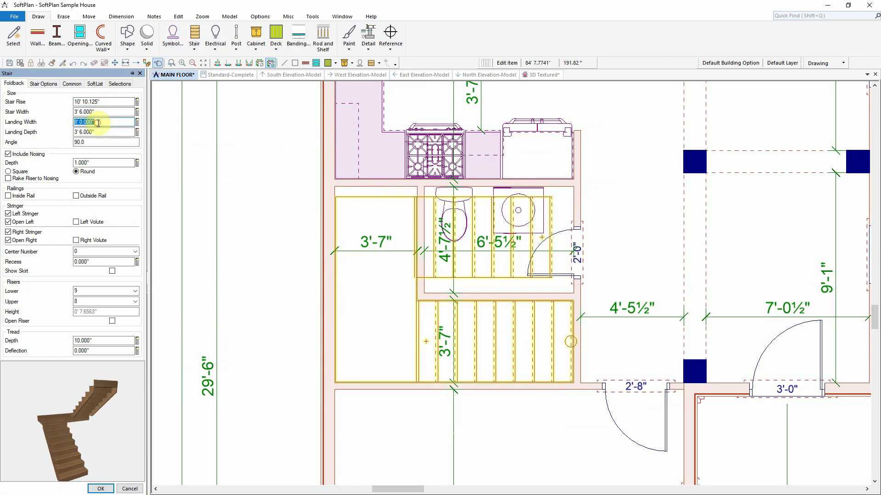
pyautogui.write("8'6")
pyautogui.press('Tab')
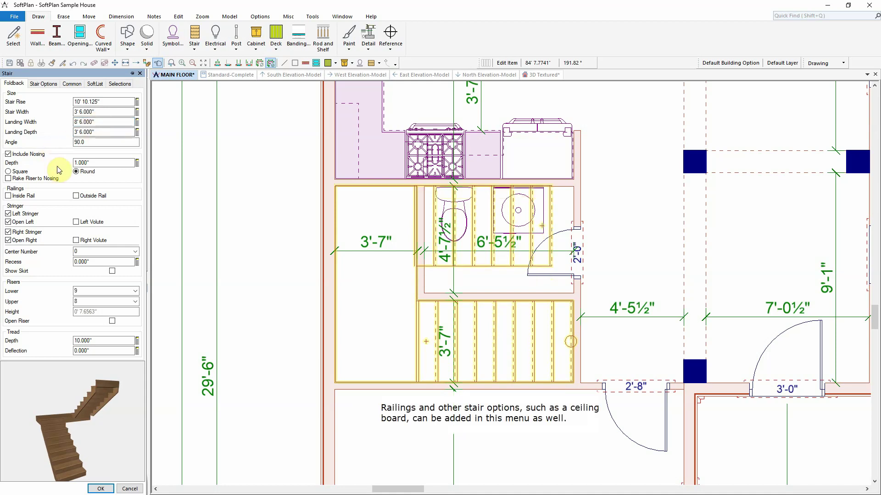
pyautogui.click(45, 85)
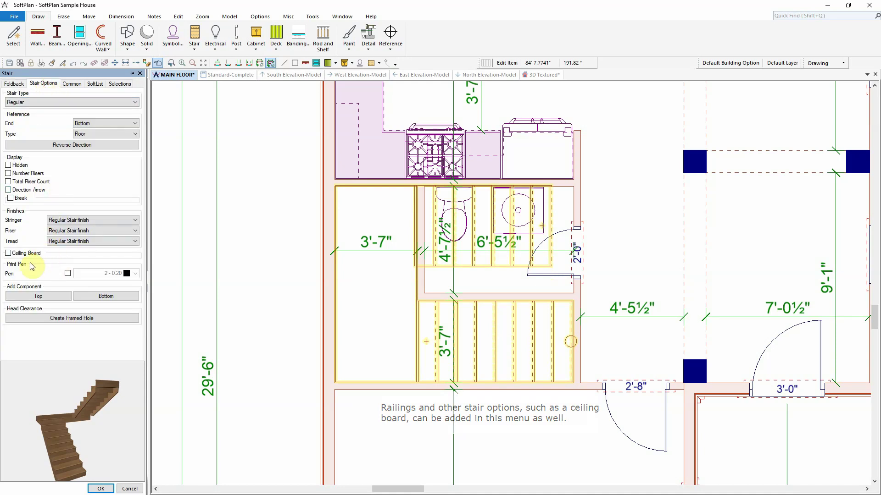
pyautogui.click(26, 254)
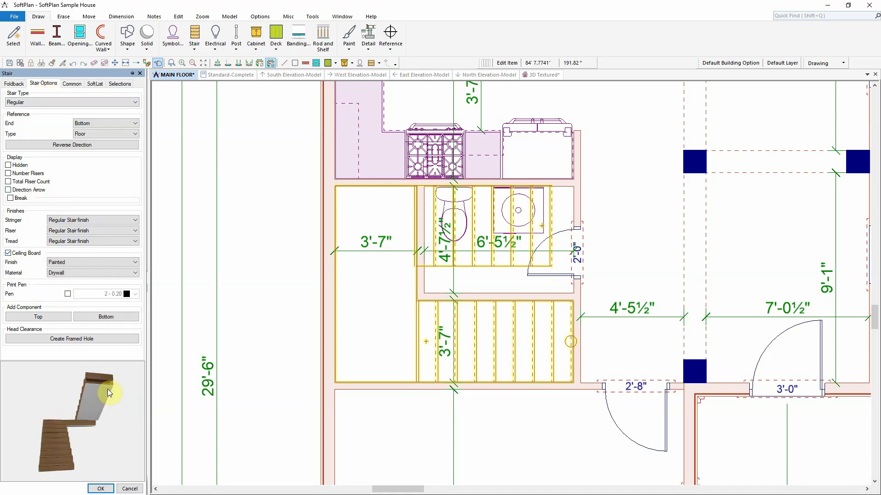
pyautogui.click(102, 489)
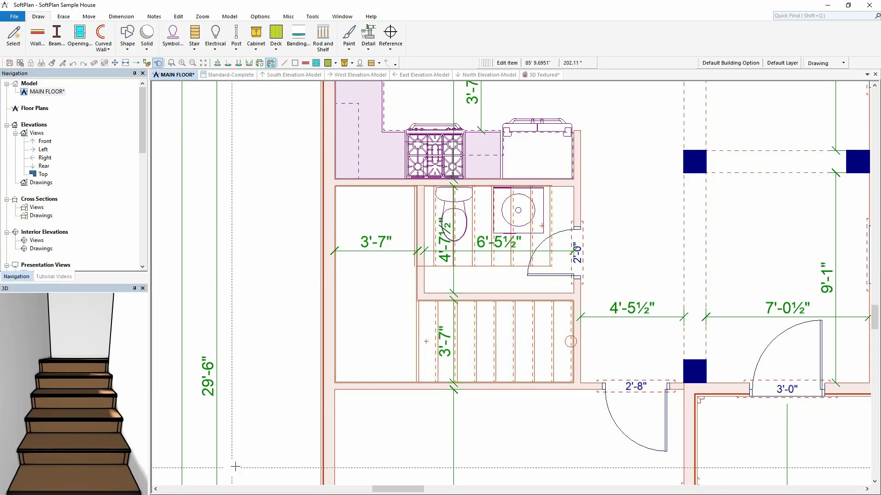
# Step: Check the house in 3D, then save the MAIN FLOOR plan as SECOND FLOOR
pyautogui.click(551, 75)
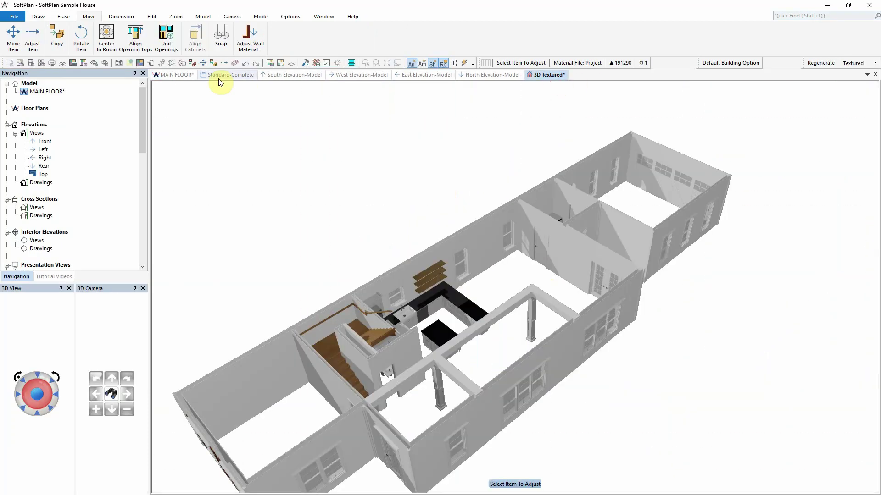
pyautogui.click(174, 74)
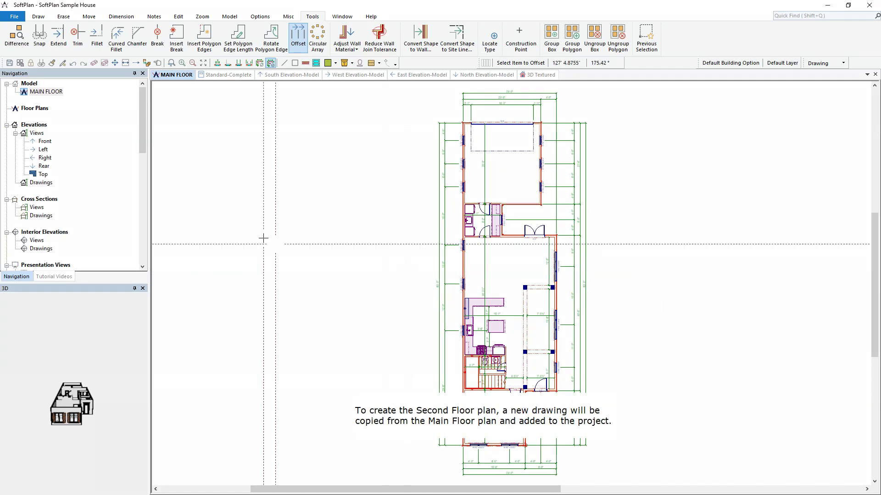
pyautogui.click(16, 19)
pyautogui.moveTo(27, 114)
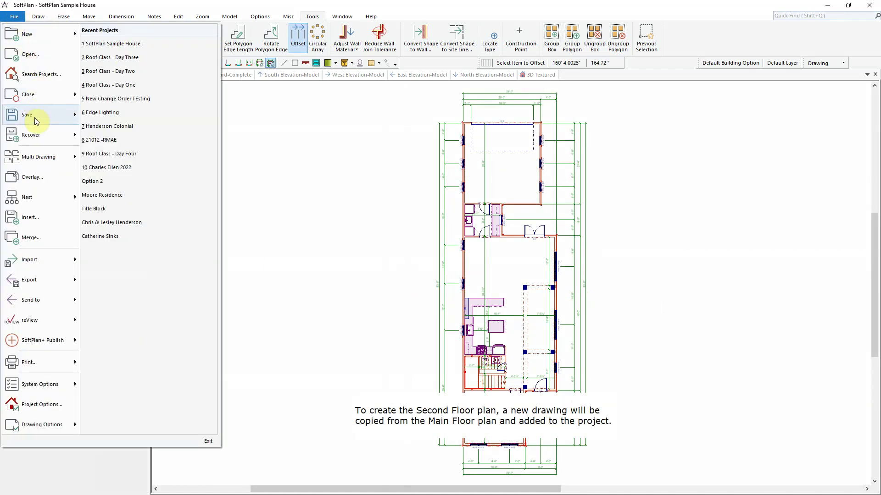
pyautogui.click(113, 137)
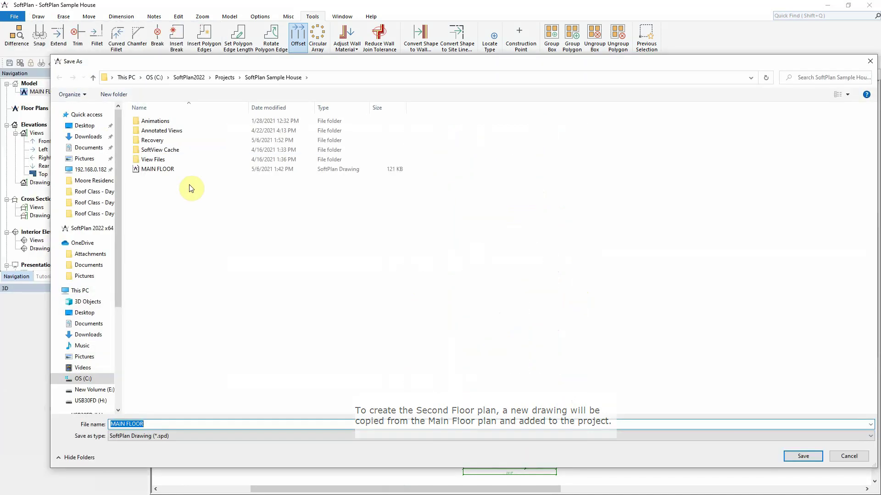
pyautogui.press('Return')
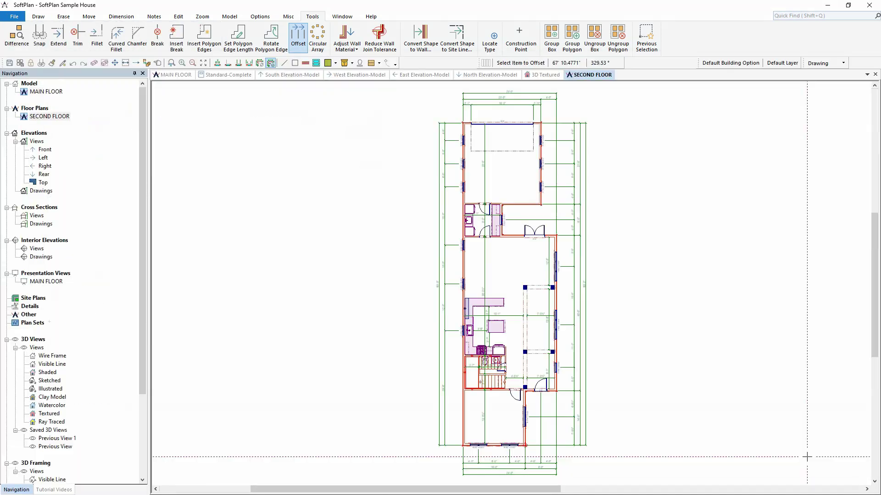
# Step: Type-erase all cabinets and walls from the SECOND FLOOR drawing
pyautogui.click(66, 17)
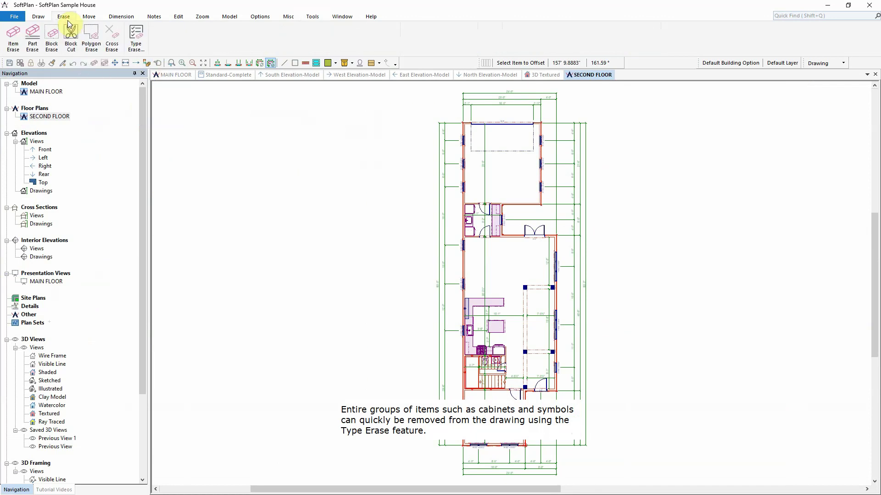
pyautogui.click(134, 39)
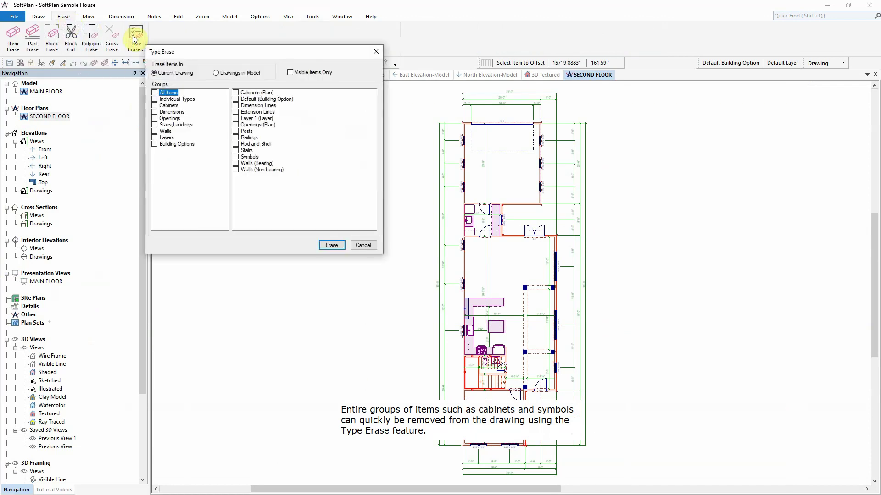
pyautogui.click(162, 99)
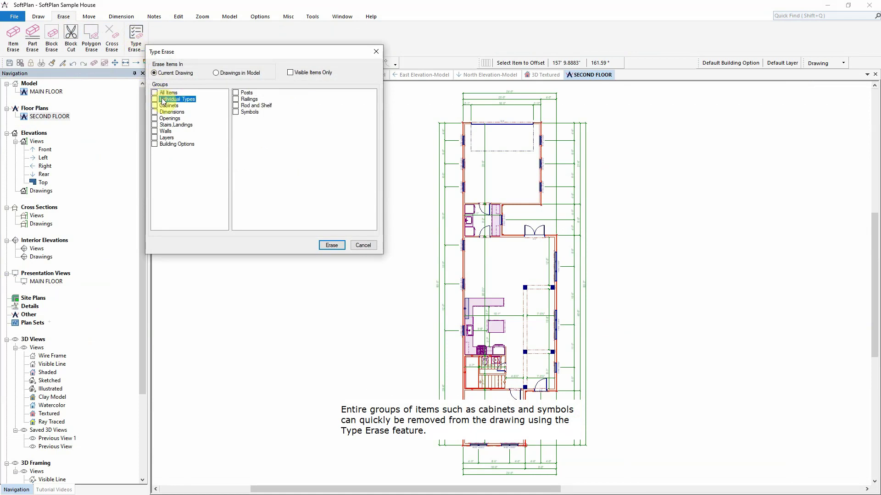
pyautogui.click(255, 99)
pyautogui.click(327, 245)
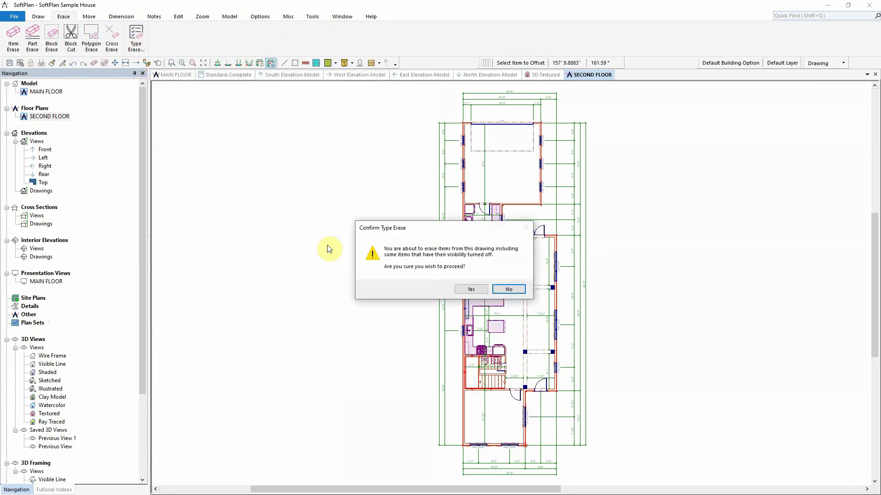
pyautogui.click(466, 289)
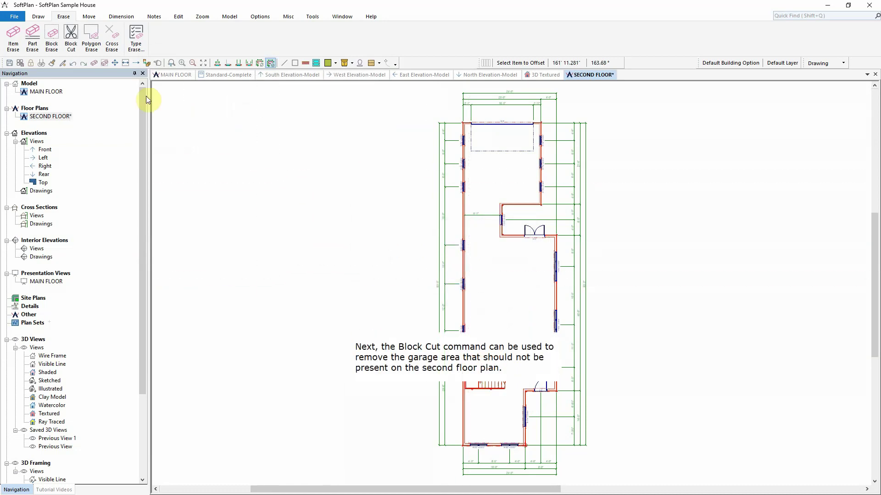
# Step: Block-cut the garage area out of the second floor plan
pyautogui.click(71, 34)
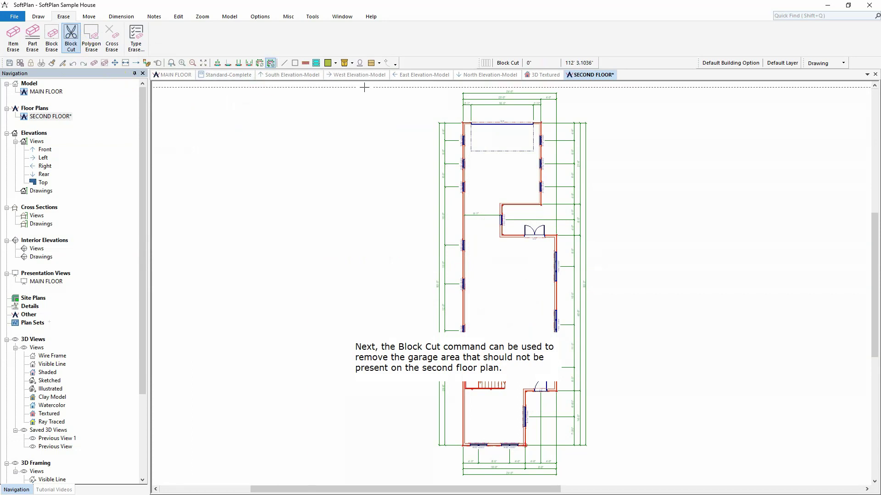
pyautogui.click(393, 88)
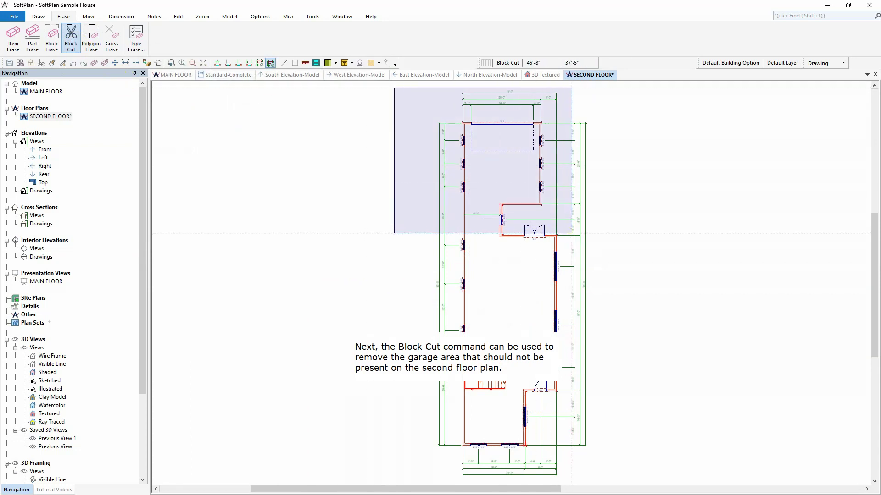
pyautogui.click(574, 234)
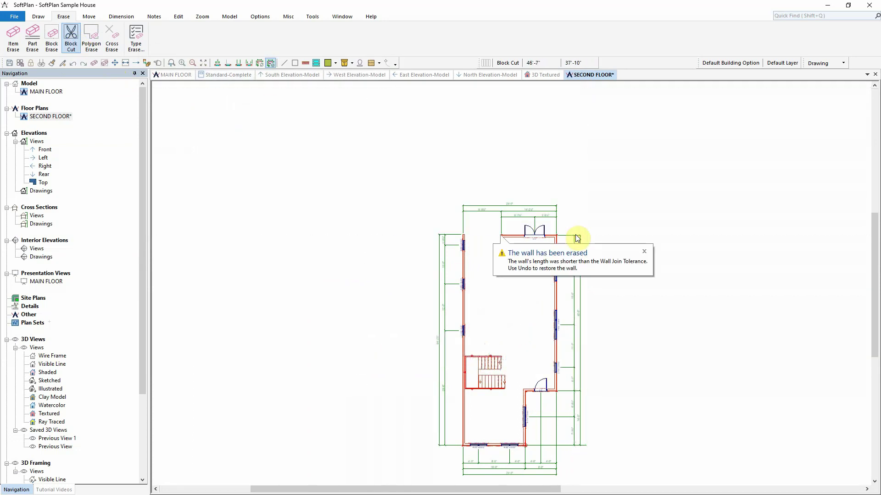
pyautogui.click(642, 252)
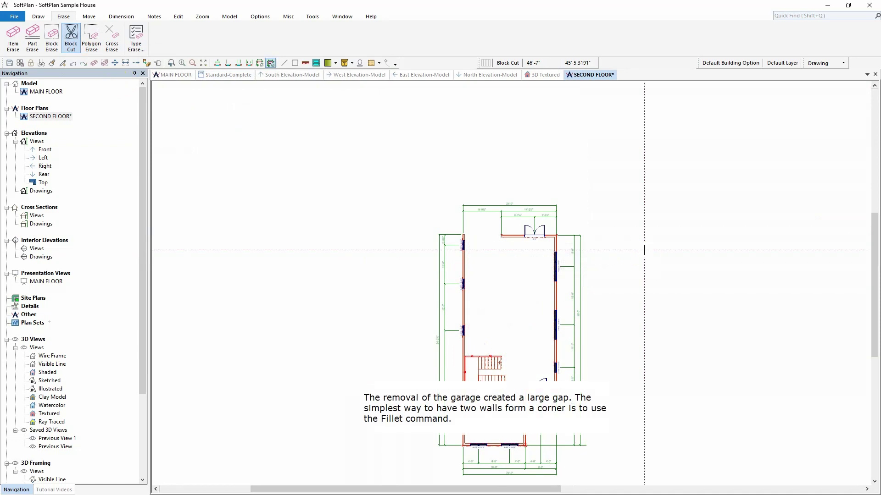
pyautogui.scroll(1, 513, 282)
pyautogui.scroll(4, 511, 283)
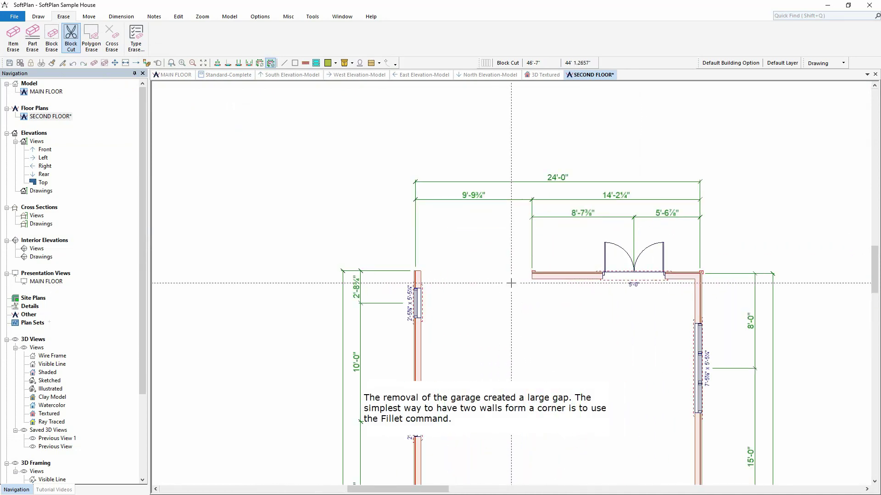
# Step: Fillet the left and top walls into a closed corner
pyautogui.click(312, 17)
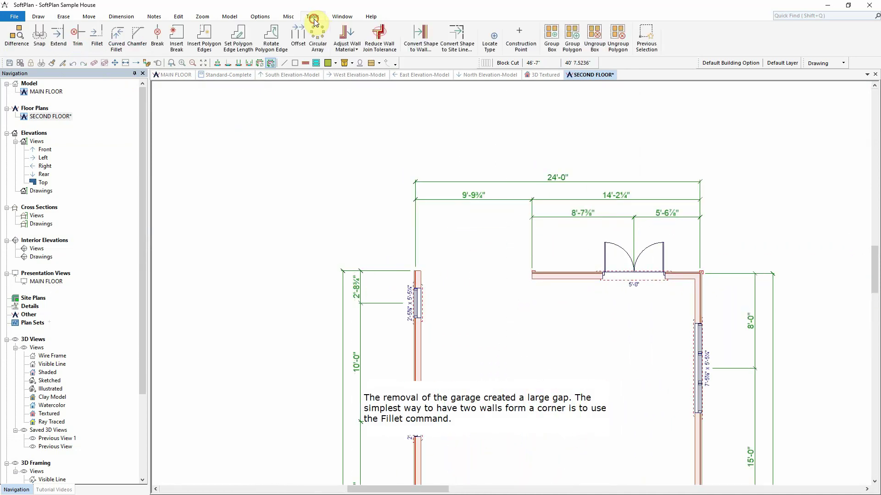
pyautogui.click(97, 36)
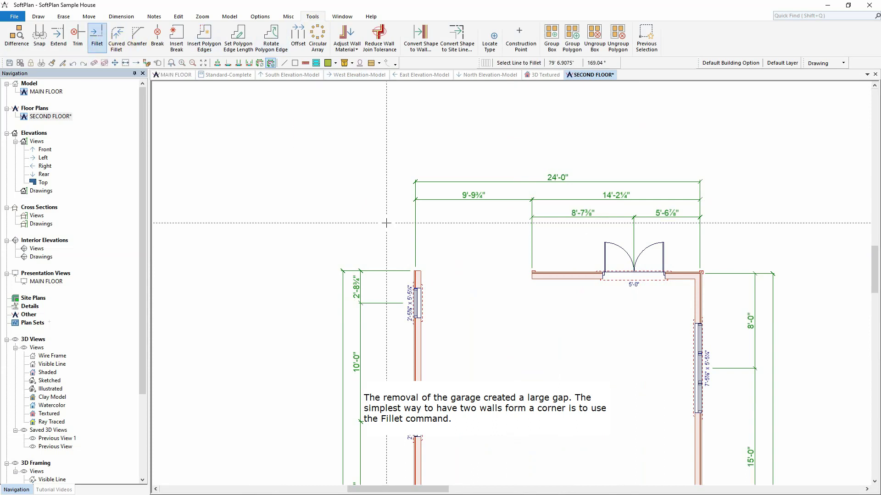
pyautogui.click(415, 279)
pyautogui.click(540, 278)
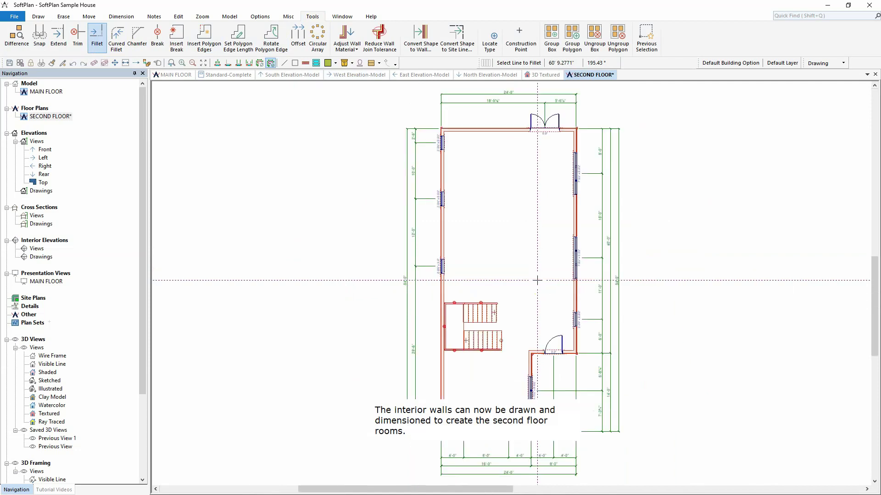
# Step: Start a Partition 3.5" interior wall on the second-floor plan below the stair
pyautogui.rightClick(489, 234)
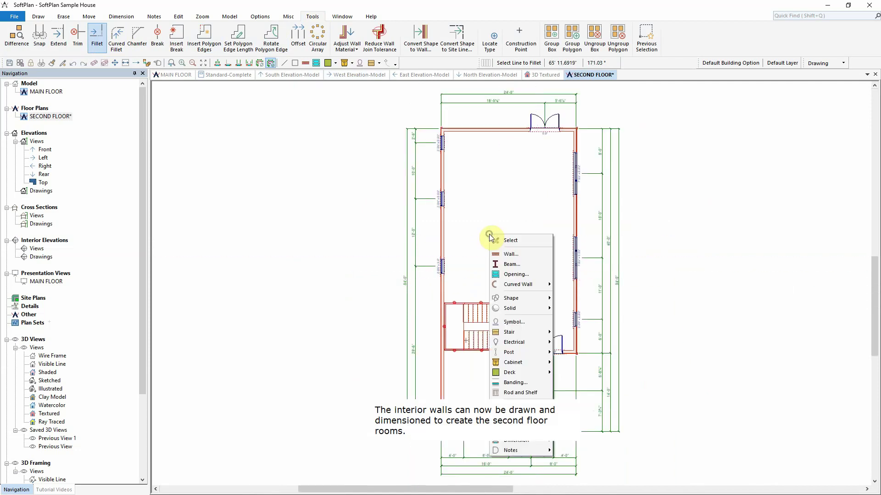
pyautogui.click(519, 257)
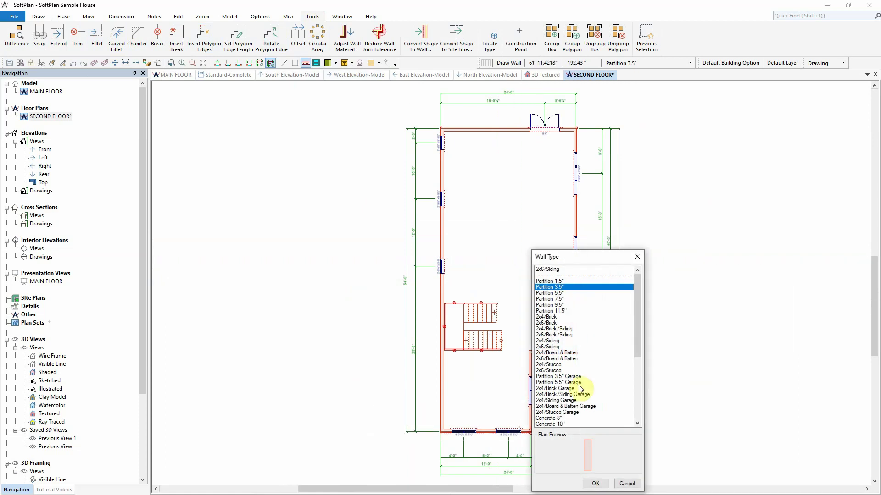
pyautogui.click(595, 483)
pyautogui.click(531, 352)
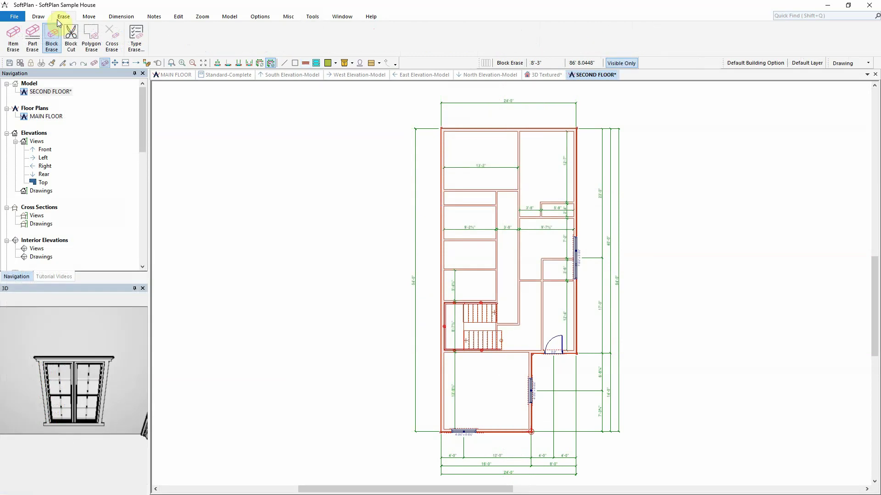
# Step: Place windows on the right and left exterior walls of the second floor
pyautogui.click(41, 17)
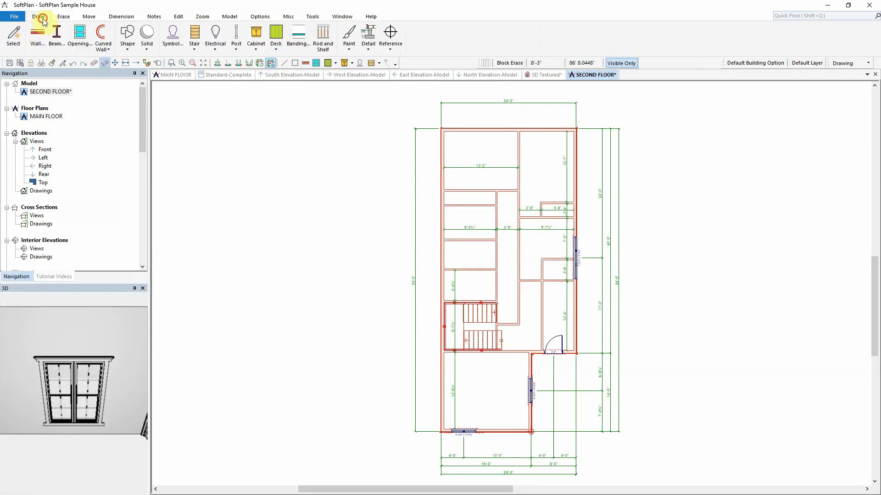
pyautogui.click(80, 36)
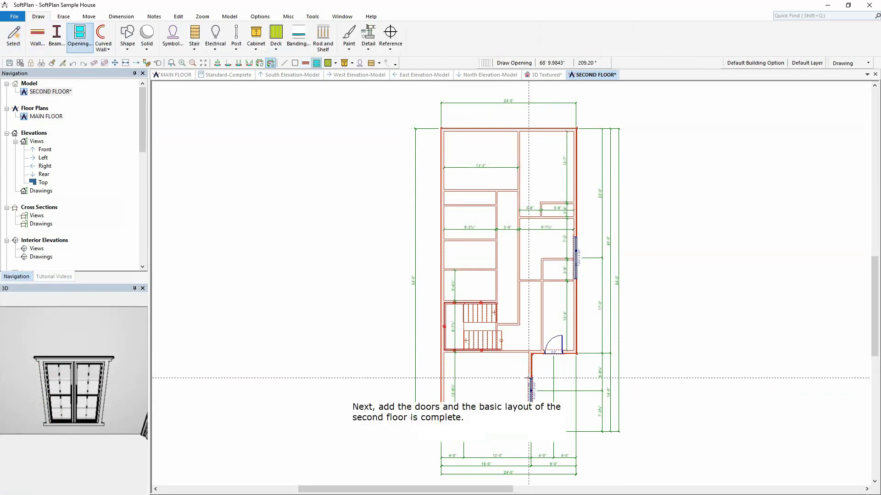
pyautogui.click(576, 168)
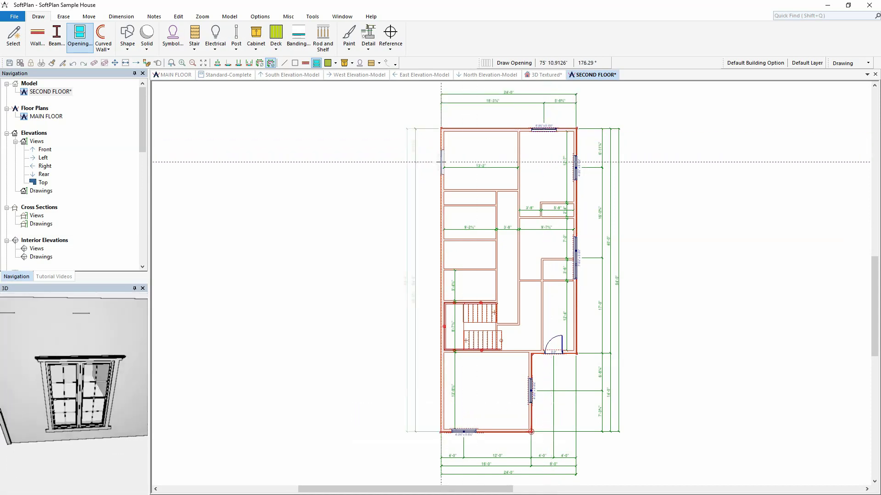
pyautogui.click(441, 161)
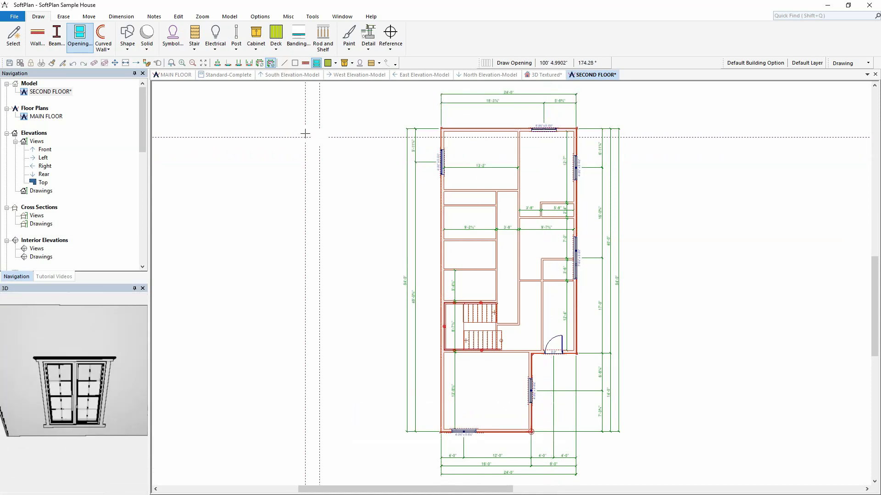
# Step: Switch to interior door openings and place a 2'-8" door in the interior wall
pyautogui.rightClick(228, 143)
pyautogui.click(271, 188)
pyautogui.click(647, 365)
pyautogui.scroll(3, 527, 286)
pyautogui.scroll(1, 527, 285)
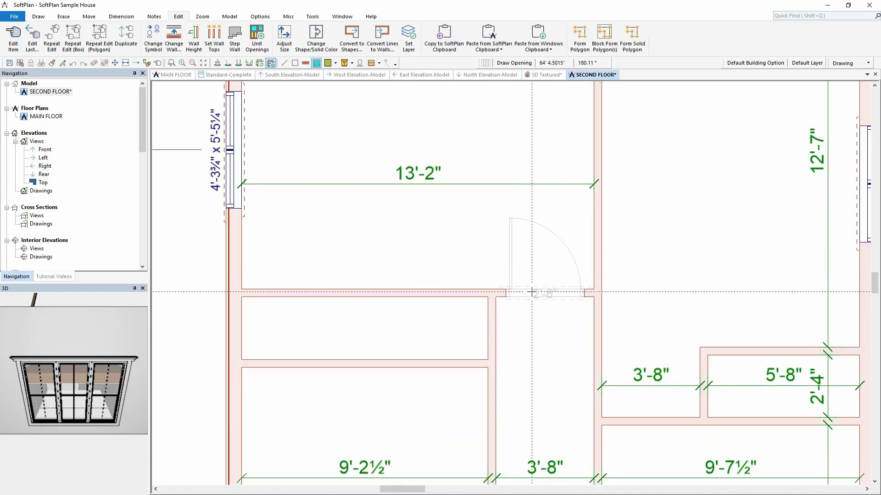
pyautogui.click(560, 291)
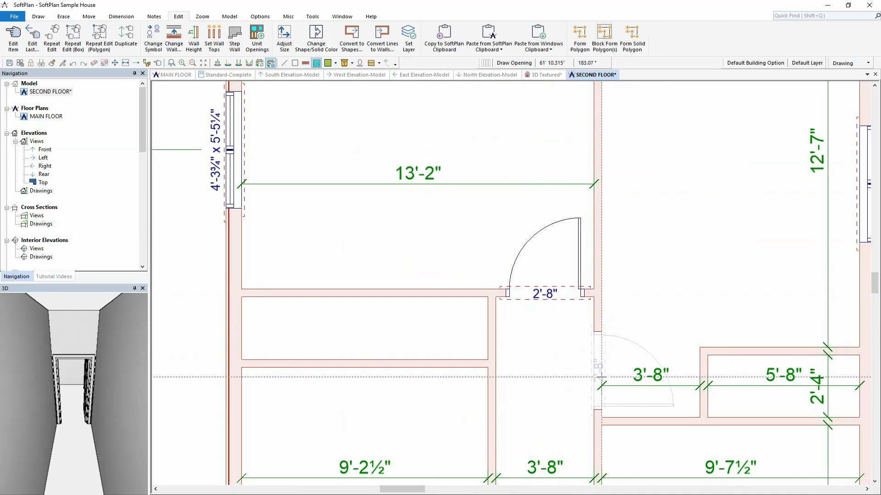
pyautogui.click(601, 377)
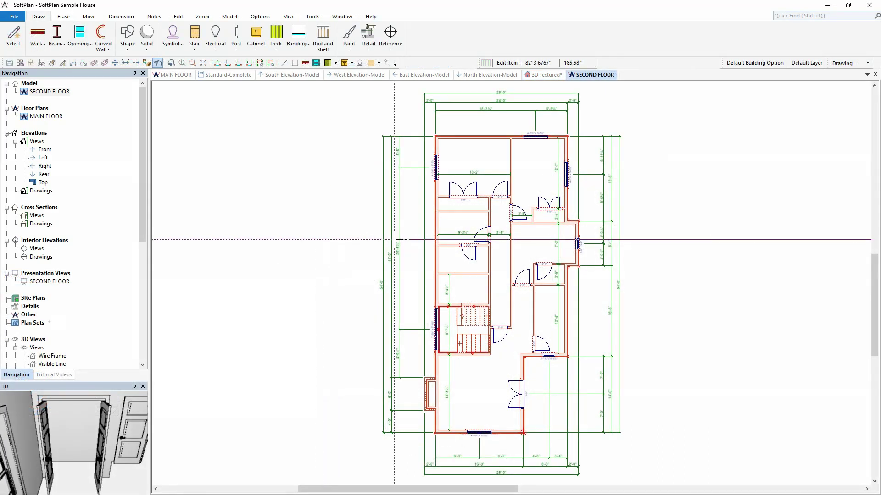
# Step: Place the Kohler K-1184-LA tub against the bathroom's outer wall
pyautogui.scroll(5, 445, 263)
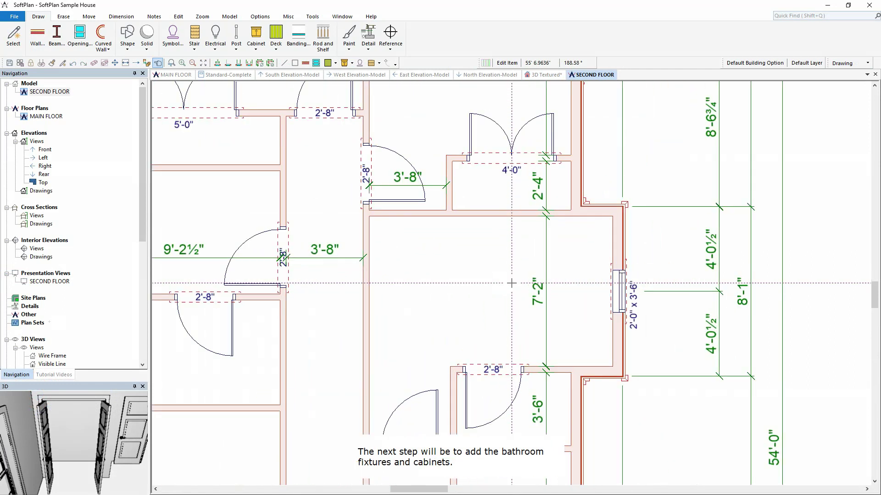
pyautogui.rightClick(439, 263)
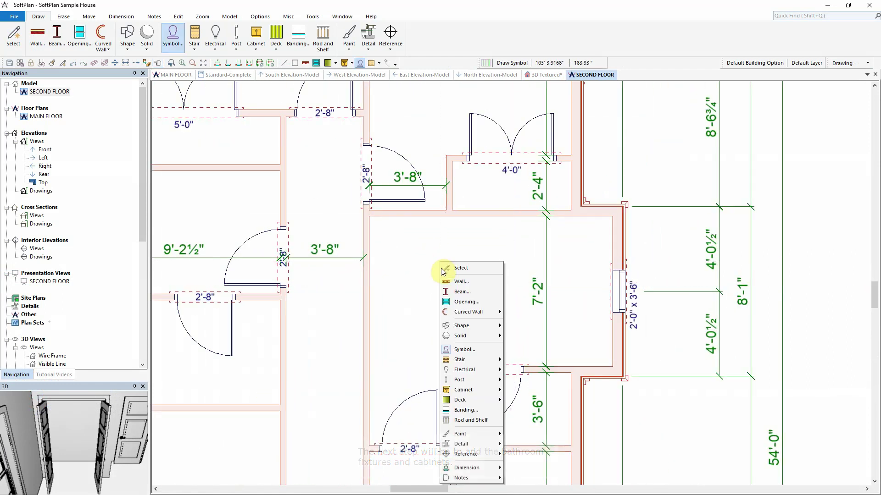
pyautogui.click(471, 349)
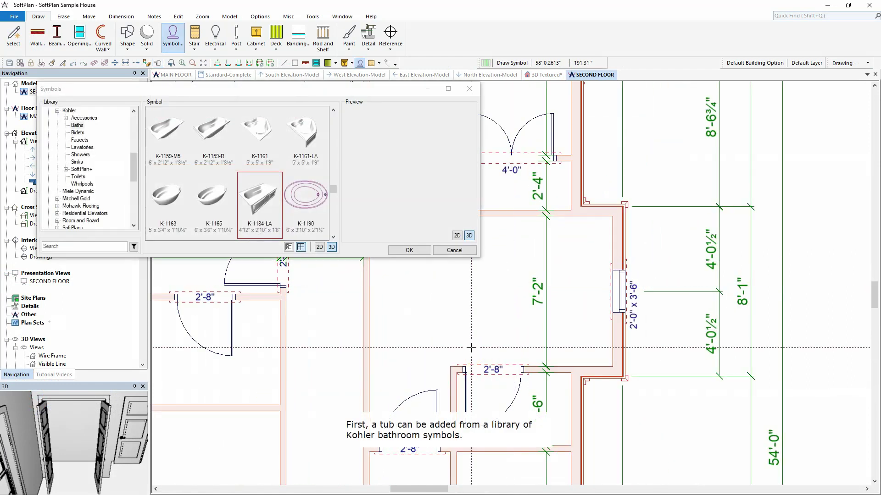
pyautogui.doubleClick(271, 235)
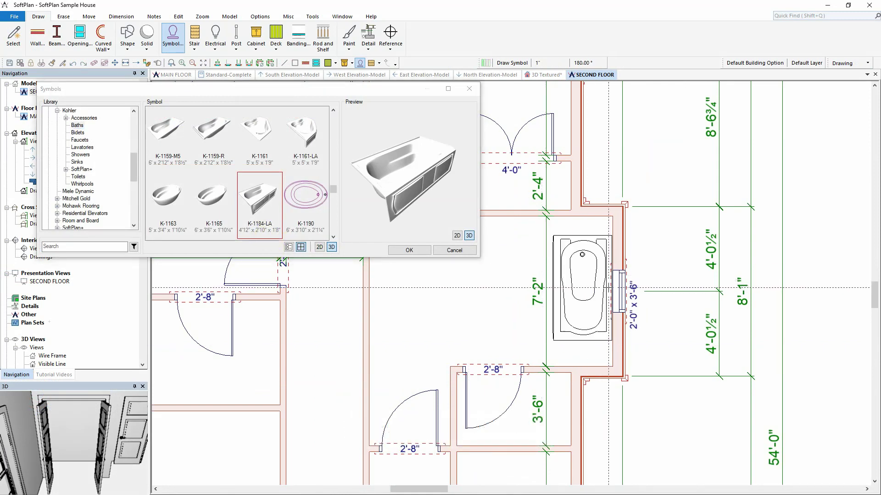
pyautogui.click(608, 288)
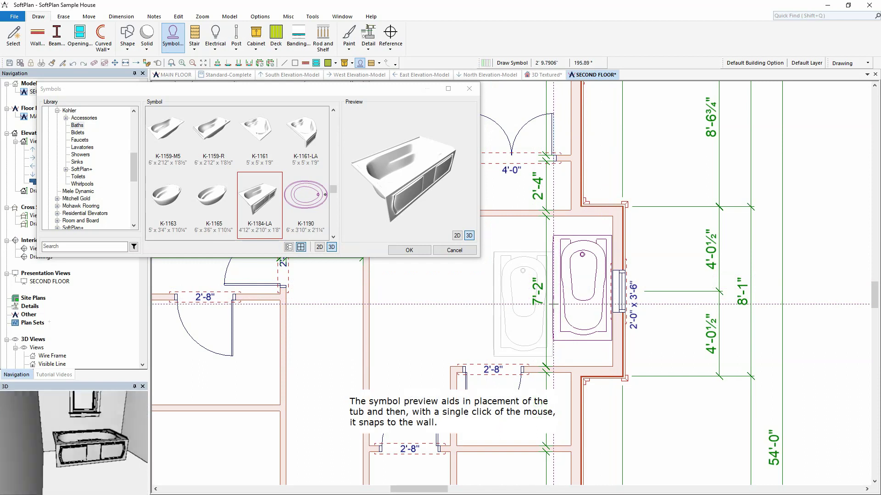
# Step: Place the Kohler K-11465 toilet against the wall of the room below
pyautogui.click(107, 188)
pyautogui.click(81, 180)
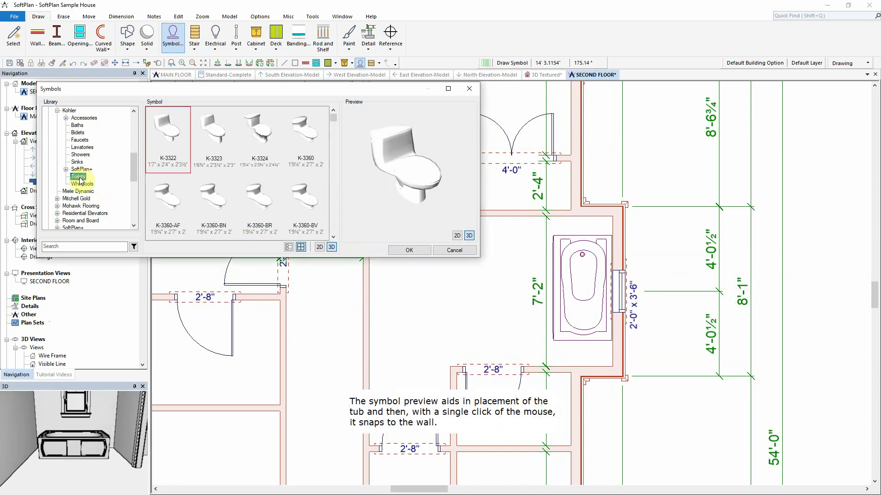
pyautogui.moveTo(334, 120); pyautogui.dragTo(333, 234)
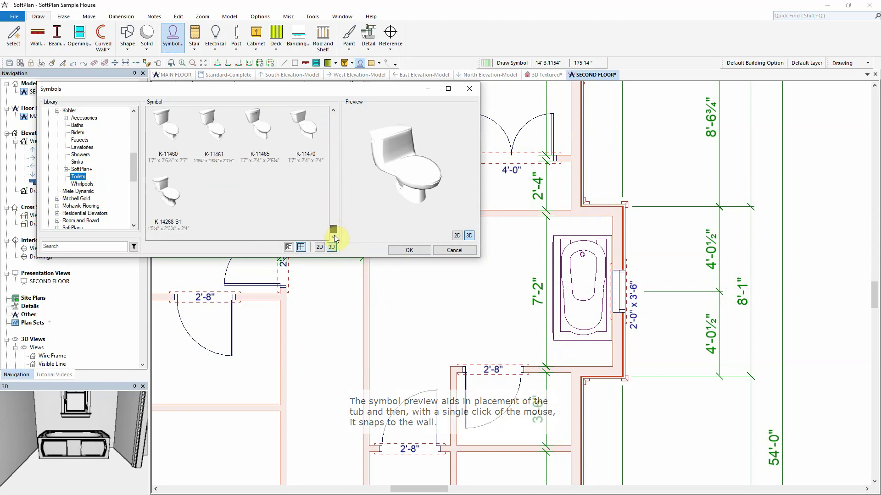
pyautogui.click(261, 127)
pyautogui.moveTo(406, 183); pyautogui.dragTo(418, 167)
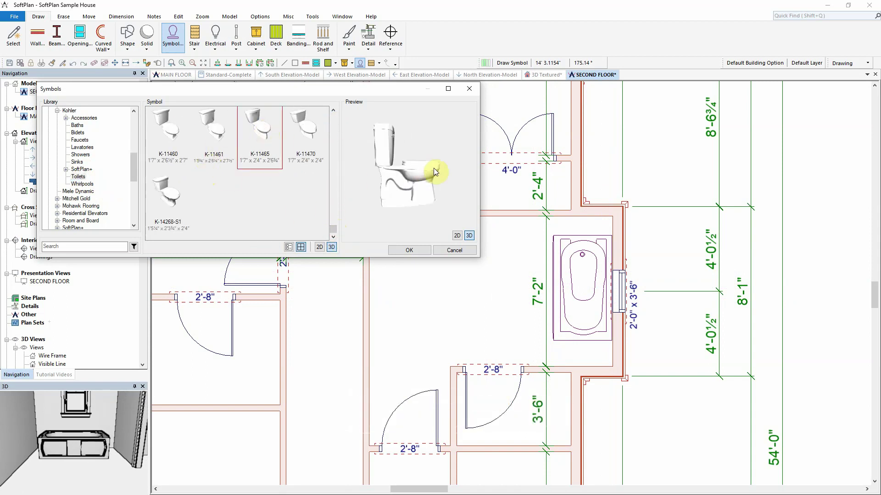
pyautogui.moveTo(411, 171); pyautogui.dragTo(361, 171)
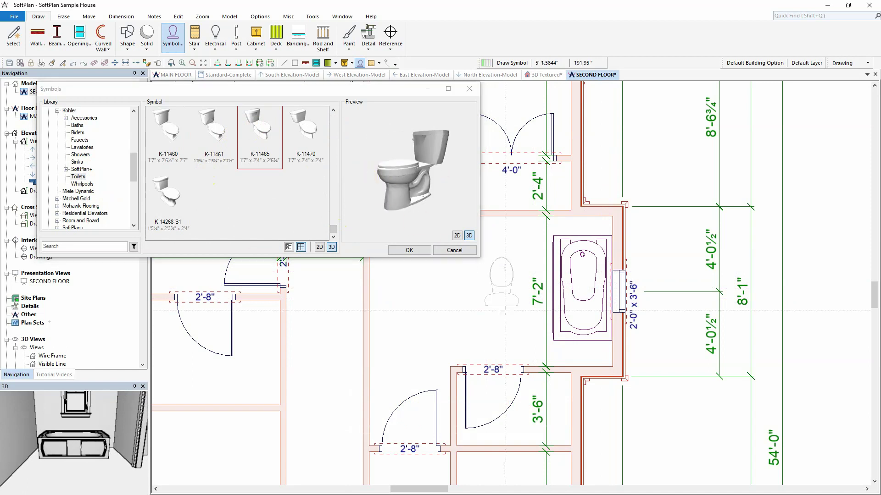
pyautogui.moveTo(547, 395); pyautogui.dragTo(446, 351)
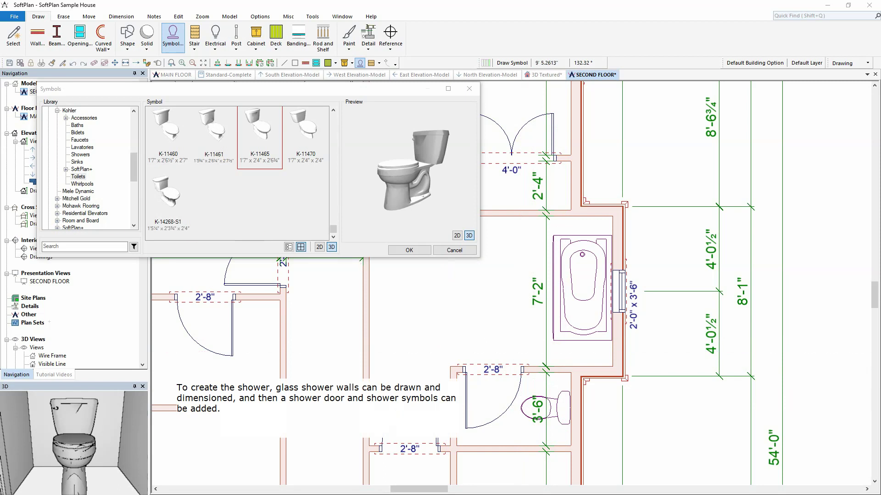
pyautogui.click(413, 254)
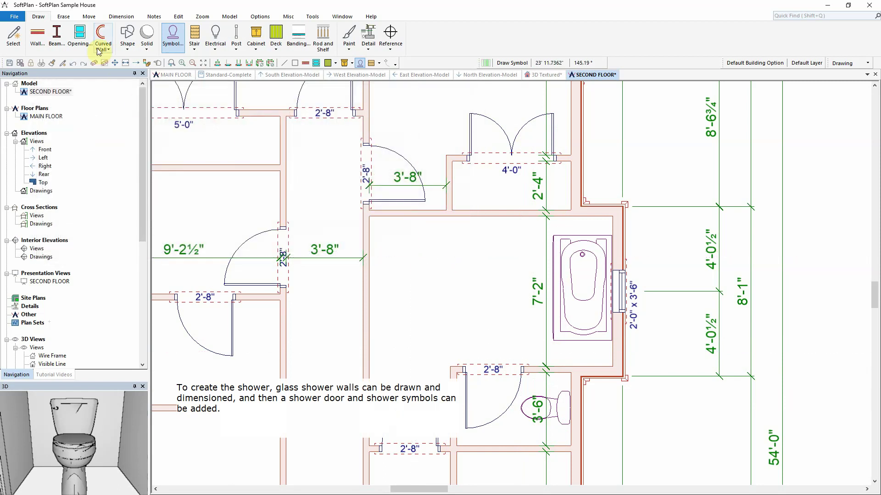
# Step: Enclose the 3'-6" shower with an L-shaped Glass Shower Wall run up to the top wall
pyautogui.click(39, 37)
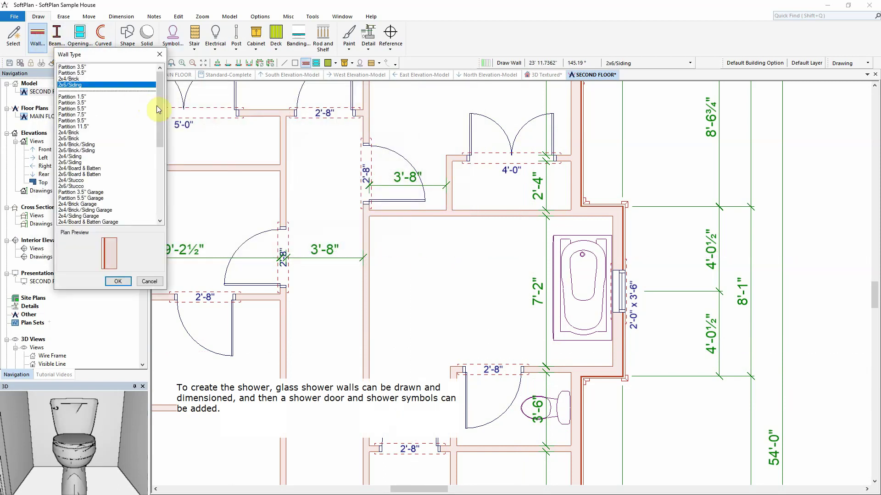
pyautogui.moveTo(160, 111); pyautogui.dragTo(163, 180)
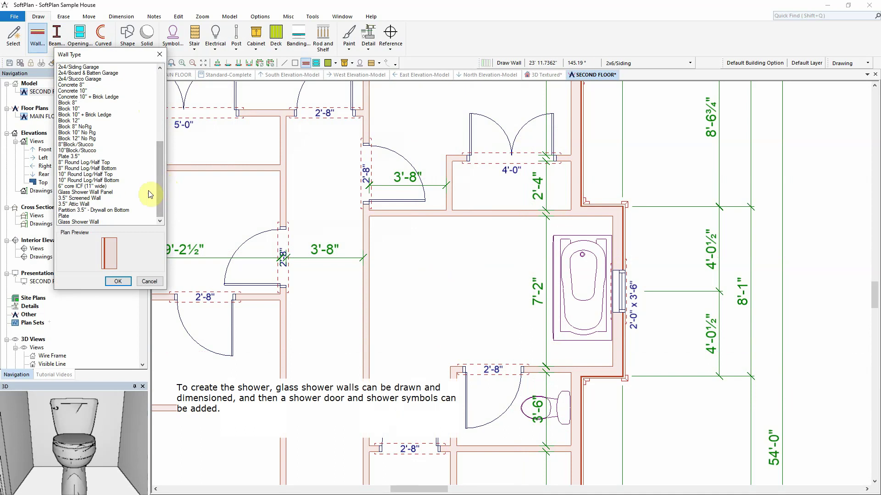
pyautogui.click(94, 222)
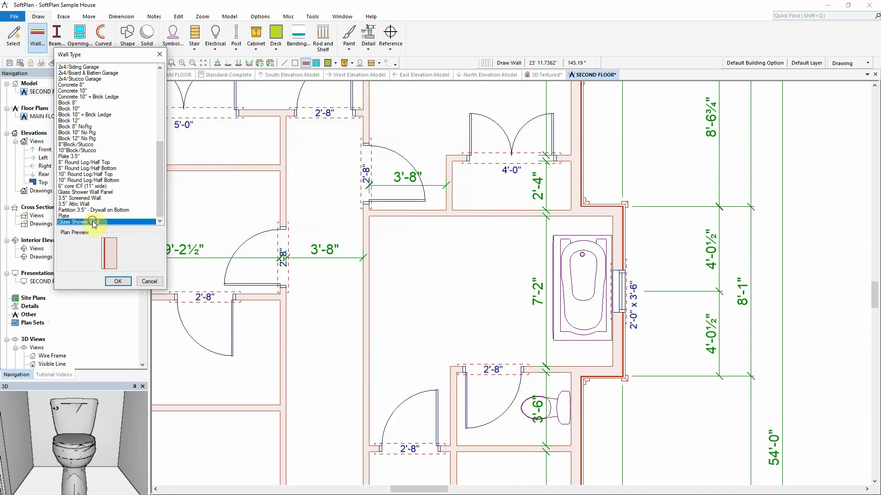
pyautogui.click(119, 281)
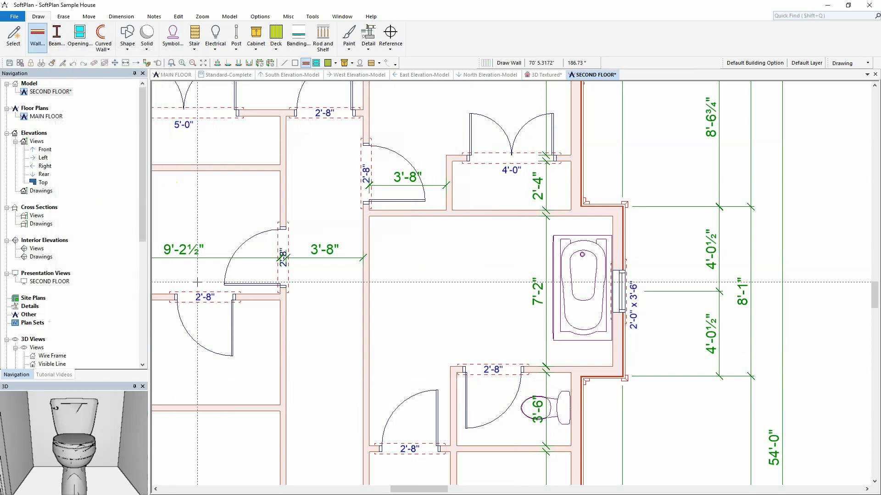
pyautogui.click(367, 287)
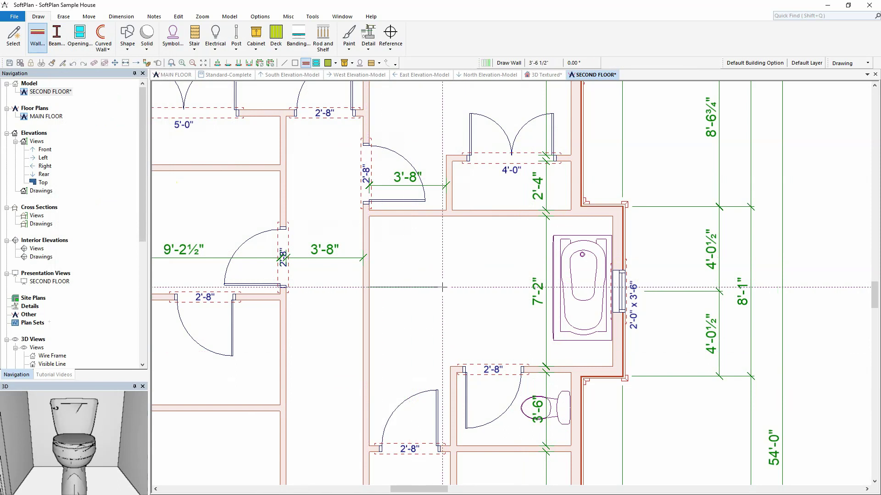
pyautogui.click(443, 288)
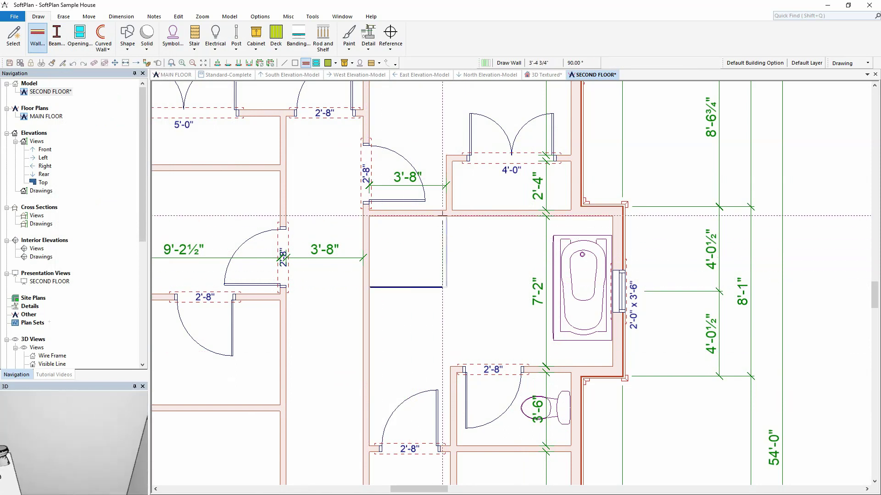
pyautogui.doubleClick(443, 215)
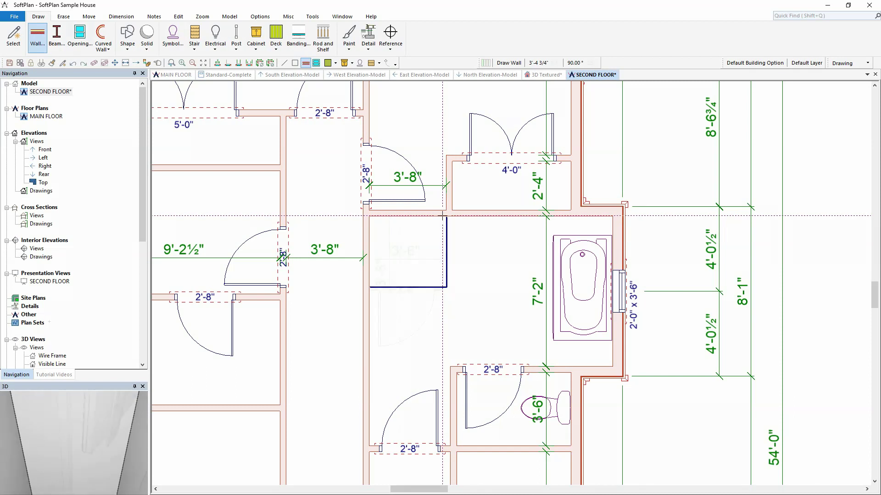
pyautogui.click(80, 39)
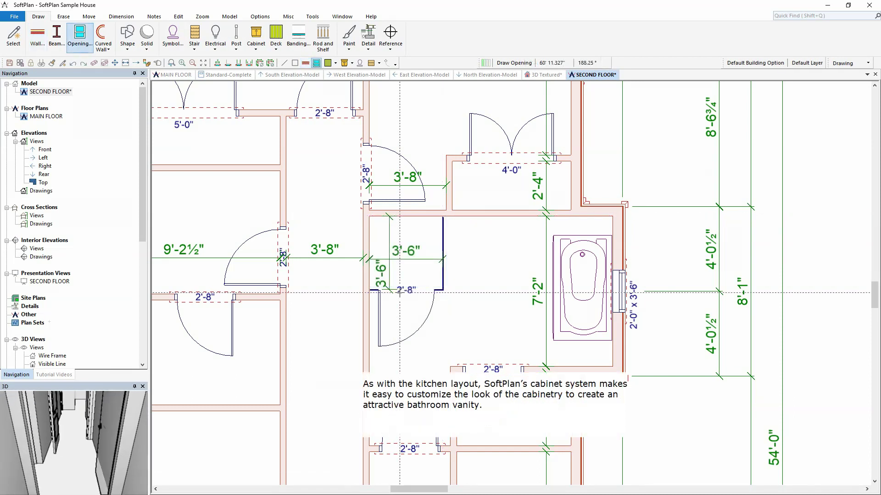
# Step: Place two 30" base cabinets with the 2 door - 1 drawer sink face beside the shower
pyautogui.click(256, 40)
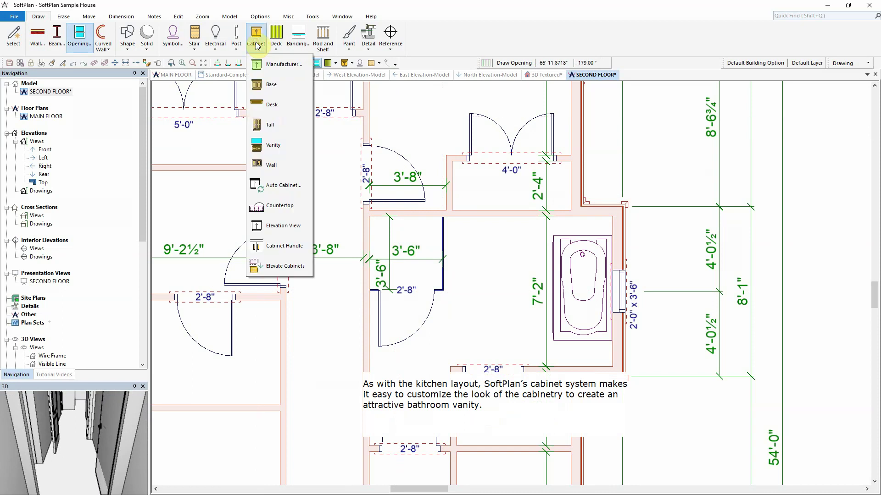
pyautogui.click(276, 85)
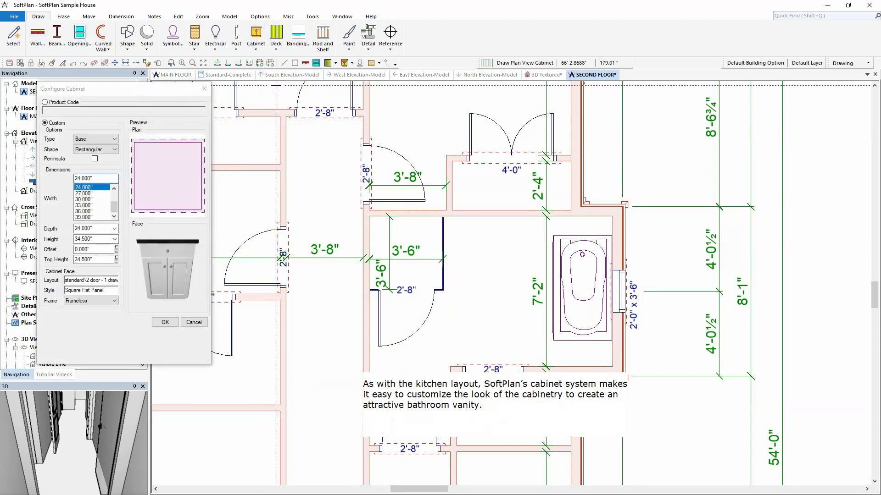
pyautogui.click(168, 179)
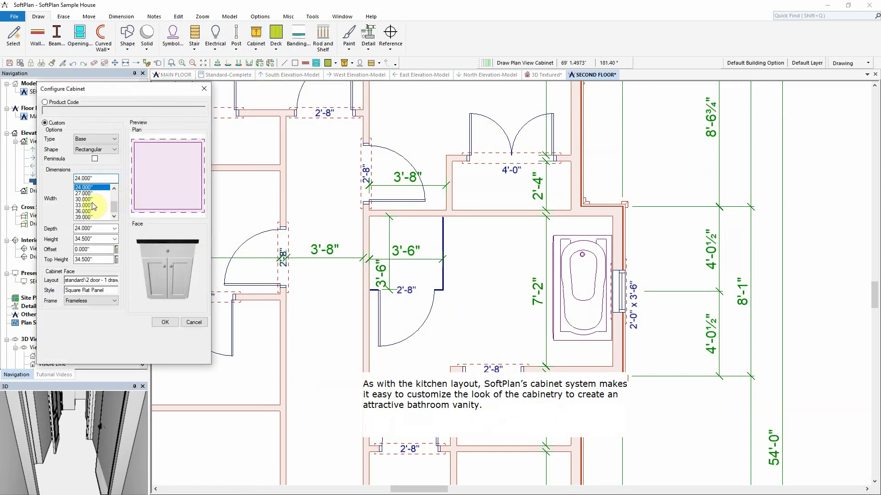
pyautogui.click(94, 281)
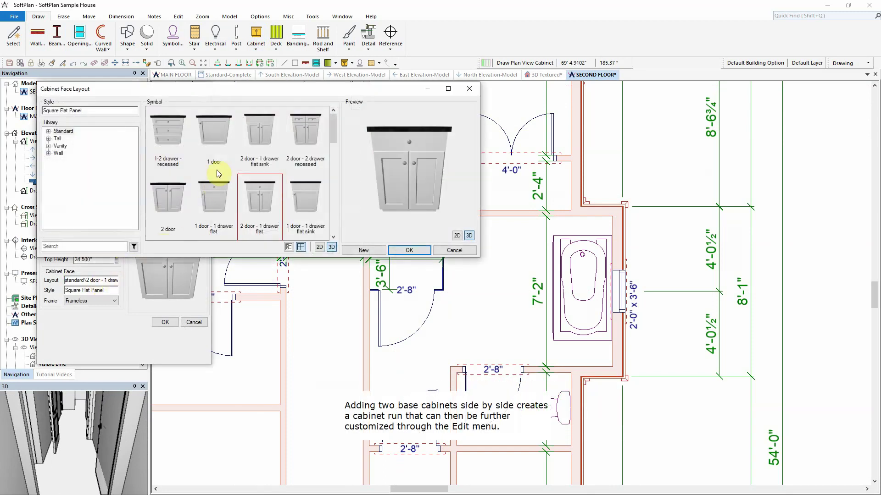
pyautogui.click(404, 250)
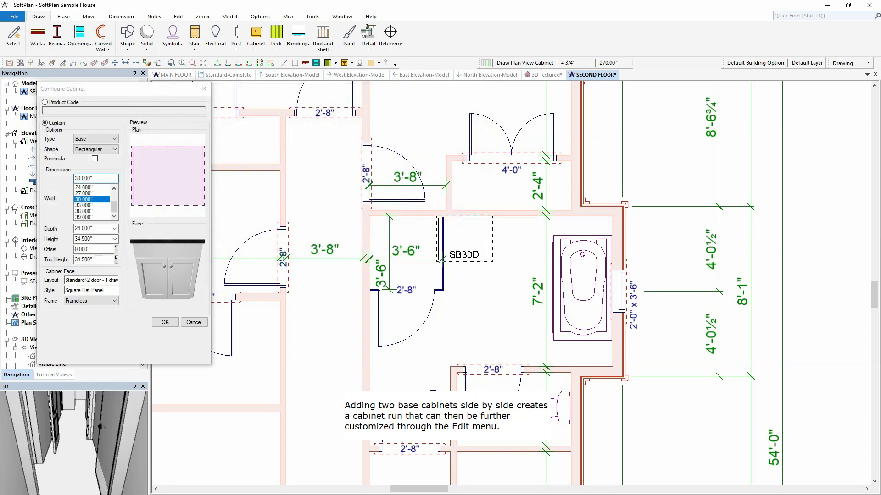
pyautogui.click(464, 226)
pyautogui.click(521, 226)
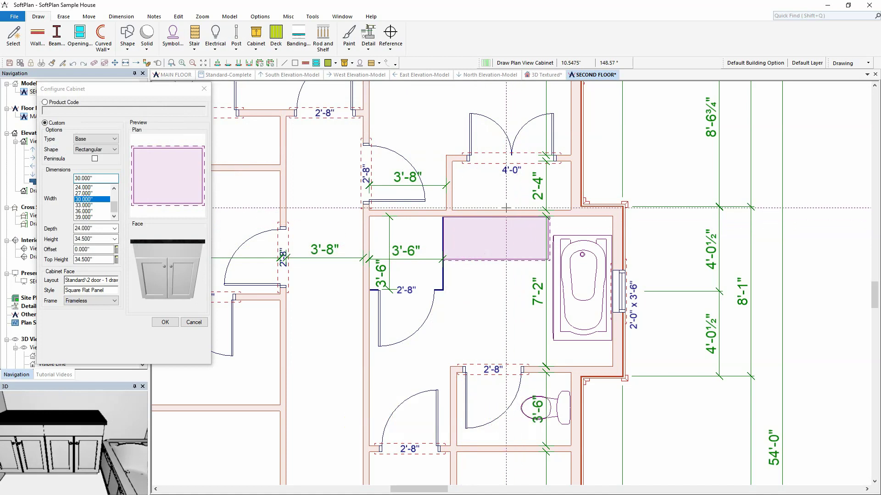
pyautogui.click(165, 322)
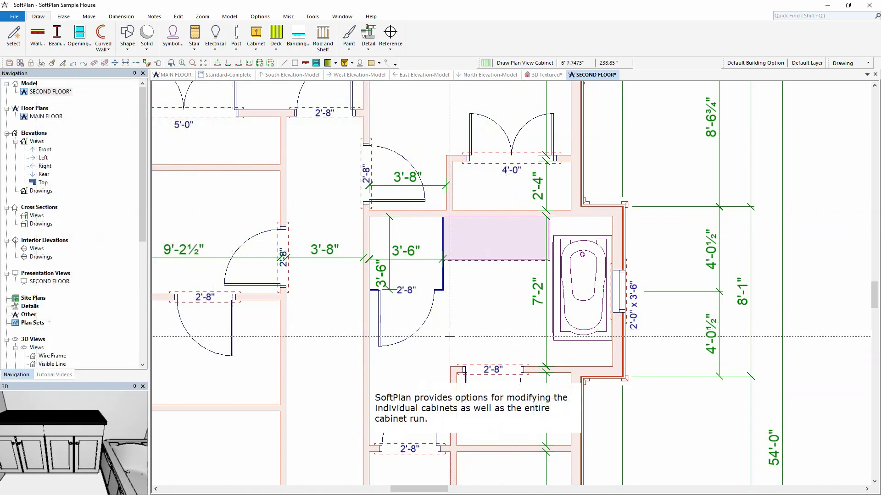
# Step: Open the right-hand SB30D cabinet's properties for editing
pyautogui.click(500, 235)
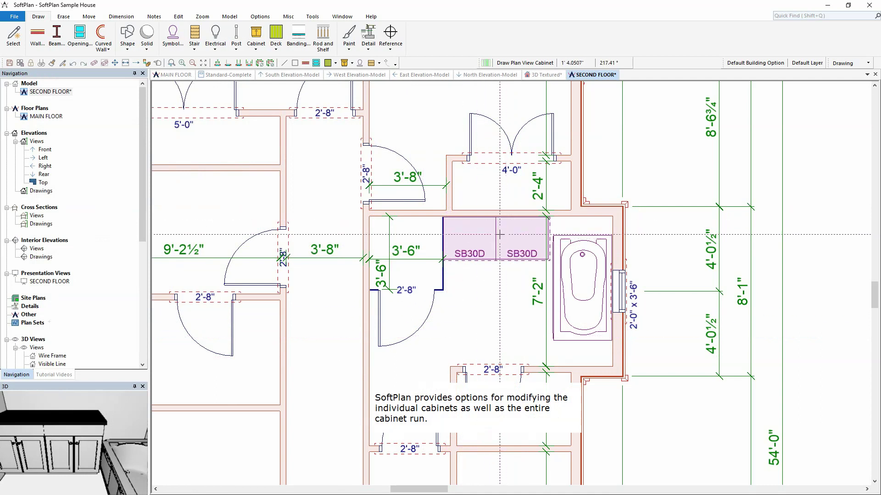
pyautogui.rightClick(516, 236)
pyautogui.click(540, 255)
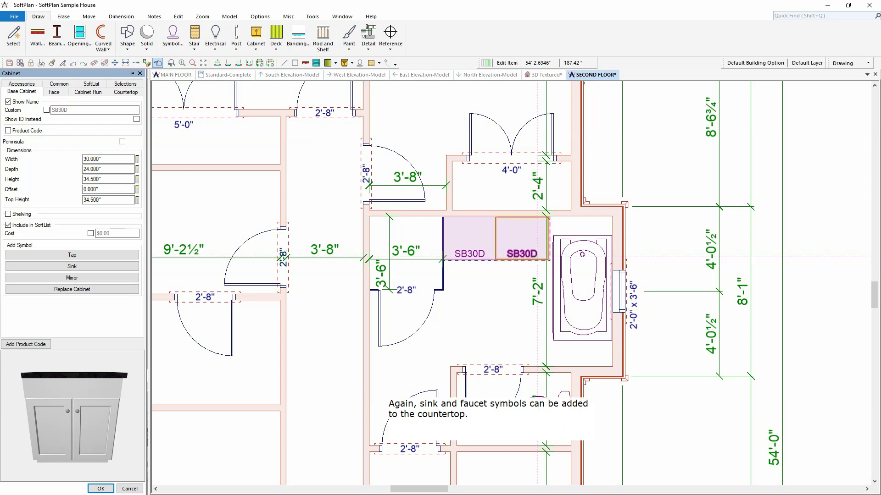
# Step: Add a K-2210-G sink and a faucet to the right SB30D cabinet
pyautogui.click(85, 265)
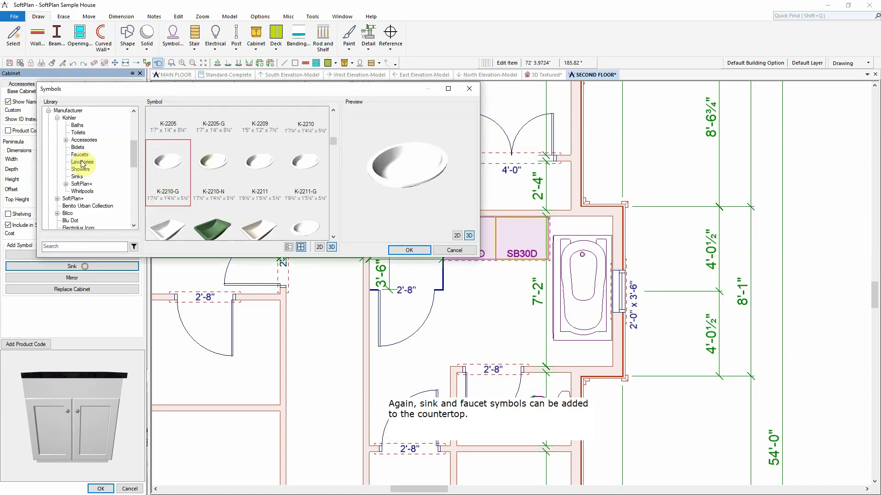
pyautogui.click(409, 251)
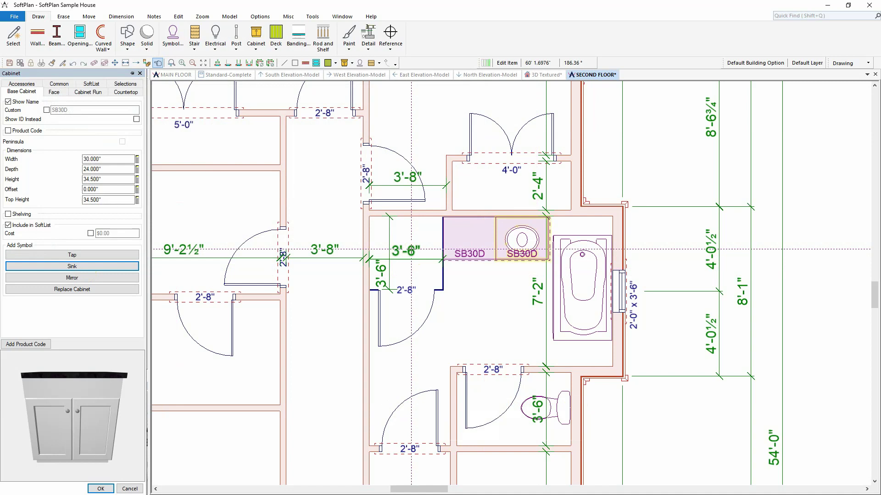
pyautogui.click(84, 255)
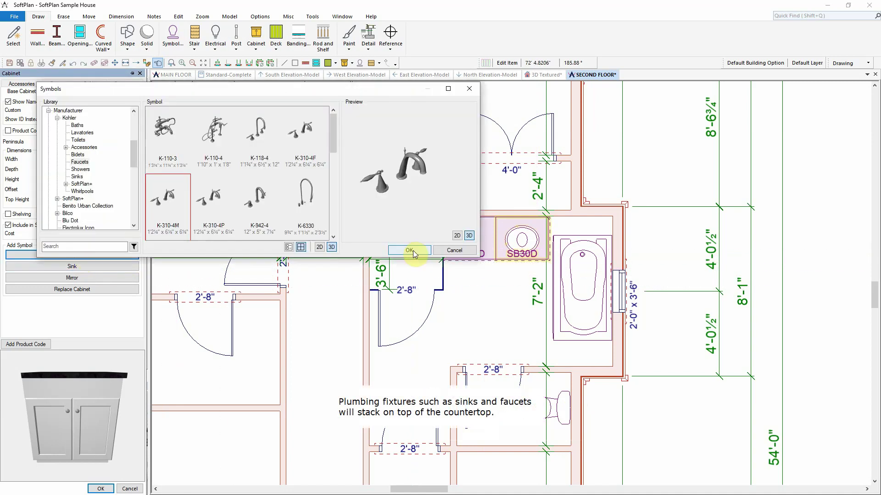
pyautogui.click(409, 250)
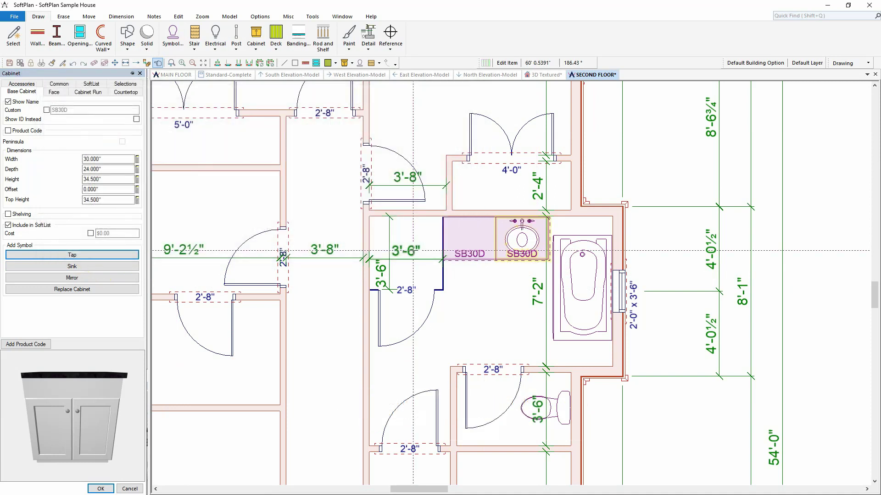
pyautogui.click(102, 489)
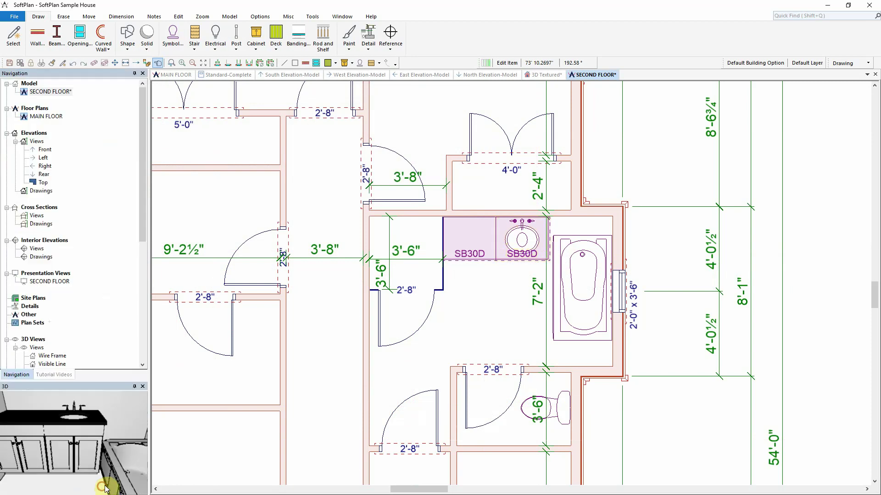
# Step: Repeat the sink and faucet edit on the left cabinet and view it textured in 3D
pyautogui.rightClick(473, 236)
pyautogui.click(519, 290)
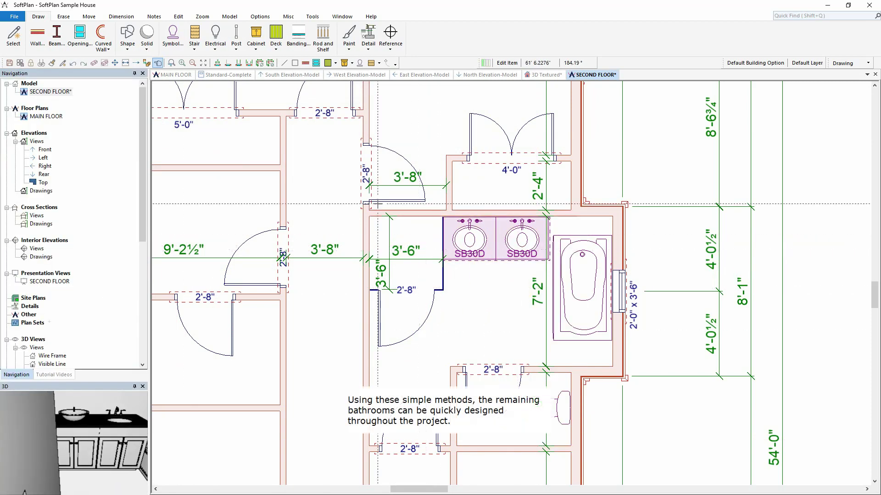
pyautogui.click(544, 74)
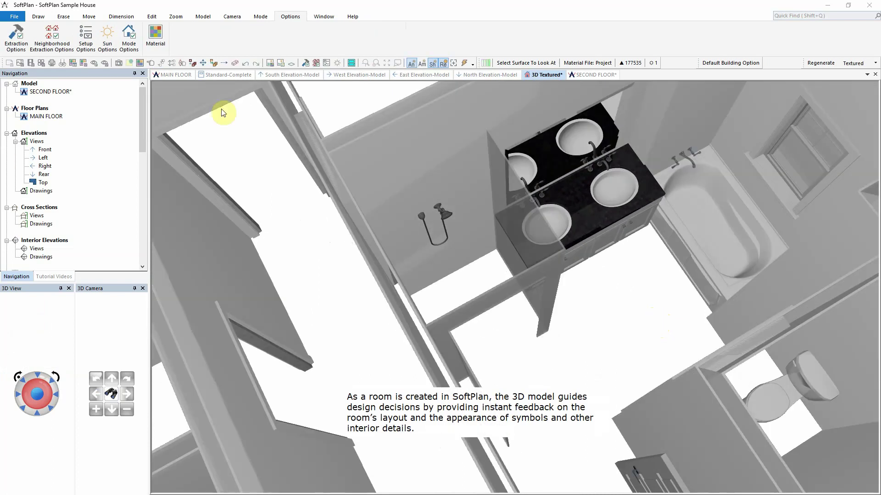
# Step: Tile the 3D Textured view beside the plan, fly to the double-sink vanity, then zoom out overhead
pyautogui.rightClick(542, 76)
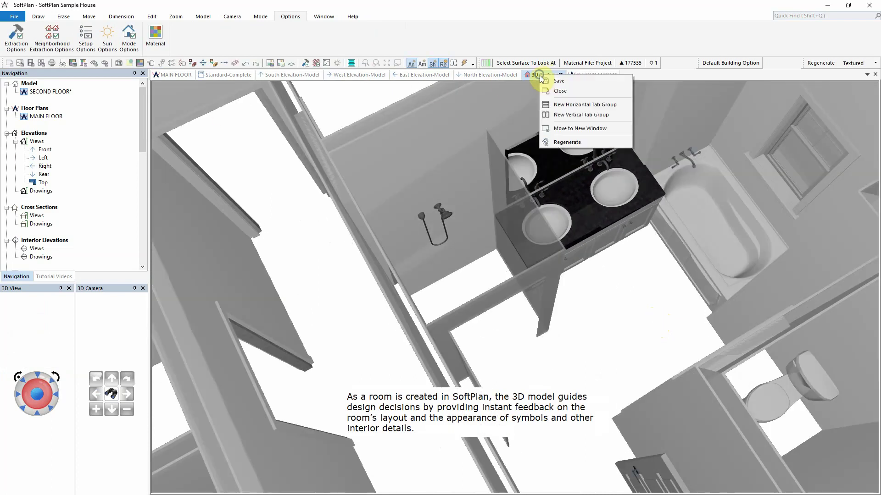
pyautogui.click(591, 115)
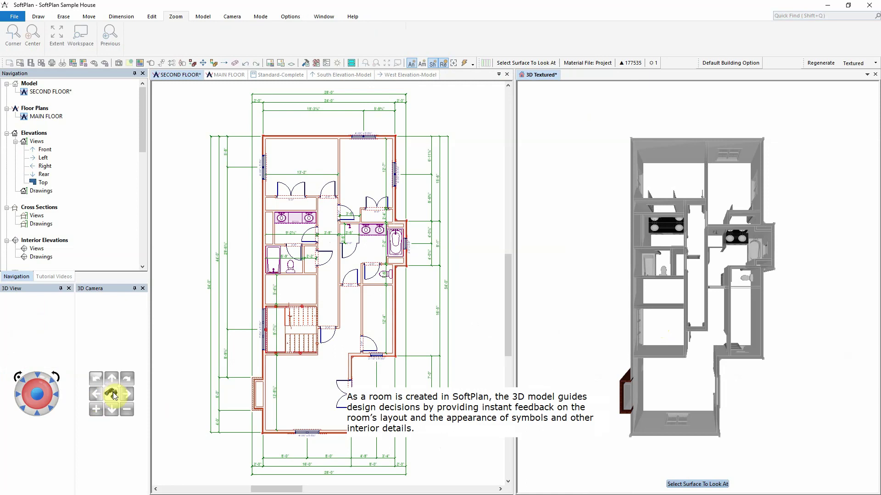
pyautogui.click(669, 237)
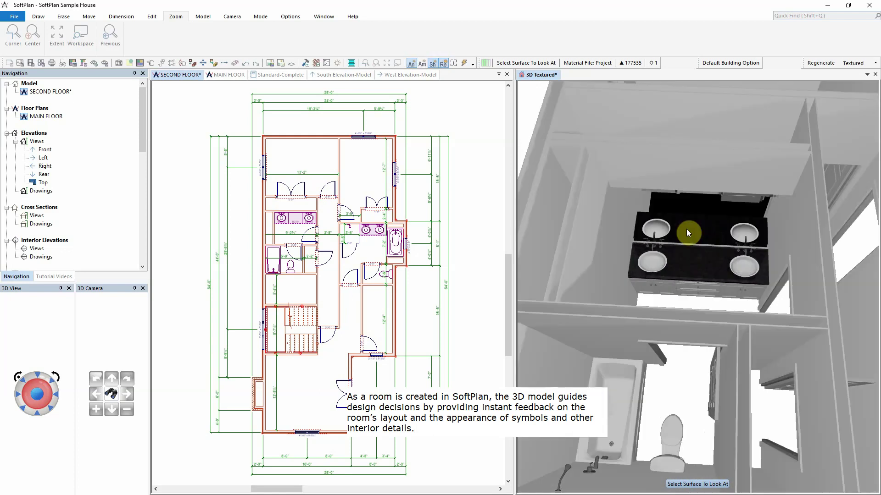
pyautogui.click(131, 403)
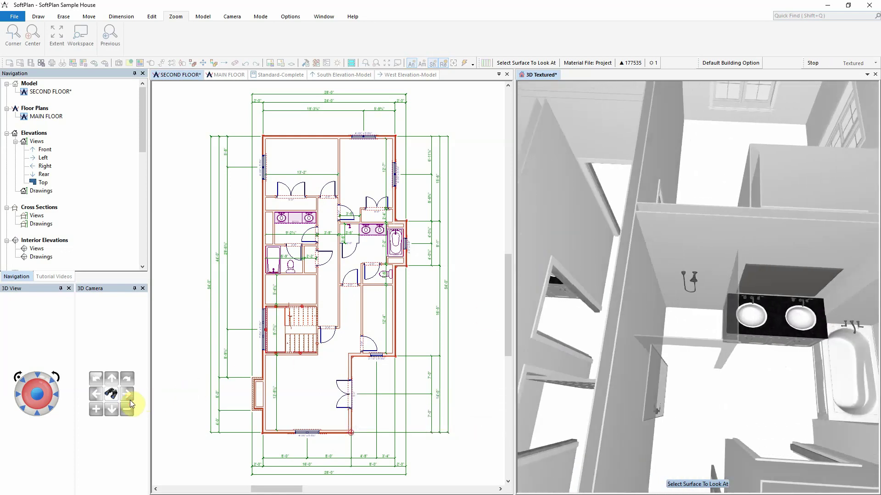
pyautogui.click(41, 401)
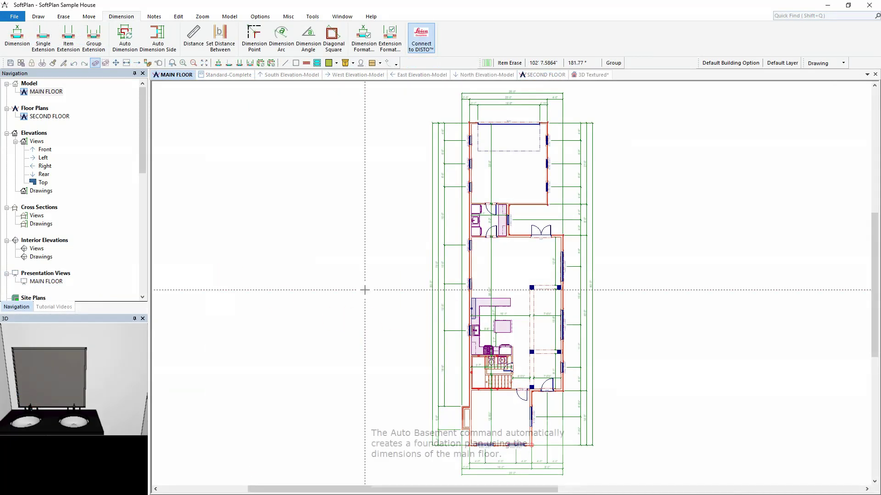
# Step: Auto-generate a BASEMENT plan with Block 8" walls and 4' heights
pyautogui.click(229, 17)
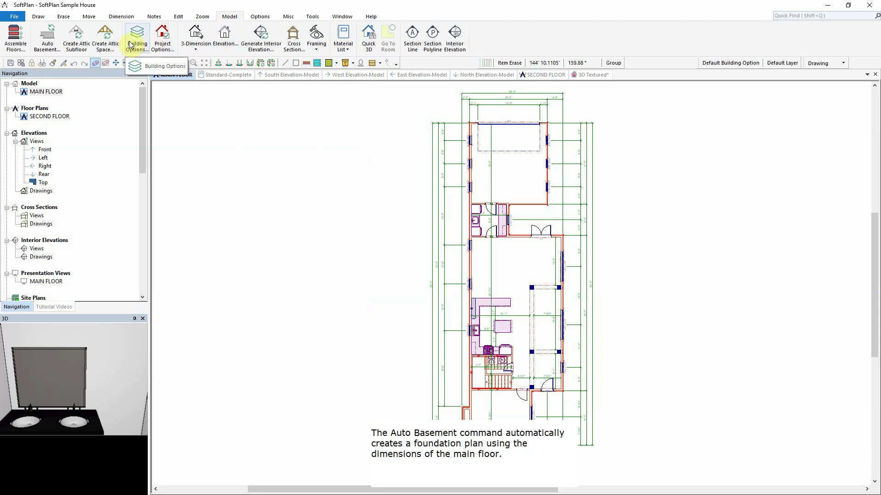
pyautogui.click(47, 43)
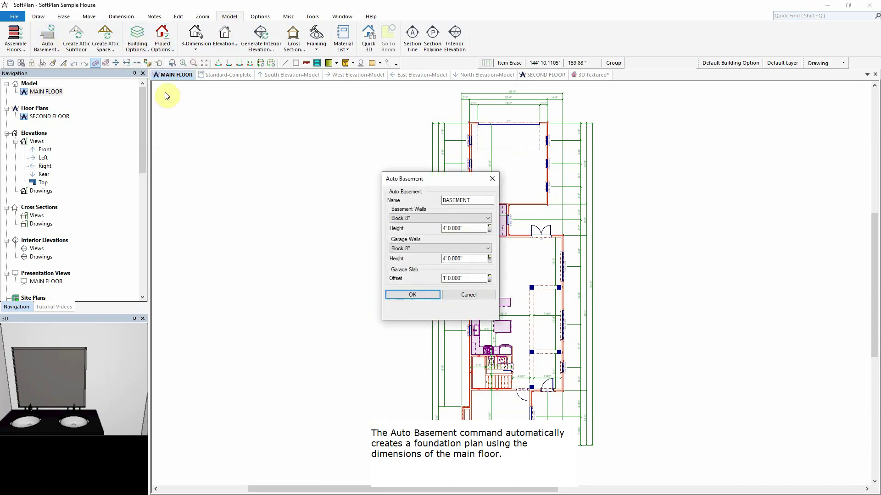
pyautogui.click(486, 219)
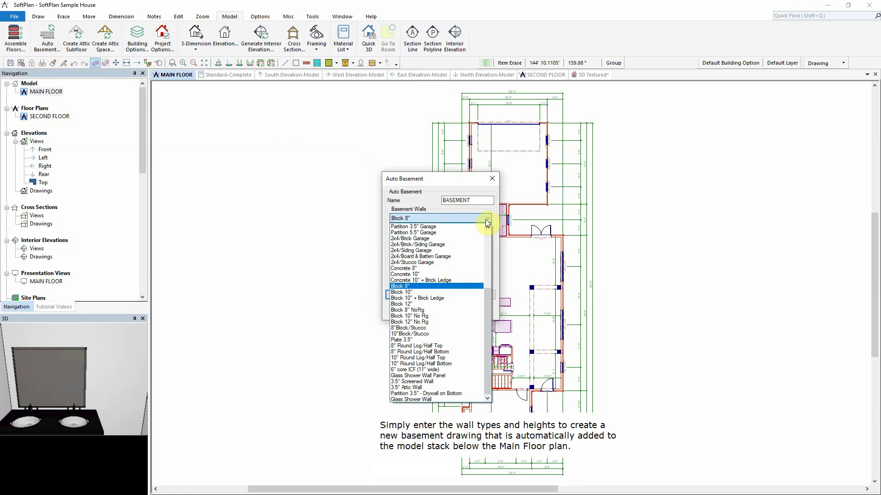
pyautogui.click(486, 220)
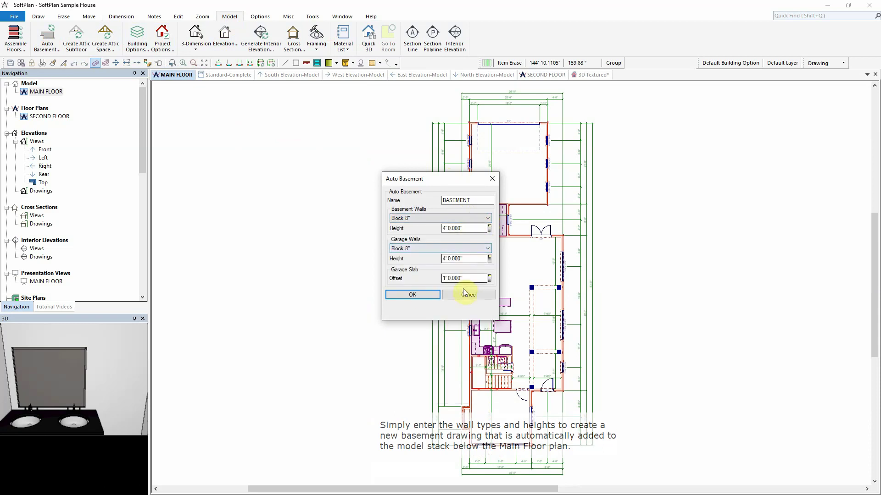
pyautogui.click(423, 296)
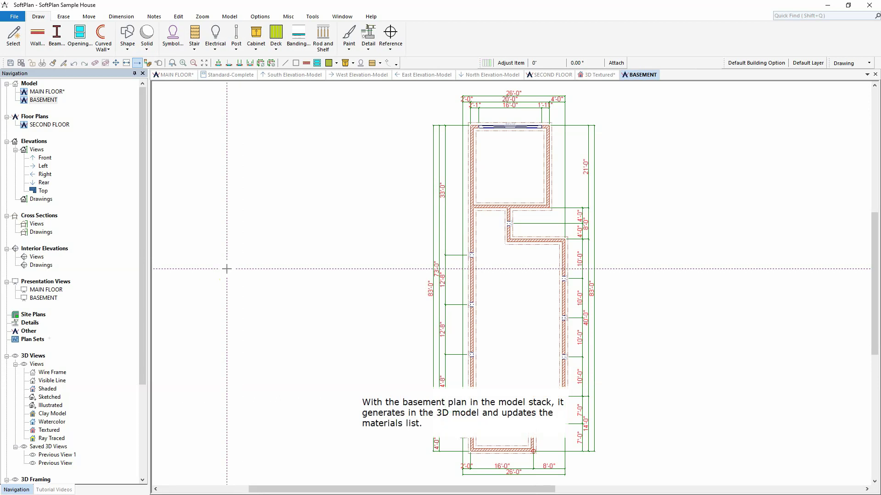
# Step: Tile the BASEMENT plan beside the main floor and turn on Sync Model Zoom
pyautogui.rightClick(630, 77)
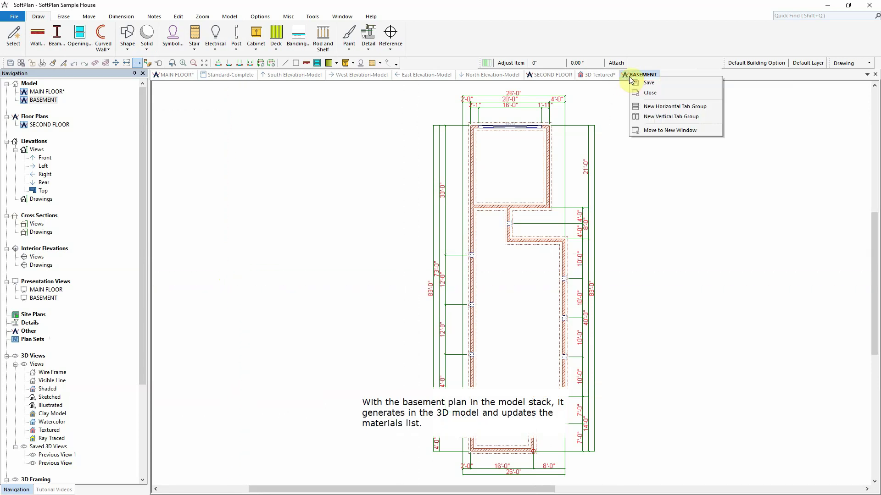
pyautogui.click(689, 117)
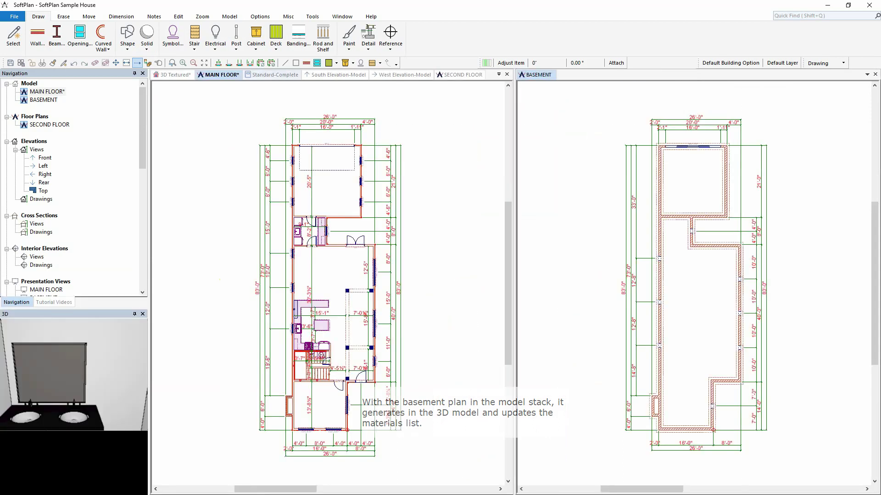
pyautogui.click(202, 16)
pyautogui.click(203, 38)
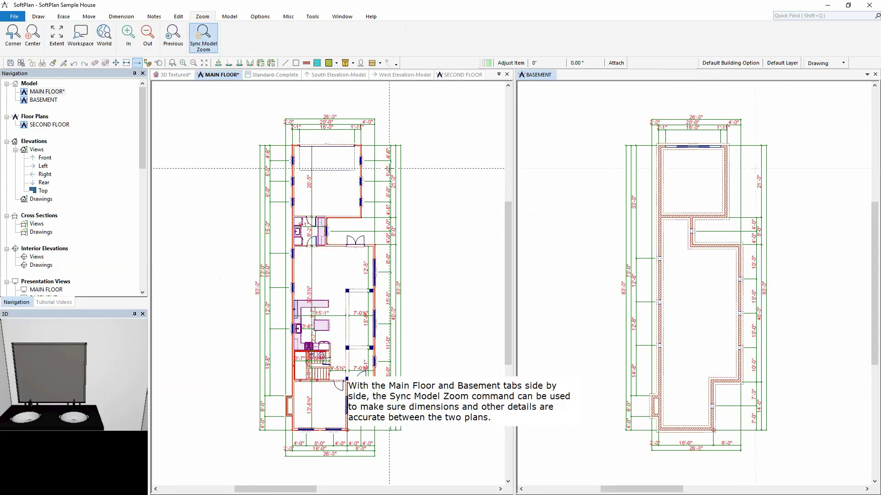
# Step: Zoom and pan both plans together toward the kitchen, then fit them to extents
pyautogui.scroll(1, 389, 169)
pyautogui.scroll(1, 385, 169)
pyautogui.scroll(1, 374, 171)
pyautogui.scroll(1, 372, 224)
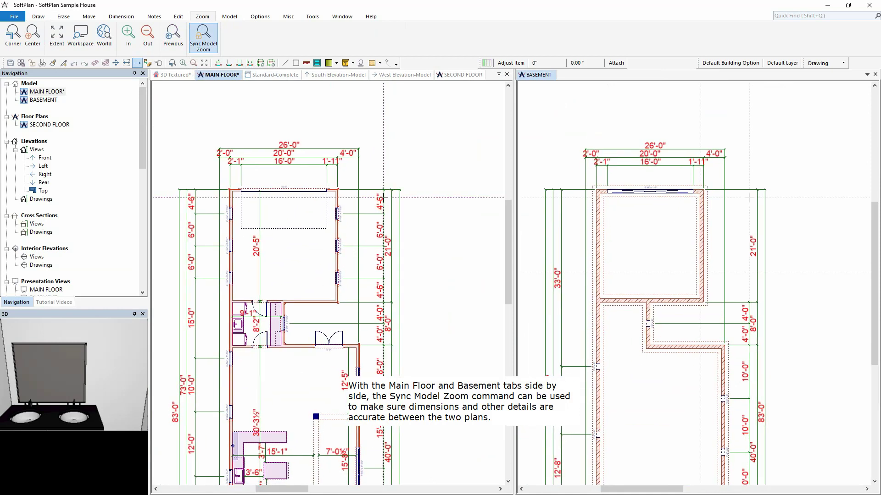
pyautogui.moveTo(341, 414); pyautogui.dragTo(359, 267, button='middle')
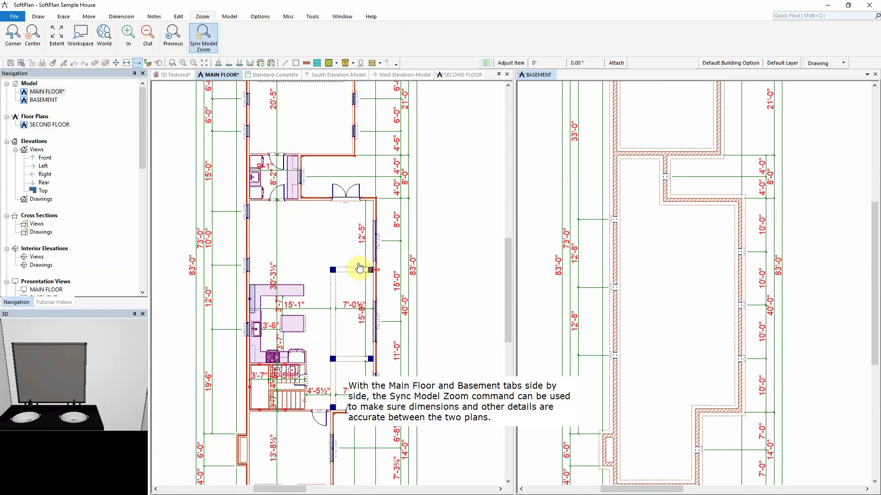
pyautogui.moveTo(361, 392); pyautogui.dragTo(360, 306, button='middle')
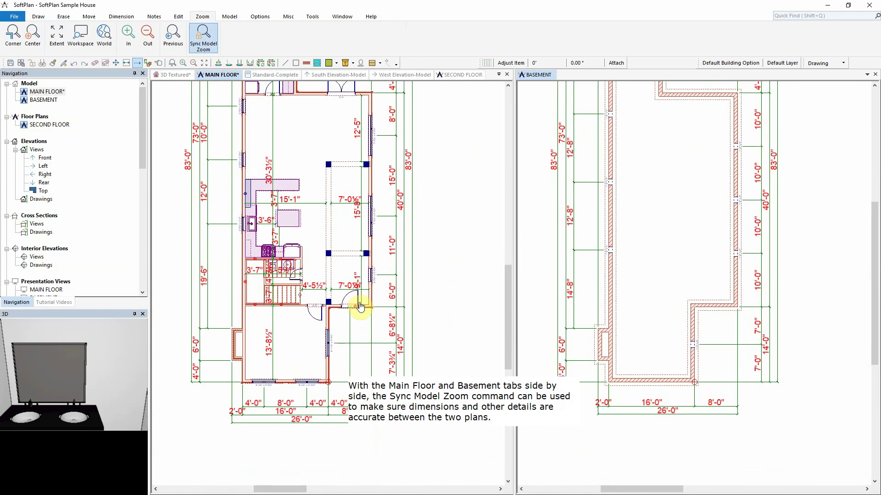
pyautogui.click(59, 46)
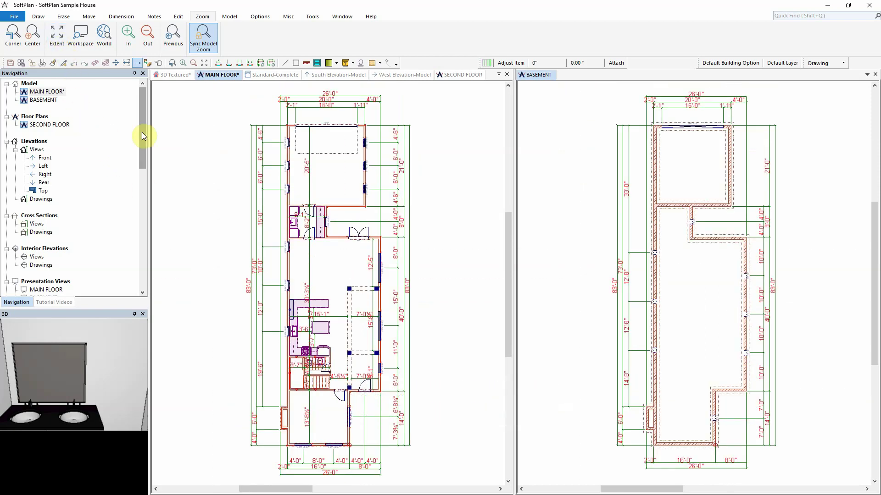
# Step: View the basement-only 3D model, then start a beam on the basement plan
pyautogui.click(170, 77)
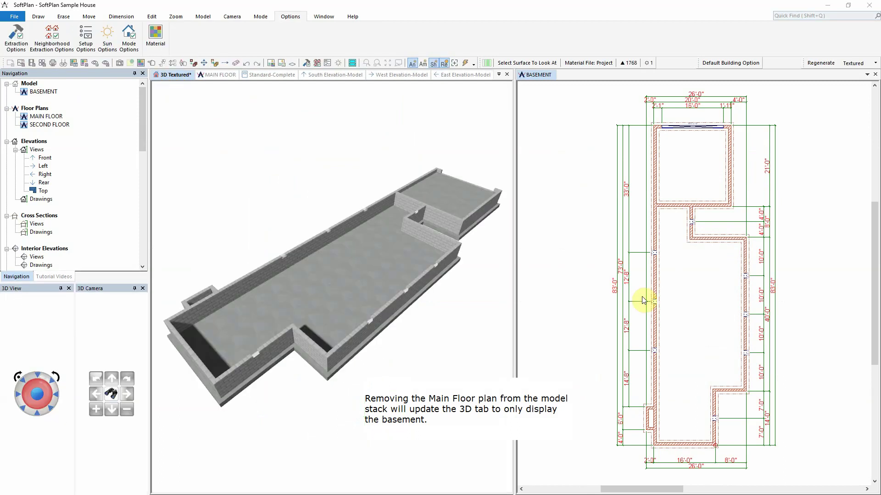
pyautogui.click(706, 317)
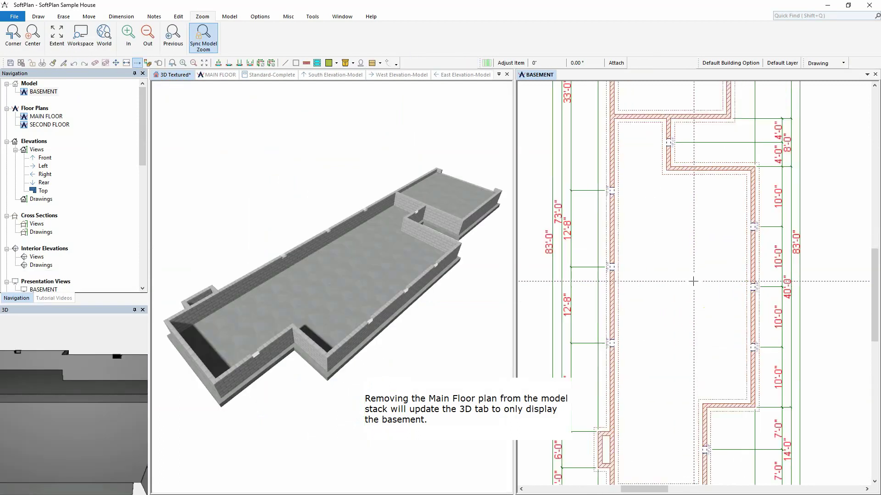
pyautogui.scroll(3, 669, 237)
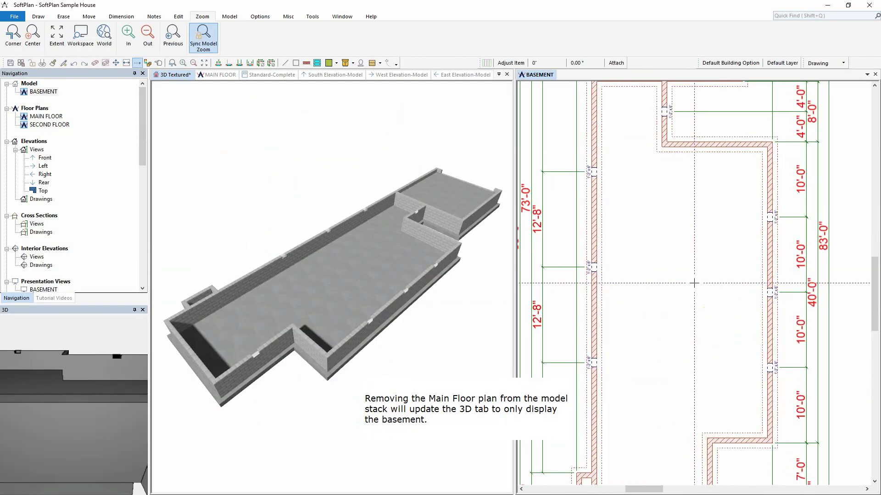
pyautogui.rightClick(615, 208)
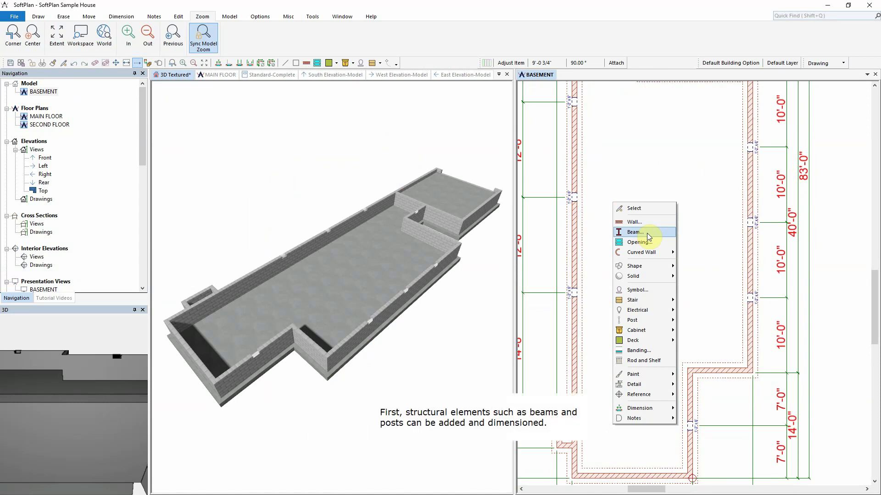
pyautogui.click(648, 236)
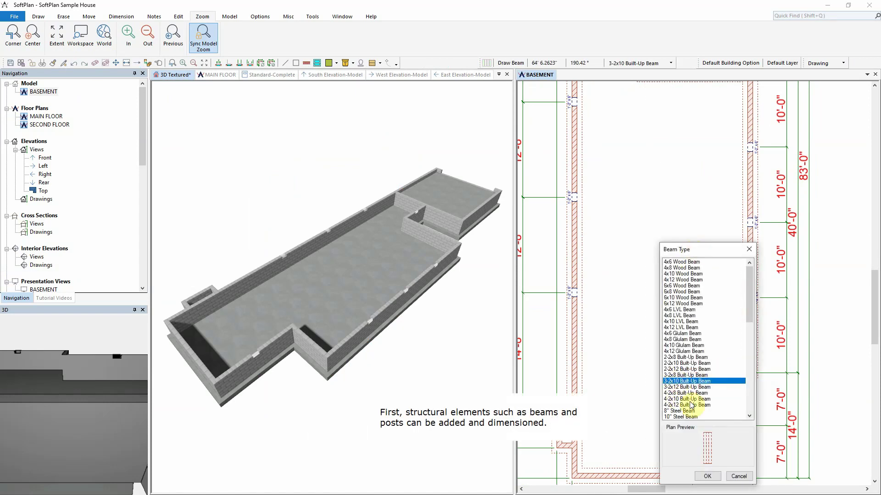
# Step: Draw three 3-2x10 built-up beams wall-to-wall across the basement, then dimension their spacing
pyautogui.click(709, 477)
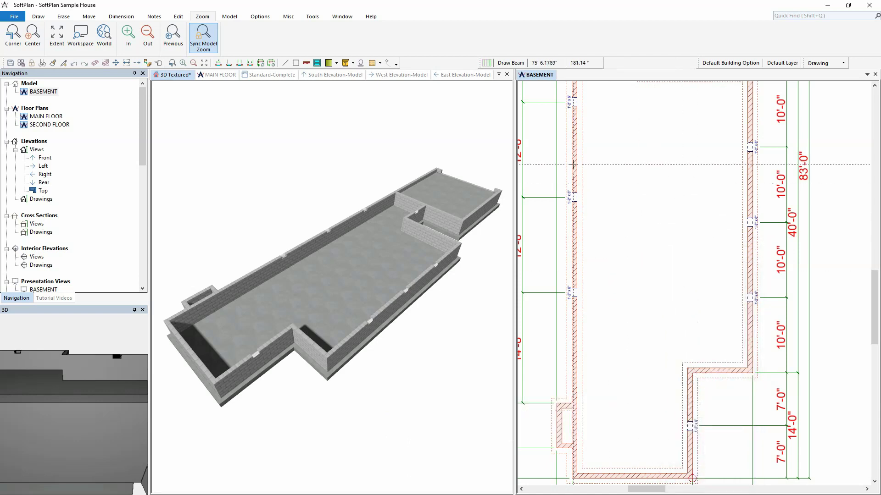
pyautogui.click(743, 165)
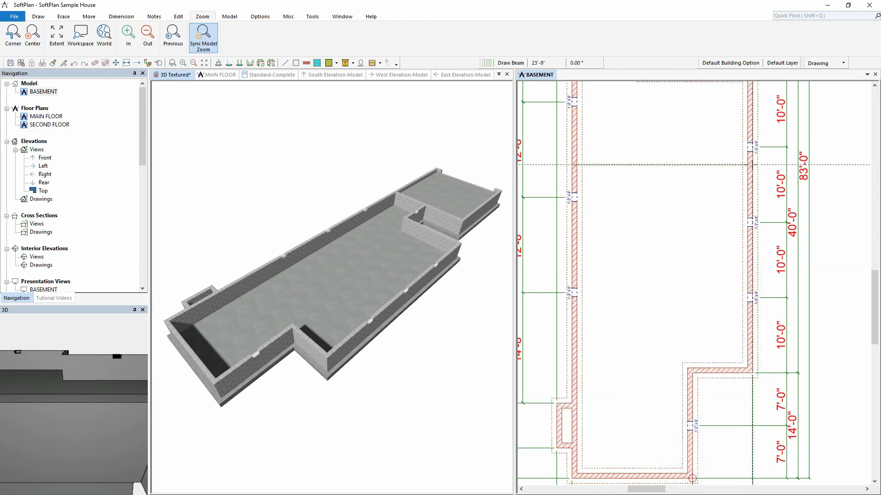
pyautogui.click(574, 279)
pyautogui.click(748, 279)
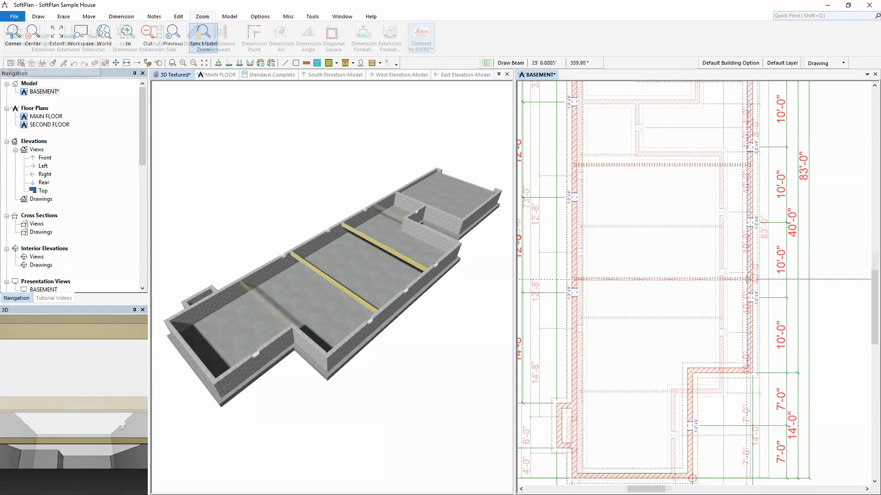
pyautogui.press('d')
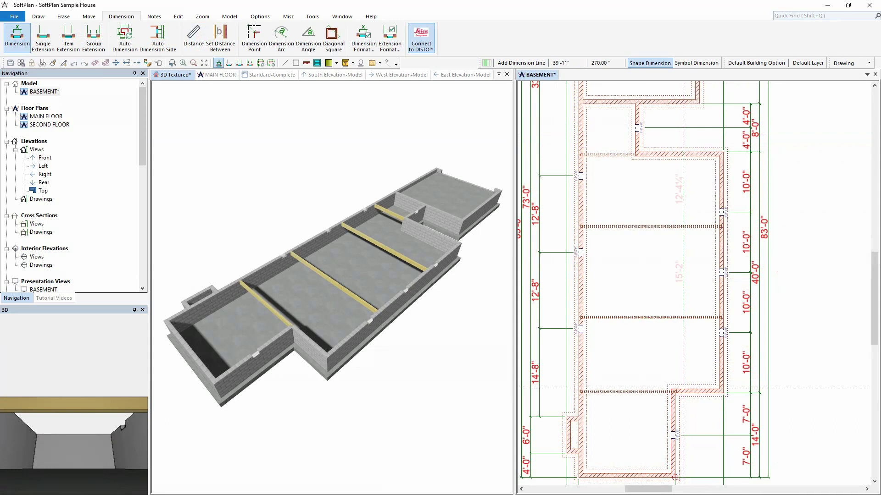
# Step: Edit the 12'-4¼" beam dimension to 13'-8"
pyautogui.rightClick(687, 202)
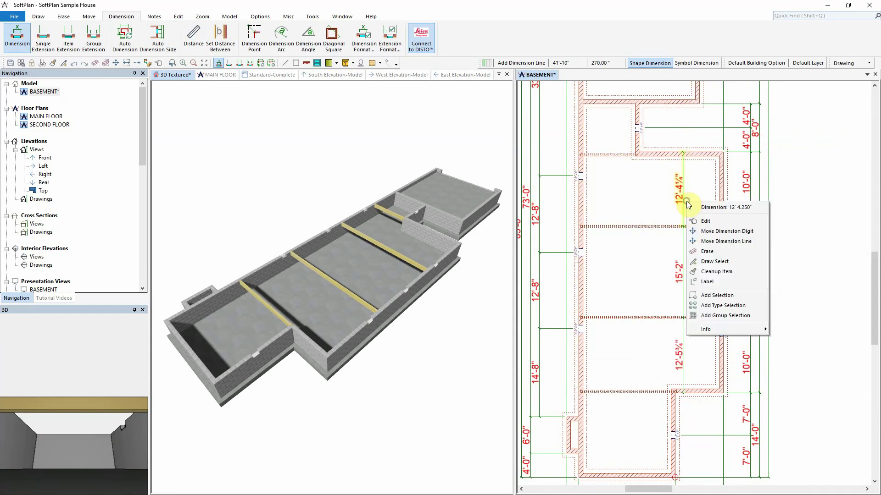
pyautogui.click(707, 222)
pyautogui.write('13\' 8.000"')
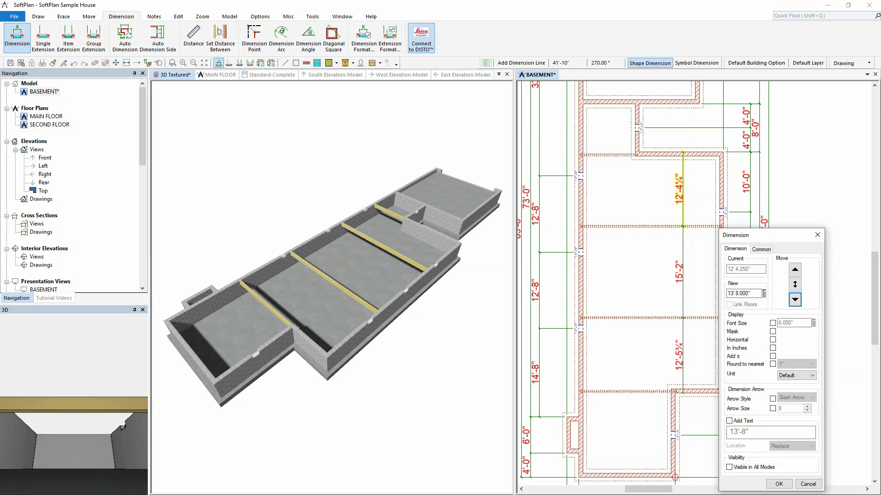
pyautogui.press('Return')
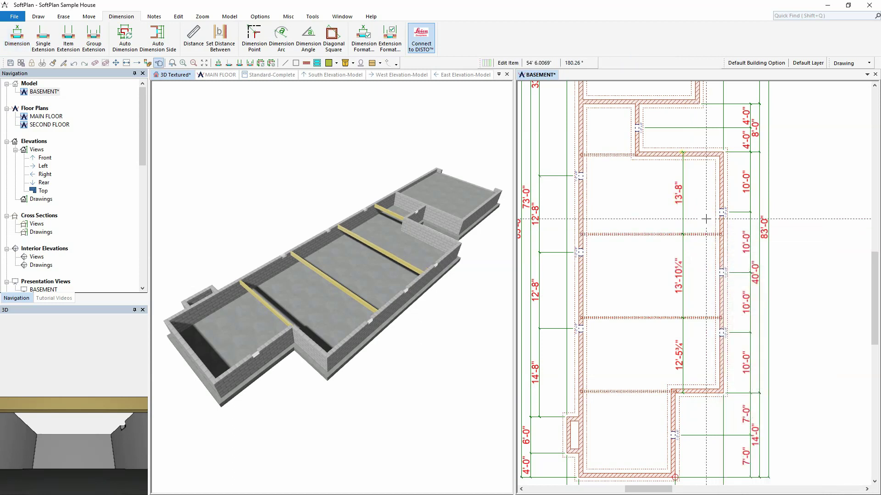
# Step: Move the other beam so the remaining bays read 12'-8" and 13'-8"
pyautogui.rightClick(684, 344)
pyautogui.click(707, 370)
pyautogui.click(649, 268)
pyautogui.scroll(2, 648, 268)
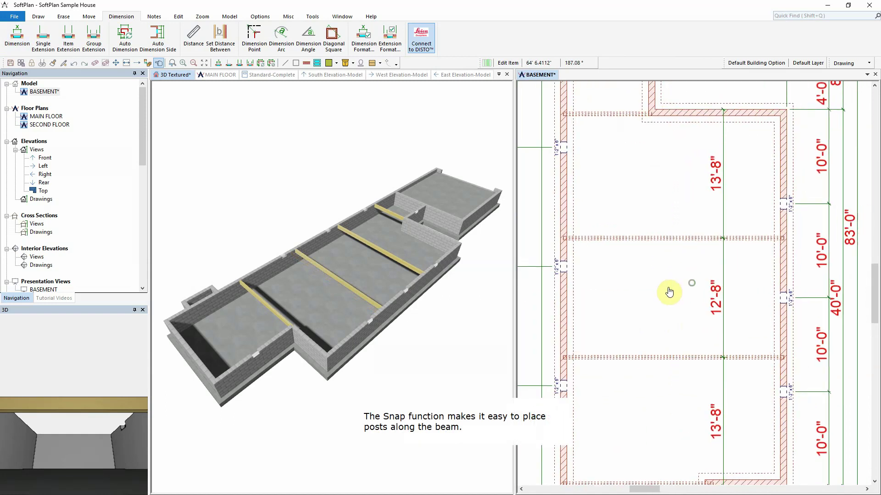
# Step: Place two 3-course block pier posts along the basement beam
pyautogui.scroll(1, 662, 291)
pyautogui.rightClick(619, 192)
pyautogui.moveTo(640, 310)
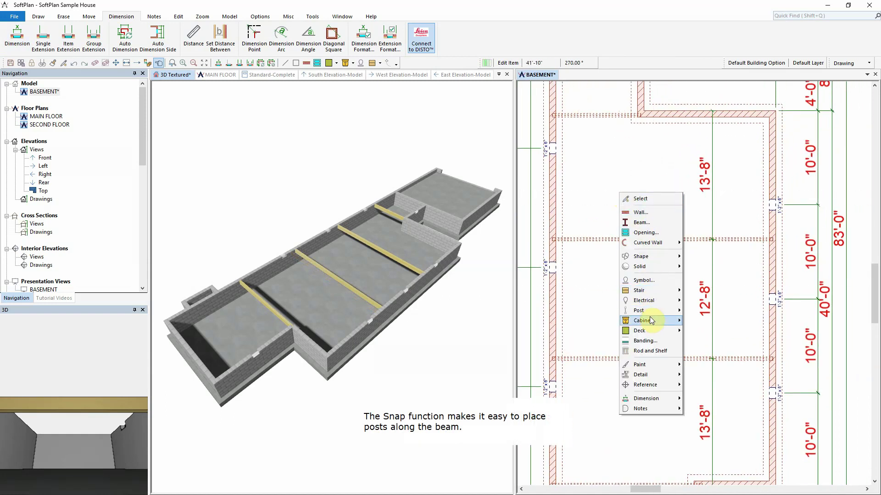
pyautogui.click(703, 311)
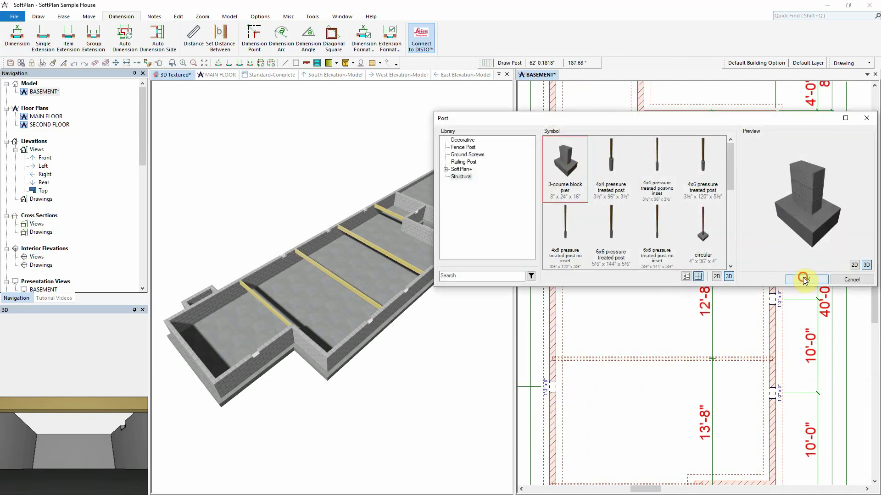
pyautogui.click(804, 279)
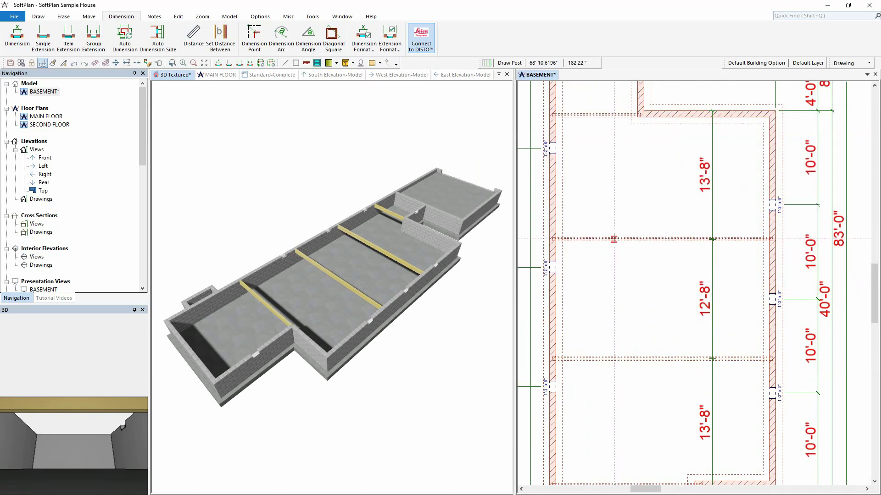
pyautogui.click(614, 239)
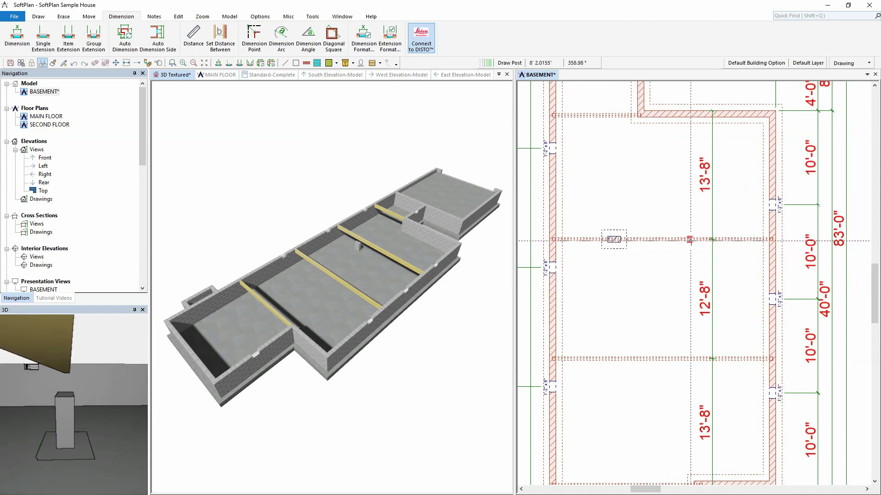
pyautogui.click(693, 239)
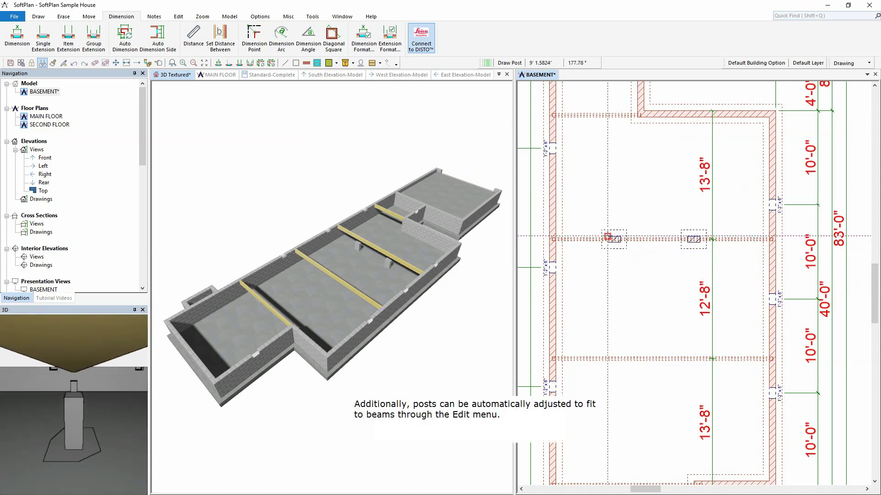
pyautogui.scroll(2, 633, 239)
pyautogui.moveTo(694, 285); pyautogui.dragTo(660, 283, button='middle')
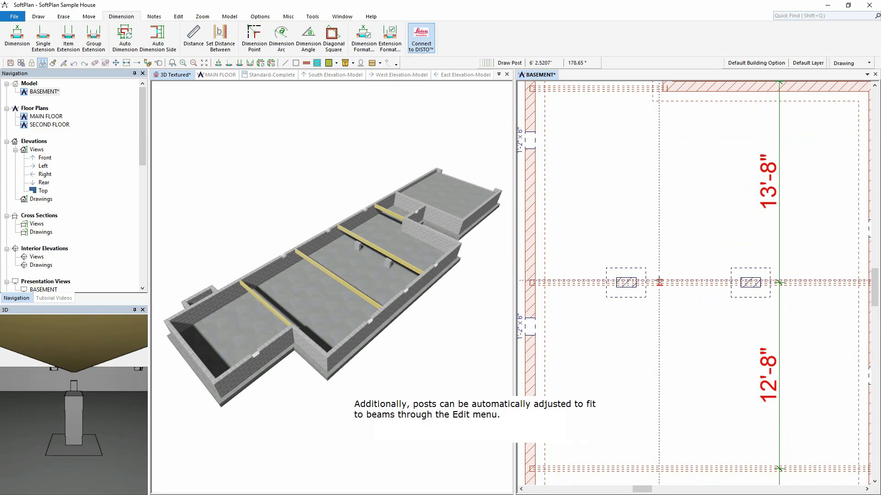
# Step: Set both posts to Adjust Height to Fit to Beam, repeating the edit on the second post
pyautogui.rightClick(628, 274)
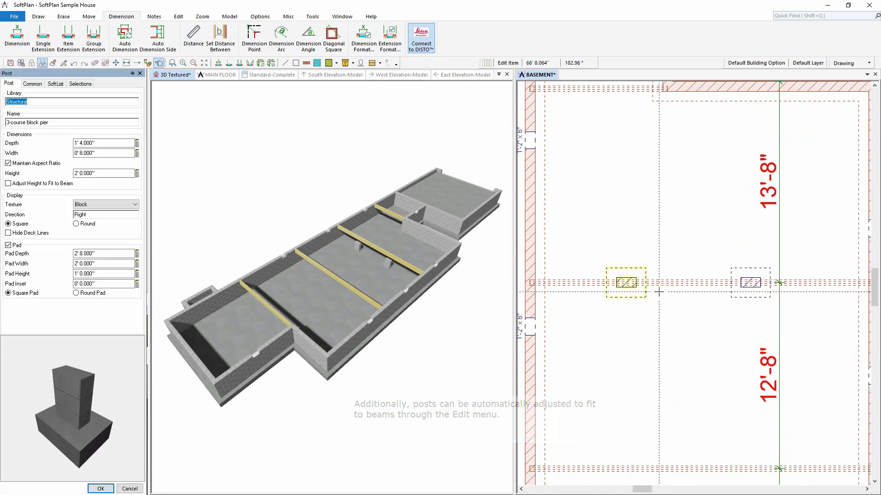
pyautogui.click(19, 184)
pyautogui.click(108, 486)
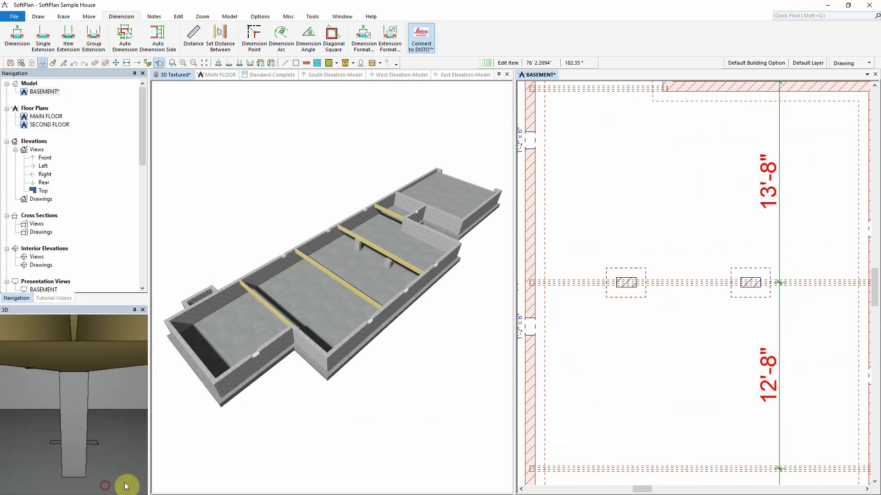
pyautogui.rightClick(741, 272)
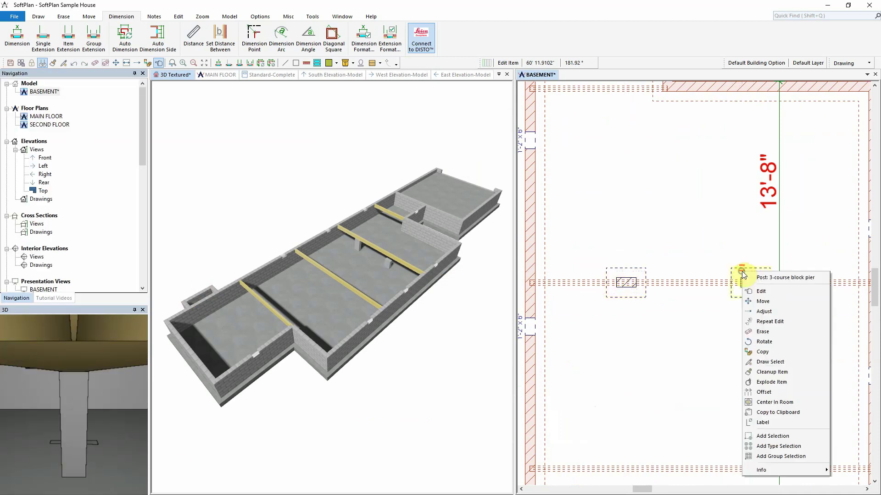
pyautogui.click(782, 321)
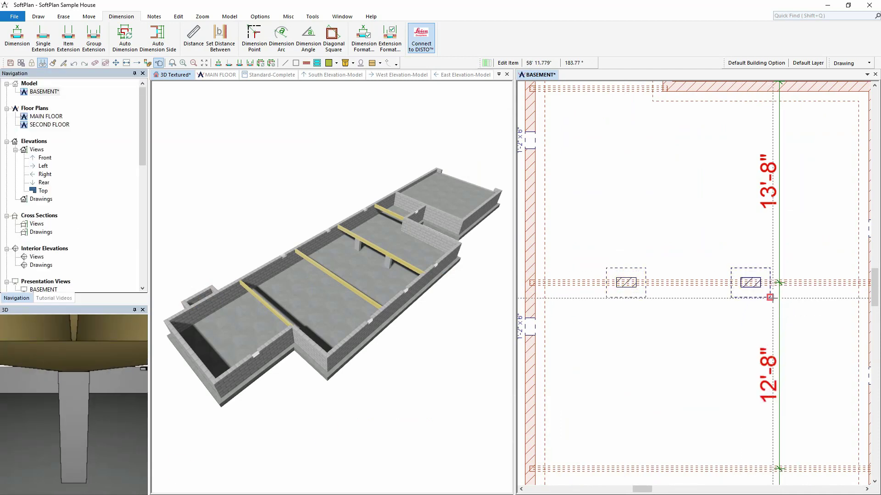
pyautogui.click(193, 63)
pyautogui.click(67, 36)
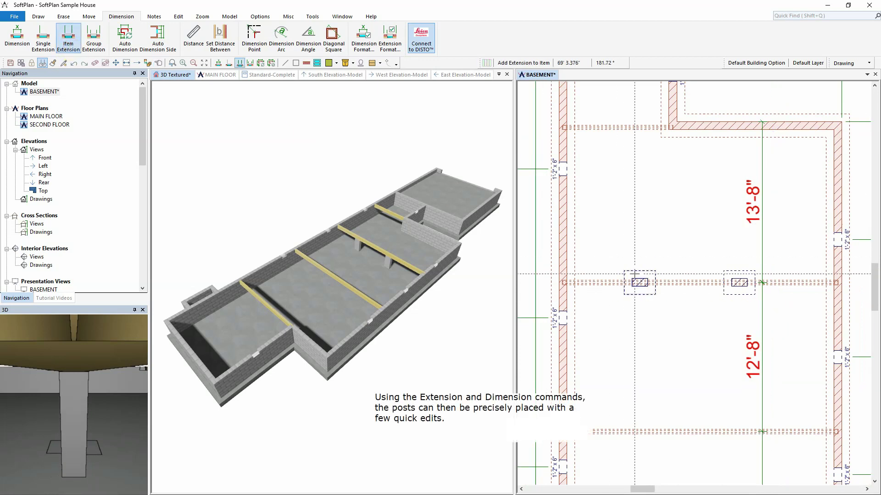
# Step: Add item extensions to both posts and draw a dimension line across them to the right wall
pyautogui.click(640, 281)
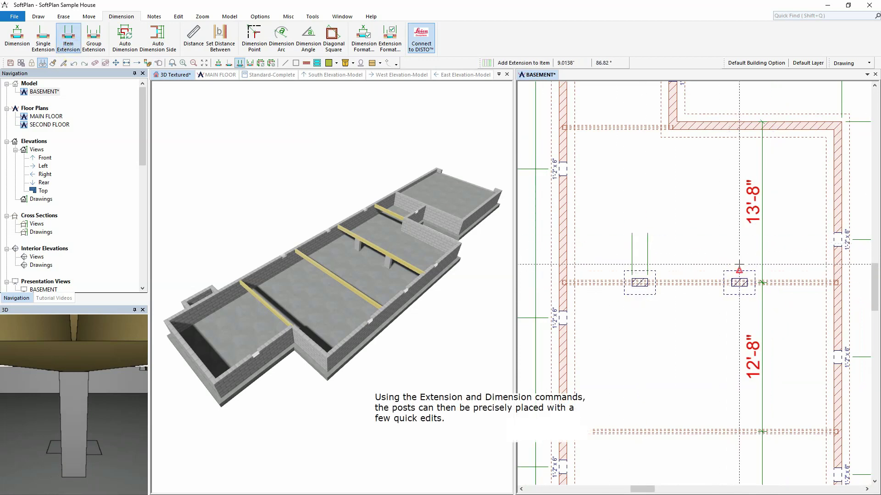
pyautogui.click(737, 265)
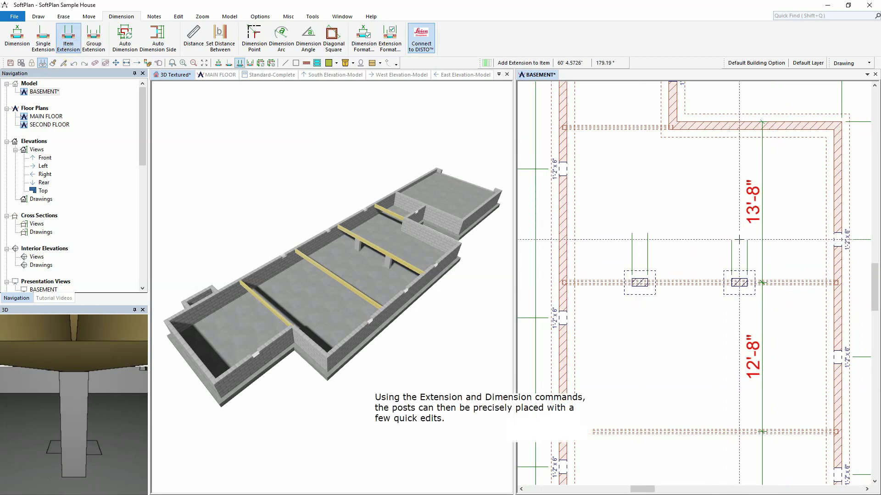
pyautogui.click(18, 36)
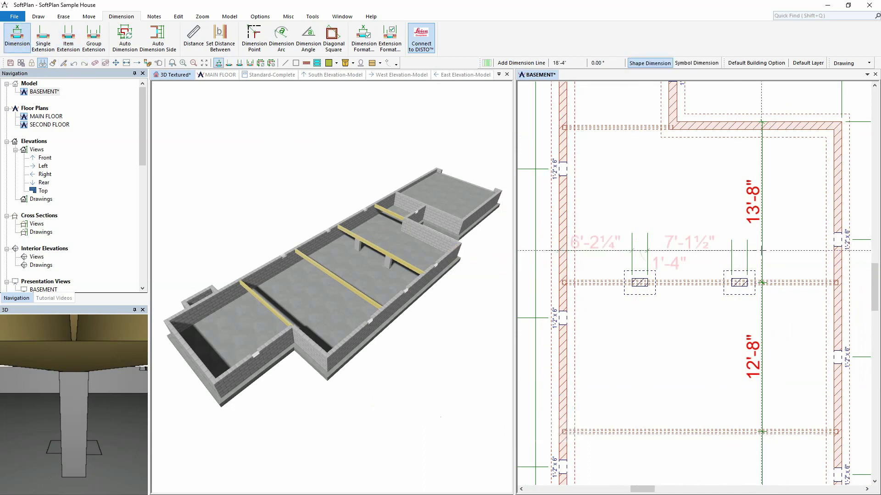
pyautogui.click(847, 250)
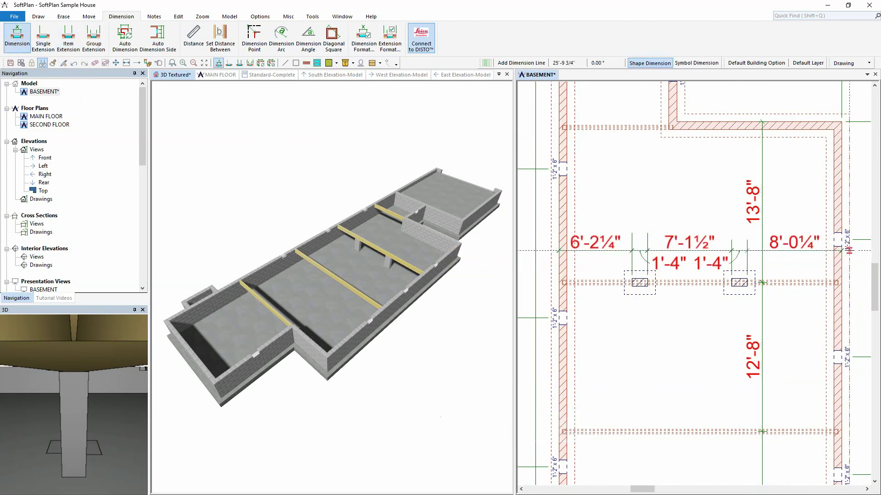
# Step: Change the 6'-2¼" post dimension to 7'-2"
pyautogui.rightClick(609, 247)
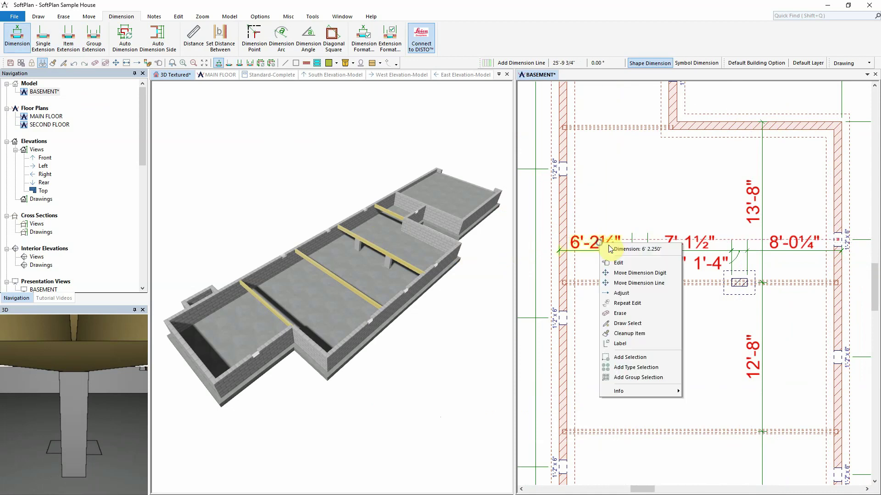
pyautogui.click(634, 263)
pyautogui.write('7\' 2.000"')
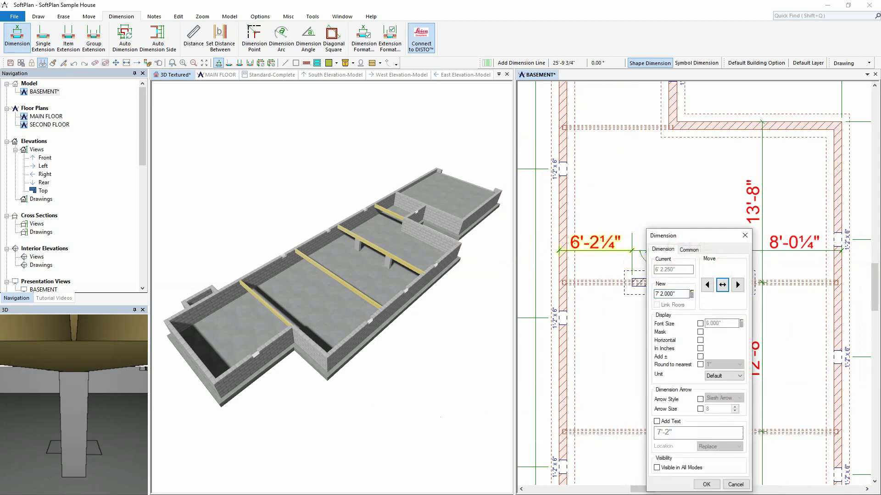
pyautogui.press('Return')
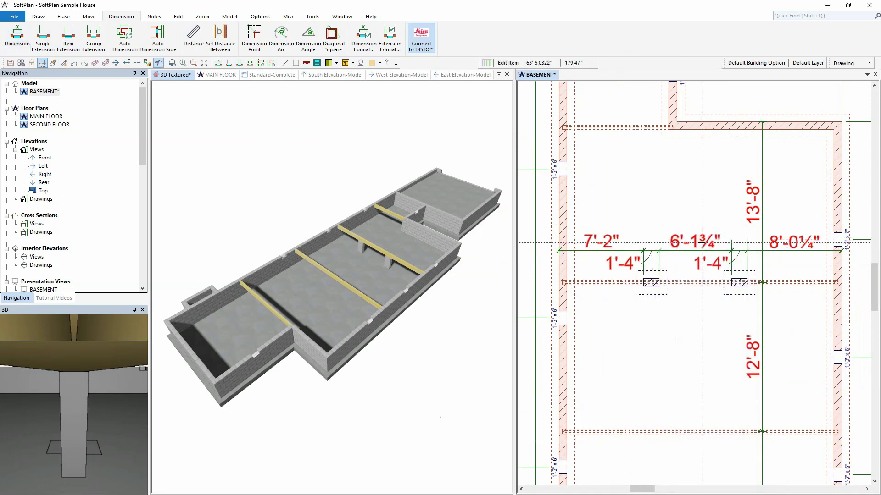
# Step: Change the 6'-1¾" post dimension to 7'-0"
pyautogui.rightClick(694, 247)
pyautogui.click(748, 268)
pyautogui.write('7\' 0.000"')
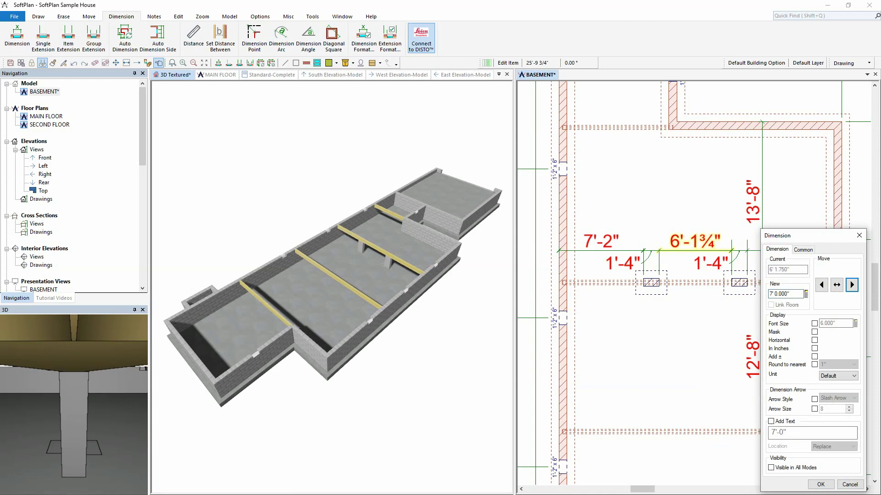
pyautogui.press('Return')
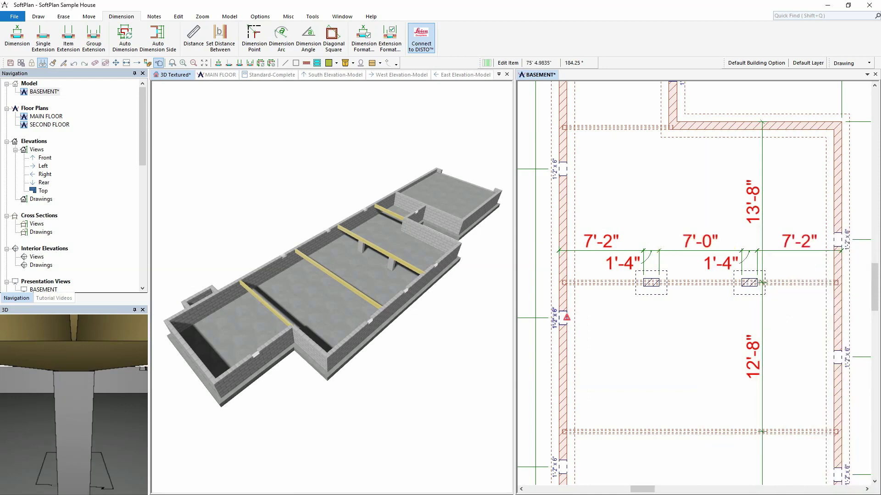
pyautogui.press('Home')
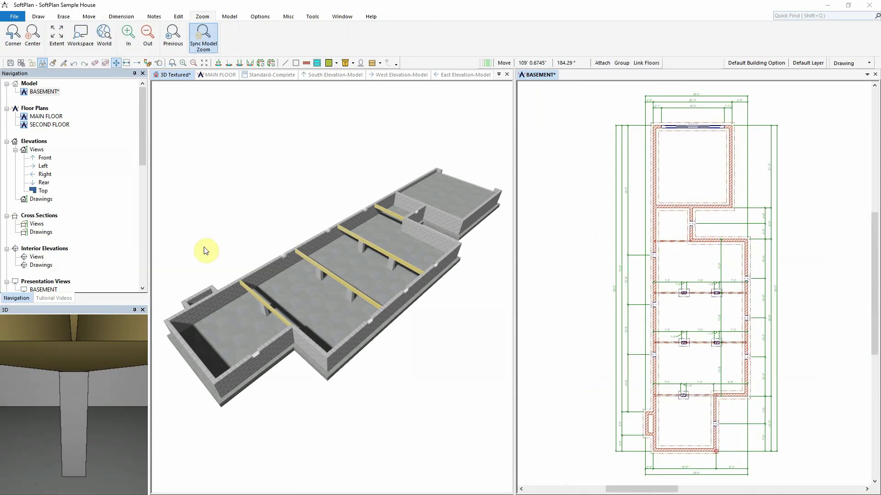
# Step: Orbit the 3D foundation model, then add a diagonal corner-to-corner check dimension on the basement plan
pyautogui.click(275, 255)
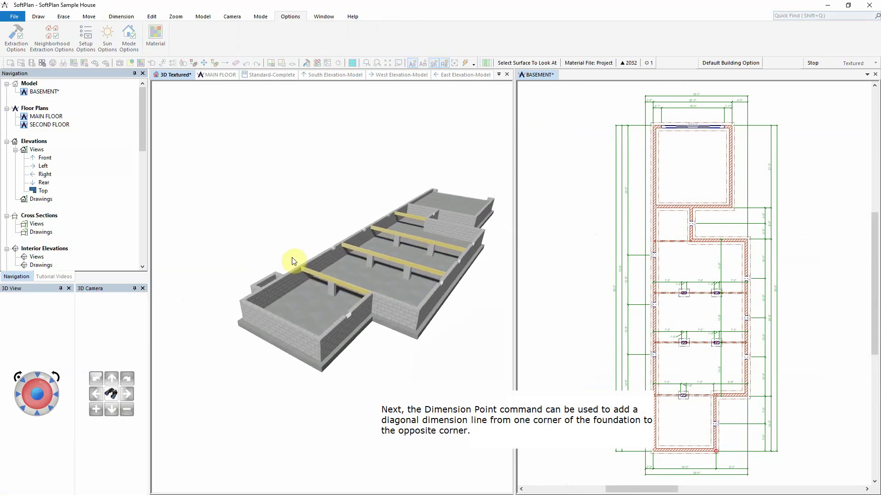
pyautogui.moveTo(294, 261)
pyautogui.mouseDown()
pyautogui.moveTo(327, 261)
pyautogui.moveTo(331, 272)
pyautogui.mouseUp()
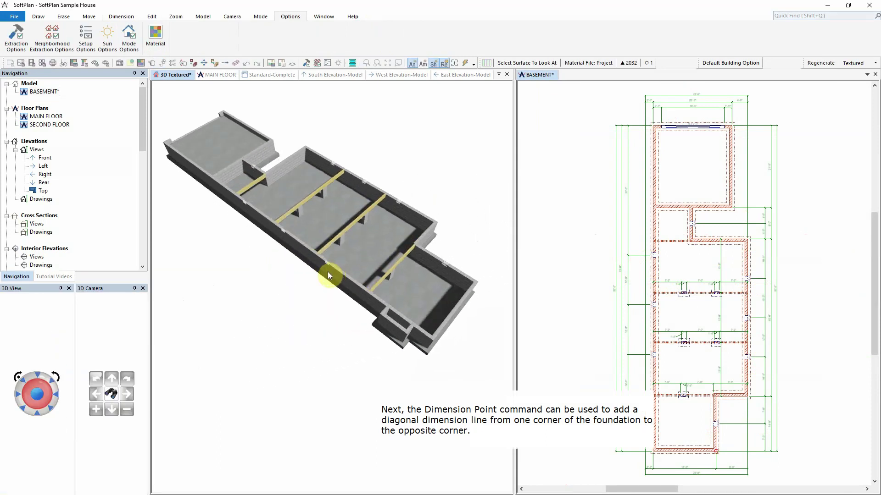
pyautogui.click(121, 17)
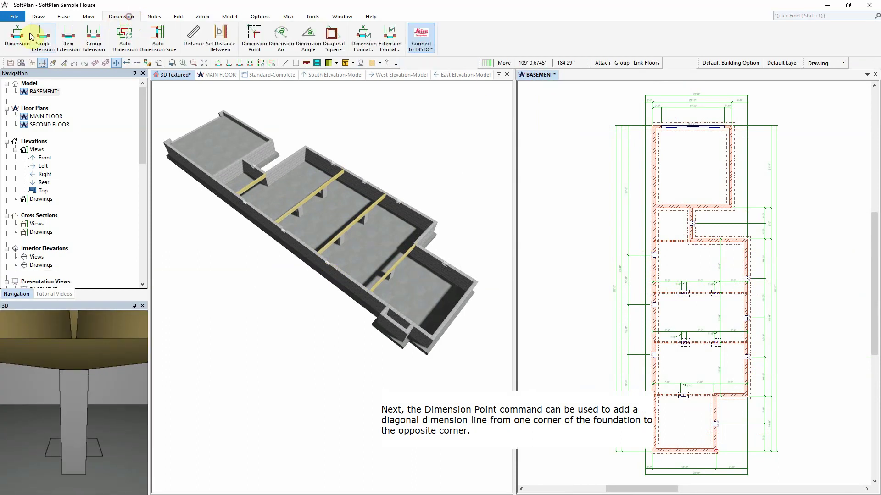
pyautogui.click(249, 44)
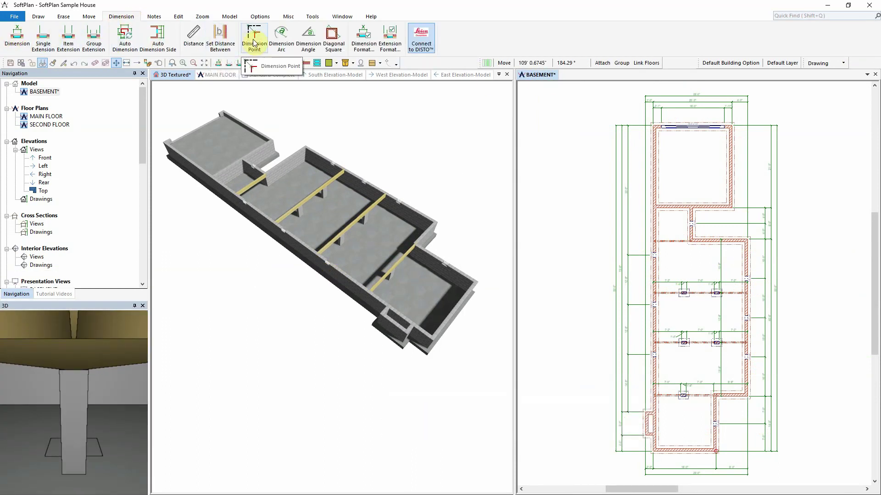
pyautogui.click(253, 42)
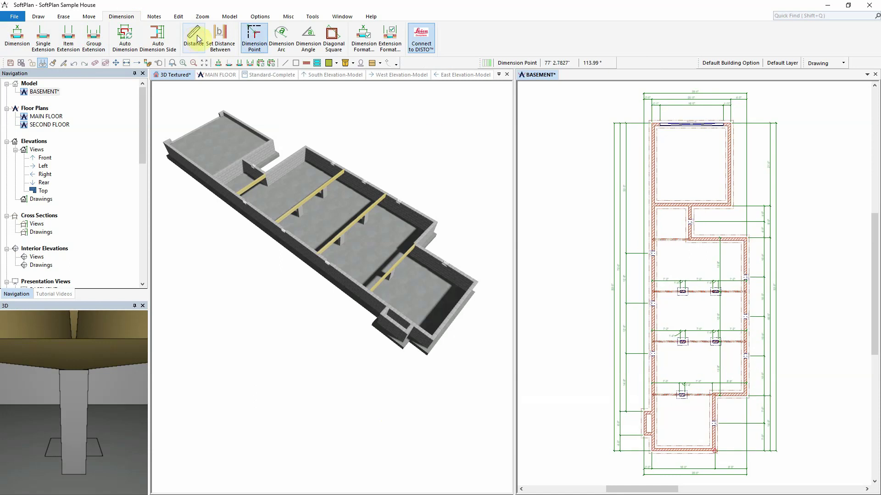
pyautogui.scroll(5, 684, 199)
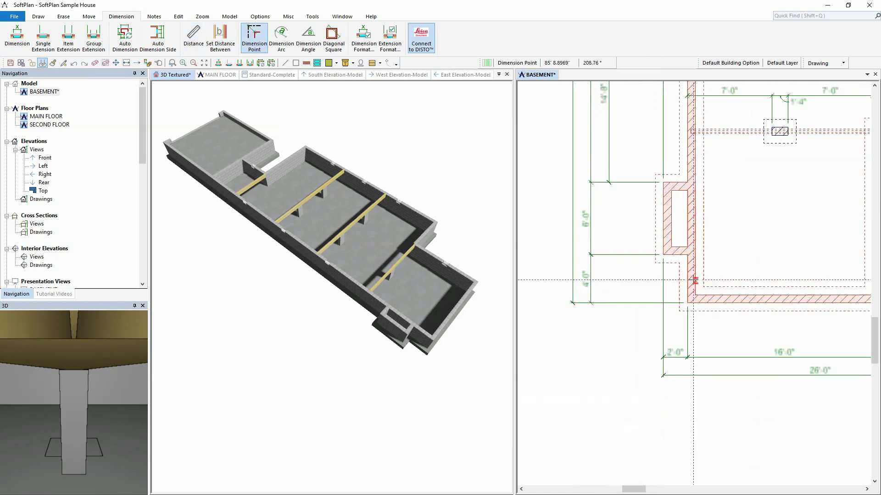
pyautogui.scroll(2, 691, 283)
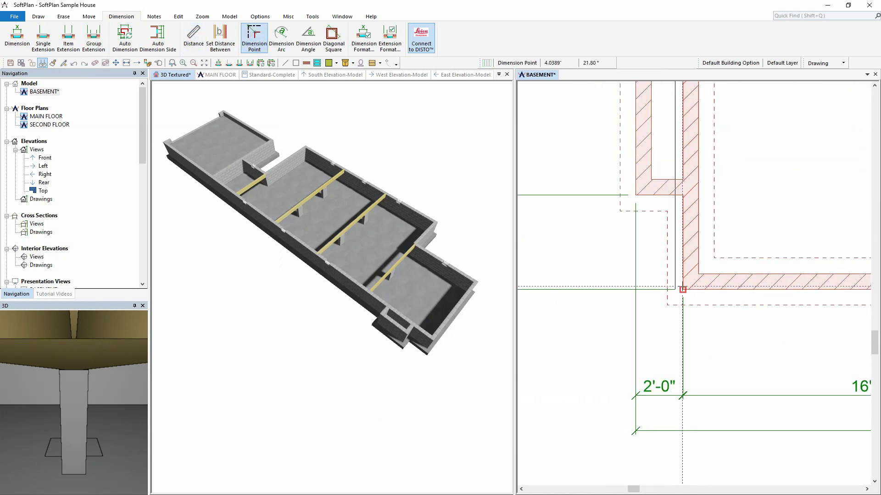
pyautogui.click(692, 270)
pyautogui.scroll(-3, 763, 167)
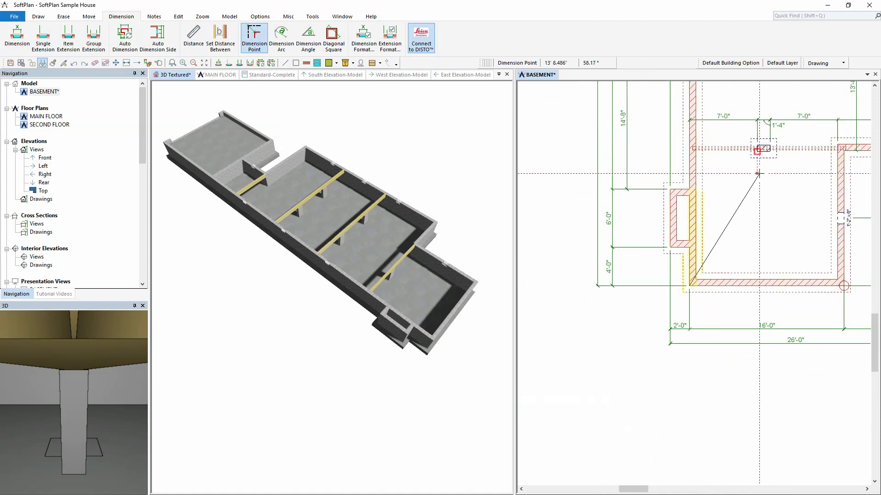
pyautogui.scroll(-2, 763, 168)
pyautogui.scroll(1, 703, 237)
pyautogui.scroll(2, 697, 256)
pyautogui.scroll(2, 693, 279)
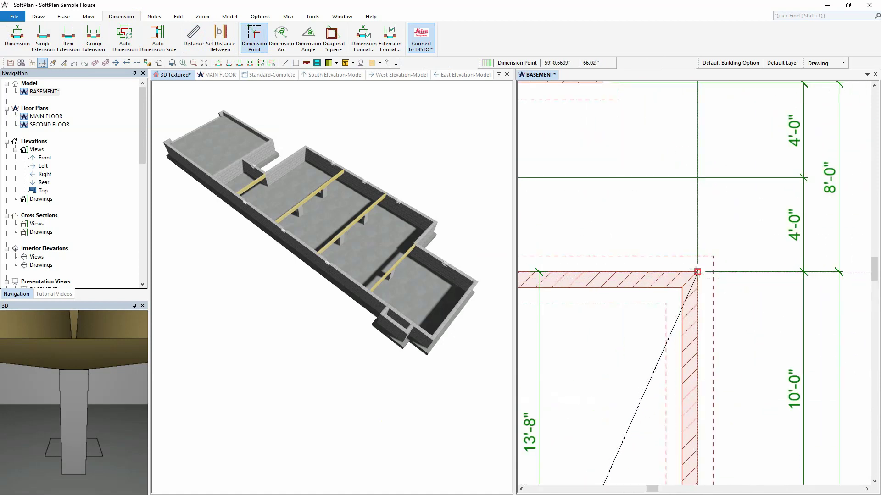
pyautogui.scroll(-2, 627, 375)
pyautogui.scroll(-2, 661, 307)
pyautogui.scroll(-1, 731, 183)
pyautogui.moveTo(714, 227); pyautogui.dragTo(702, 171, button='middle')
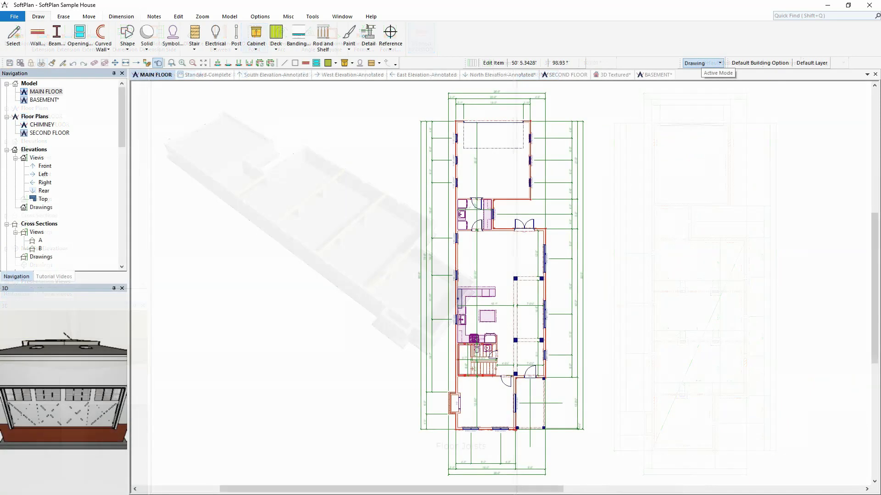
# Step: Switch the main floor plan's Active Mode to Floor System
pyautogui.click(704, 63)
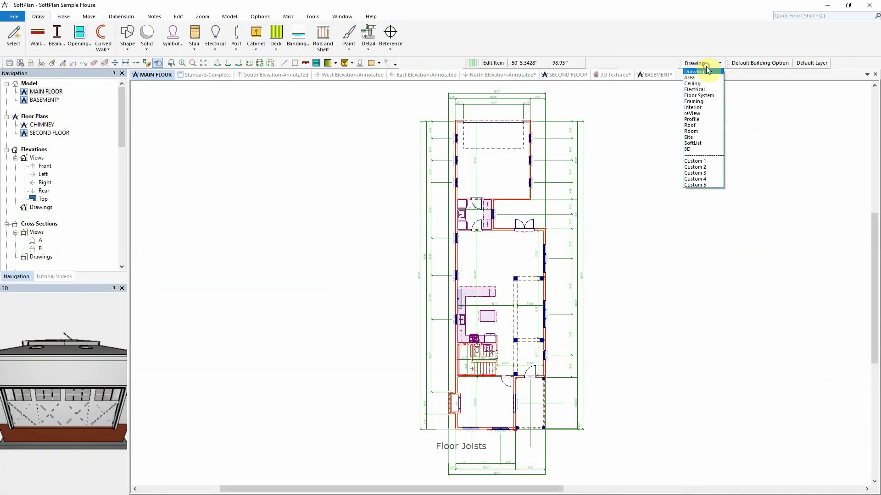
pyautogui.click(706, 96)
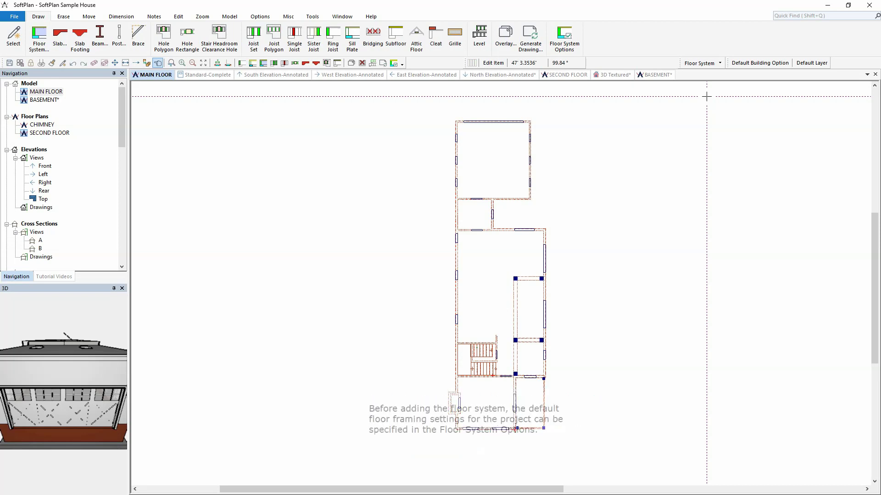
# Step: Confirm Wood I Joist as the joist type in Floor System Options
pyautogui.click(563, 39)
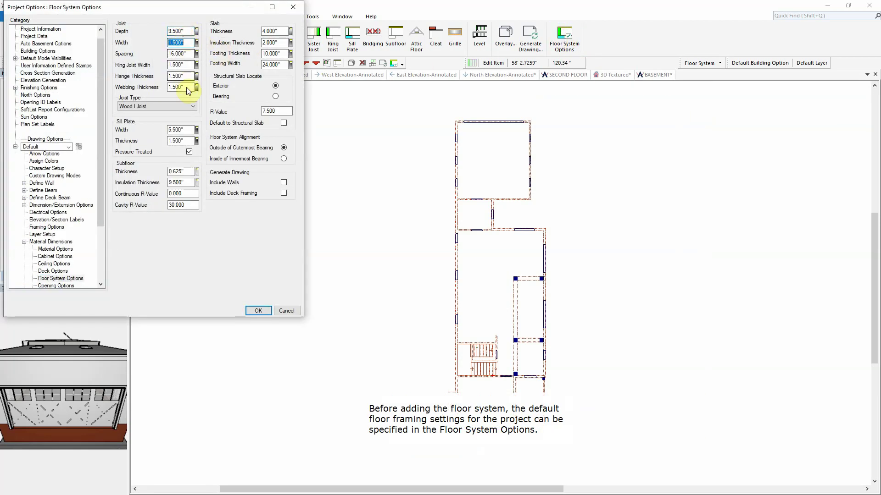
pyautogui.click(192, 106)
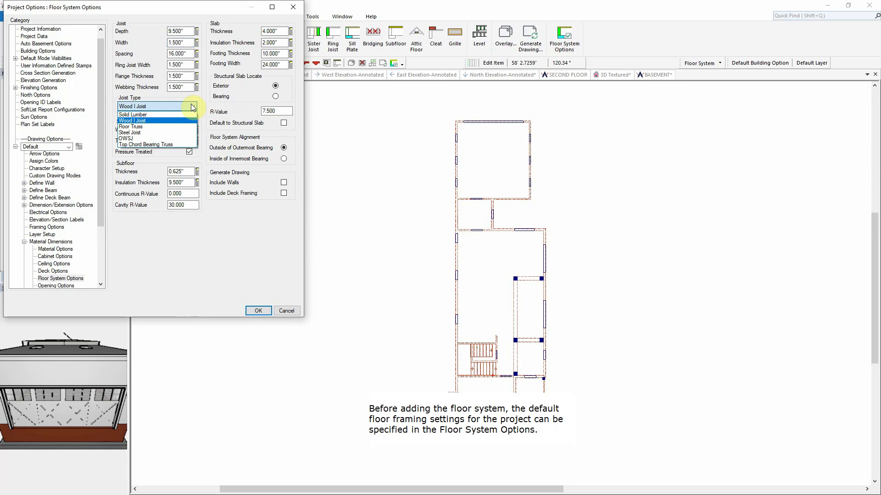
pyautogui.click(192, 107)
pyautogui.click(257, 311)
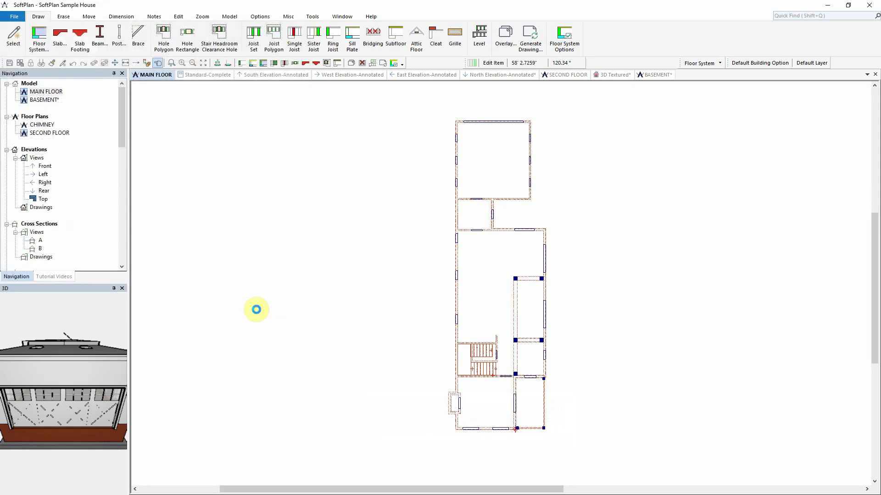
# Step: Auto-trace a floor system into the enclosed main floor rooms
pyautogui.click(38, 45)
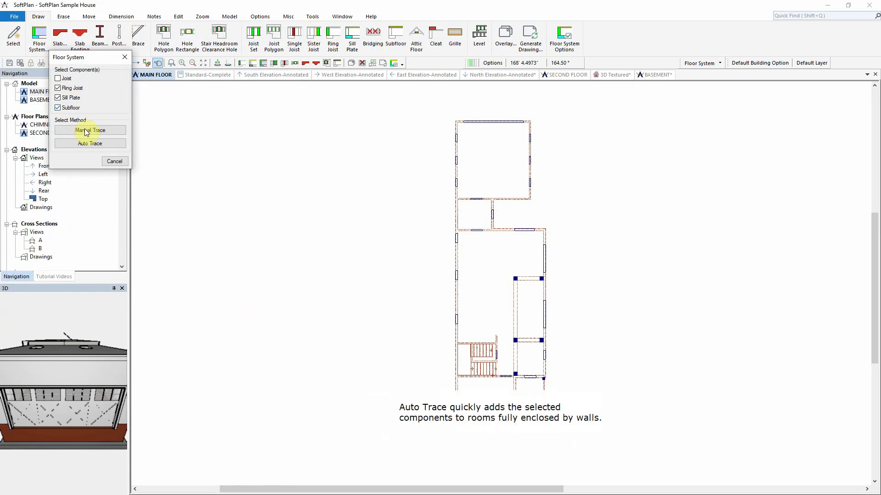
pyautogui.click(96, 147)
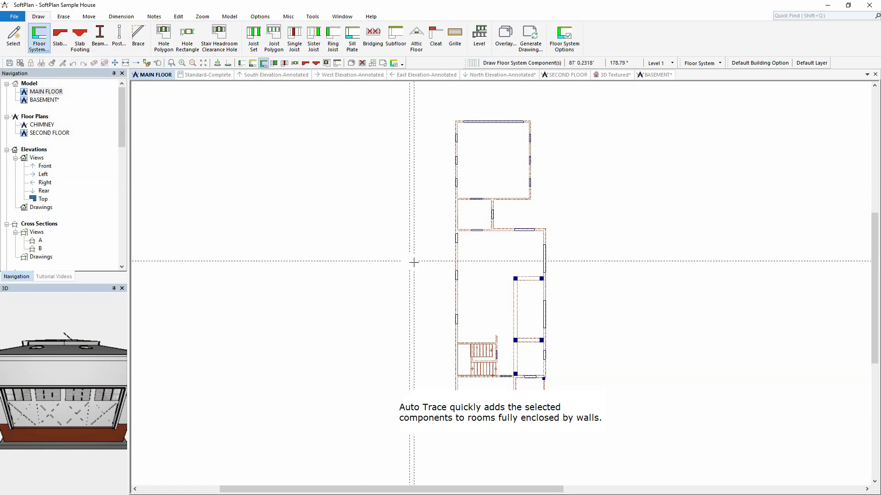
pyautogui.click(480, 287)
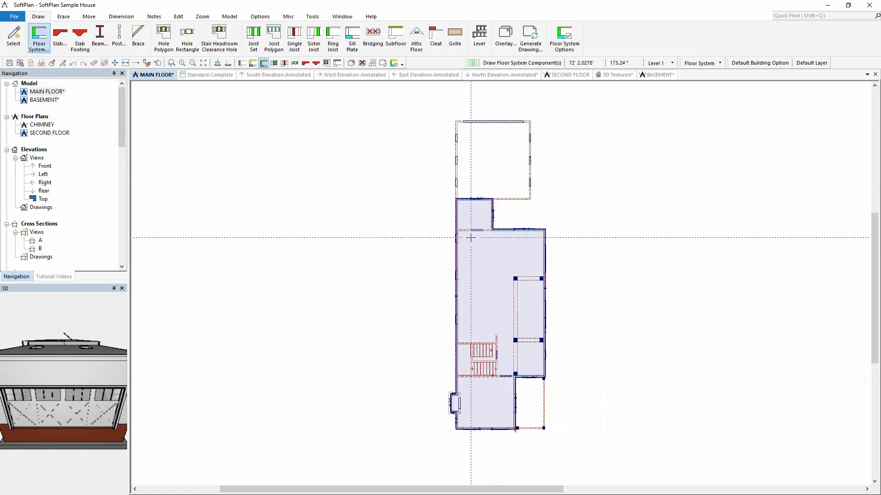
# Step: Overlay the BASEMENT plan on the main floor and zoom in on it
pyautogui.click(512, 49)
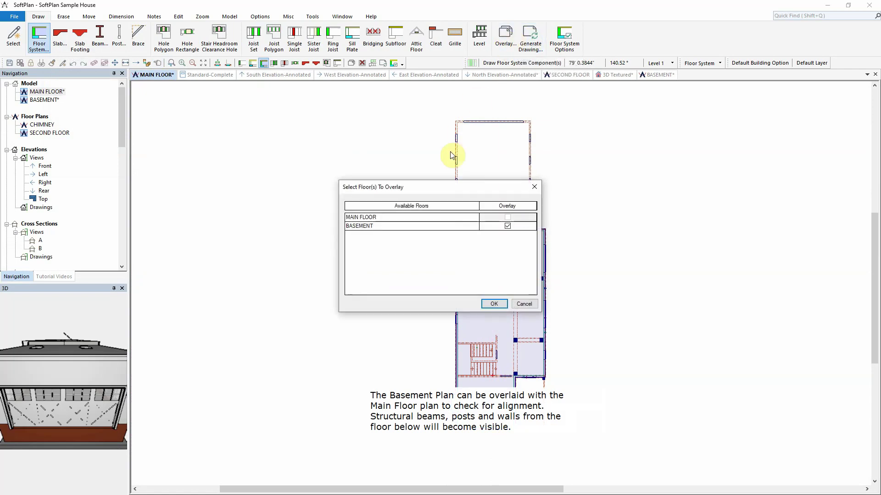
pyautogui.click(493, 305)
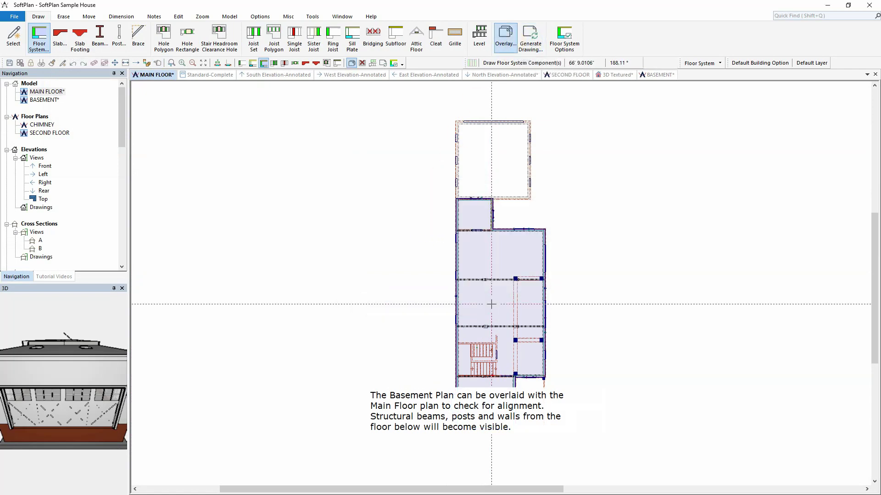
pyautogui.scroll(1, 494, 264)
pyautogui.scroll(1, 498, 275)
pyautogui.scroll(1, 500, 283)
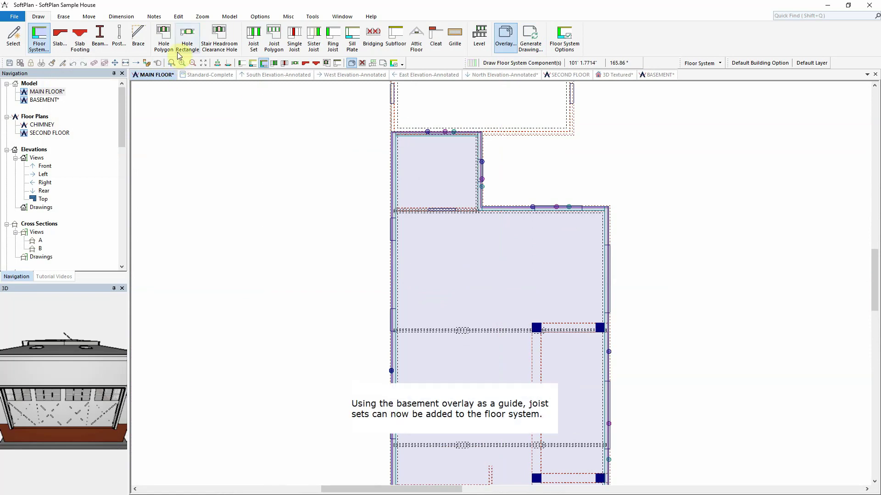
# Step: Draw three corner-to-corner joist sets across the small upper room, larger room and remaining rooms
pyautogui.click(254, 36)
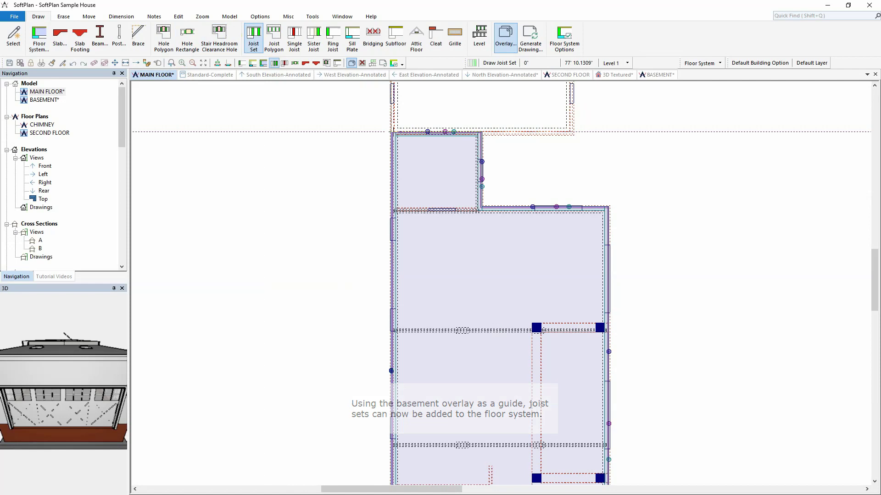
pyautogui.click(392, 132)
pyautogui.click(480, 211)
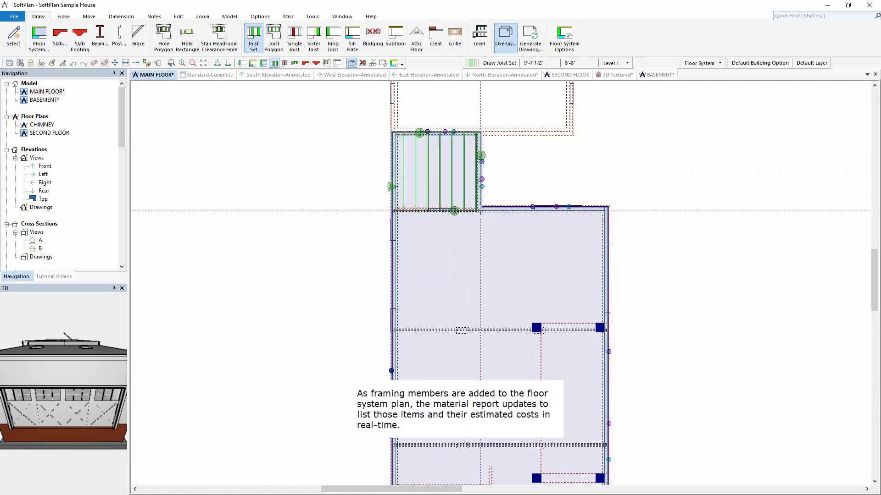
pyautogui.click(393, 209)
pyautogui.click(606, 333)
pyautogui.scroll(-3, 535, 346)
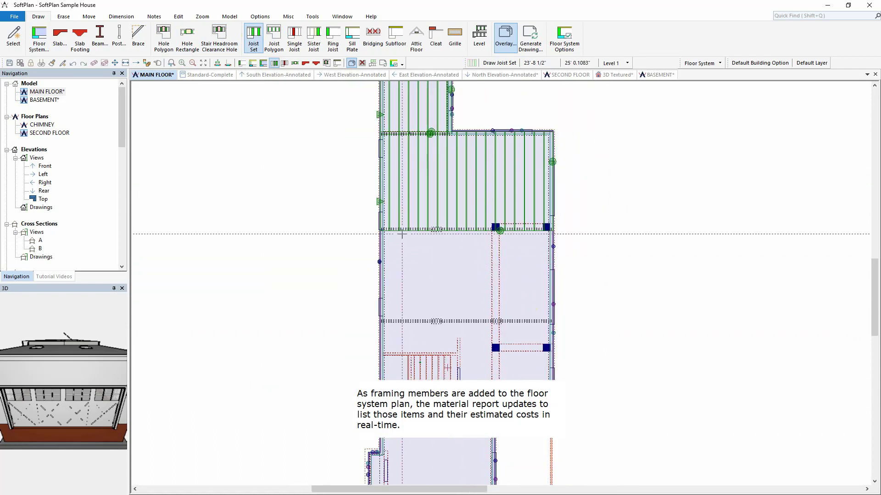
pyautogui.click(379, 228)
pyautogui.click(549, 324)
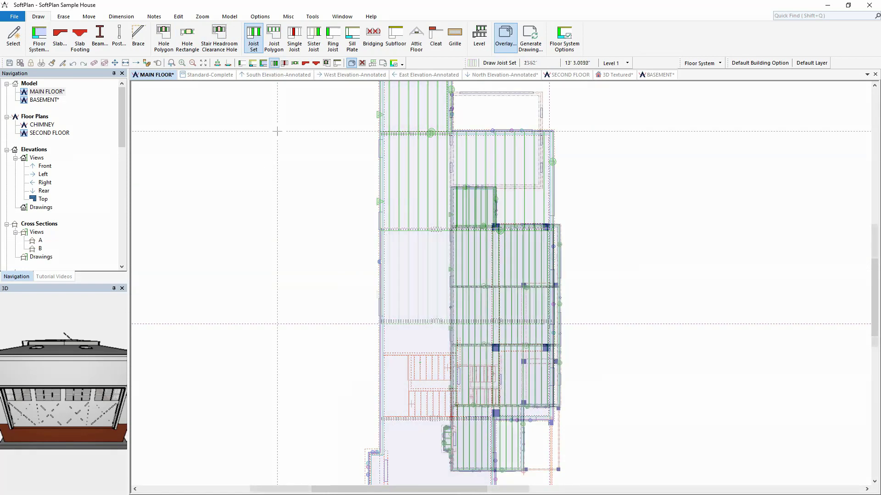
pyautogui.scroll(-2, 293, 133)
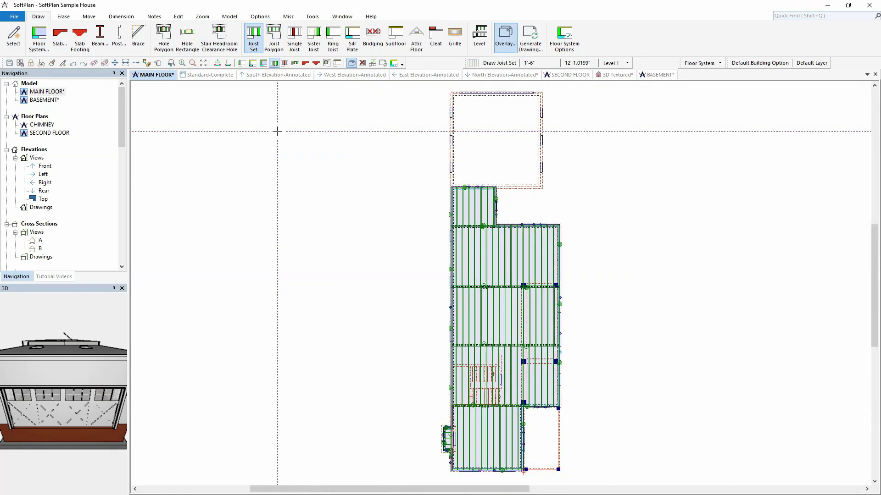
# Step: In Profile mode, set the garage wall tops to match the 10' house wall
pyautogui.click(719, 63)
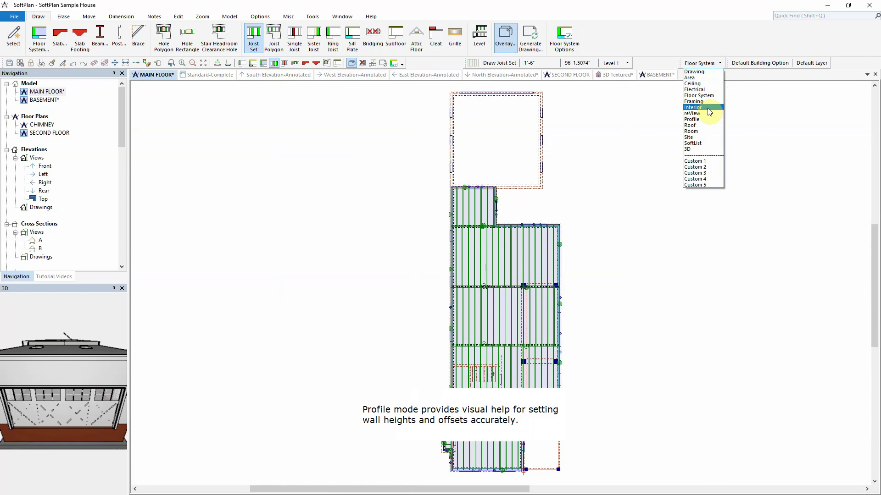
pyautogui.click(703, 119)
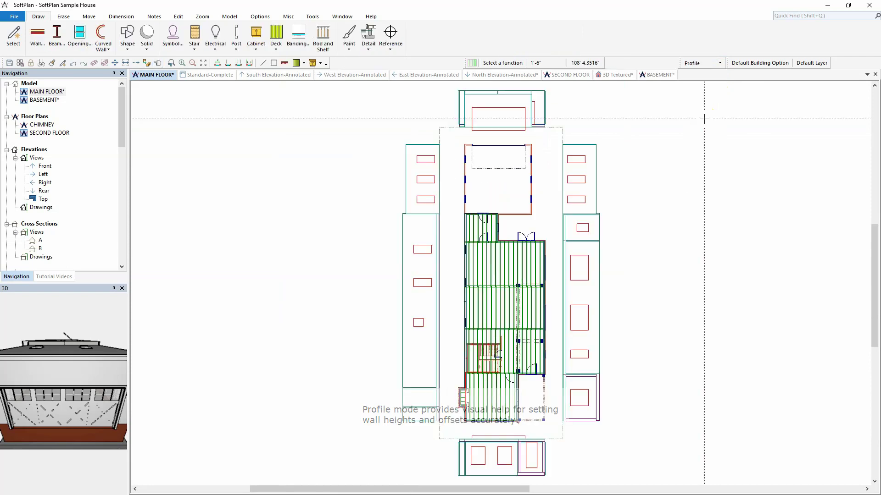
pyautogui.click(177, 17)
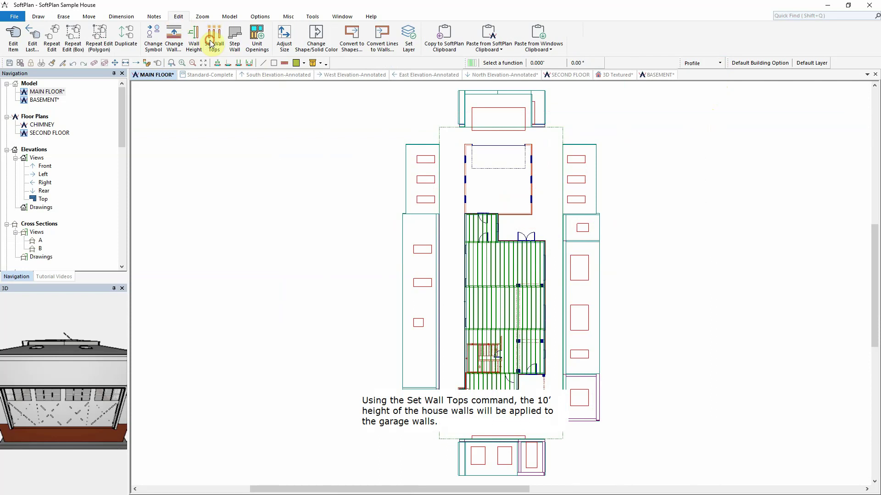
pyautogui.click(544, 249)
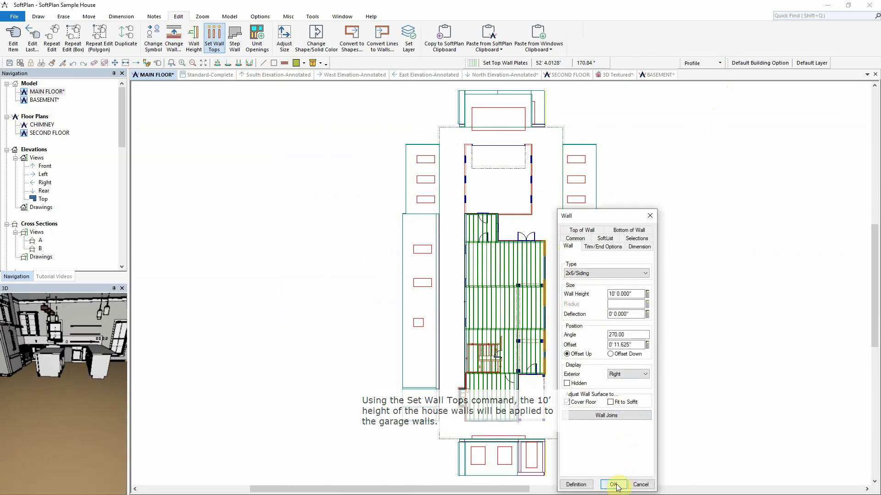
pyautogui.click(613, 484)
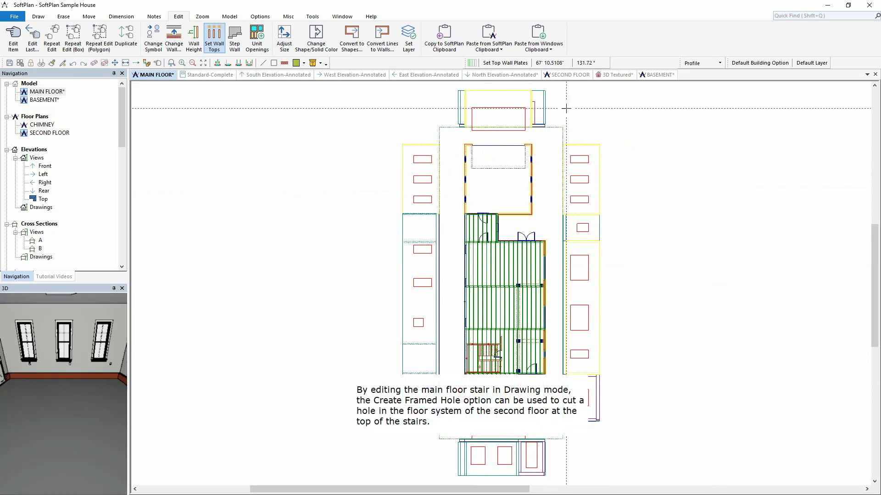
# Step: Open the SECOND FLOOR plan in a new vertical tab group beside the main floor
pyautogui.click(569, 75)
pyautogui.rightClick(568, 74)
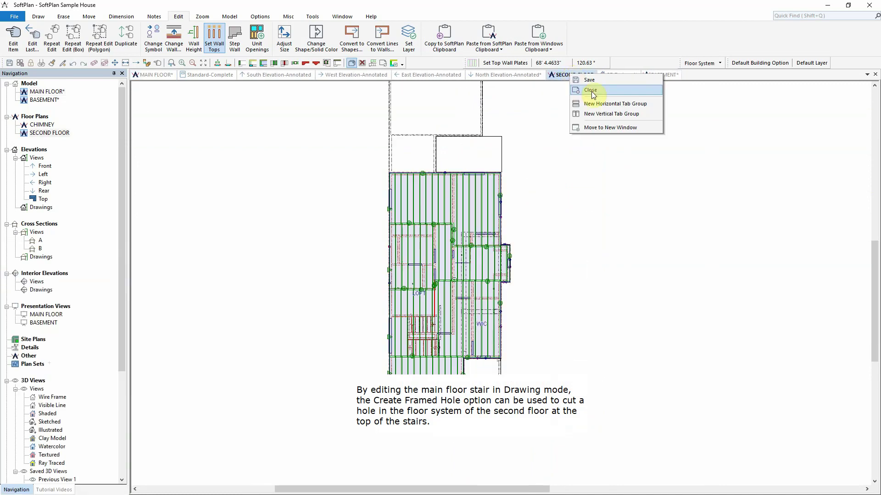
pyautogui.click(612, 115)
pyautogui.scroll(3, 686, 385)
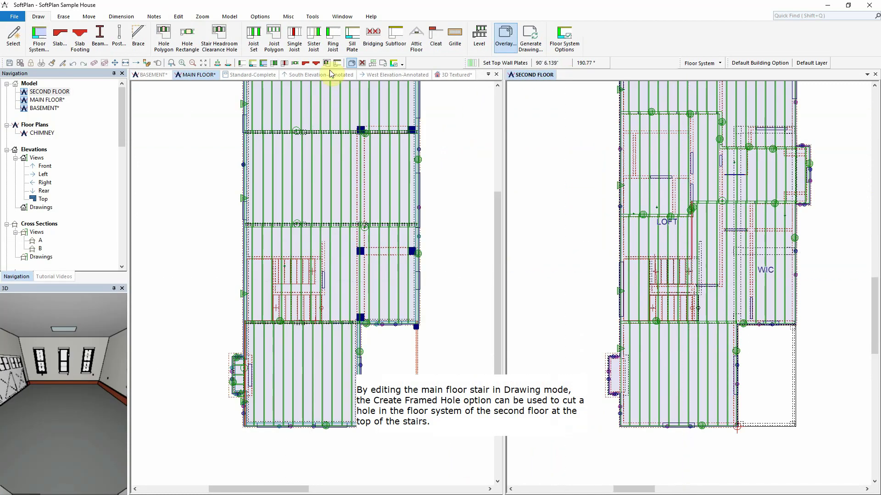
# Step: Switch the main floor to Drawing mode and enable Create Framed Hole in the stair's options
pyautogui.click(697, 65)
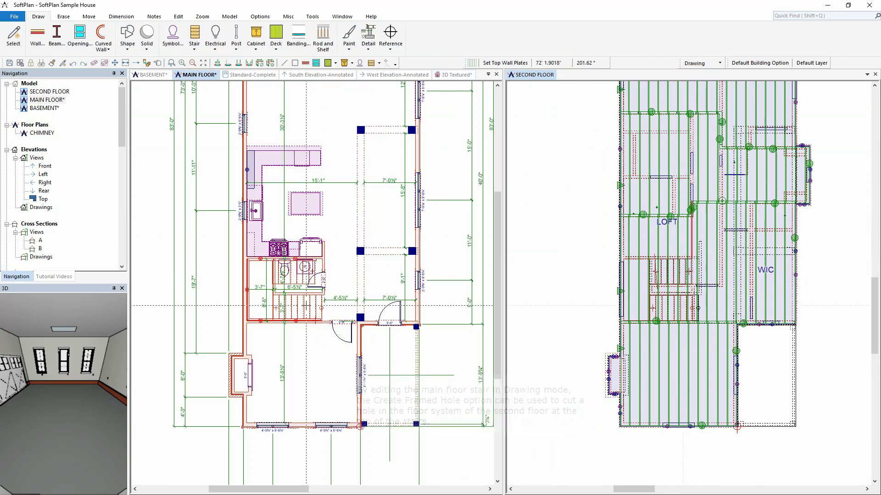
pyautogui.rightClick(306, 309)
pyautogui.click(344, 131)
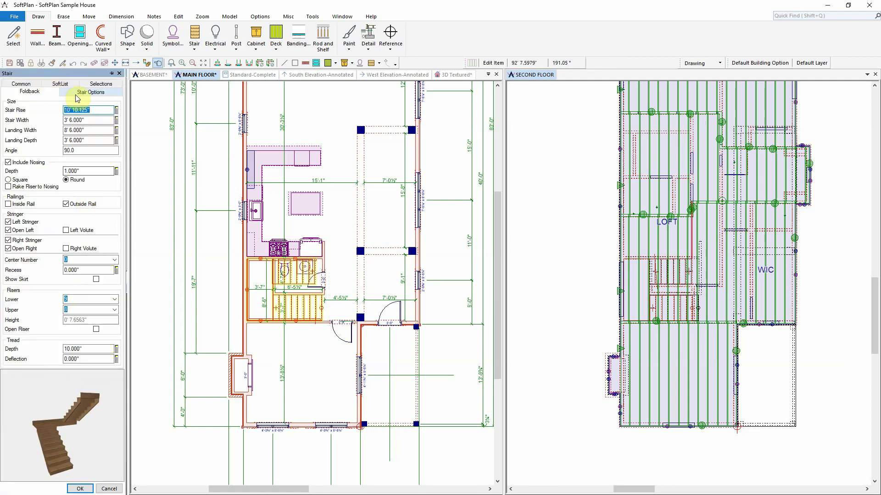
pyautogui.click(86, 94)
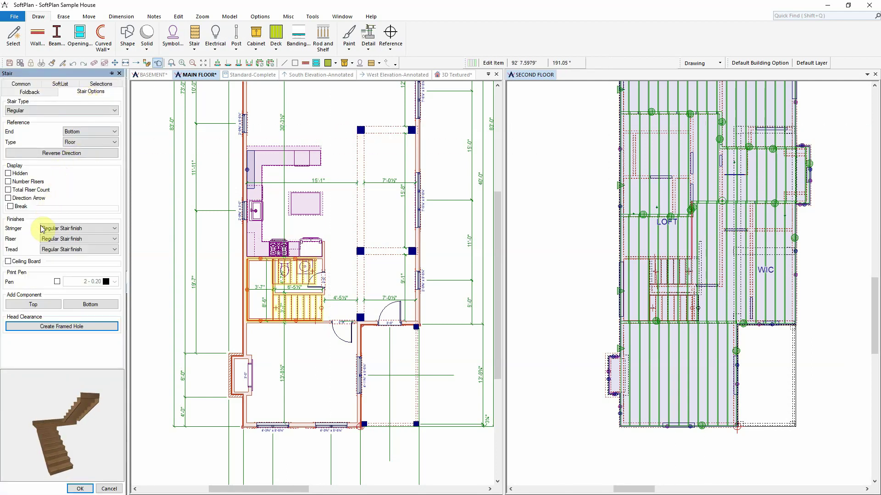
pyautogui.click(54, 329)
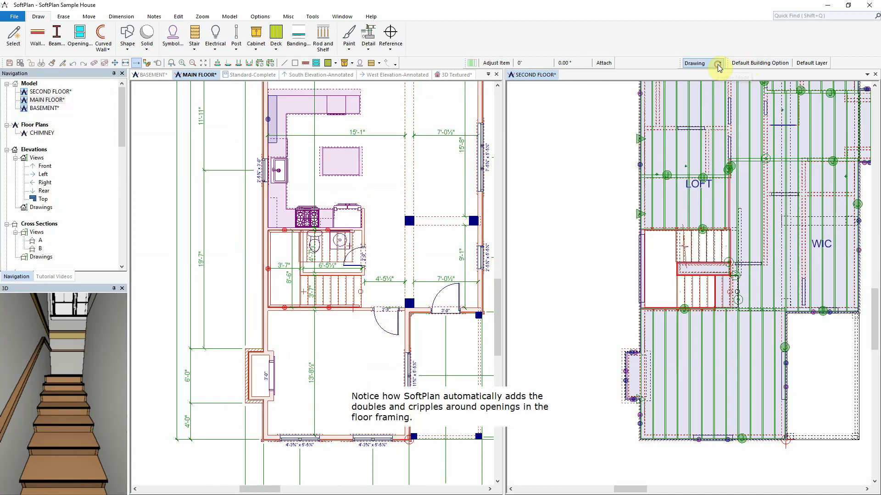
# Step: Return the drawing mode to Floor System framing
pyautogui.click(718, 64)
pyautogui.click(699, 89)
pyautogui.scroll(-1, 594, 232)
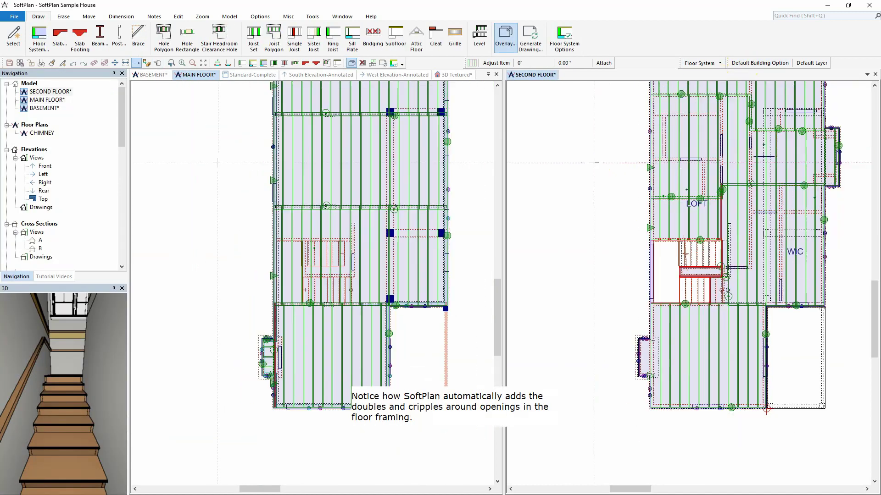
pyautogui.scroll(-2, 595, 232)
pyautogui.scroll(-1, 594, 232)
pyautogui.scroll(-1, 594, 232)
pyautogui.scroll(-1, 596, 235)
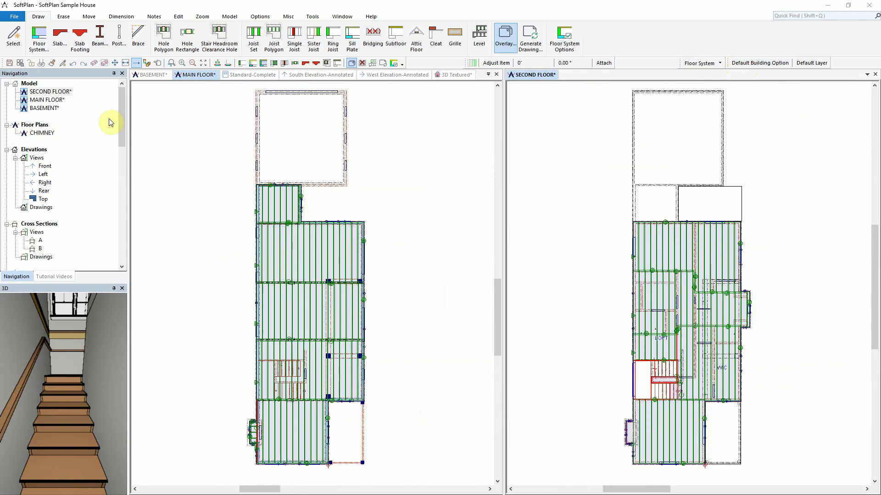
# Step: Open the 3D Framing Shaded view and rotate it through corner and end-on views
pyautogui.moveTo(122, 136); pyautogui.dragTo(110, 234)
pyautogui.click(50, 233)
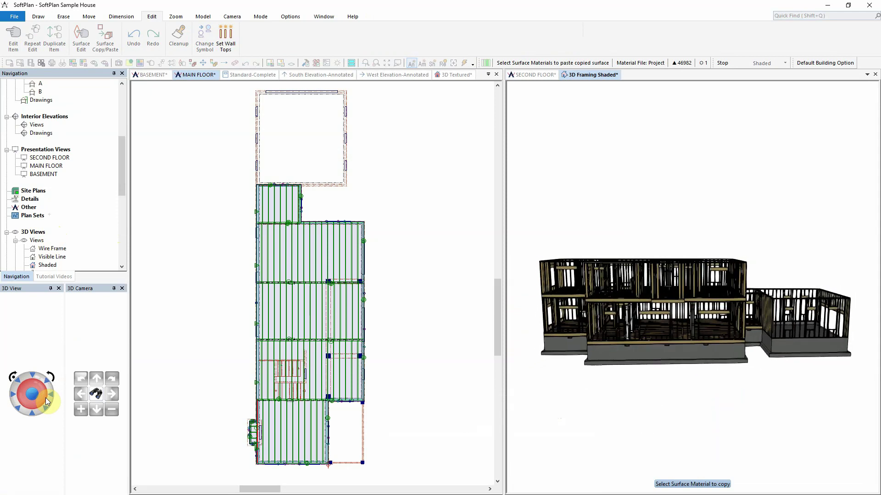
pyautogui.click(44, 402)
pyautogui.click(42, 403)
pyautogui.click(42, 403)
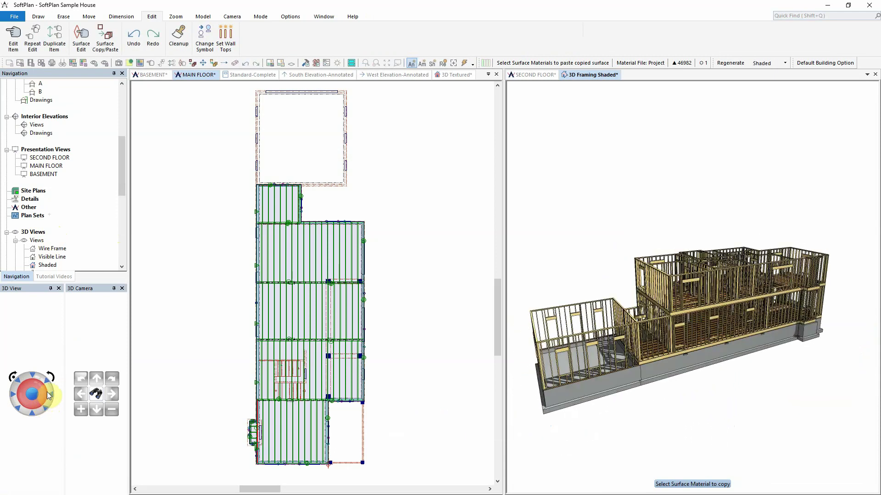
pyautogui.click(43, 387)
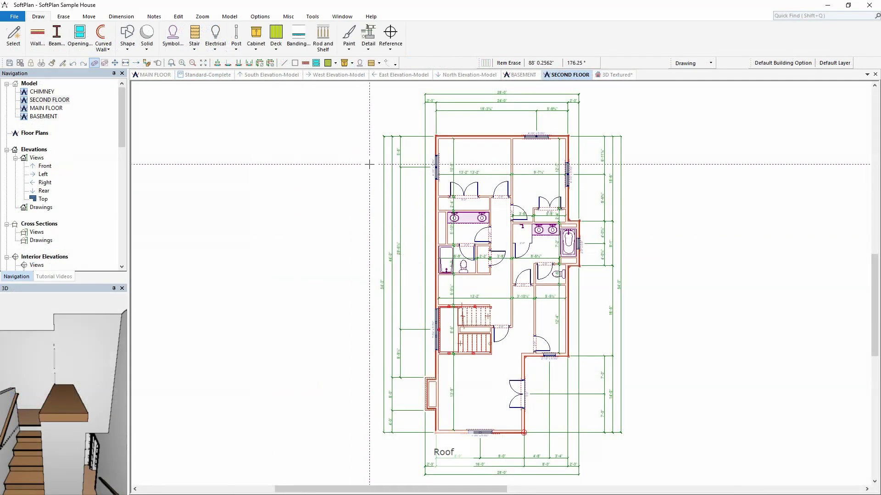
# Step: Switch to the Roof layer and set default roof pitch 10, overhang 16, heel height 5
pyautogui.click(700, 62)
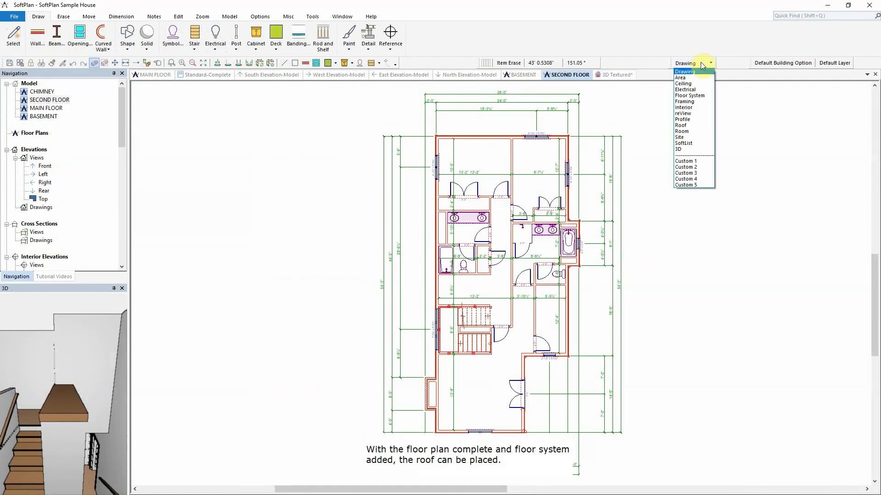
pyautogui.click(698, 122)
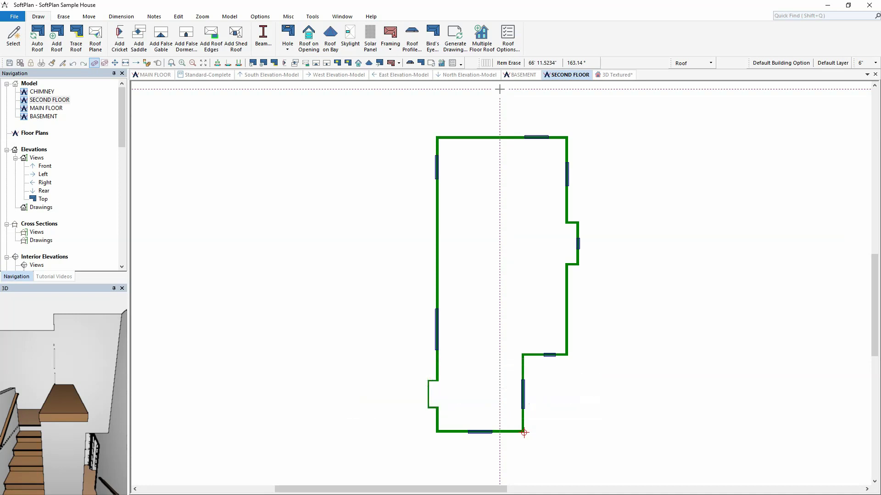
pyautogui.click(508, 36)
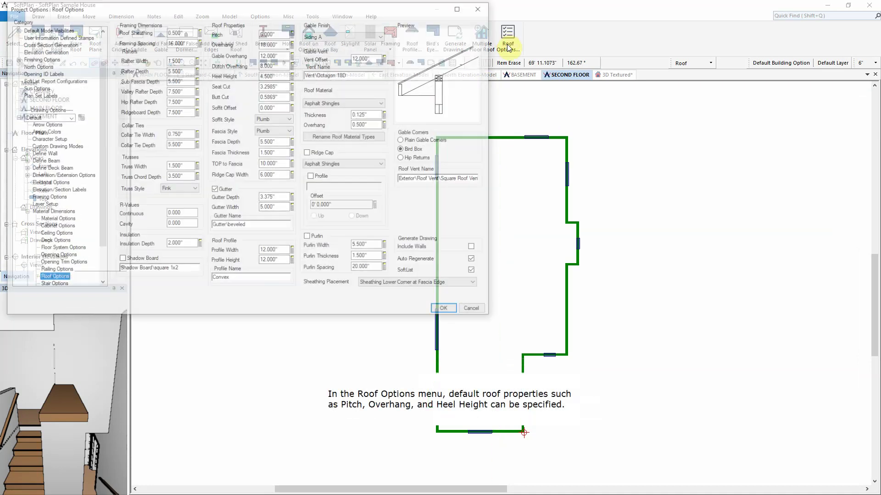
pyautogui.doubleClick(283, 32)
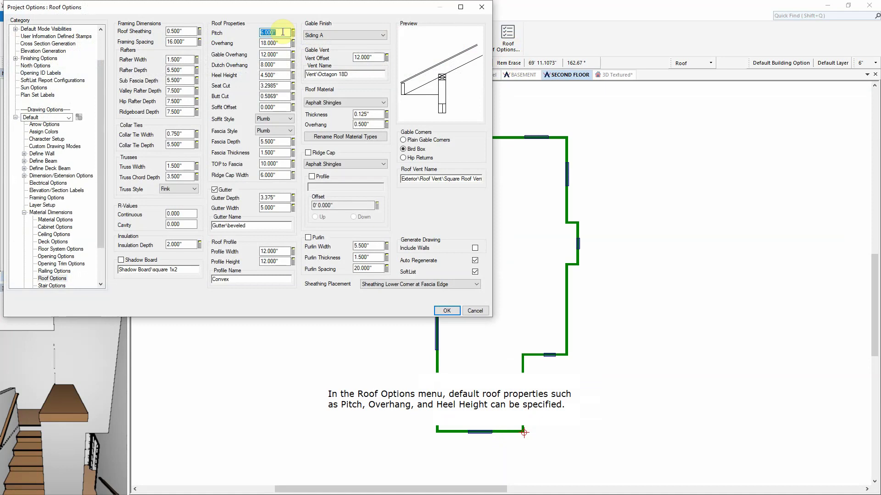
pyautogui.write('10')
pyautogui.press('Tab')
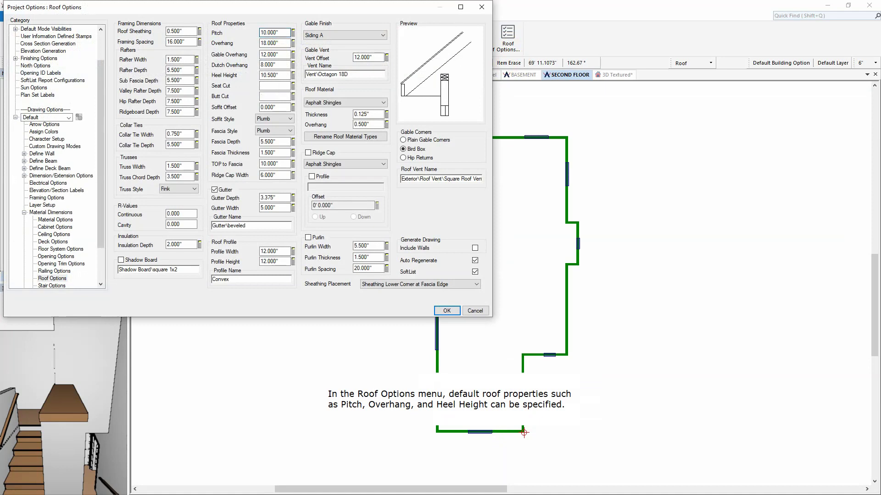
pyautogui.click(279, 43)
pyautogui.press('BackSpace')
pyautogui.write('6')
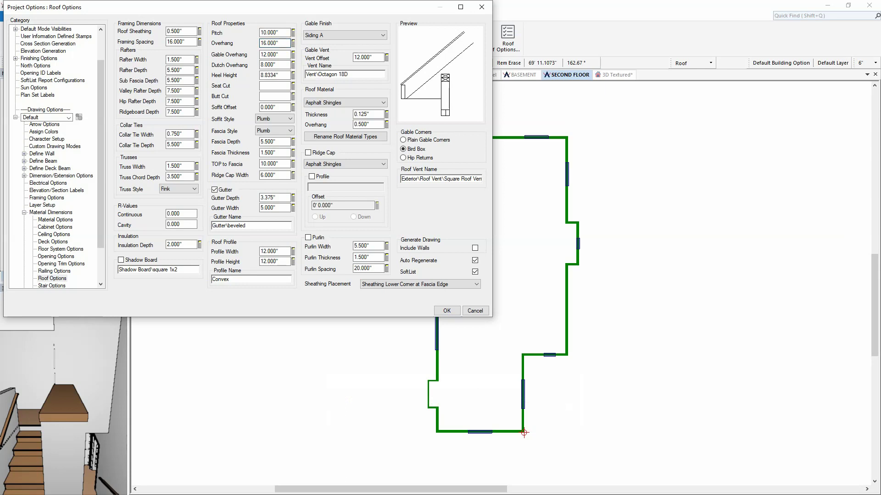
pyautogui.click(284, 76)
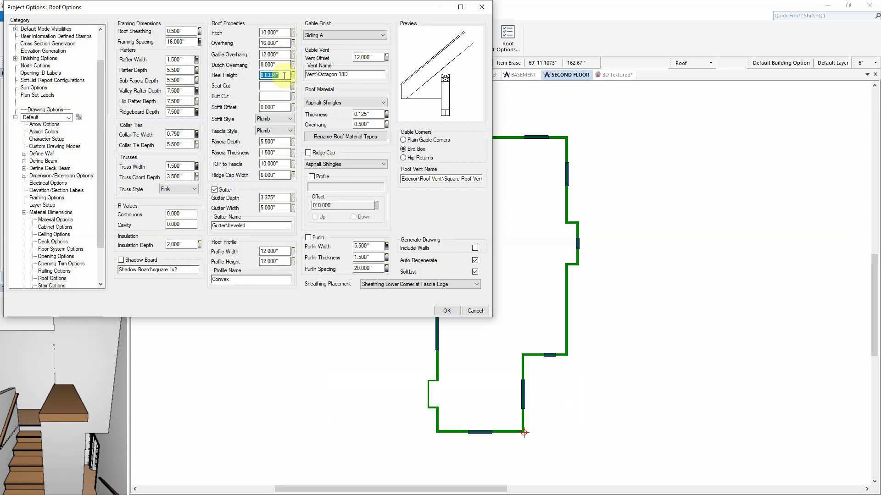
pyautogui.write('5')
pyautogui.press('Tab')
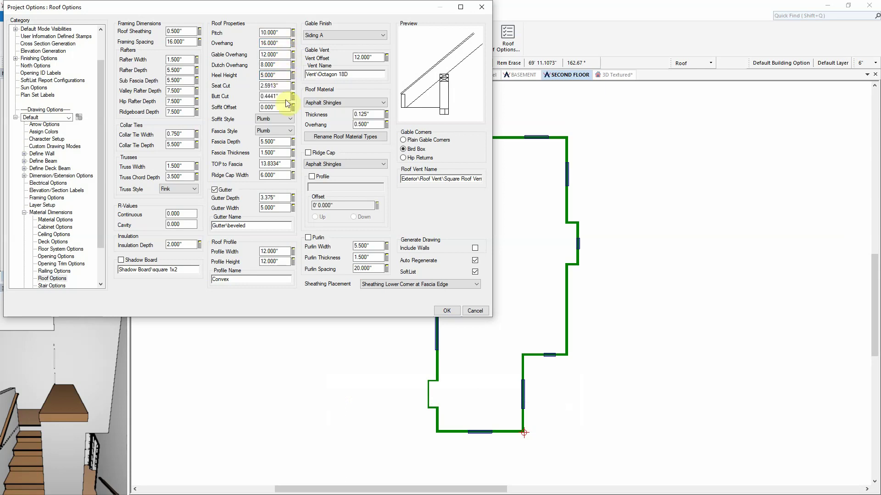
# Step: Auto-generate a multiple-floor hip roof without including walls, and view it in 3D Textured
pyautogui.click(453, 312)
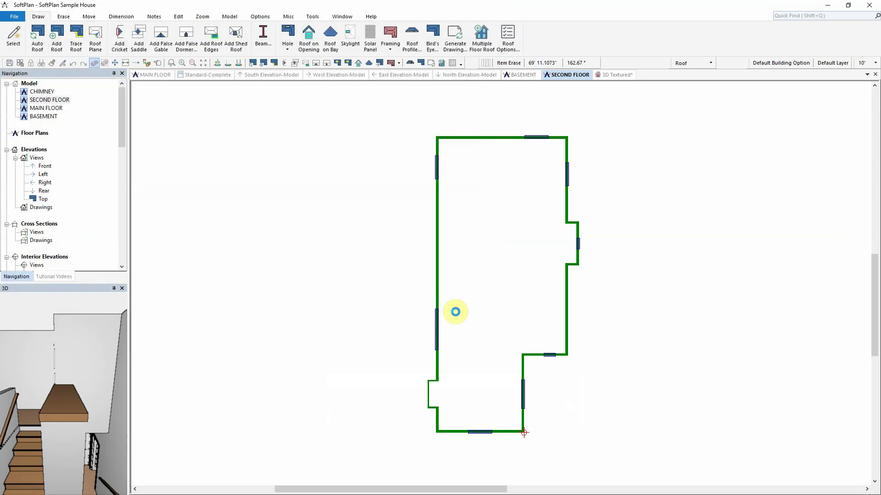
pyautogui.click(488, 47)
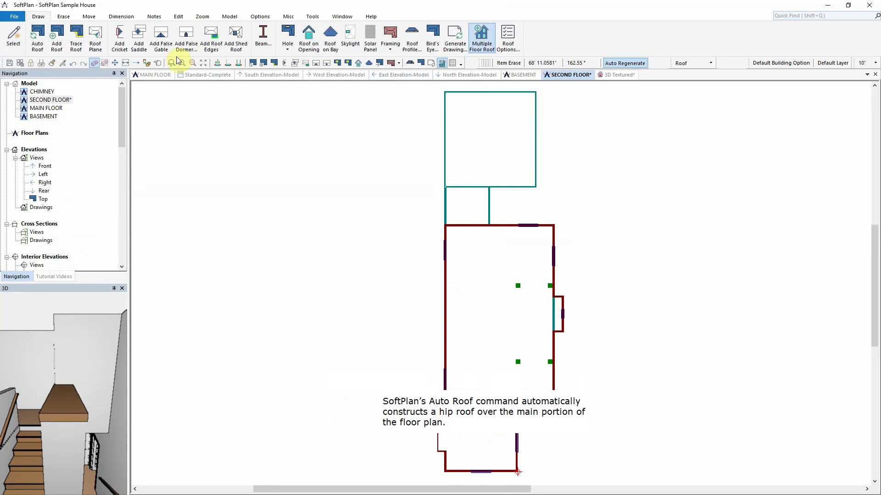
pyautogui.click(39, 39)
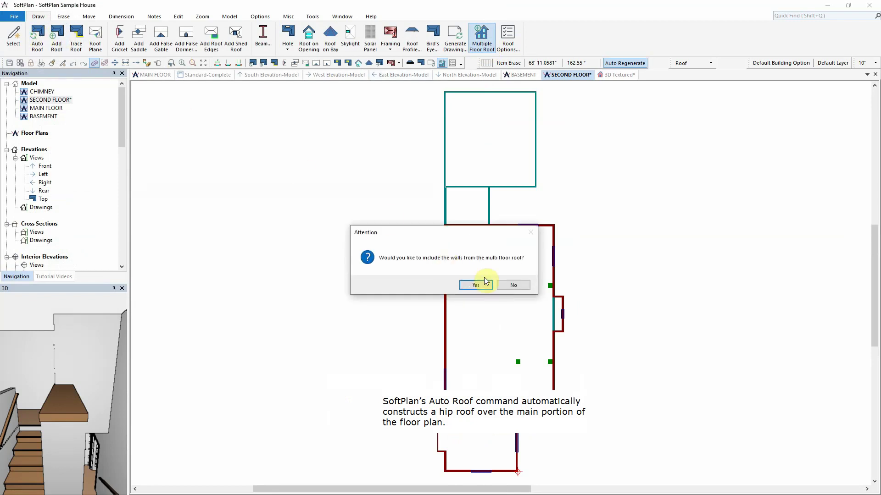
pyautogui.click(512, 284)
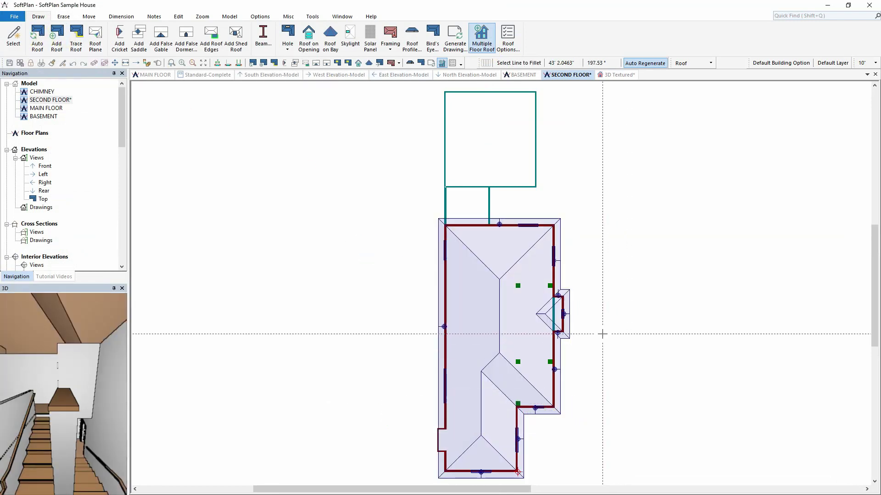
pyautogui.click(619, 74)
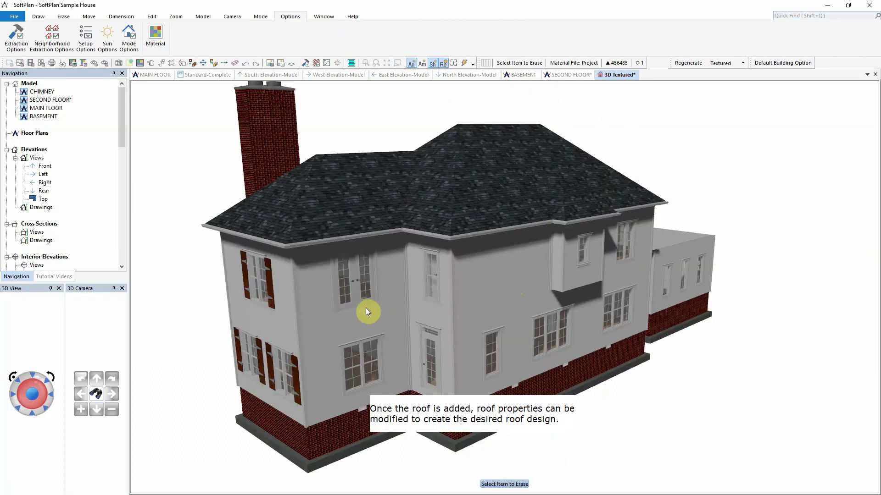
# Step: Change the first roof eave's plane from Hip to Gable
pyautogui.rightClick(266, 241)
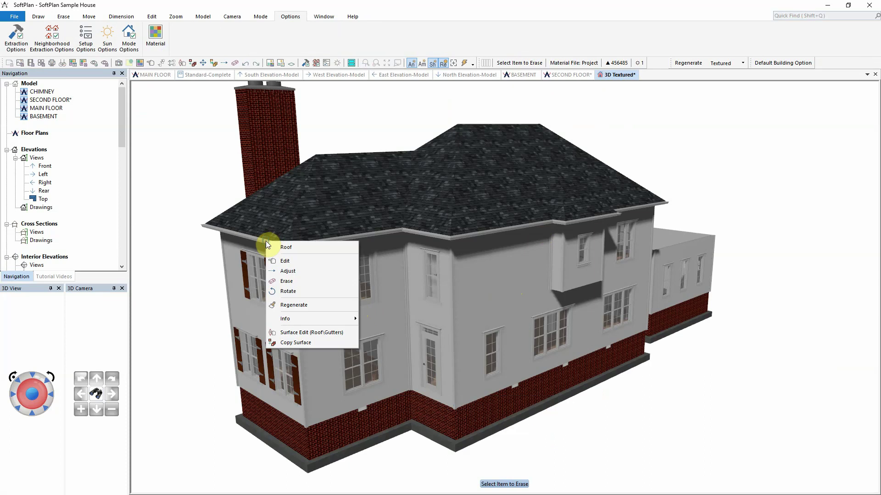
pyautogui.click(294, 263)
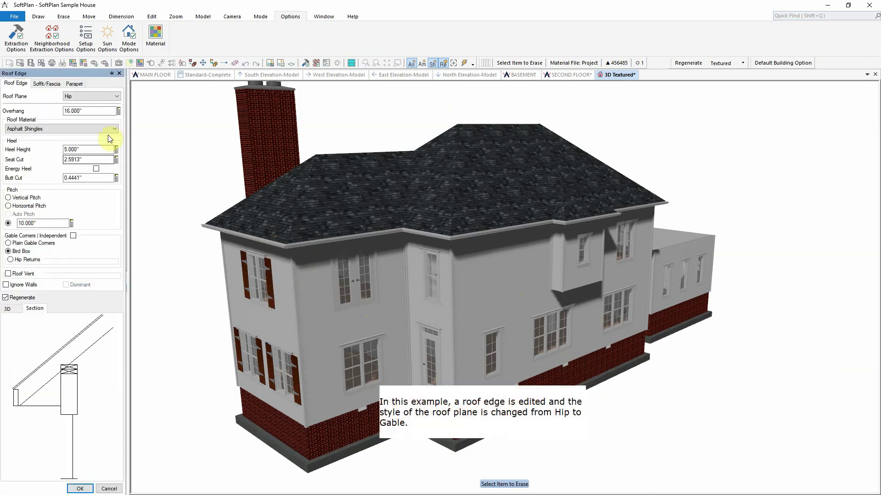
pyautogui.click(114, 96)
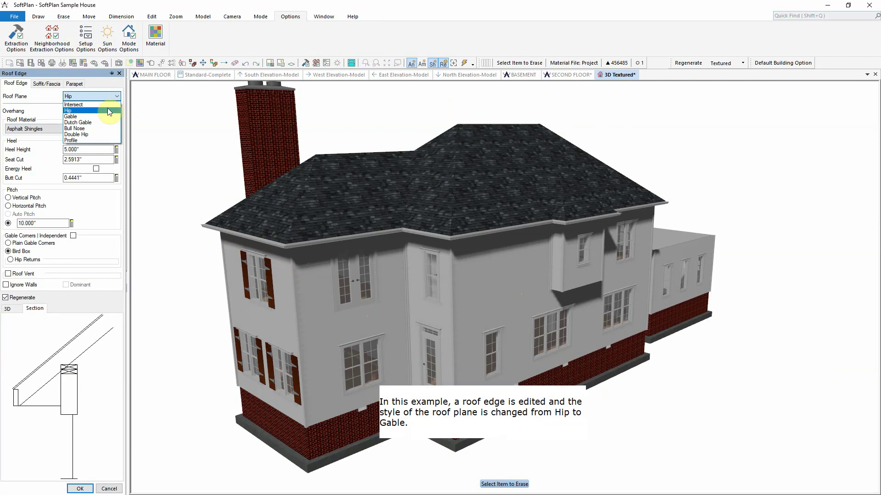
pyautogui.click(105, 116)
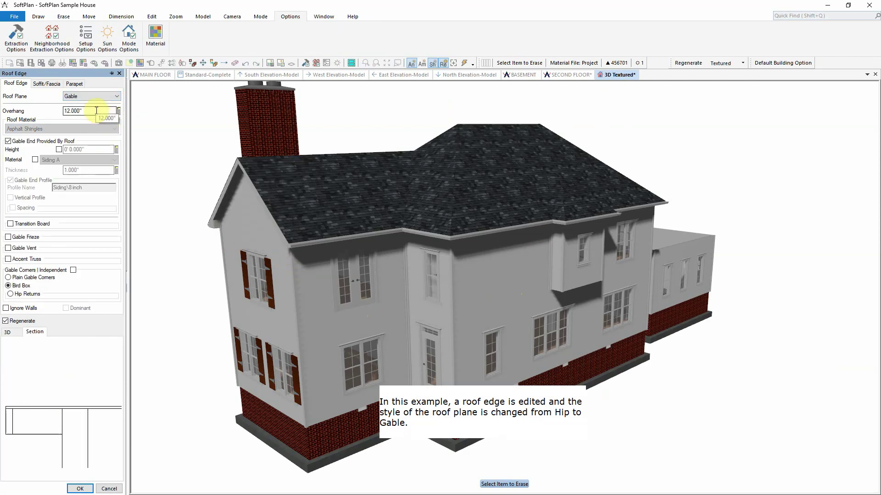
pyautogui.click(74, 489)
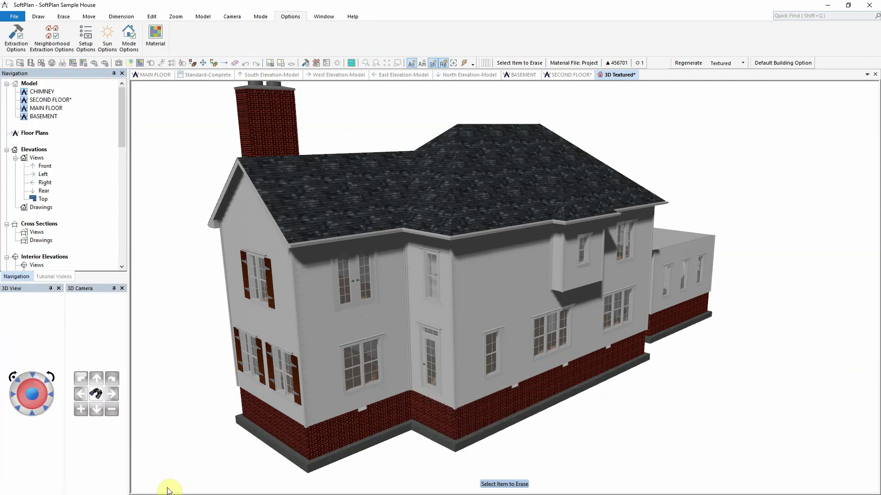
# Step: Repeat the gable edit on the front end and a third roof edge, viewing from above
pyautogui.rightClick(424, 234)
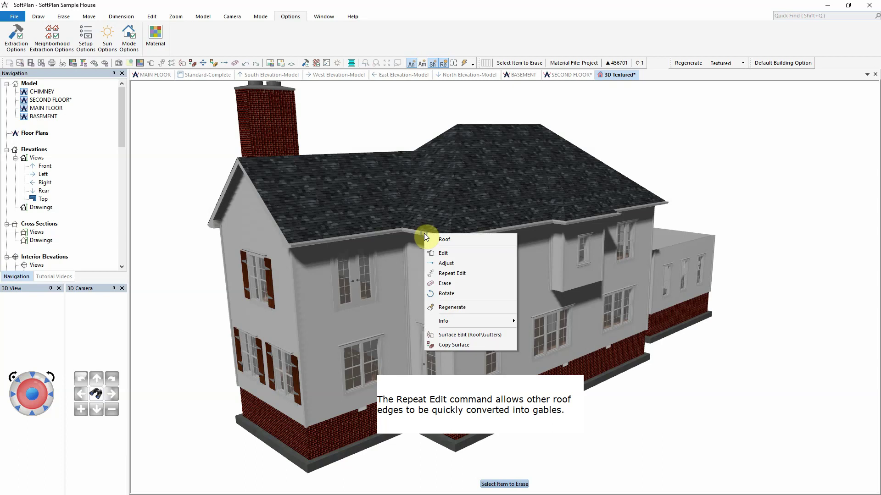
pyautogui.click(460, 275)
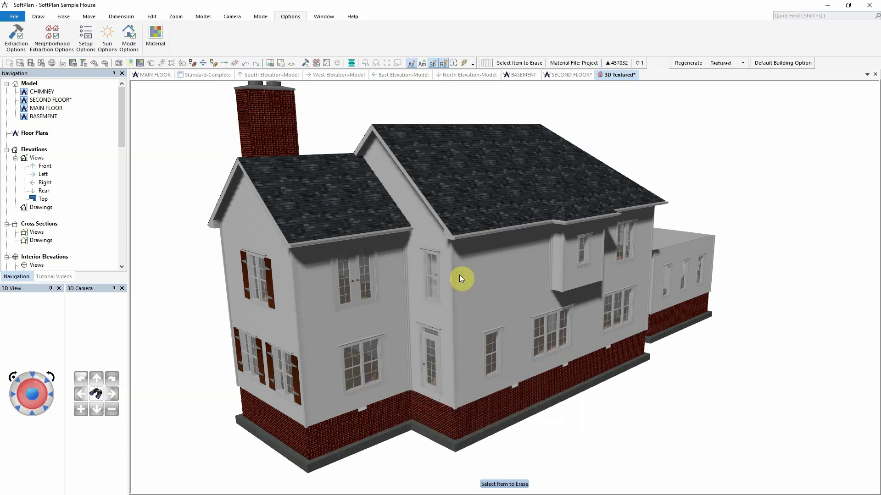
pyautogui.rightClick(604, 218)
pyautogui.click(640, 257)
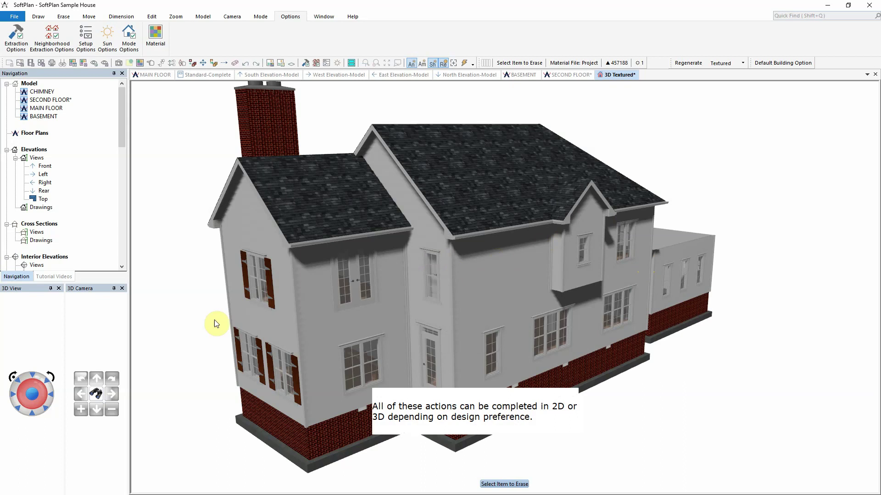
pyautogui.moveTo(46, 379); pyautogui.dragTo(31, 407)
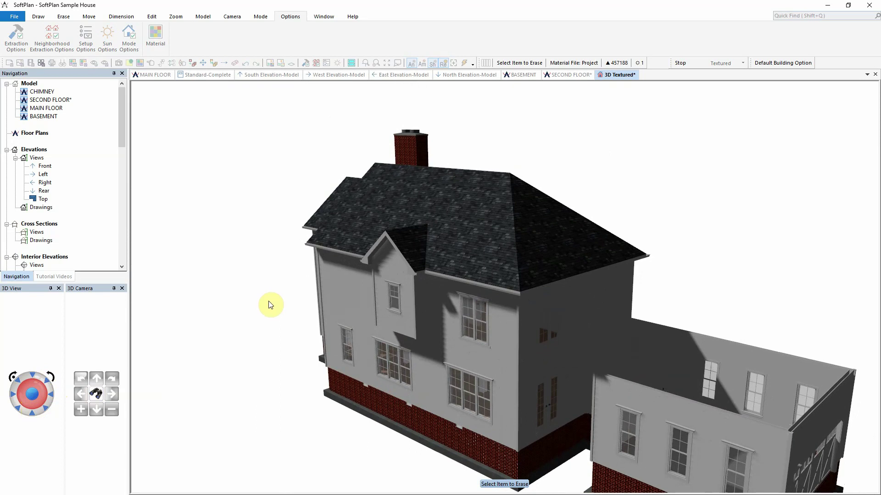
# Step: On the SECOND FLOOR plan, apply a gable to another roof edge
pyautogui.click(558, 76)
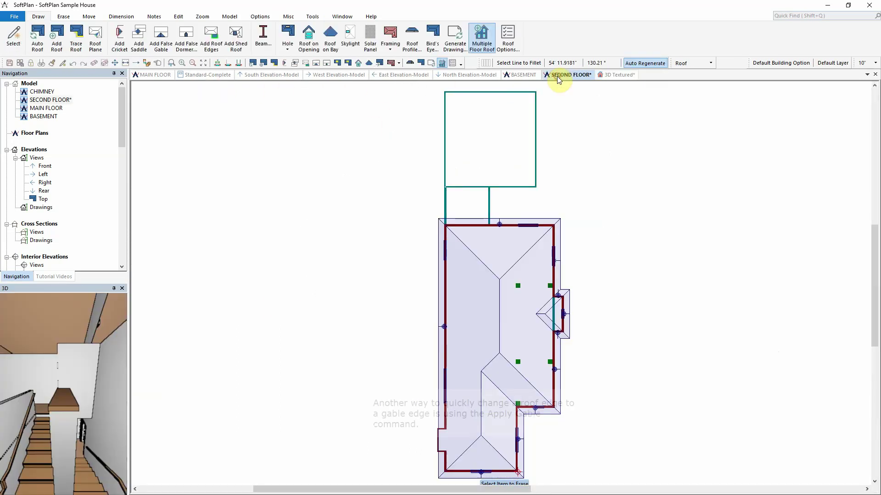
pyautogui.scroll(1, 499, 285)
pyautogui.scroll(2, 500, 296)
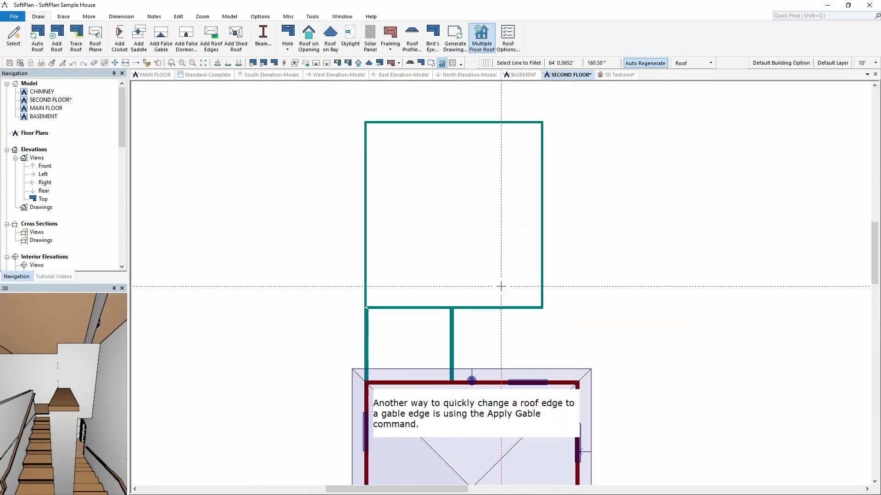
pyautogui.rightClick(490, 368)
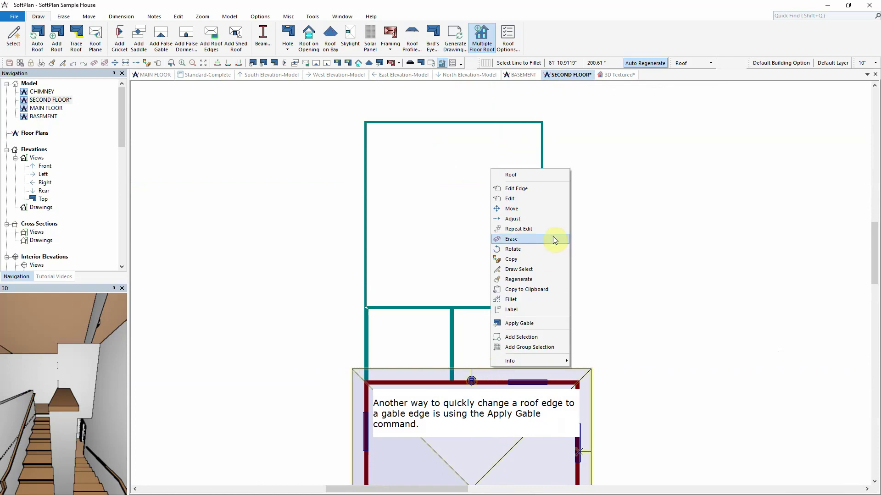
pyautogui.click(547, 323)
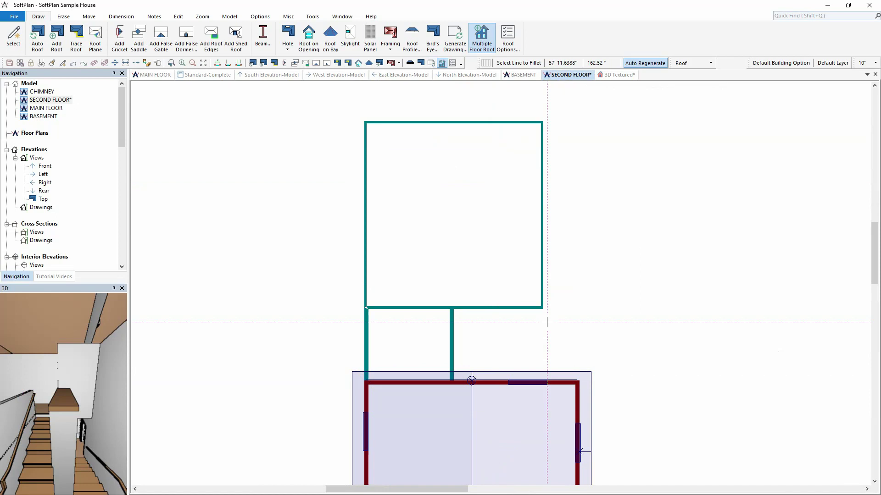
# Step: Trace a hip roof around the six-corner garage outline back to the house wall
pyautogui.click(79, 45)
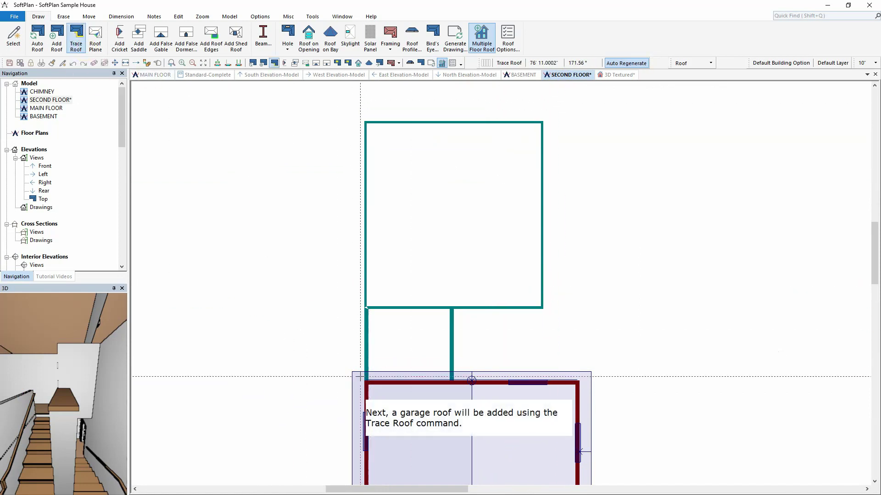
pyautogui.click(360, 117)
pyautogui.click(546, 117)
pyautogui.click(546, 313)
pyautogui.click(458, 313)
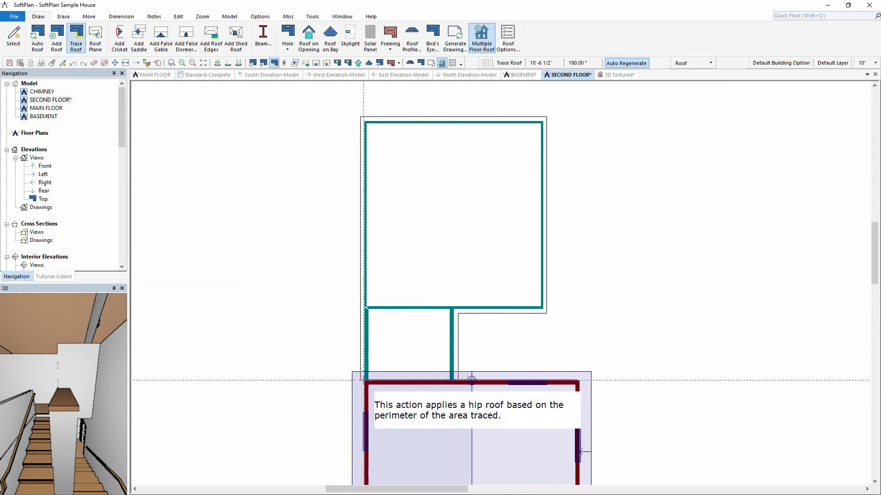
pyautogui.click(457, 380)
pyautogui.click(357, 380)
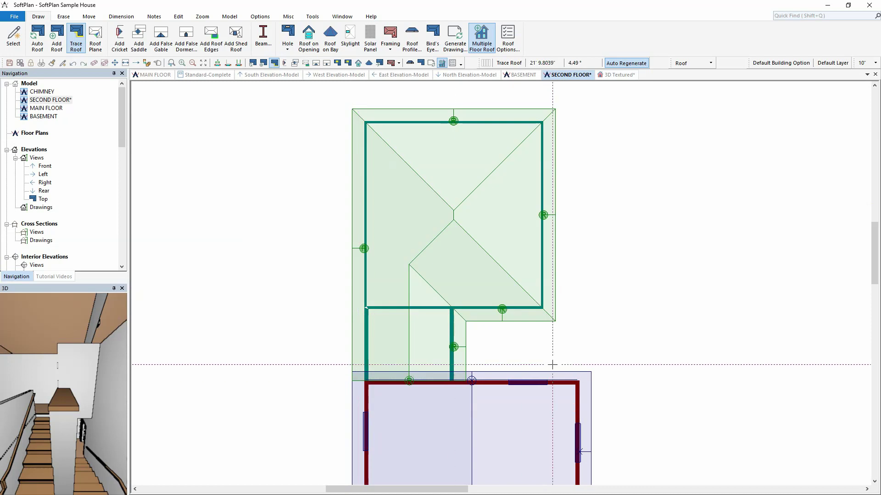
# Step: Review the West, East and North Elevation-Model views and the 3D Textured model
pyautogui.scroll(-2, 550, 364)
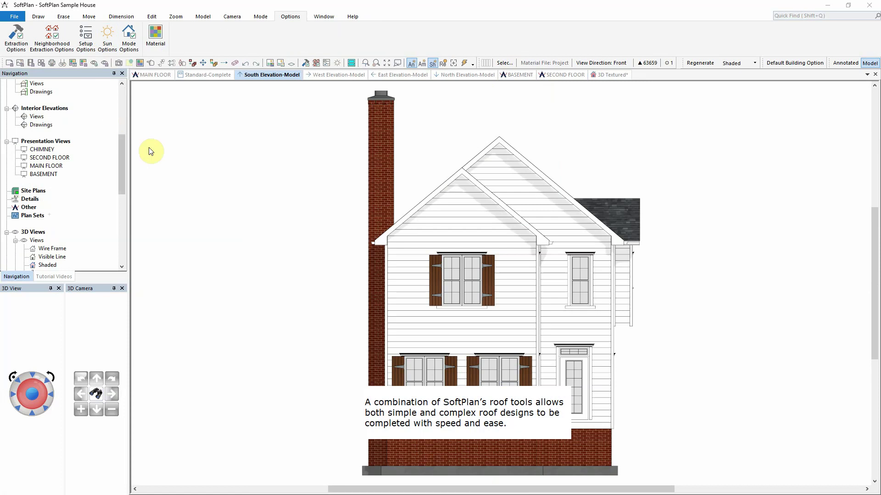
pyautogui.click(332, 77)
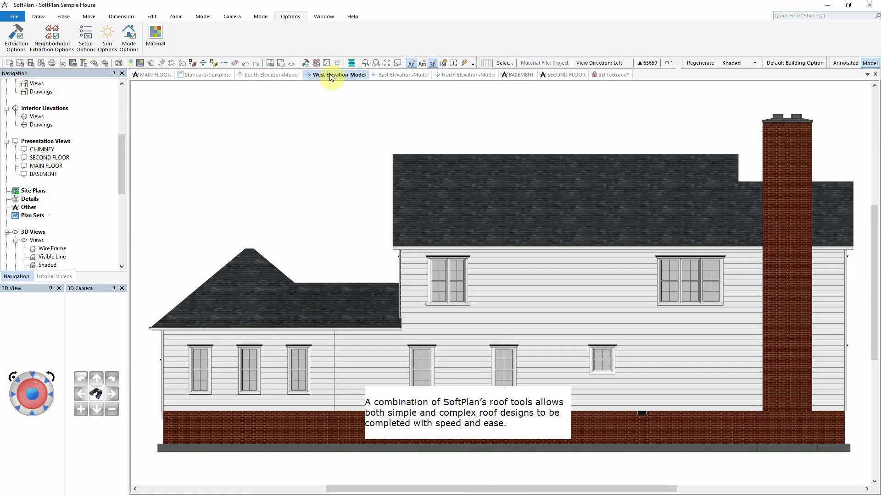
pyautogui.click(405, 75)
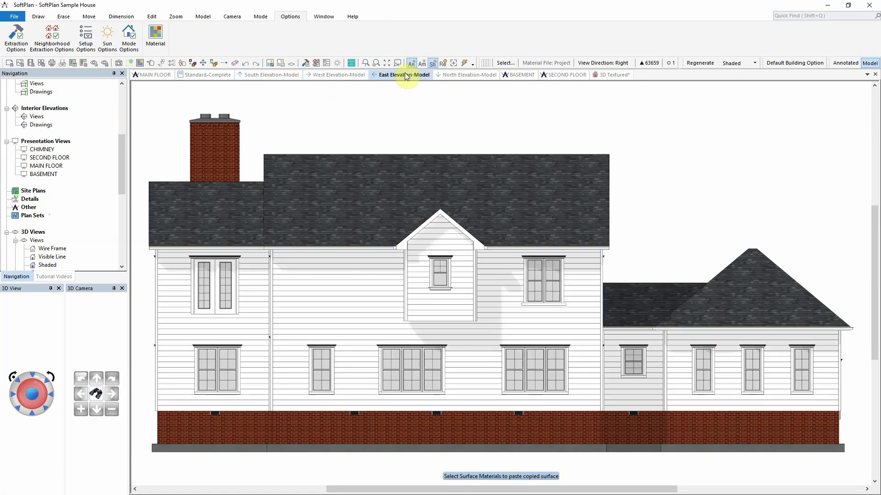
pyautogui.click(462, 76)
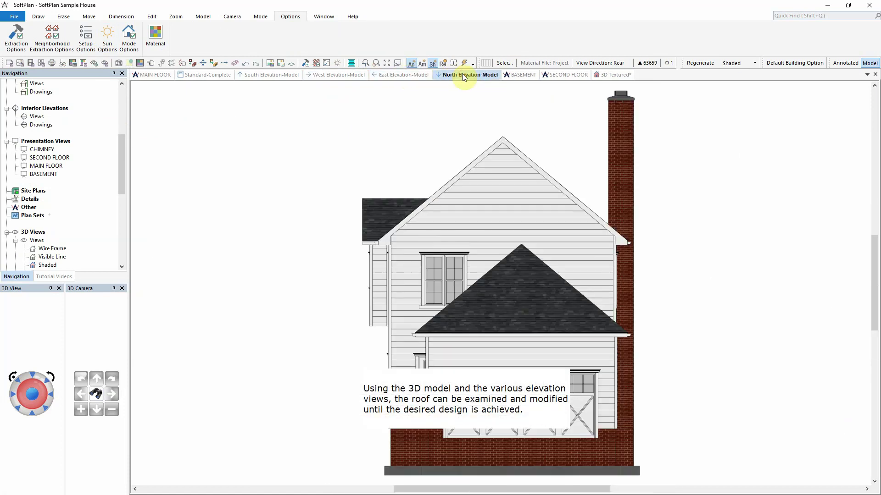
pyautogui.click(609, 76)
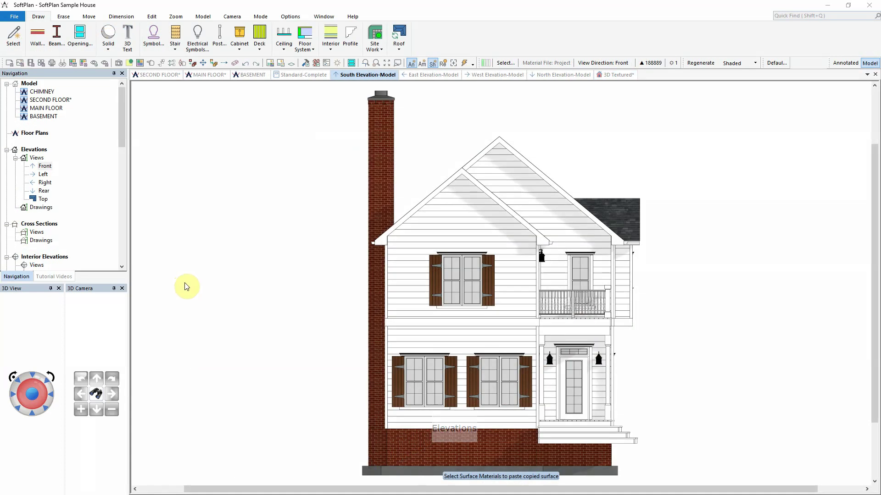
# Step: Add a gable frieze and a 12x18 rectangular gable vent to the front gable
pyautogui.rightClick(443, 197)
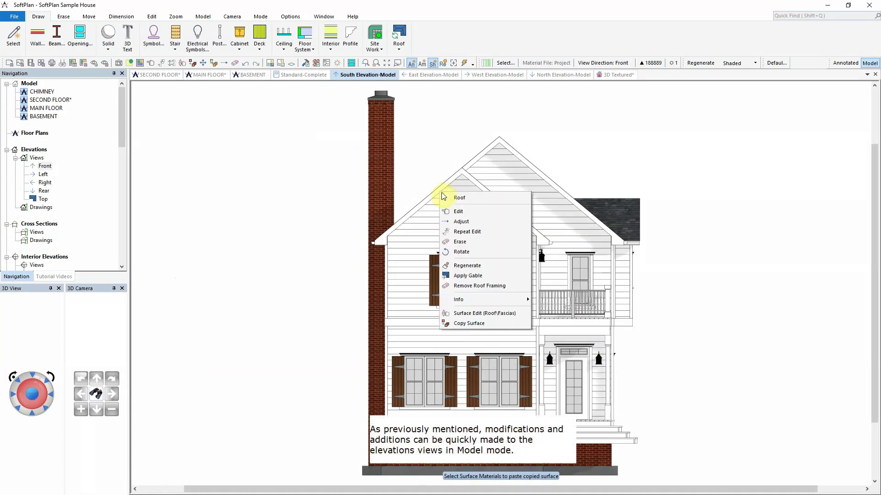
pyautogui.click(469, 213)
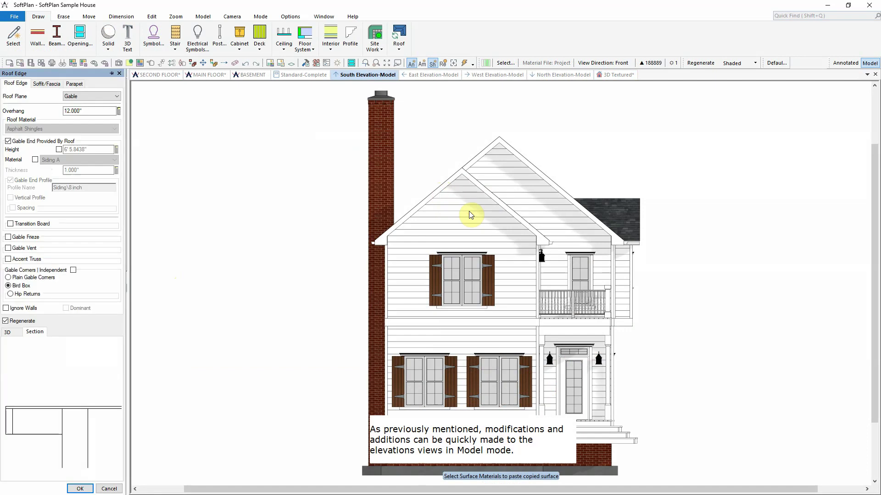
pyautogui.click(32, 242)
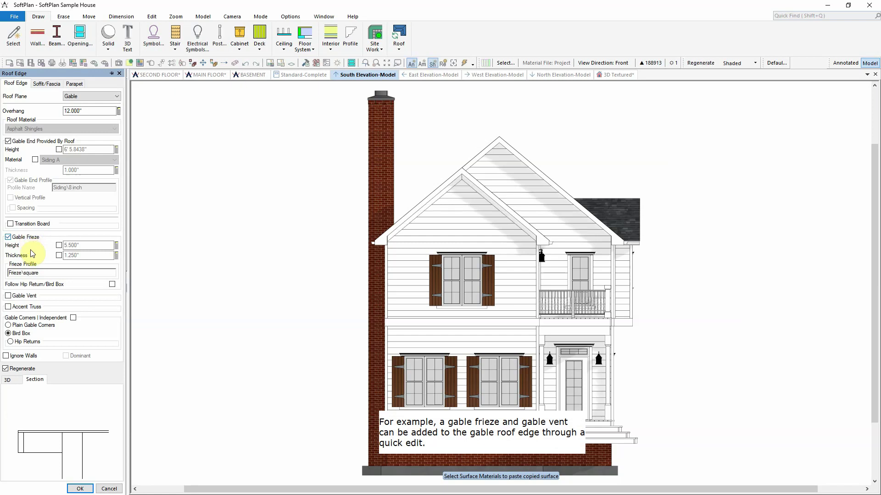
pyautogui.click(23, 296)
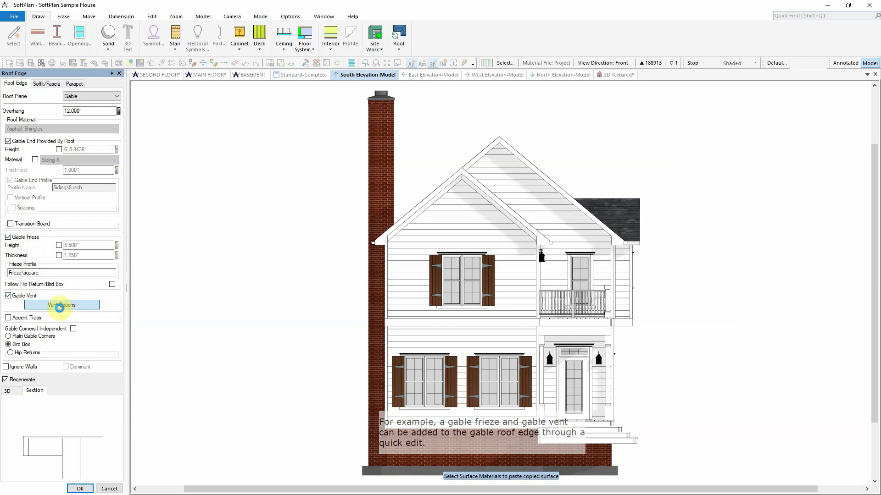
pyautogui.click(59, 305)
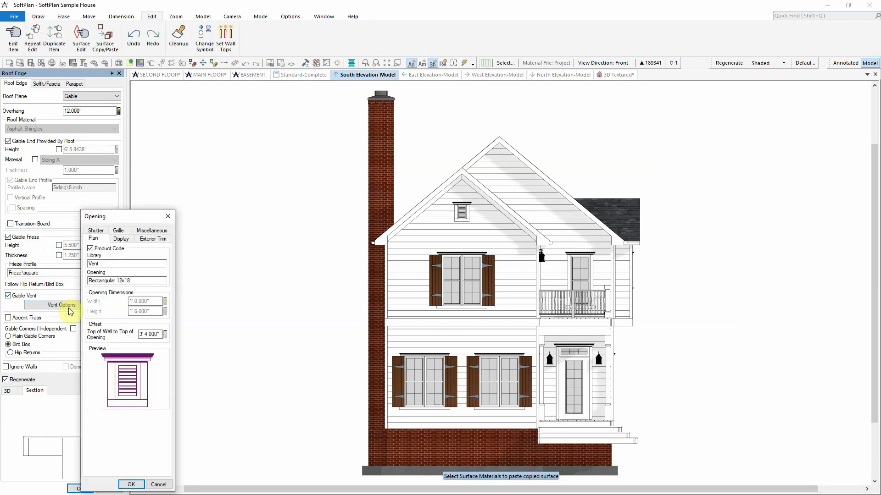
pyautogui.click(132, 485)
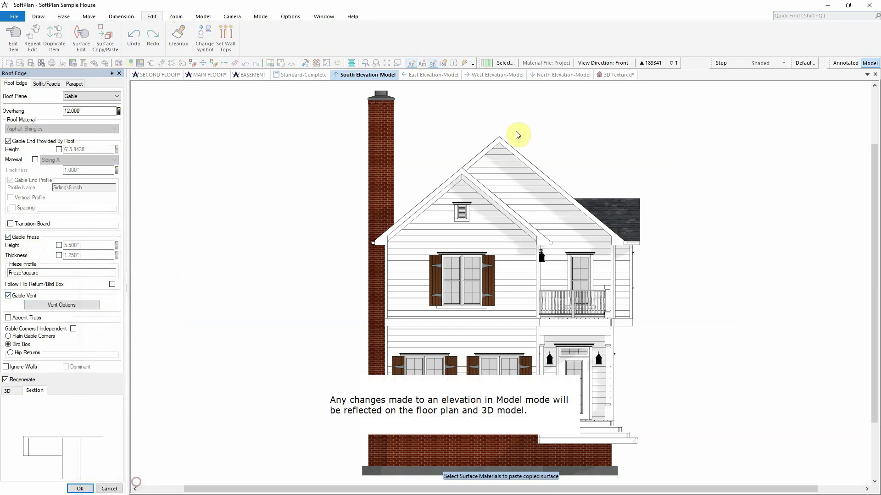
pyautogui.click(80, 488)
# Step: Add a gable frieze to the taller gable
pyautogui.rightClick(487, 156)
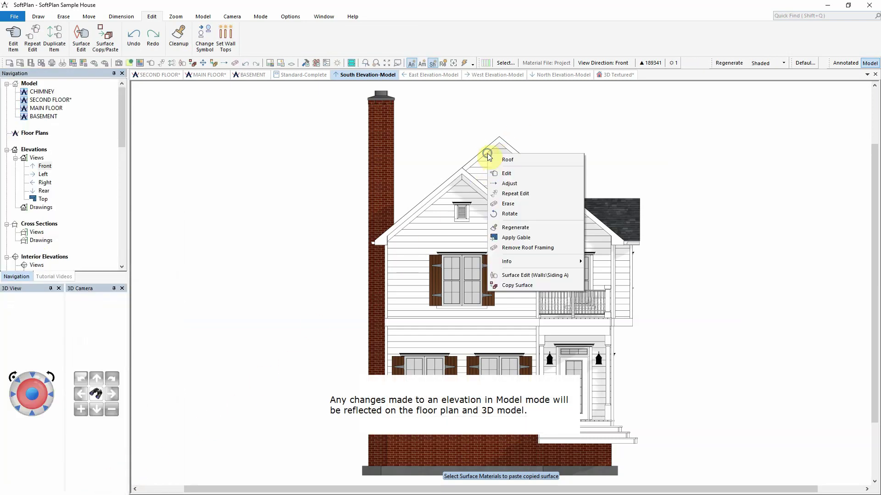
pyautogui.click(545, 178)
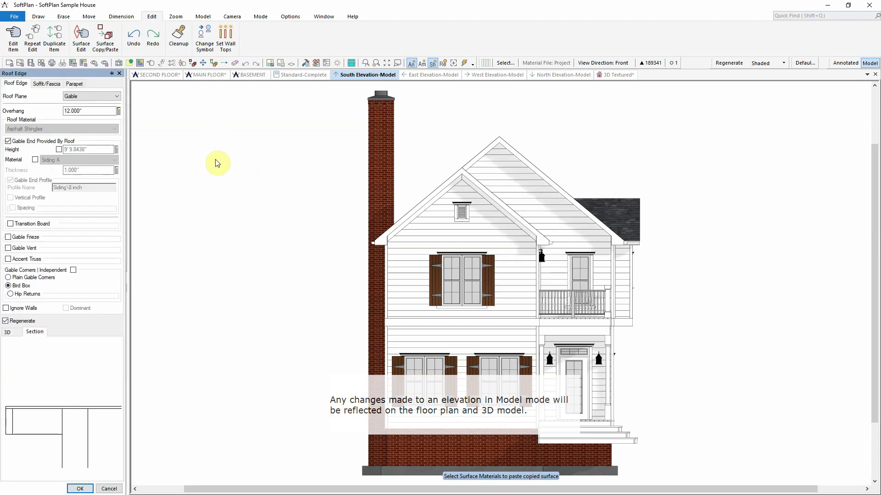
pyautogui.click(28, 237)
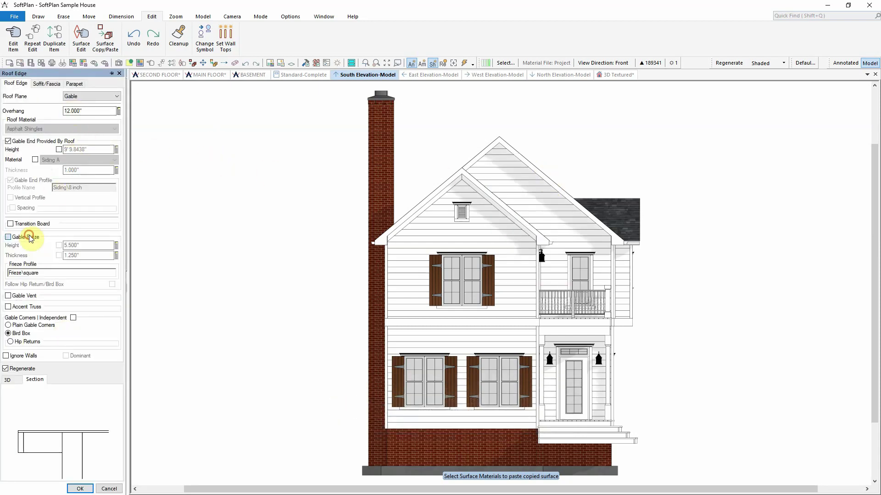
pyautogui.click(79, 488)
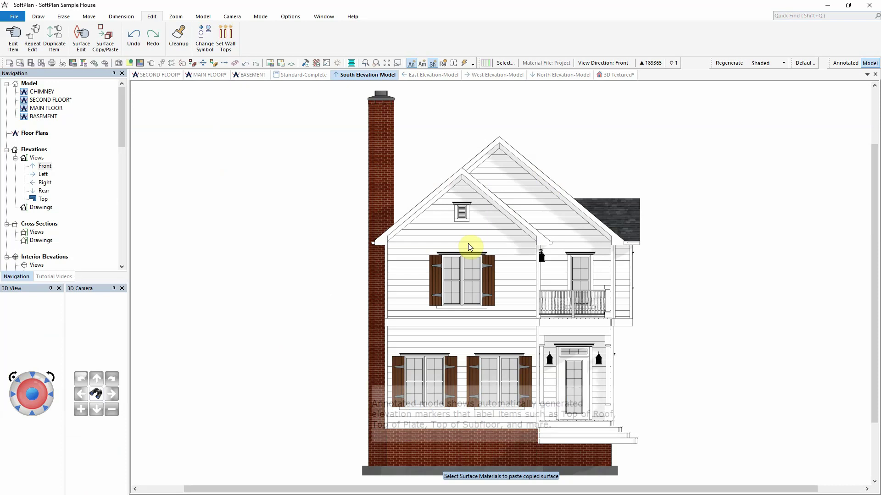
# Step: Switch to the Annotated south elevation and turn off Show On Left for level markers
pyautogui.click(845, 63)
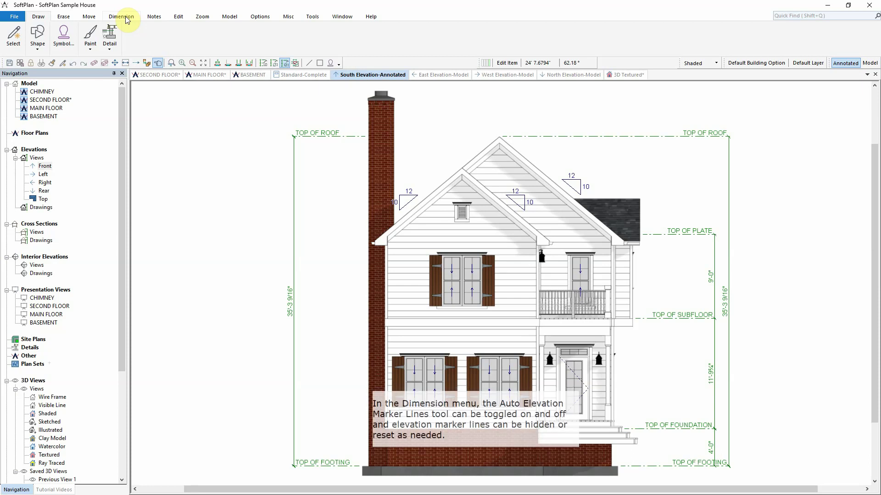
pyautogui.click(127, 20)
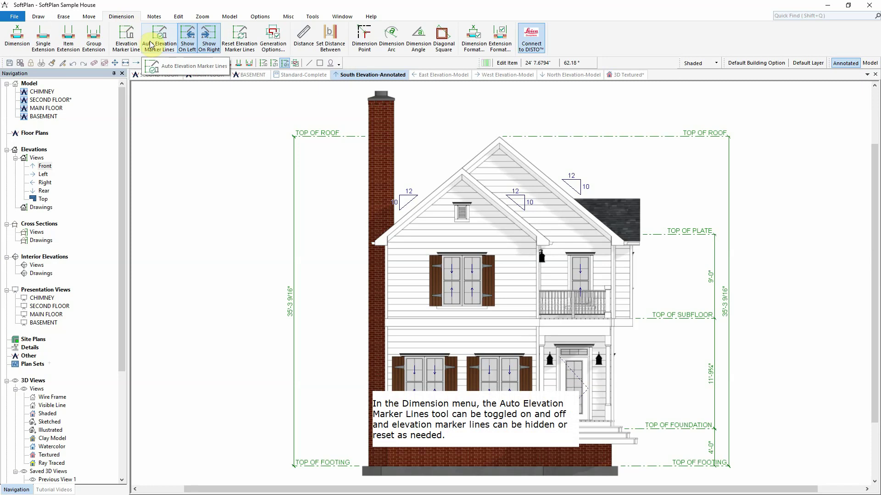
pyautogui.click(188, 45)
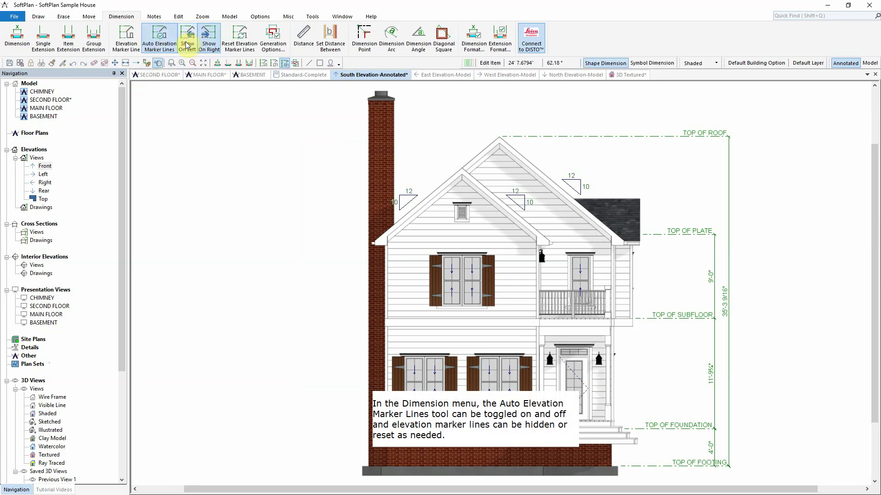
pyautogui.click(154, 16)
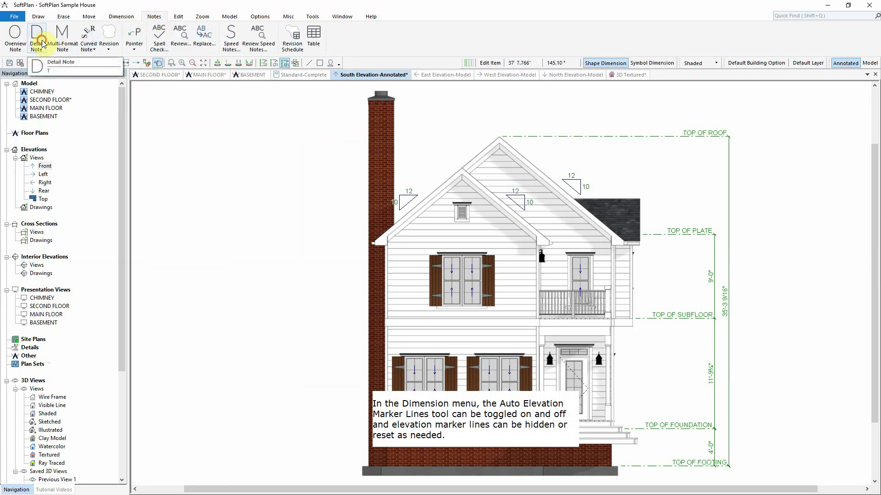
pyautogui.click(41, 43)
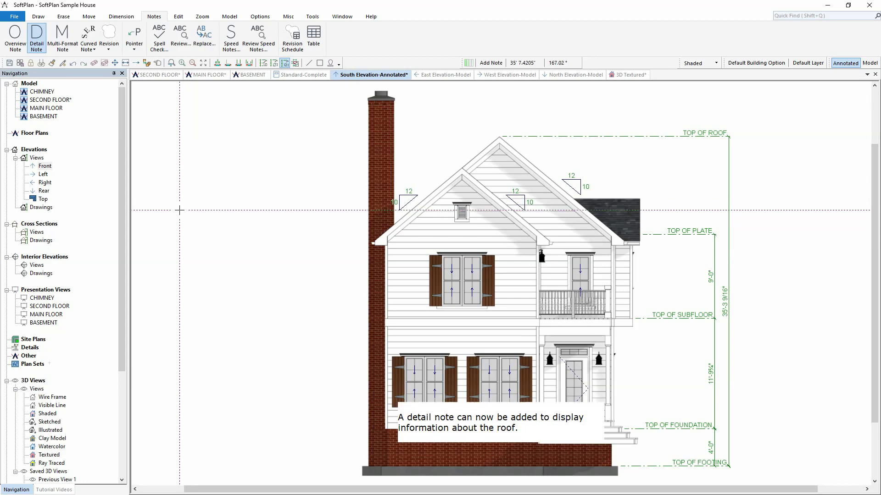
# Step: Place a right-justified roof detail note with a Right Bar outline left of the house
pyautogui.click(187, 210)
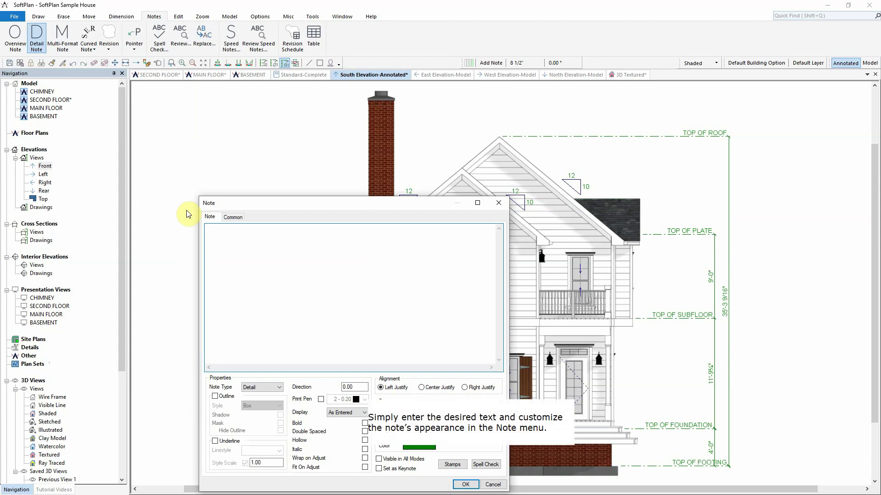
pyautogui.write('ARCHITECTUR')
pyautogui.press('Tab')
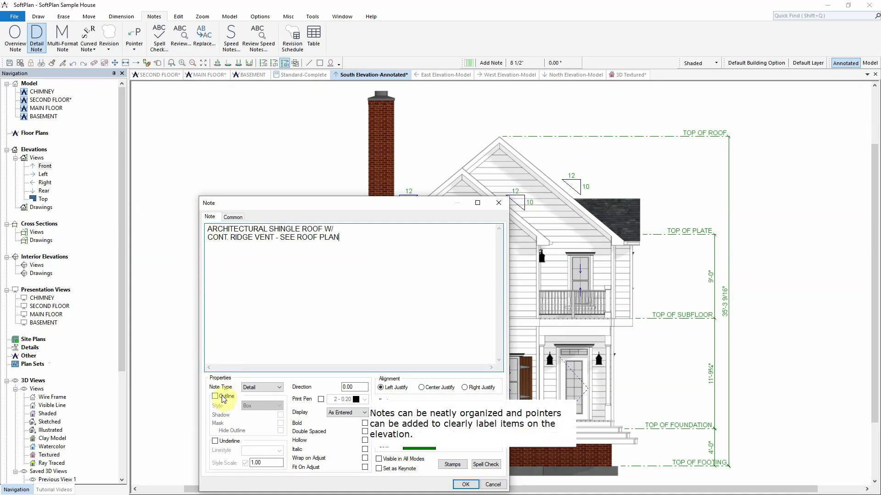
pyautogui.click(223, 397)
pyautogui.click(279, 406)
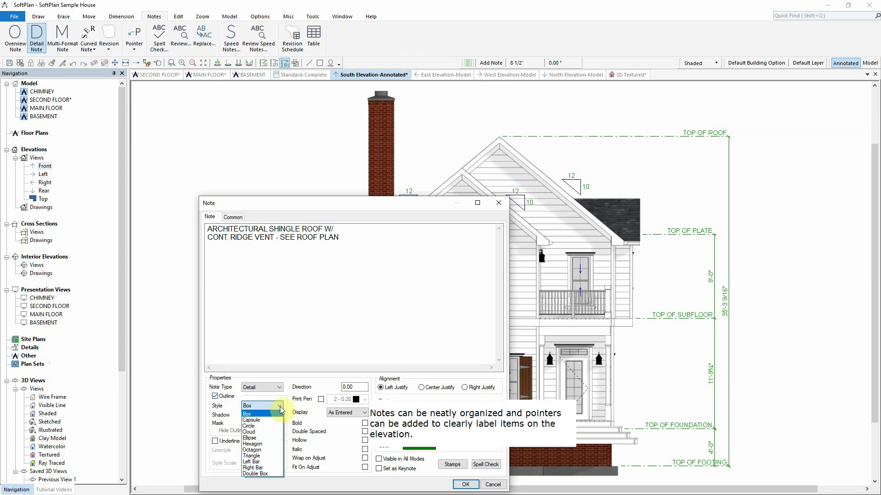
pyautogui.click(266, 468)
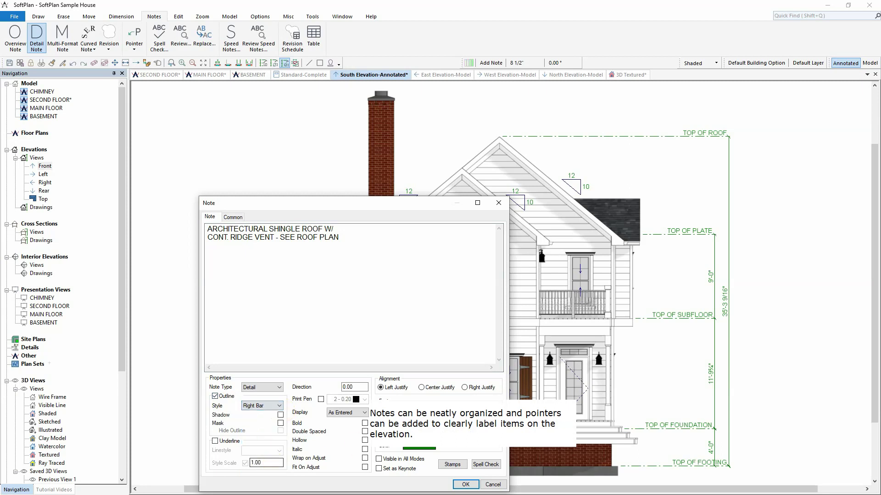
pyautogui.click(481, 388)
pyautogui.click(465, 485)
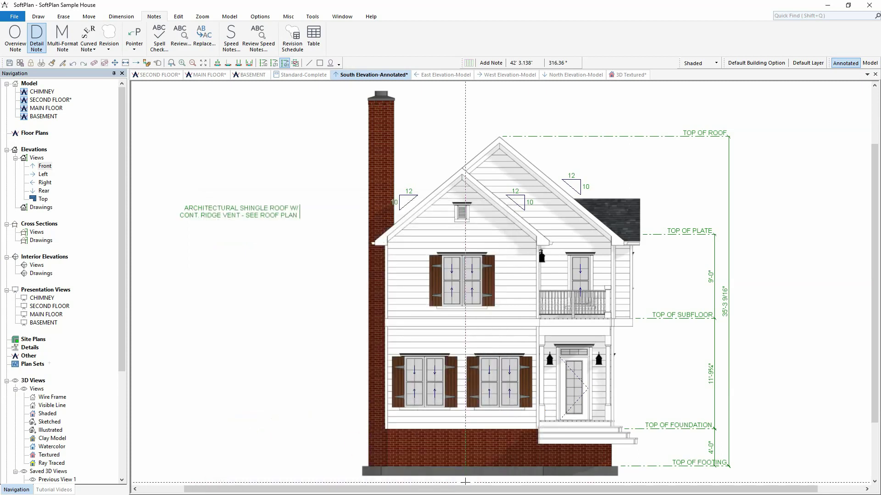
# Step: Add a straight leader arrow from the note to the roof
pyautogui.click(135, 43)
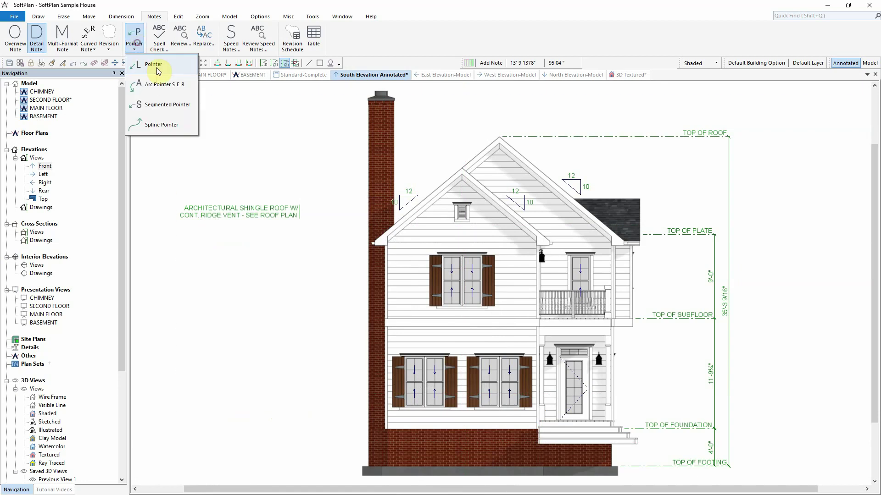
pyautogui.click(156, 66)
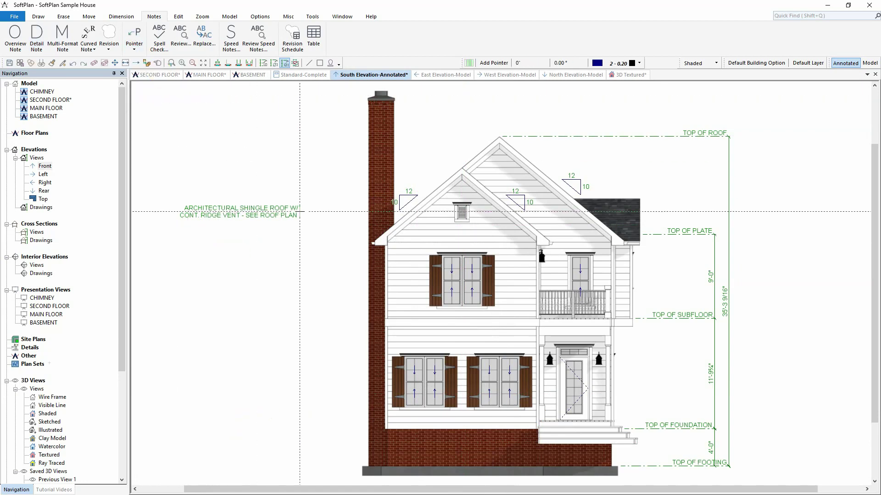
pyautogui.click(300, 211)
pyautogui.click(587, 211)
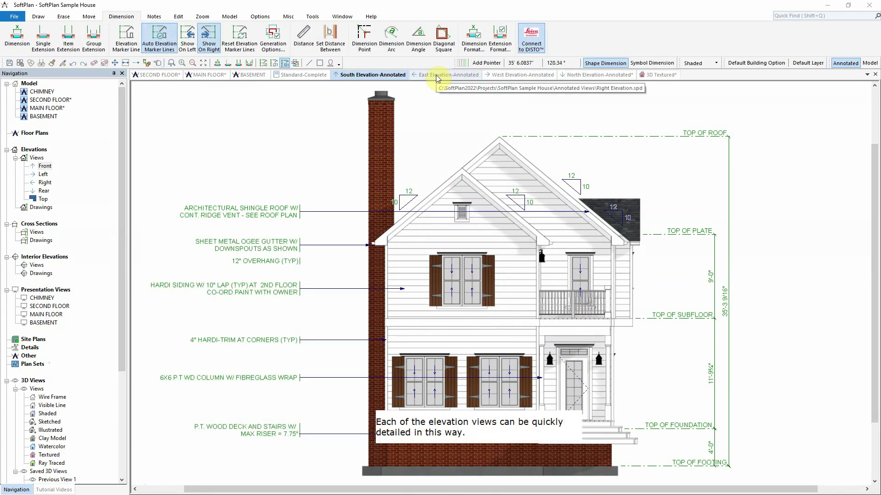
# Step: Check the annotated East, West and North elevations, then start a section line on the main floor
pyautogui.click(437, 75)
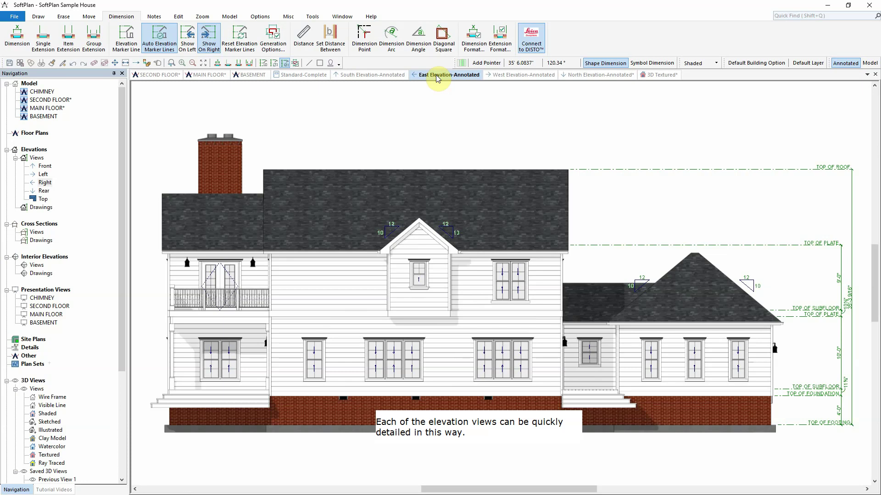
pyautogui.click(511, 75)
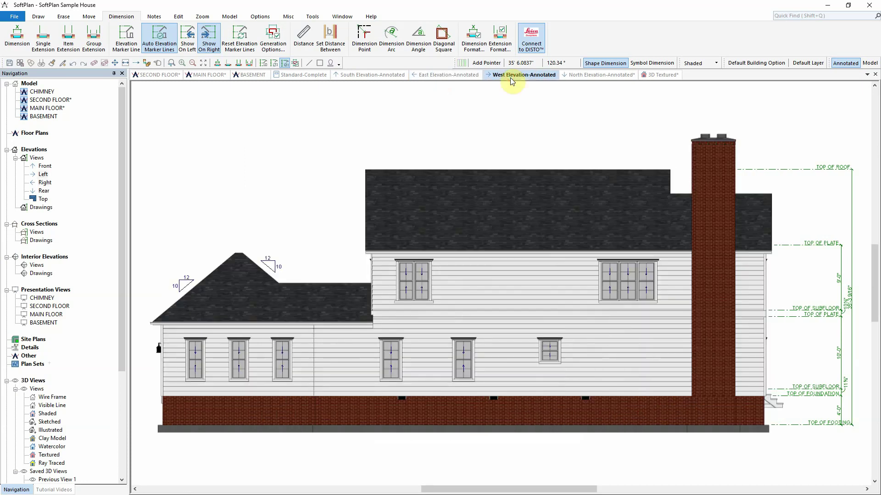
pyautogui.click(605, 75)
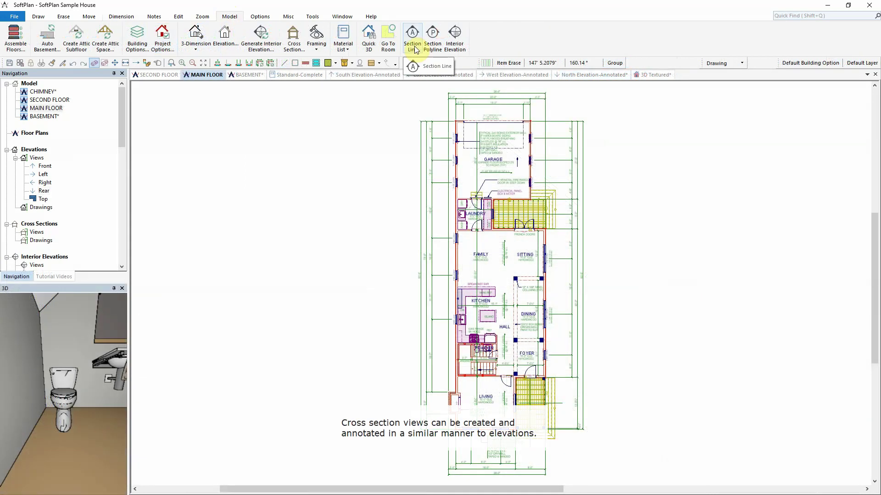
pyautogui.click(413, 39)
# Step: Draw section line A across the hall, open Cross Section A and auto-generate its elevation marker lines
pyautogui.scroll(5, 519, 324)
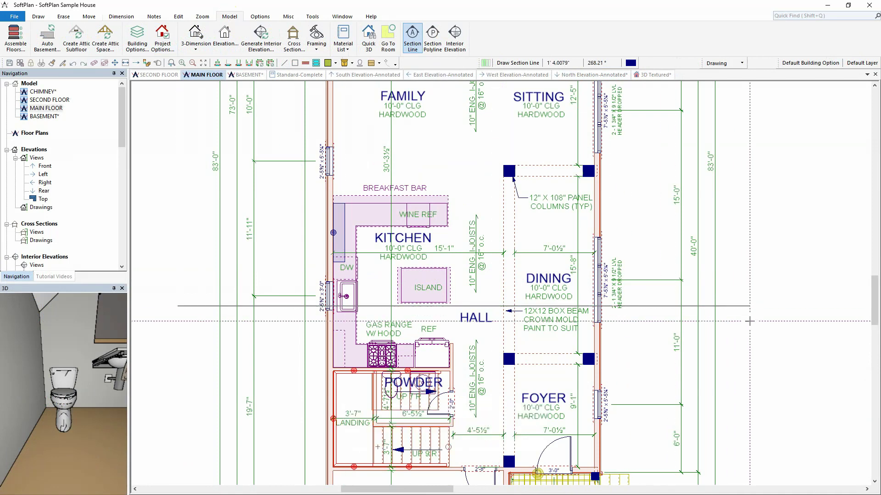
pyautogui.click(750, 305)
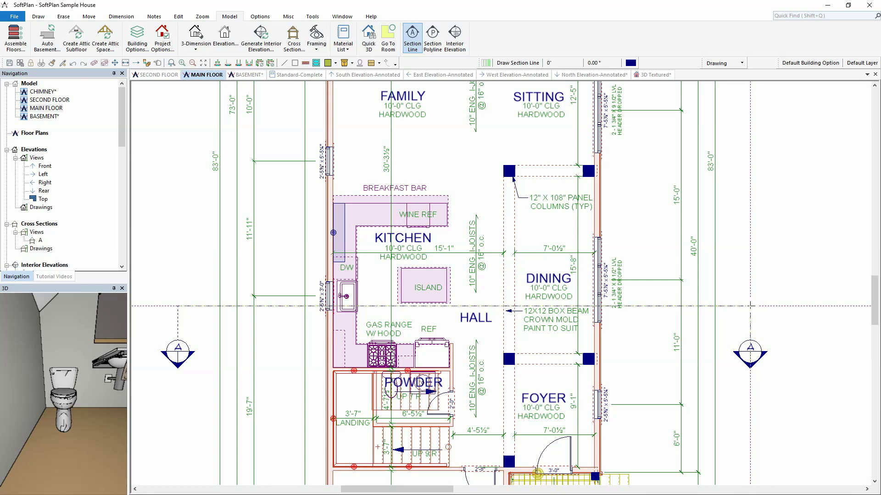
pyautogui.click(39, 242)
pyautogui.doubleClick(39, 242)
pyautogui.click(119, 294)
pyautogui.click(121, 16)
pyautogui.click(159, 38)
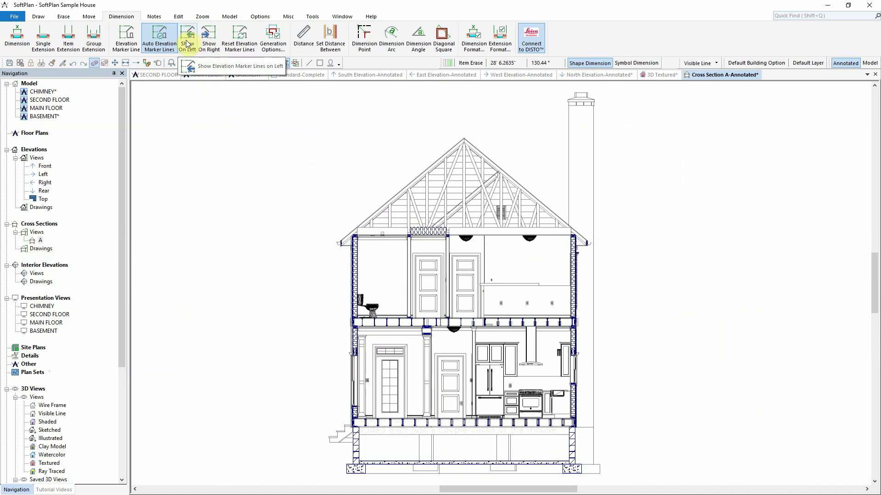
# Step: Place the Typical Notes 'Truss Roof' speed note to the right of the roof in Cross Section A
pyautogui.click(154, 16)
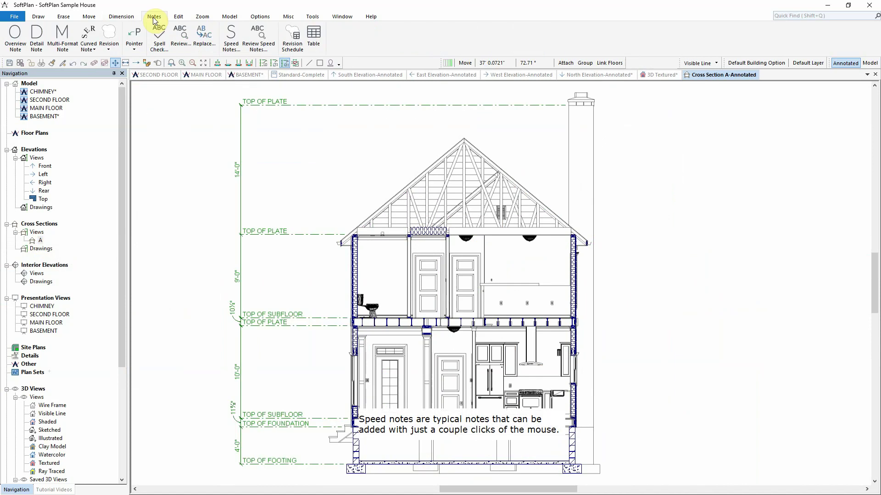
pyautogui.click(232, 38)
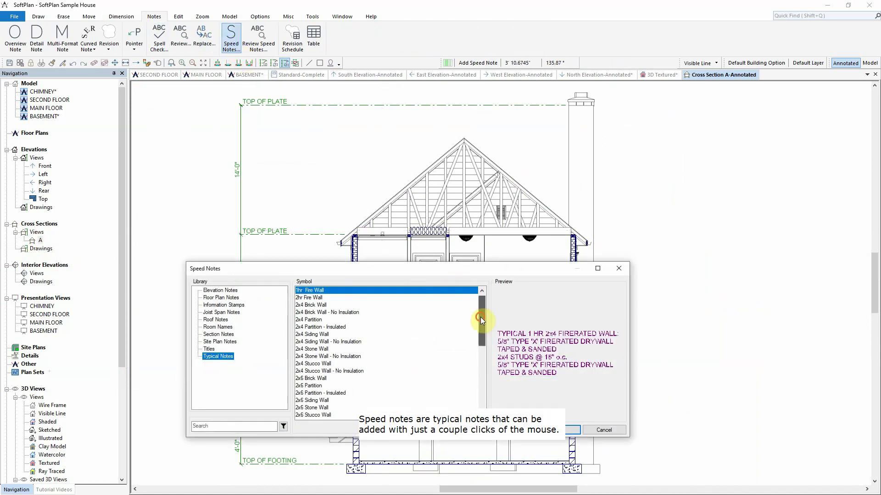
pyautogui.moveTo(480, 321); pyautogui.dragTo(481, 398)
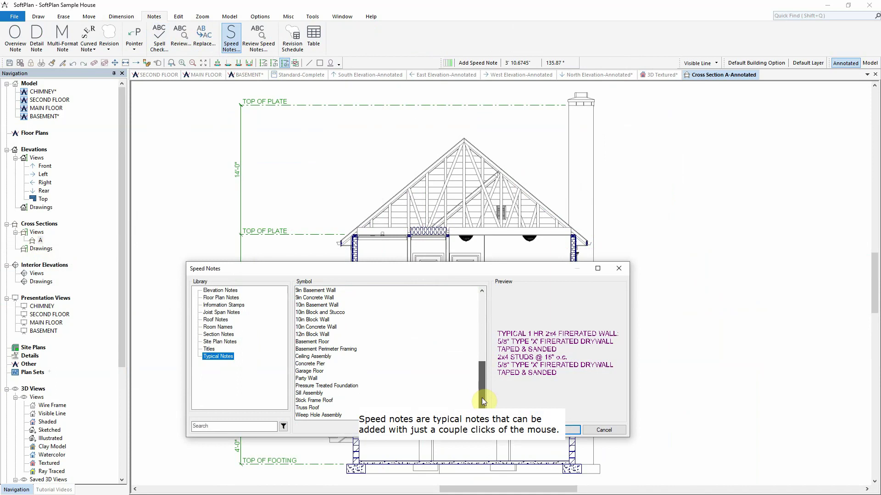
pyautogui.click(308, 407)
pyautogui.click(548, 432)
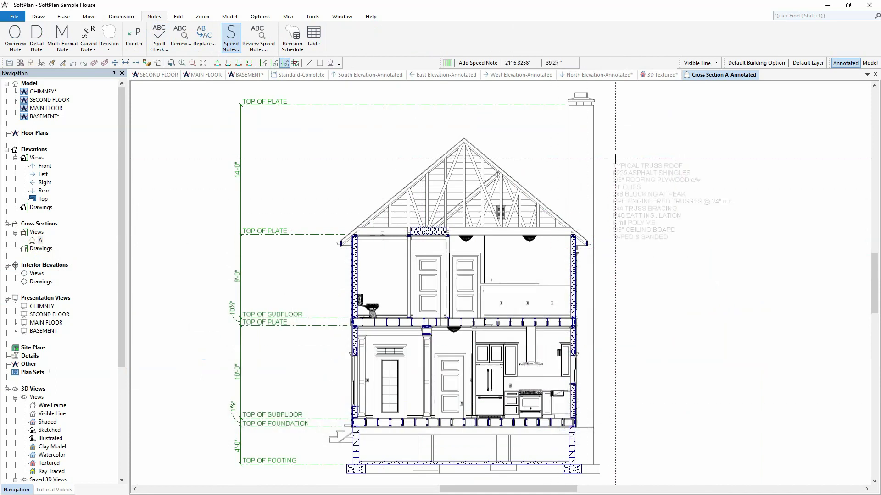
pyautogui.click(668, 133)
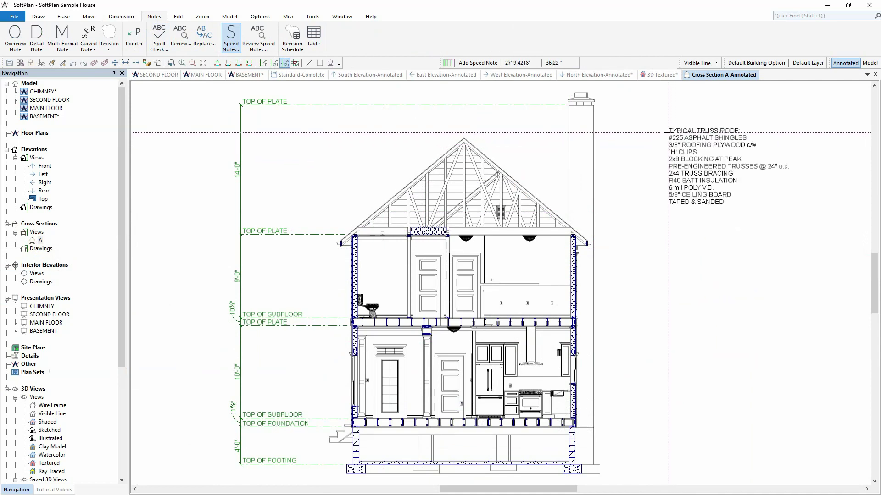
pyautogui.click(668, 133)
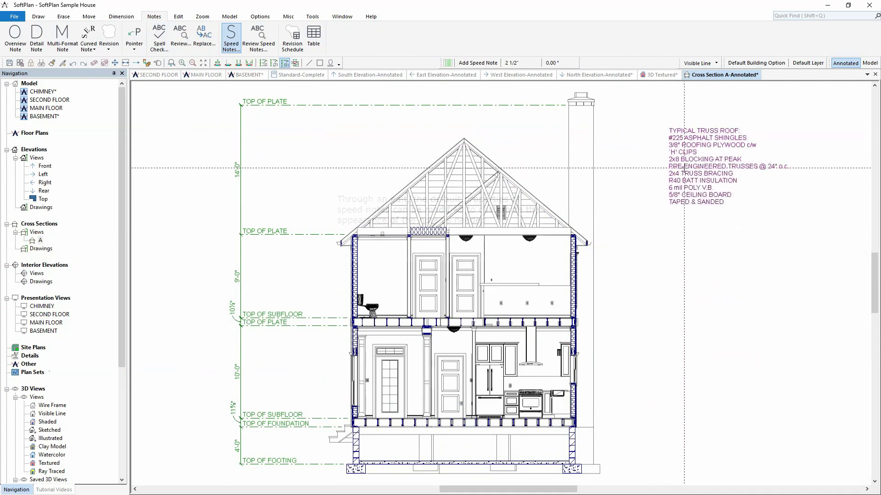
# Step: Override the truss roof note's properties to give it a Left Bar outline
pyautogui.rightClick(684, 167)
pyautogui.click(706, 188)
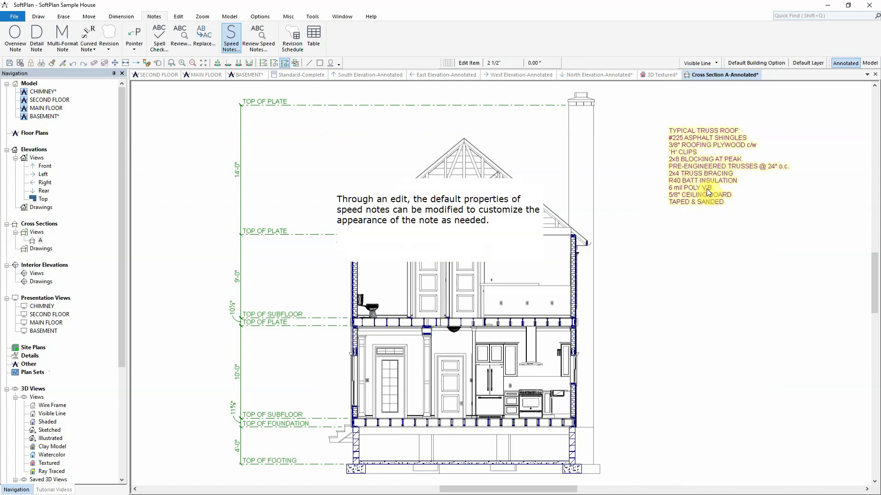
pyautogui.click(63, 92)
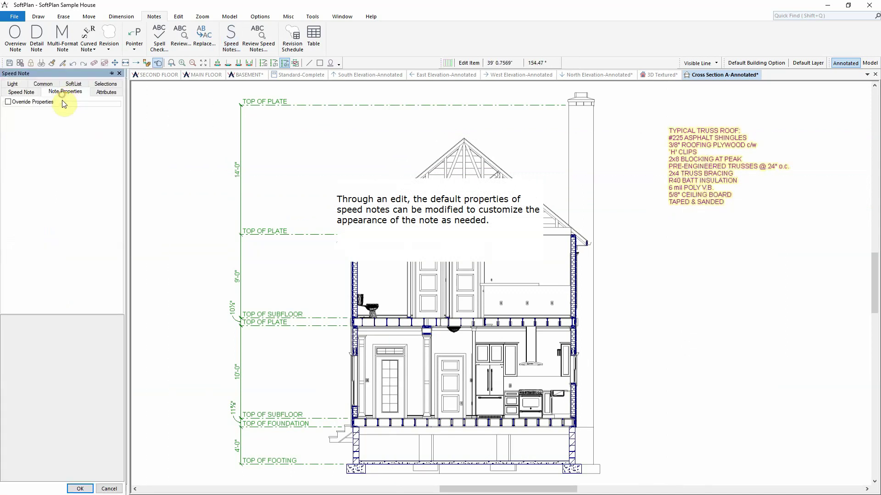
pyautogui.click(41, 102)
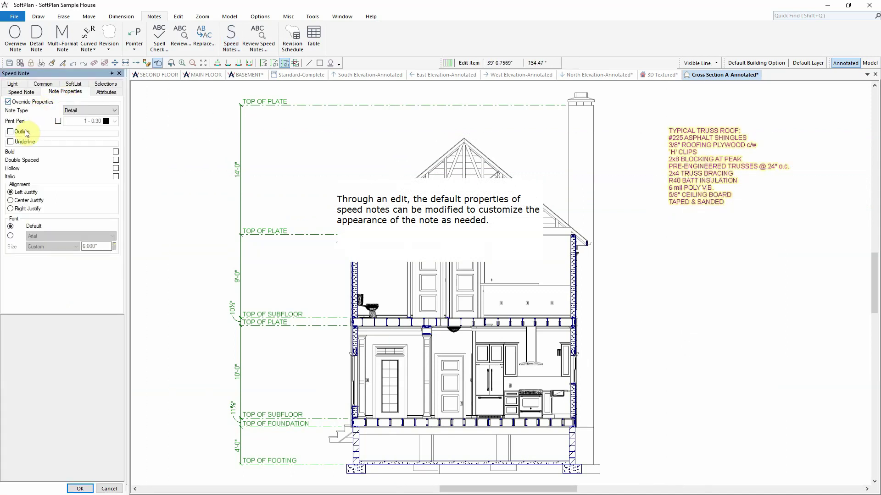
pyautogui.click(10, 132)
pyautogui.click(105, 140)
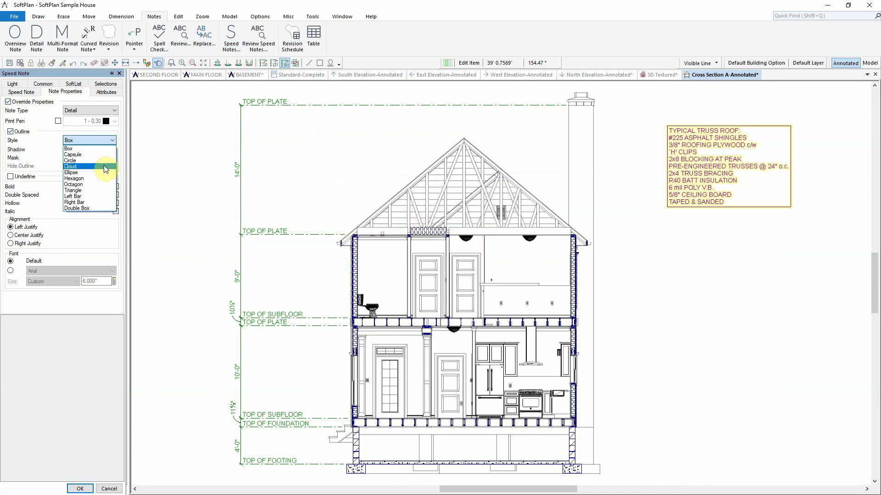
pyautogui.click(102, 197)
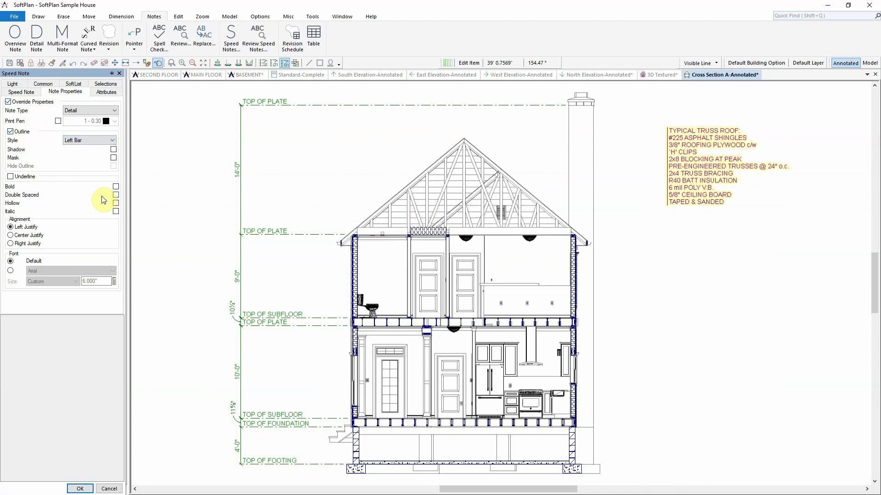
pyautogui.click(76, 488)
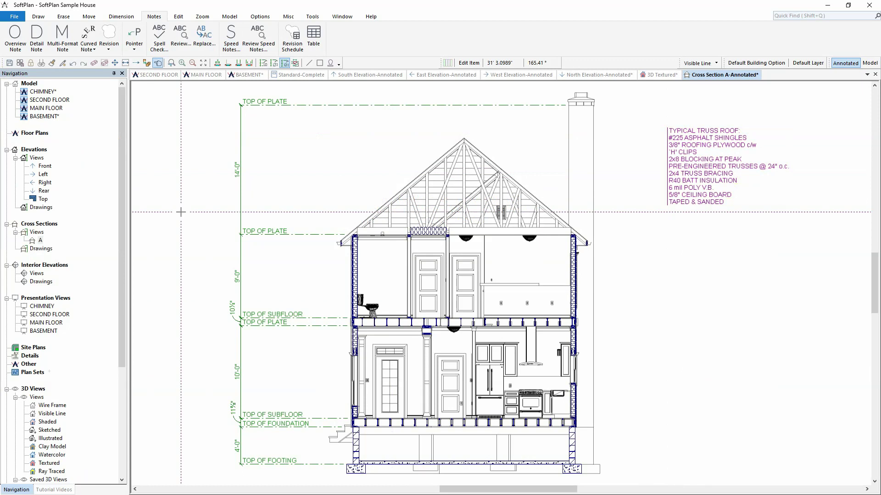
# Step: Draw a segmented pointer from the truss roof note's edge bending toward the house
pyautogui.click(134, 41)
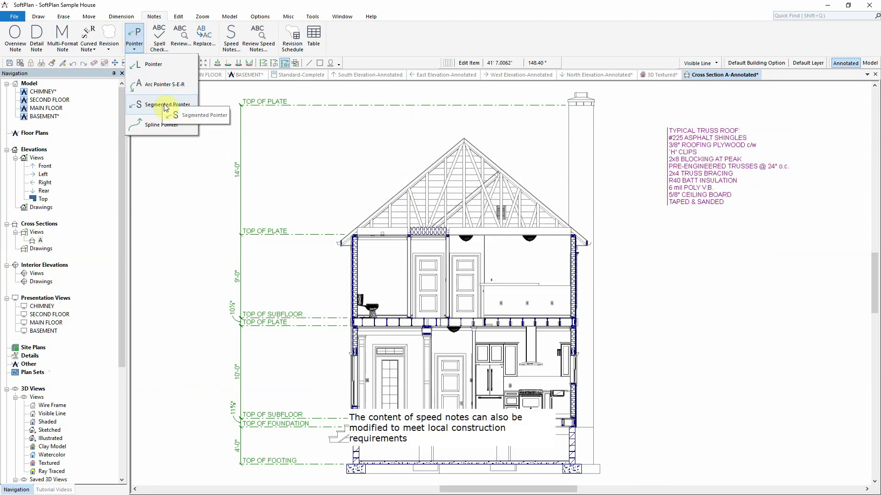
pyautogui.click(158, 104)
pyautogui.click(668, 159)
pyautogui.click(579, 159)
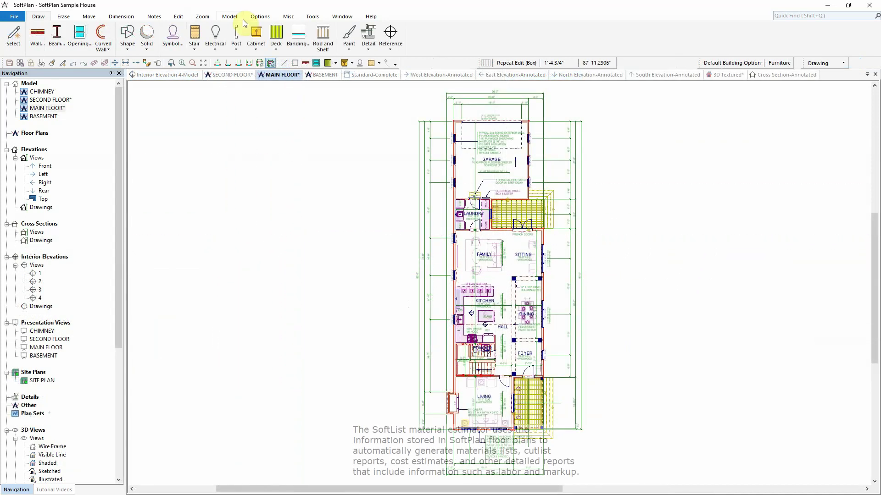
# Step: Open the Standard-Complete SoftList report and scroll through its quantities, material and labor costs by trade
pyautogui.moveTo(117, 279); pyautogui.dragTo(117, 419)
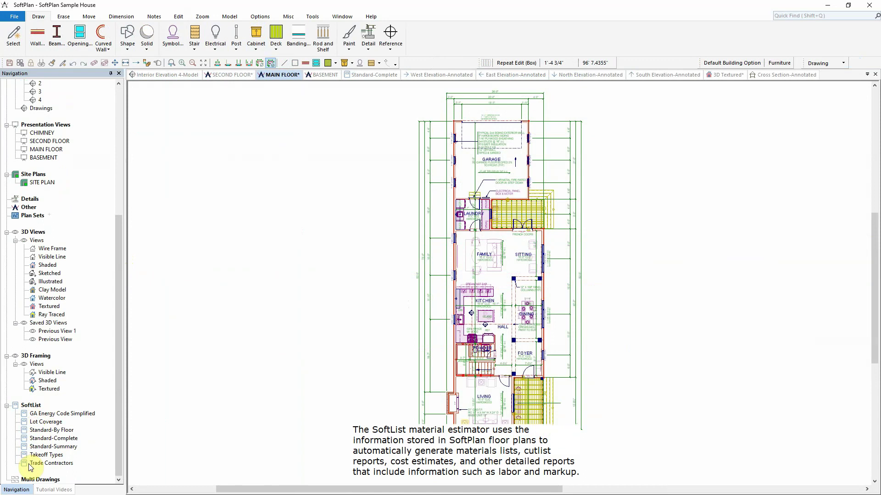
pyautogui.click(382, 76)
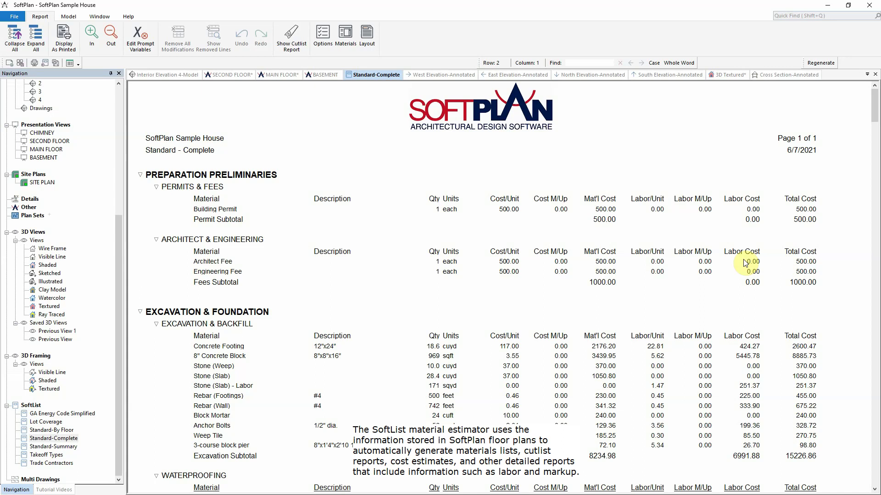
pyautogui.scroll(-3, 745, 262)
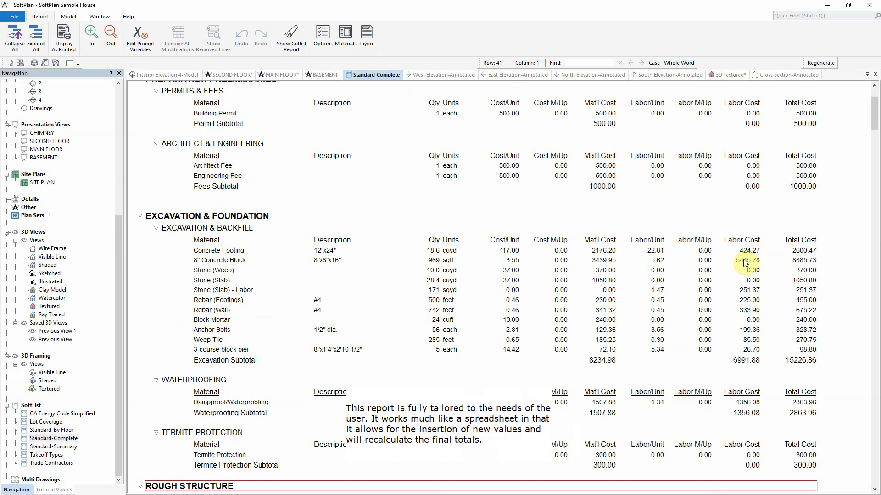
pyautogui.scroll(-3, 745, 263)
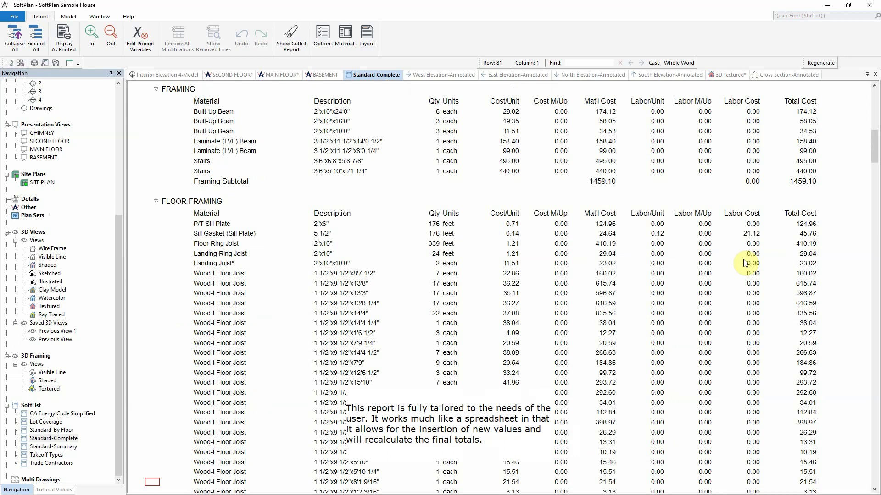
pyautogui.scroll(-3, 745, 263)
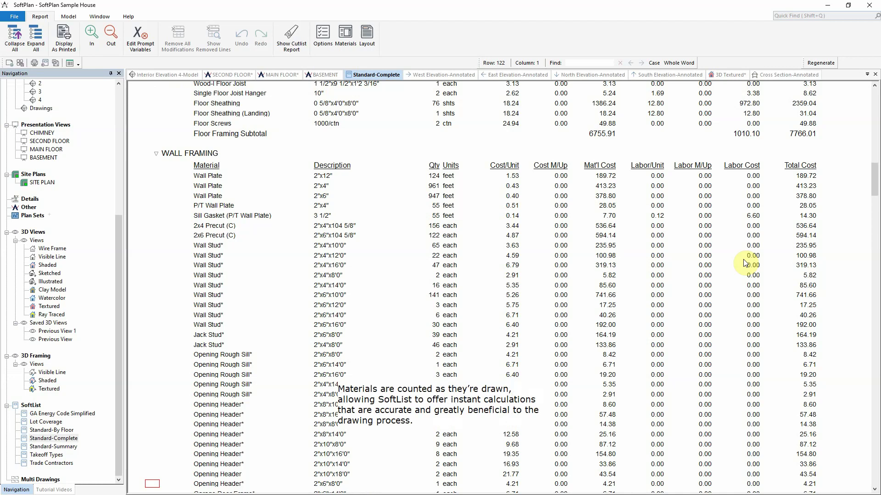
pyautogui.scroll(-3, 744, 263)
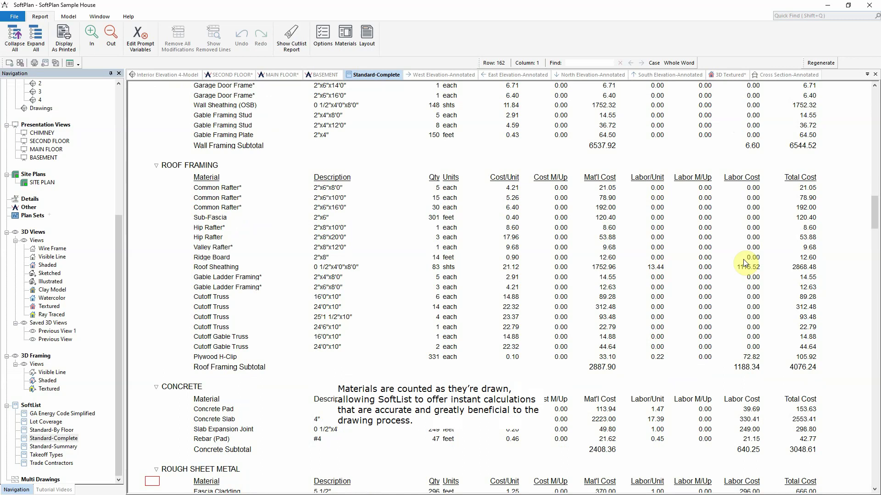
pyautogui.scroll(-3, 745, 263)
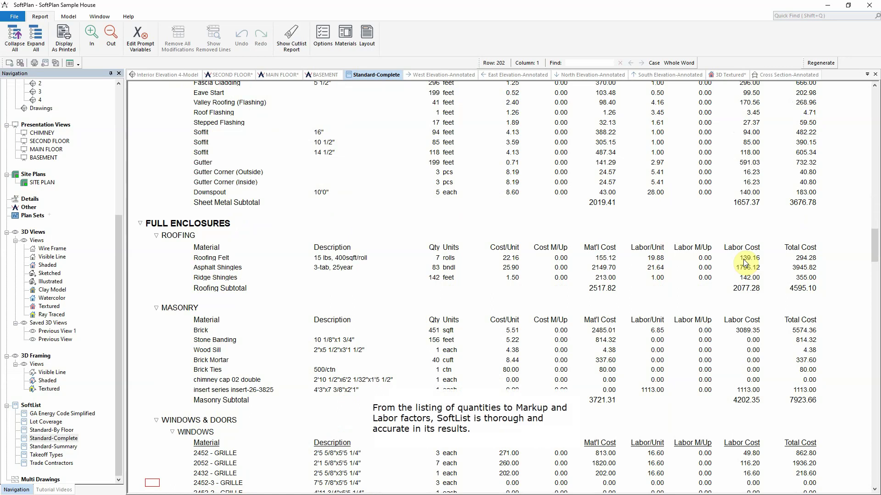
pyautogui.scroll(-3, 745, 263)
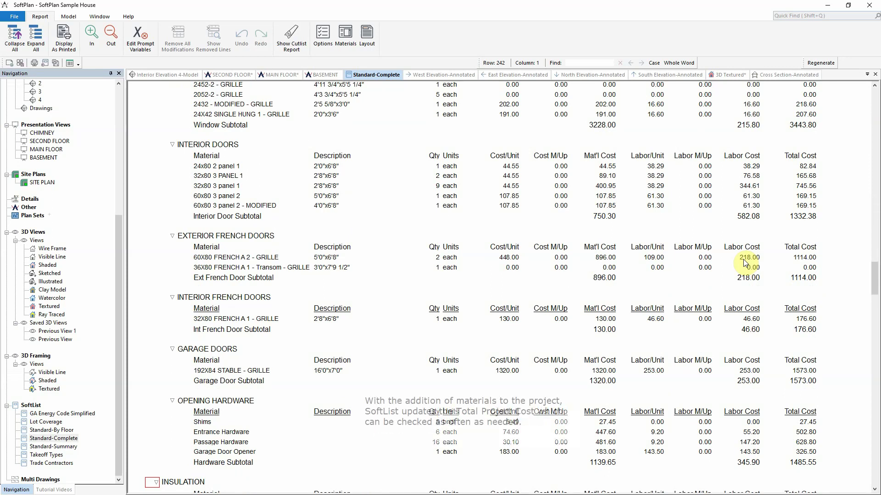
pyautogui.scroll(-3, 745, 263)
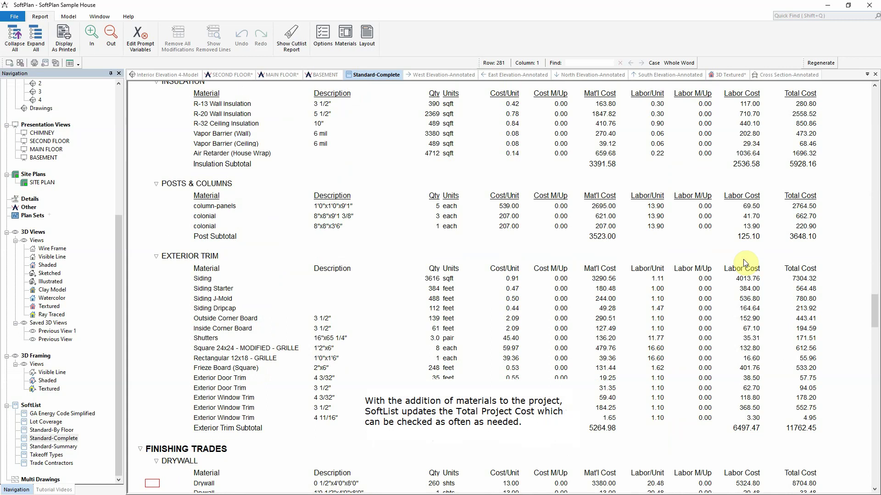
pyautogui.scroll(-3, 744, 263)
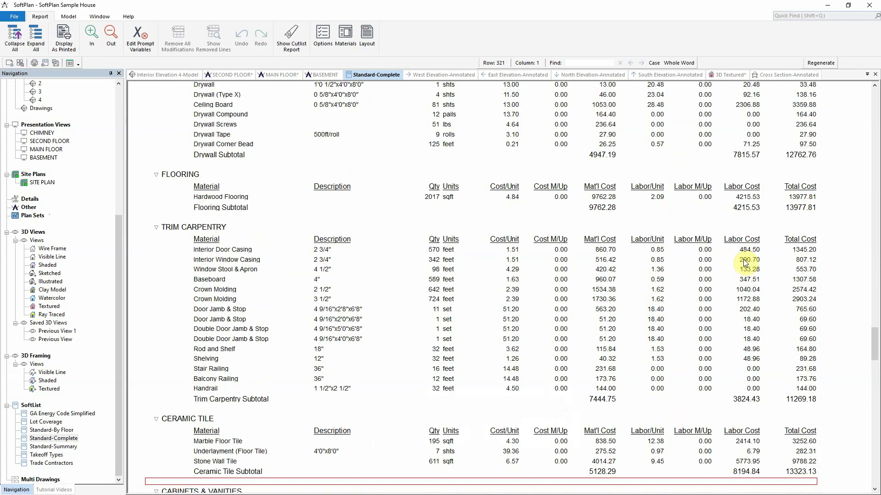
pyautogui.scroll(-3, 744, 262)
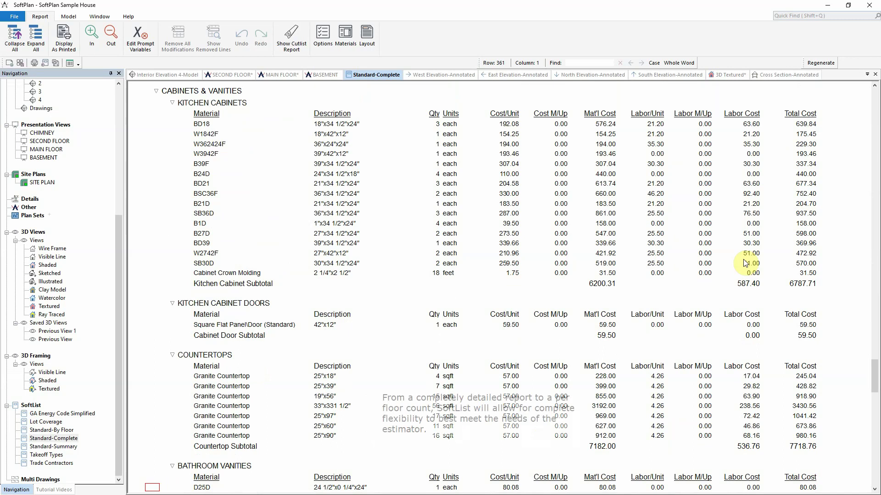
pyautogui.scroll(-3, 745, 263)
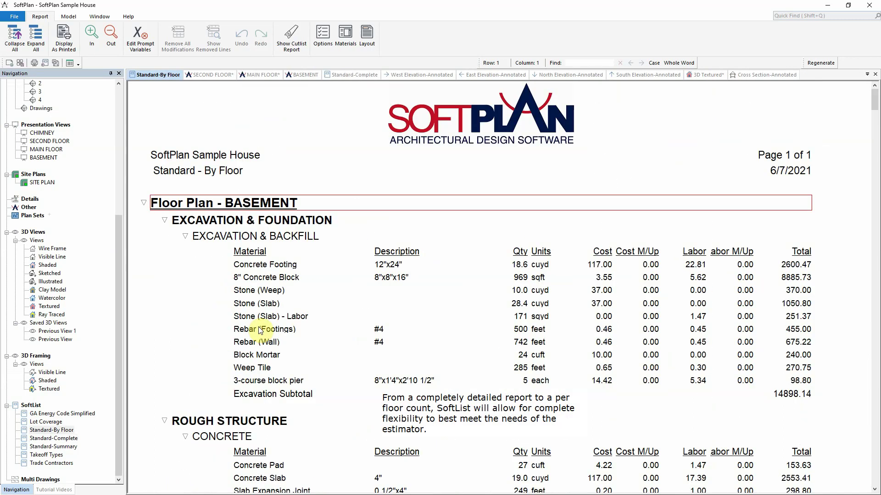
# Step: Scroll further down through the cost report
pyautogui.scroll(-2, 260, 330)
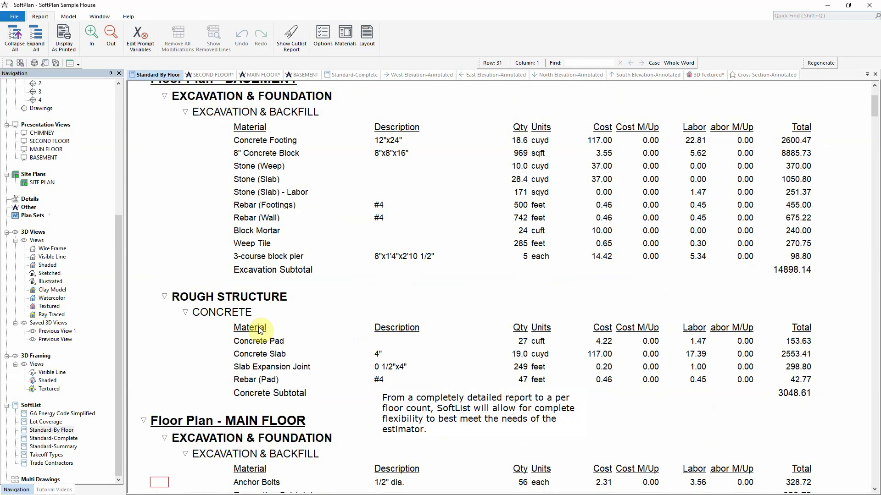
pyautogui.scroll(-5, 258, 327)
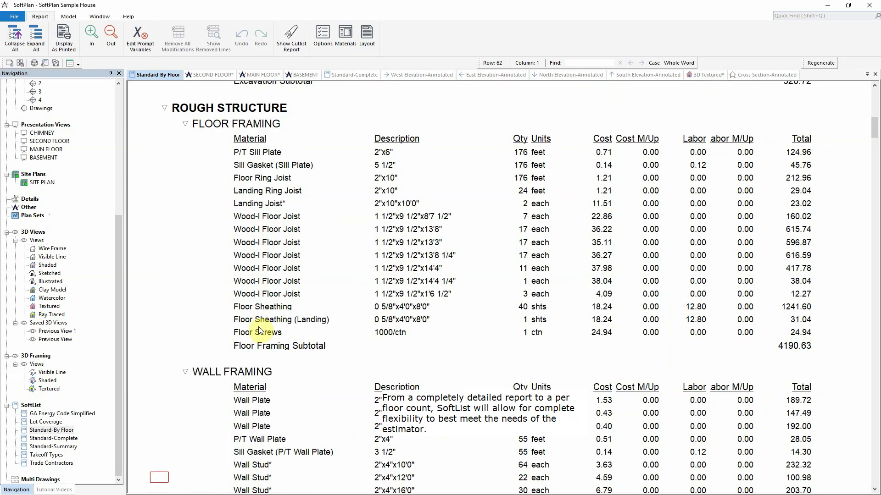
pyautogui.scroll(-5, 259, 327)
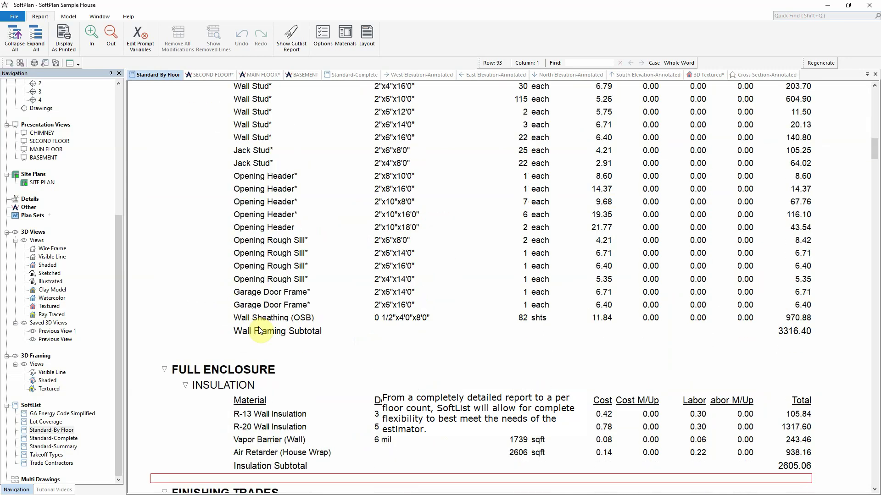
pyautogui.scroll(-5, 260, 330)
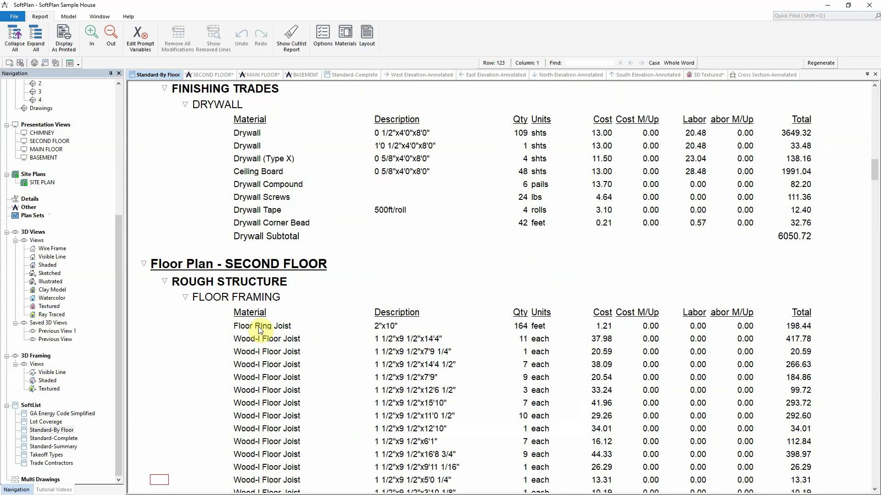
pyautogui.scroll(-5, 258, 326)
pyautogui.scroll(-5, 258, 327)
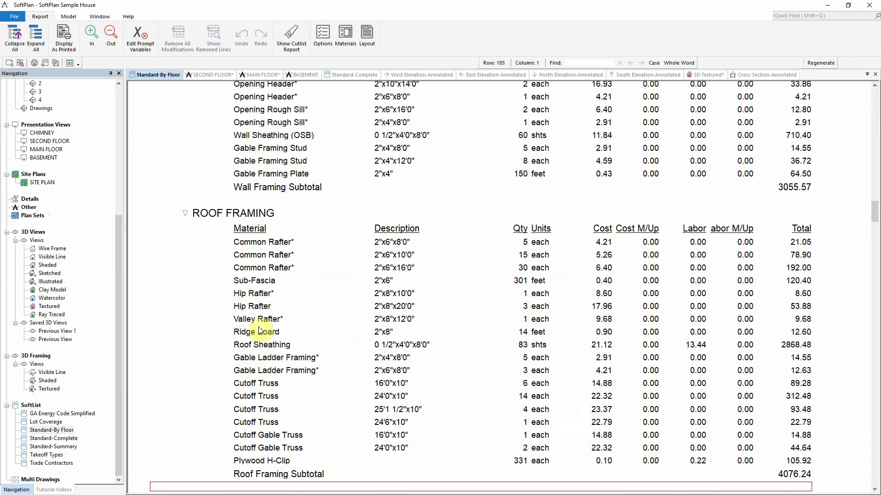
pyautogui.scroll(-5, 258, 329)
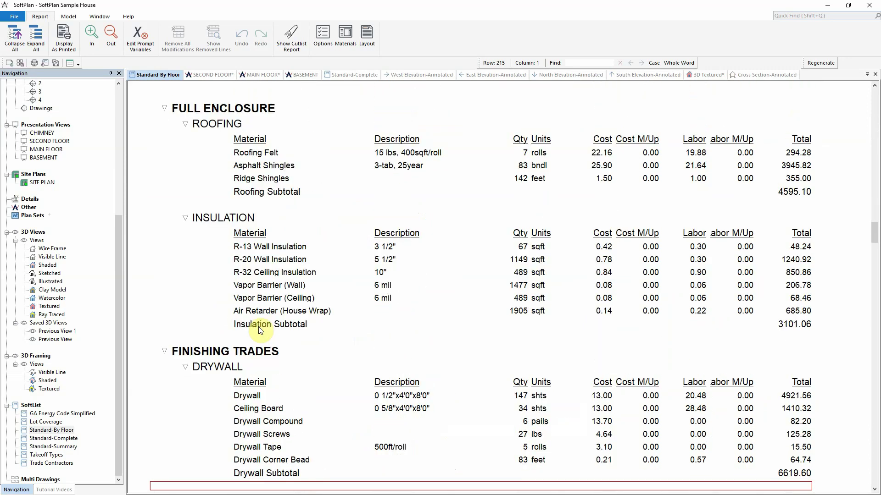
pyautogui.scroll(-5, 258, 327)
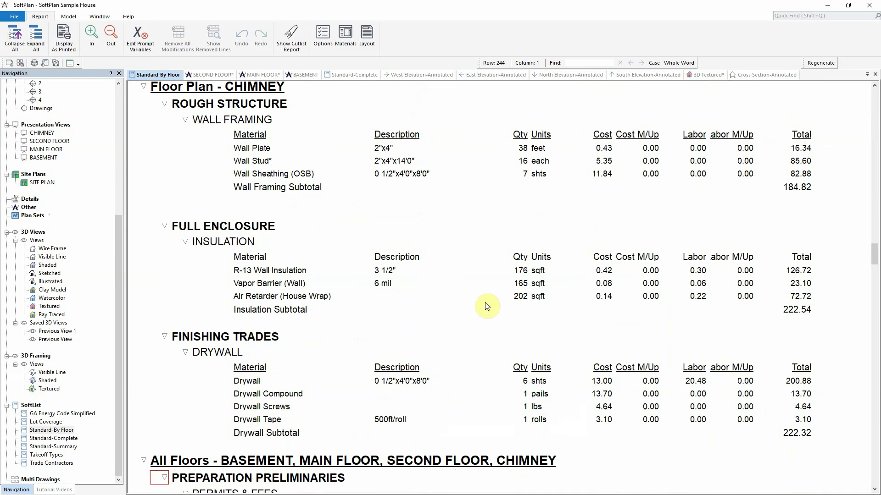
pyautogui.scroll(-20, 258, 327)
# Step: Search the report for 2x4 and select the 2x4 Precut (C) line under Wall Framing
pyautogui.click(581, 64)
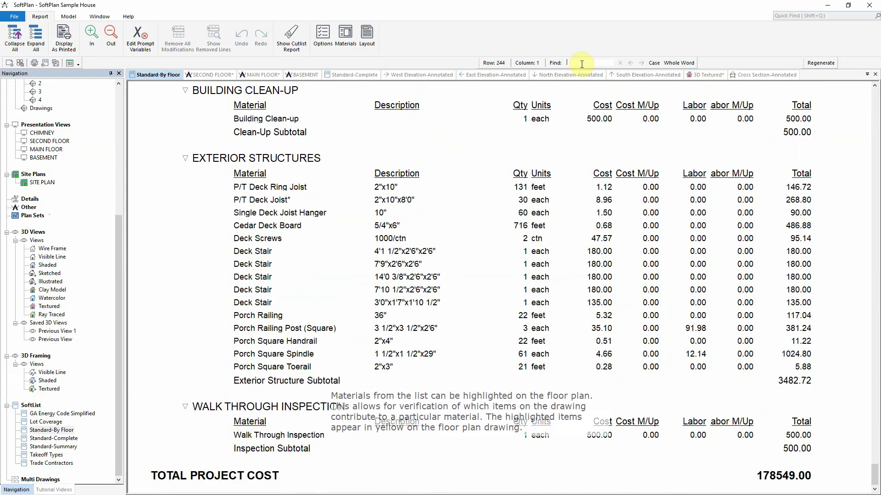
pyautogui.write('2x4')
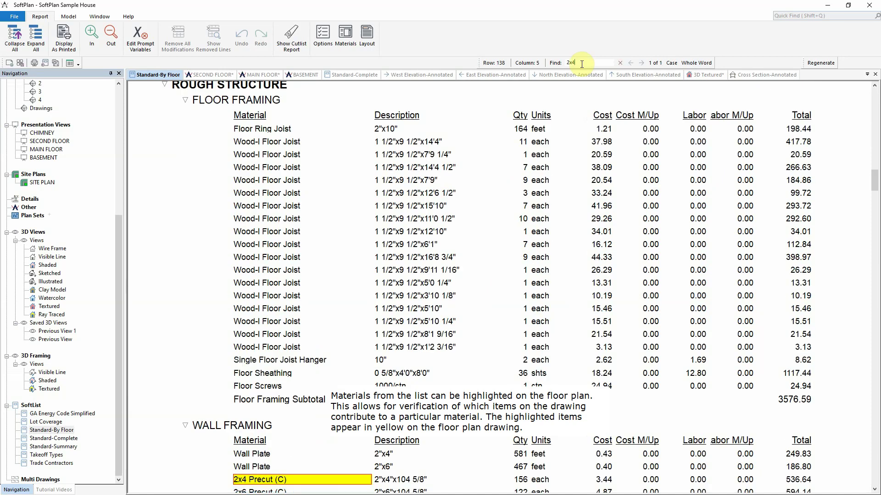
pyautogui.scroll(-15, 505, 321)
pyautogui.scroll(7, 500, 298)
pyautogui.scroll(3, 490, 298)
pyautogui.click(407, 236)
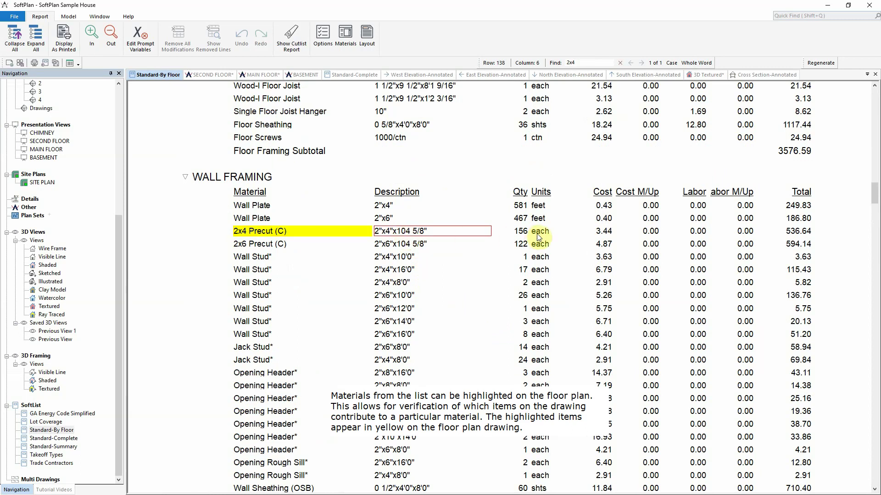
# Step: Highlight the SECOND FLOOR entities that use 2x4 Precut (C)
pyautogui.click(264, 232)
pyautogui.rightClick(263, 231)
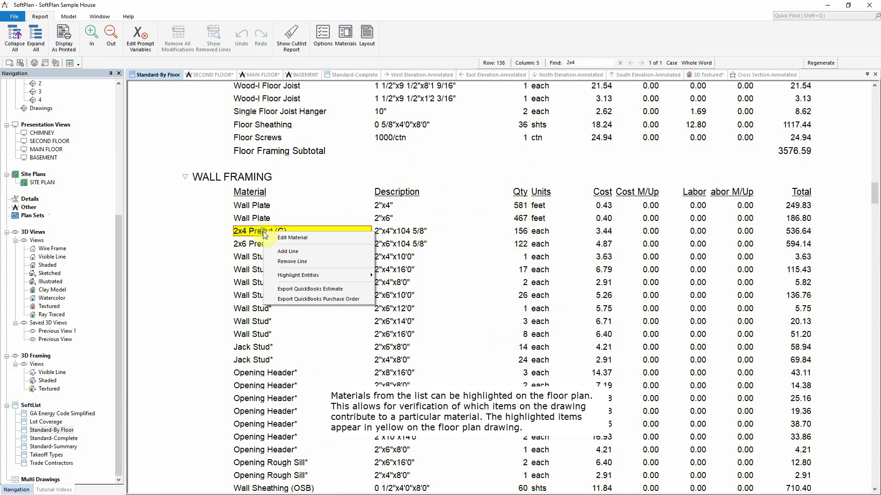
pyautogui.moveTo(298, 275)
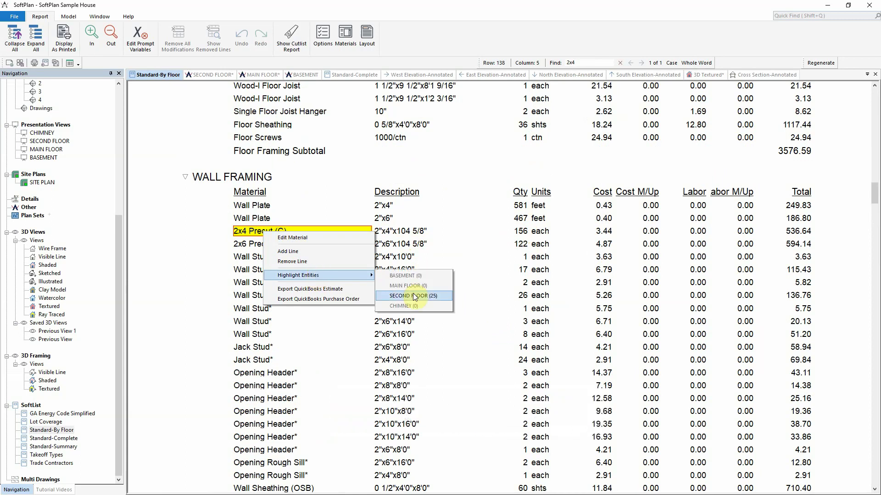
pyautogui.click(416, 296)
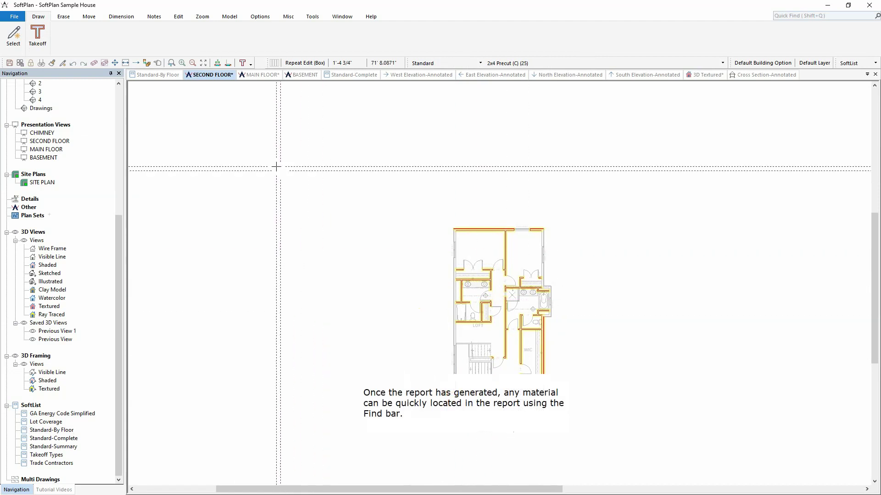
# Step: Return to the Standard-By Floor report and review its File > Export formats
pyautogui.click(158, 75)
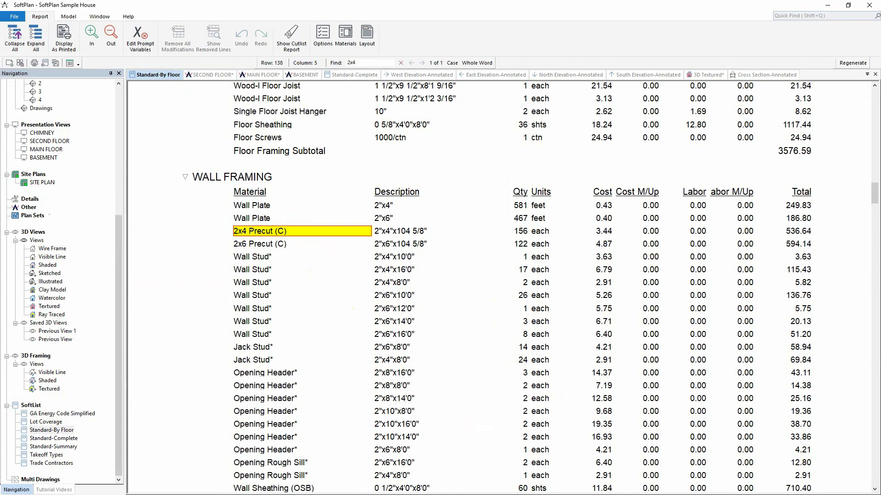
pyautogui.click(14, 16)
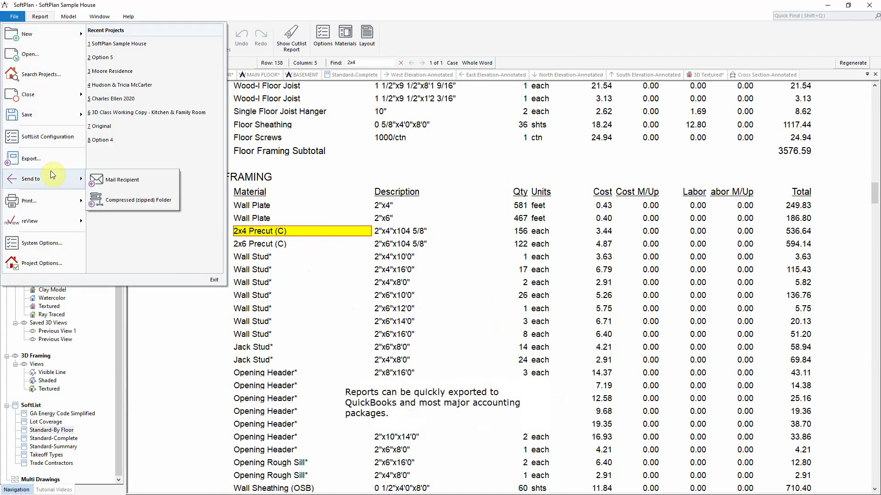
pyautogui.click(49, 158)
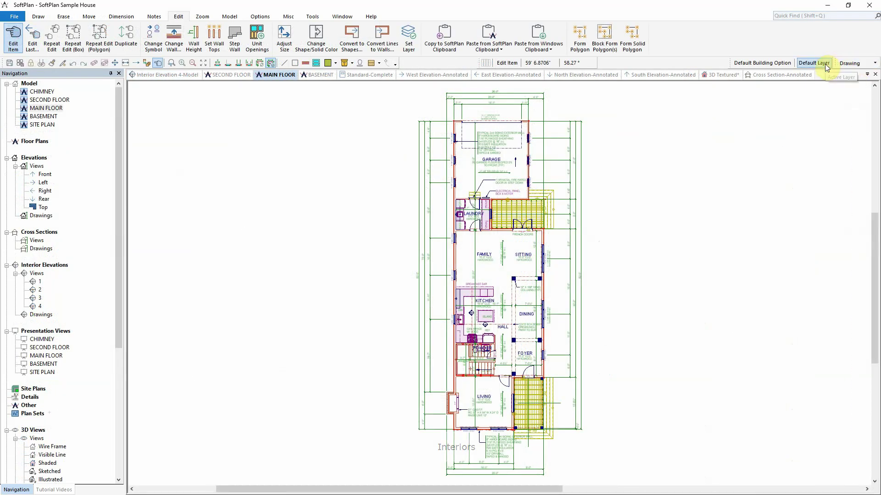
# Step: Rename Layer 1 to Furniture in the Layers panel and mark it Visible
pyautogui.click(826, 63)
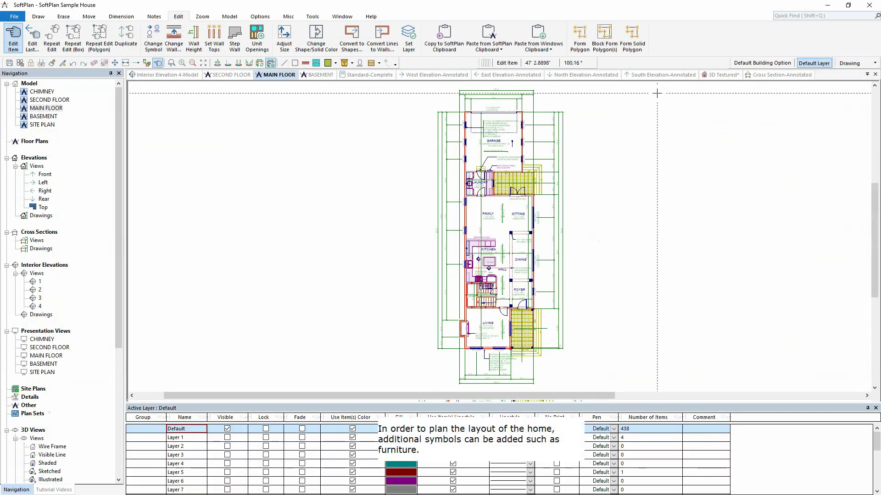
pyautogui.click(187, 438)
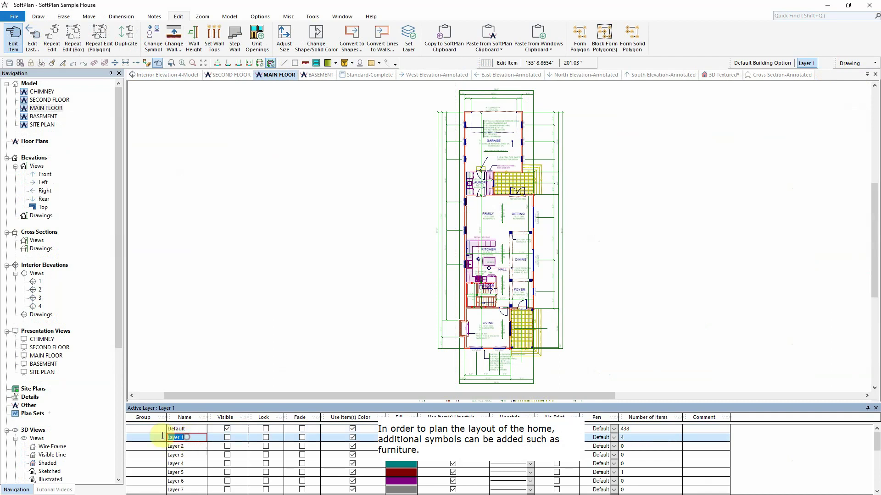
pyautogui.write('Furniture')
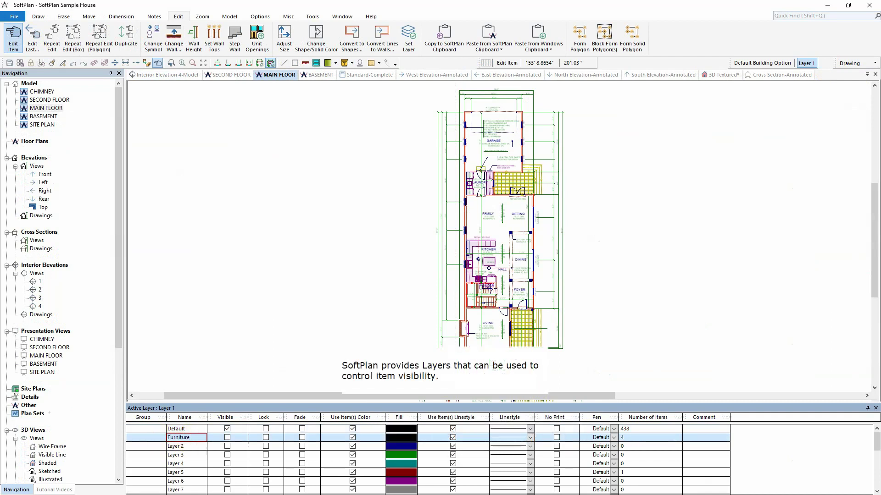
pyautogui.click(276, 453)
pyautogui.press('Tab')
pyautogui.press('space')
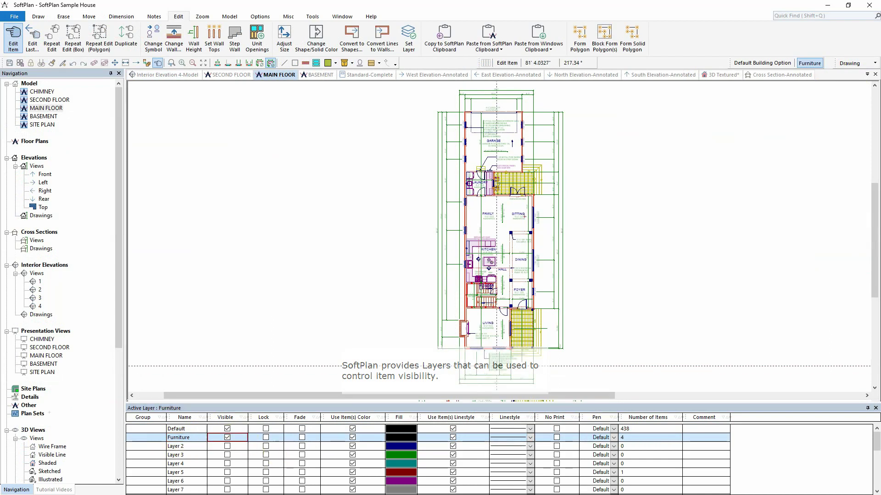
pyautogui.scroll(5, 504, 324)
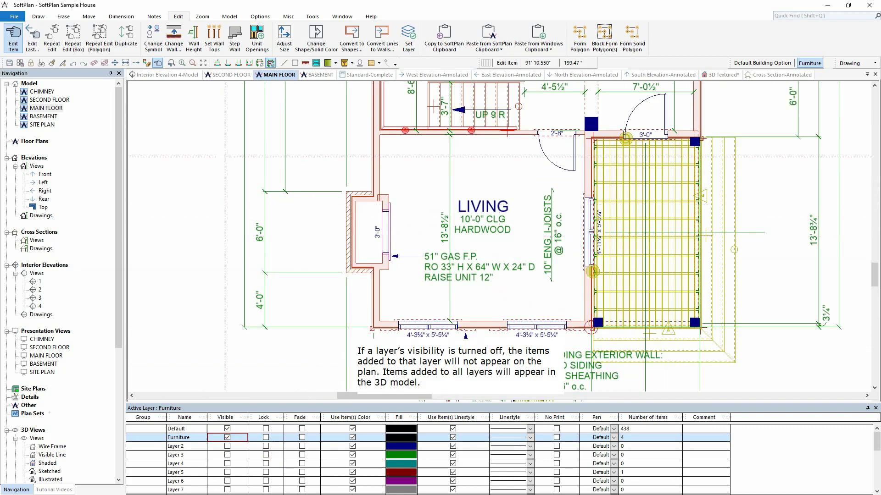
# Step: Place three 'armchair - circle' symbols in the Living room and fade the furniture on the plan
pyautogui.press('s')
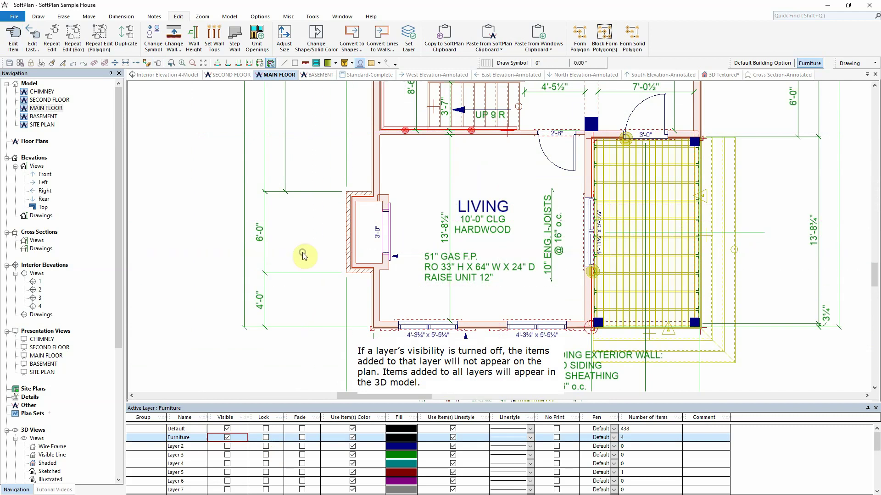
pyautogui.rightClick(303, 254)
pyautogui.click(334, 339)
pyautogui.click(45, 345)
pyautogui.write('arm')
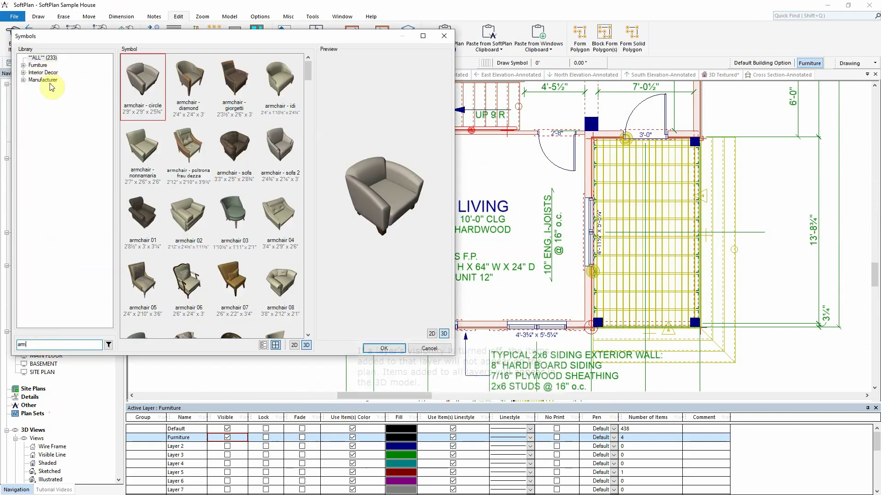
pyautogui.click(143, 87)
pyautogui.click(381, 347)
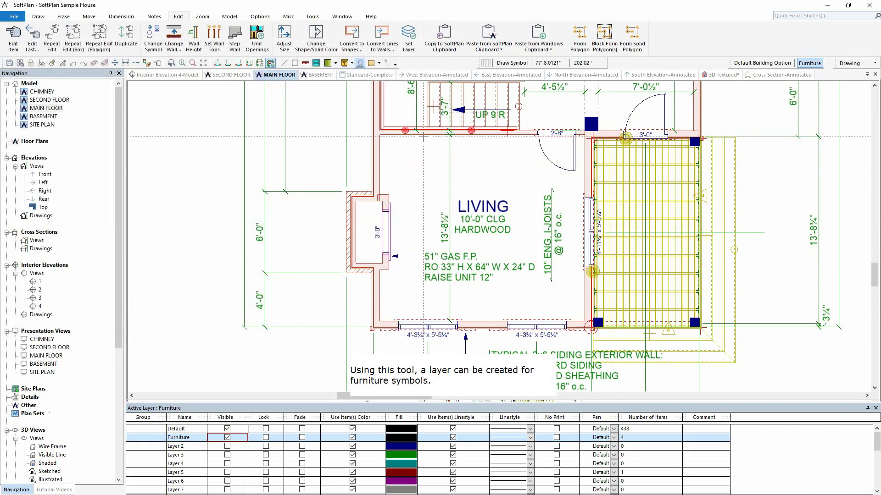
pyautogui.click(423, 137)
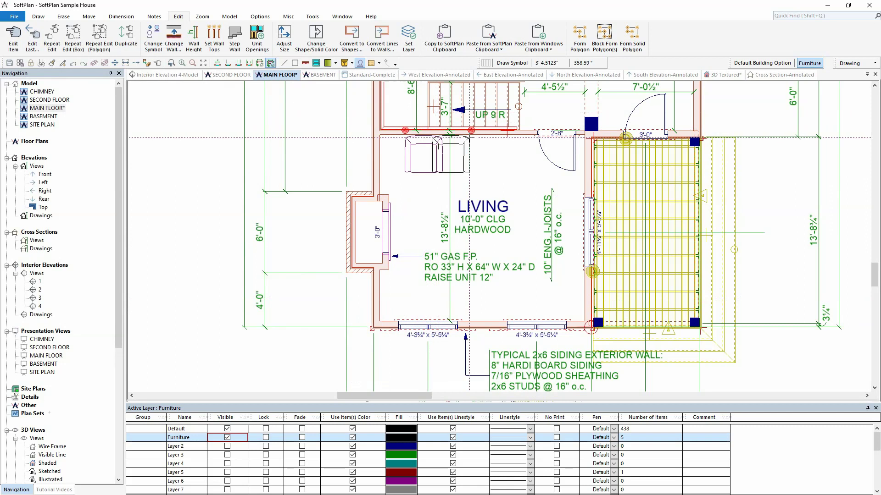
pyautogui.click(502, 139)
pyautogui.click(516, 176)
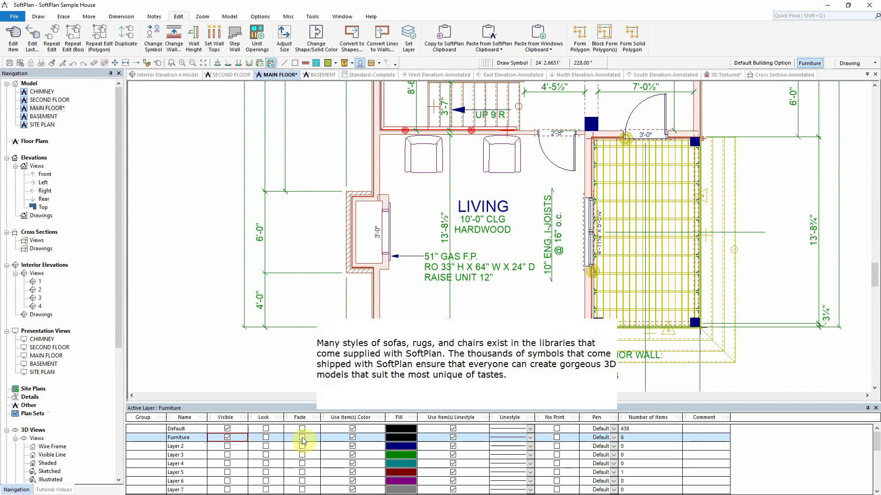
pyautogui.click(302, 437)
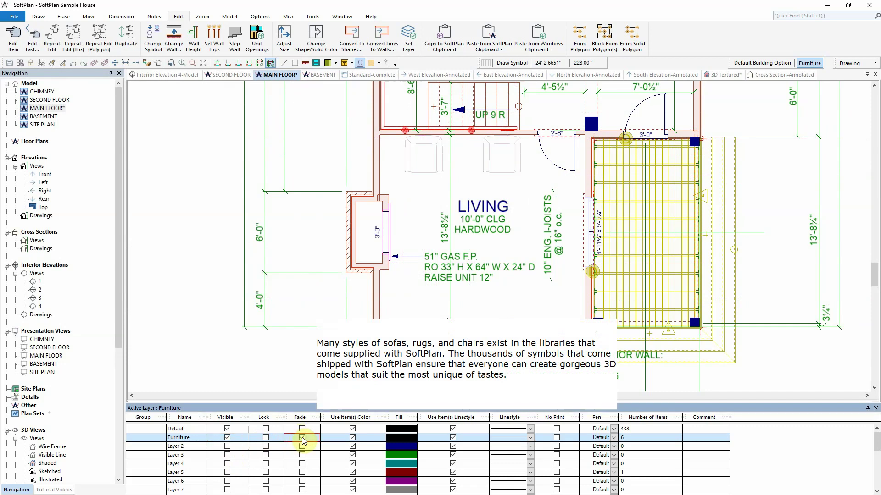
# Step: Add a Bolton sofa symbol near the Living room fireplace
pyautogui.rightClick(186, 198)
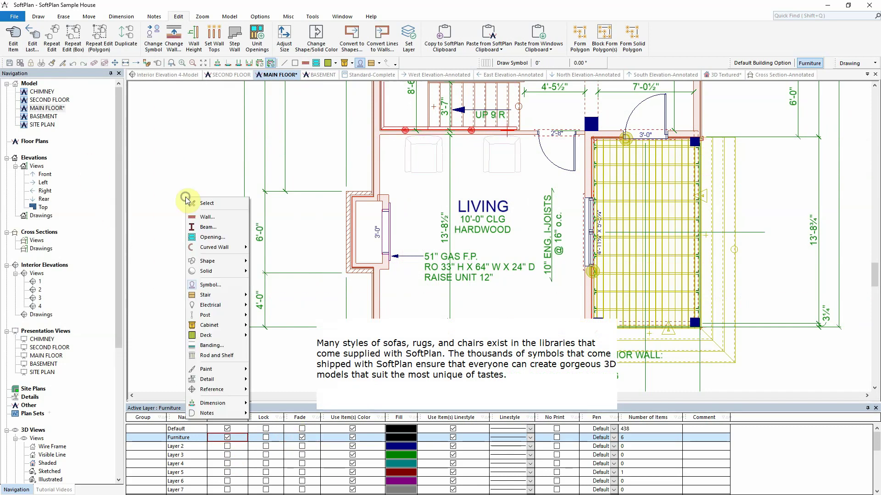
pyautogui.click(223, 285)
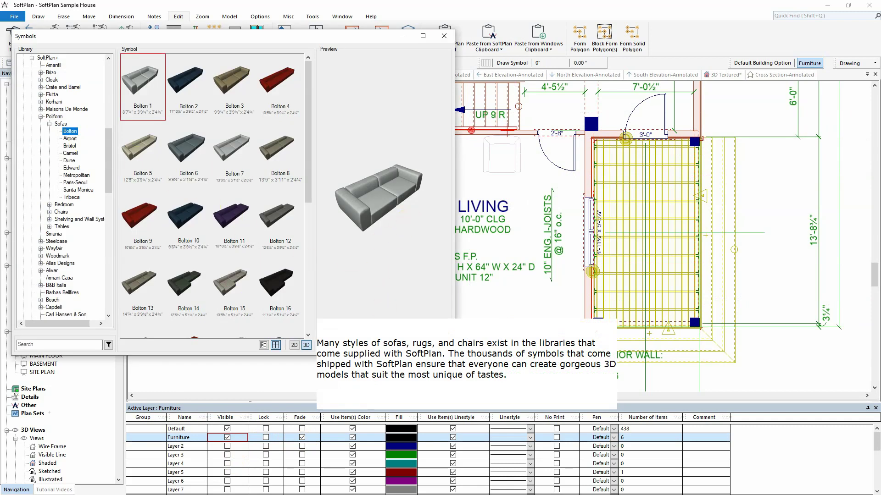
pyautogui.press('Return')
pyautogui.click(482, 299)
# Step: Jump the textured 3D view inside the main-floor Living room and face the stone fireplace
pyautogui.click(726, 79)
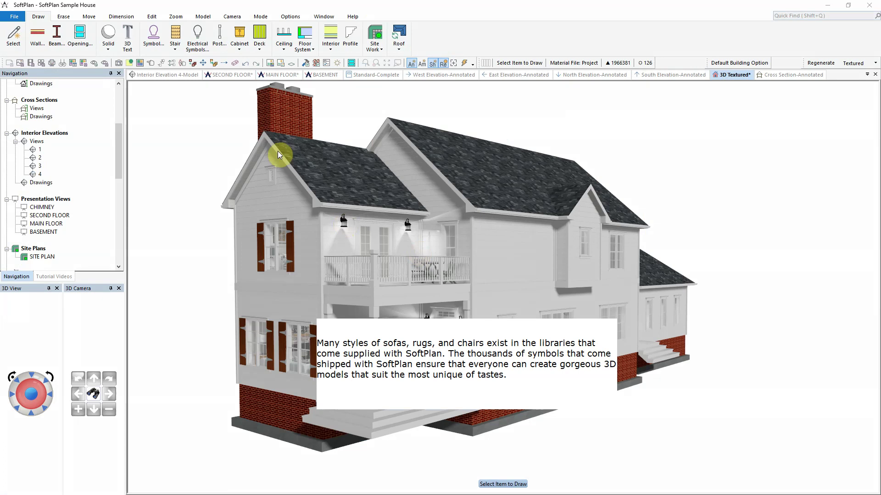
pyautogui.click(231, 17)
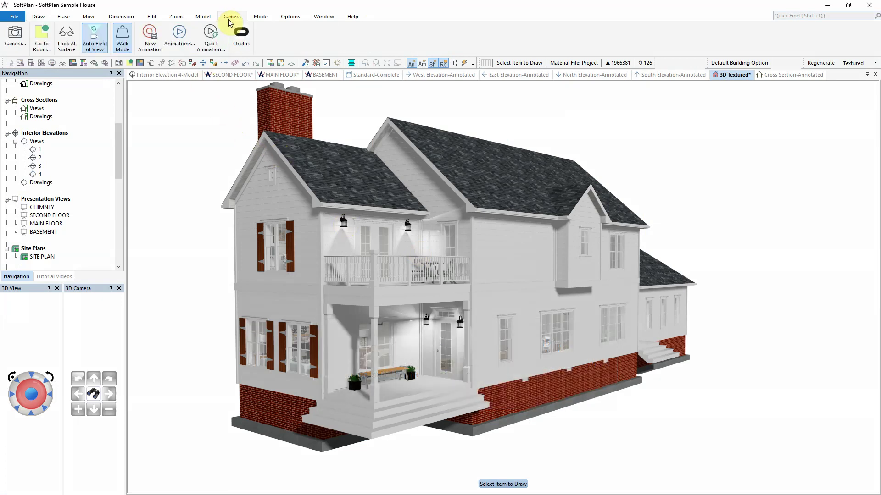
pyautogui.click(41, 46)
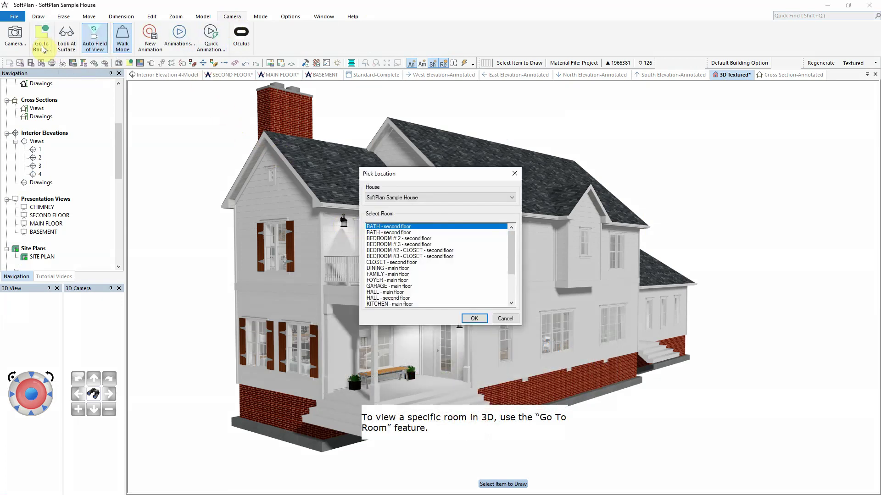
pyautogui.click(511, 290)
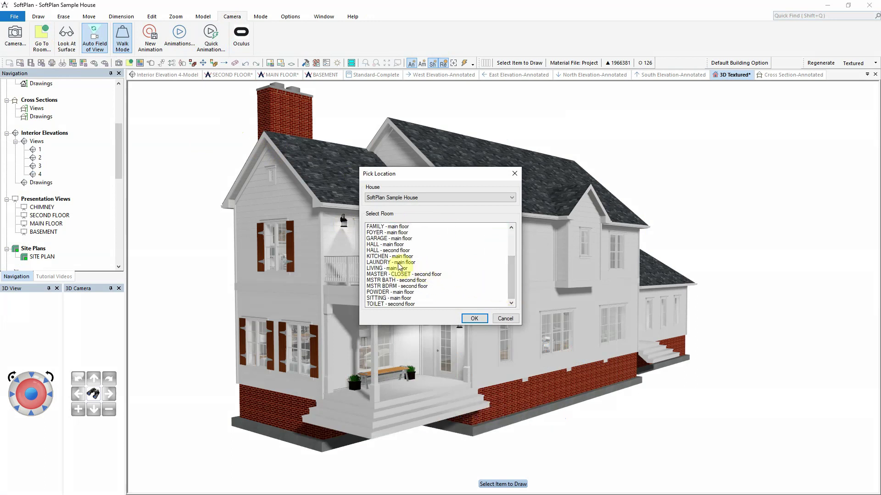
pyautogui.click(380, 269)
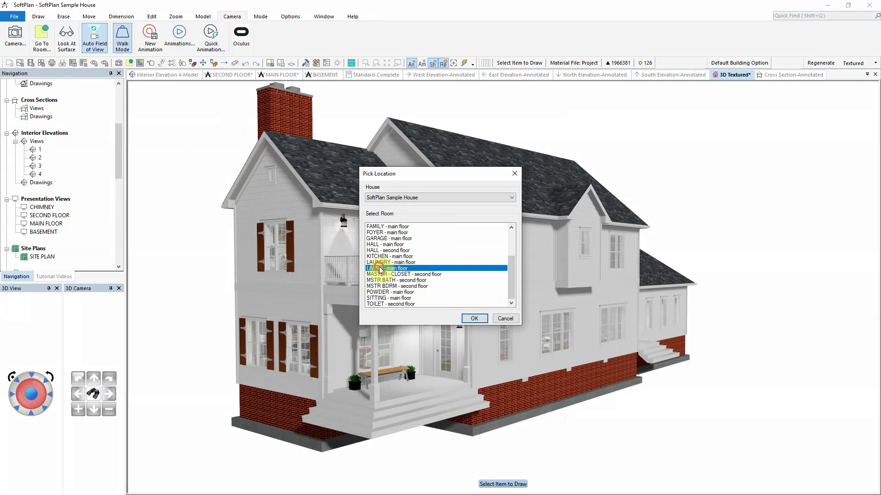
pyautogui.click(474, 318)
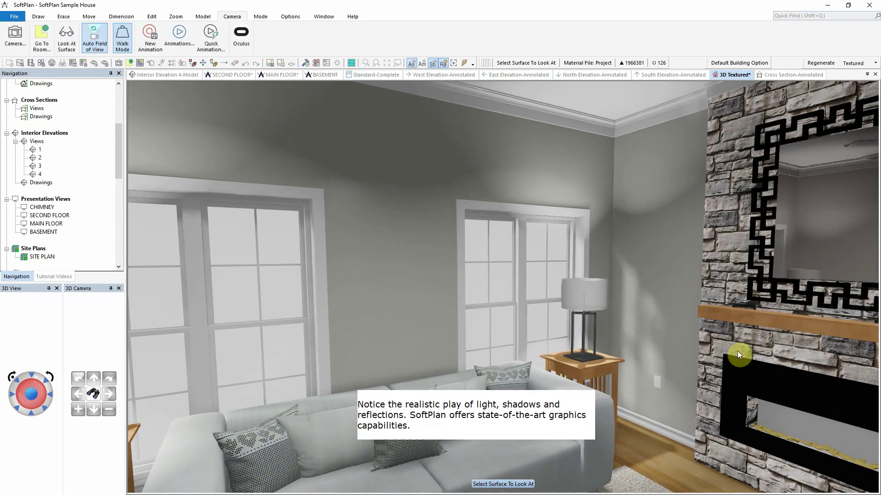
pyautogui.click(731, 336)
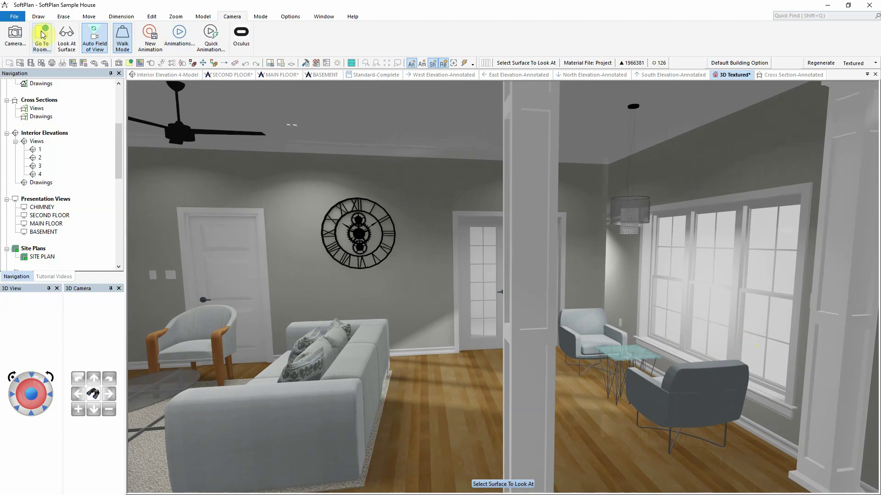
# Step: Jump the 3D camera into the second-floor master bedroom
pyautogui.click(40, 39)
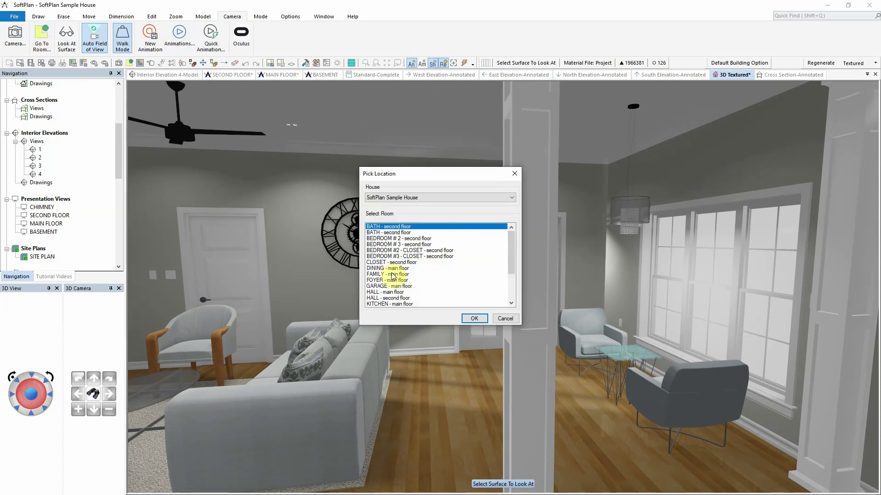
pyautogui.scroll(-1, 393, 275)
pyautogui.scroll(-1, 393, 275)
pyautogui.scroll(-1, 393, 275)
pyautogui.scroll(-1, 393, 275)
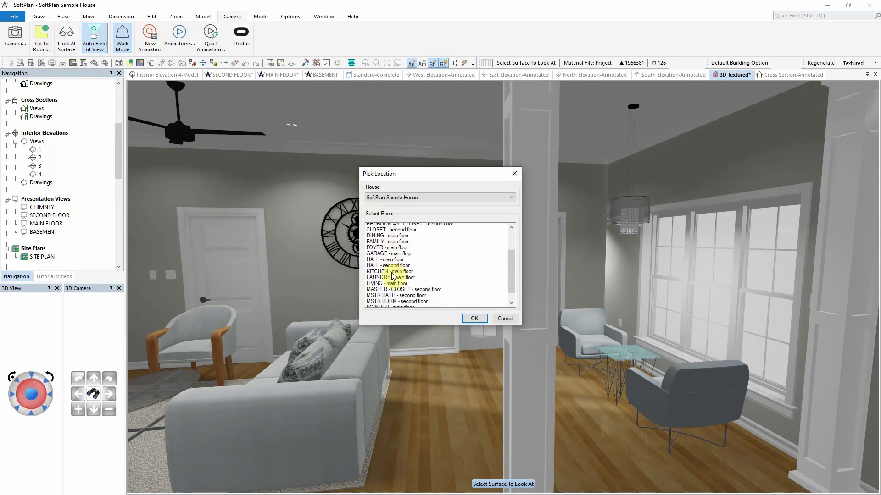
pyautogui.click(410, 298)
pyautogui.click(473, 318)
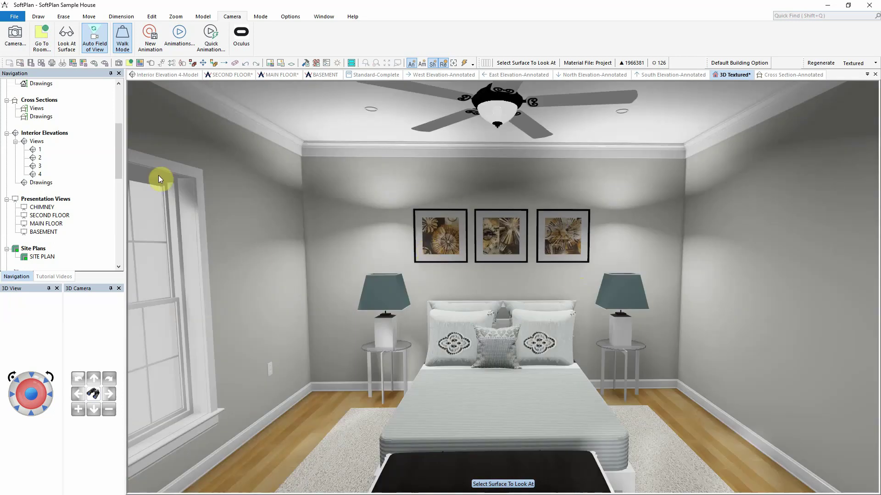
# Step: Visit Bedroom #2, then enter Bedroom #3 and face its headboard wall and window
pyautogui.click(50, 44)
pyautogui.click(401, 239)
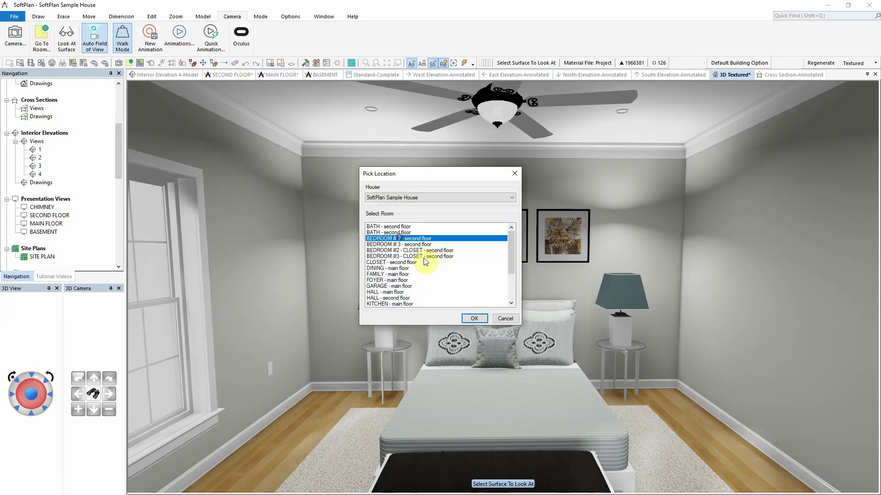
pyautogui.click(473, 318)
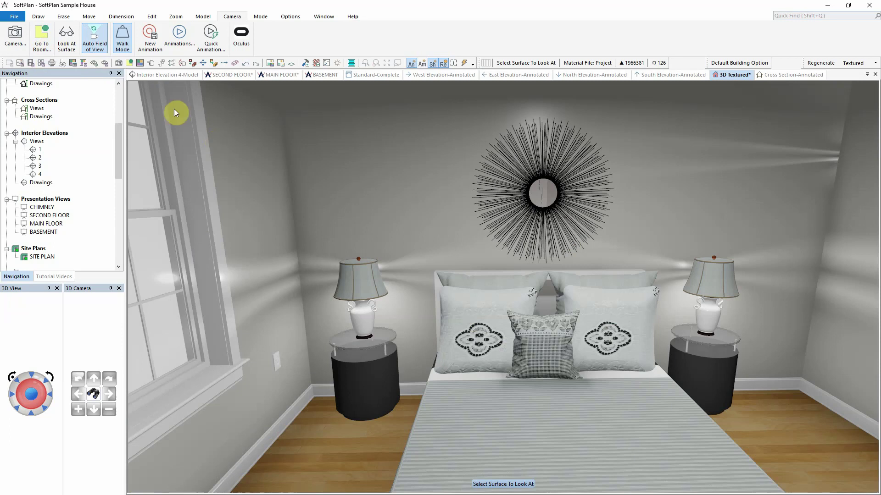
pyautogui.click(42, 39)
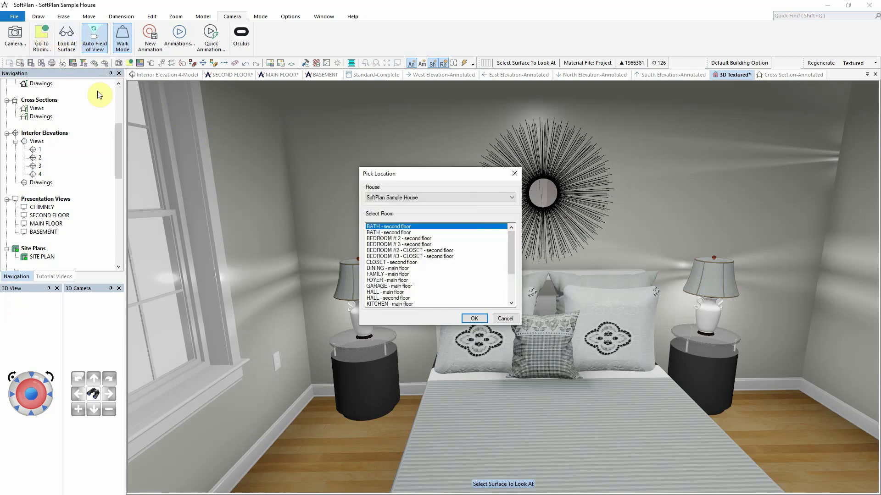
pyautogui.click(412, 248)
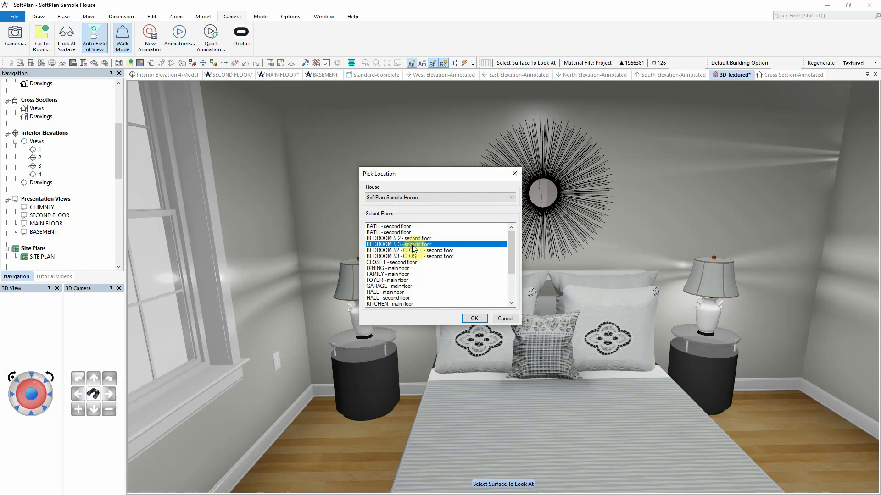
pyautogui.click(473, 318)
pyautogui.click(474, 318)
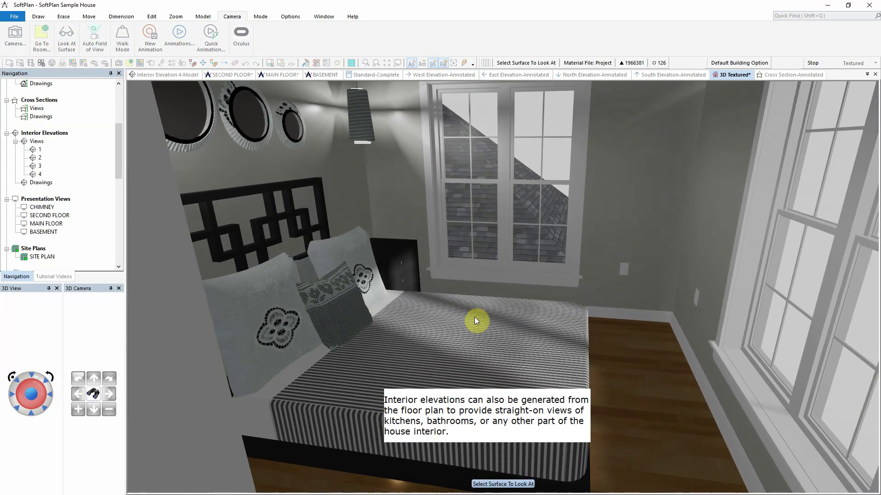
pyautogui.click(475, 317)
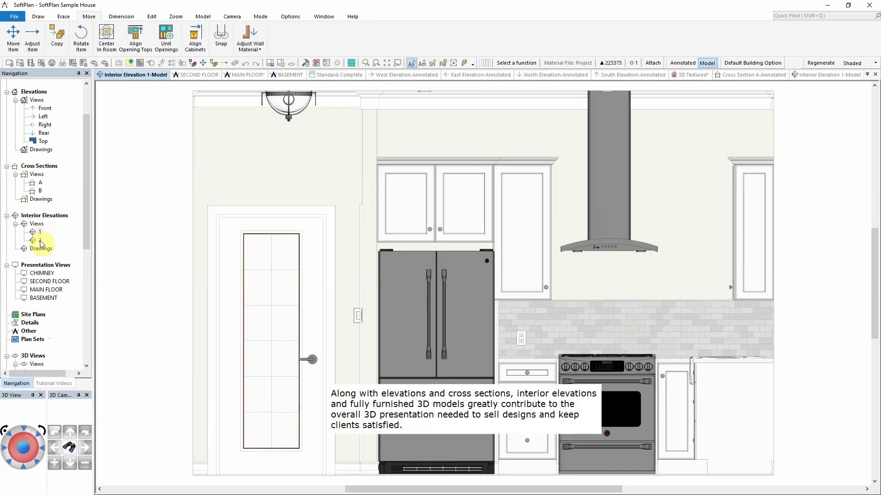
# Step: Open interior elevations 2, 3 and 4, ending on the double vanity with oval mirrors
pyautogui.doubleClick(40, 240)
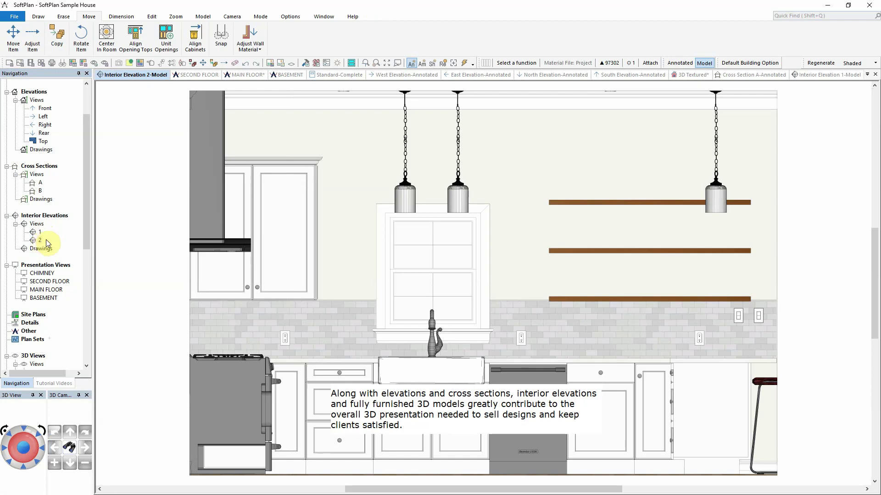
pyautogui.doubleClick(40, 249)
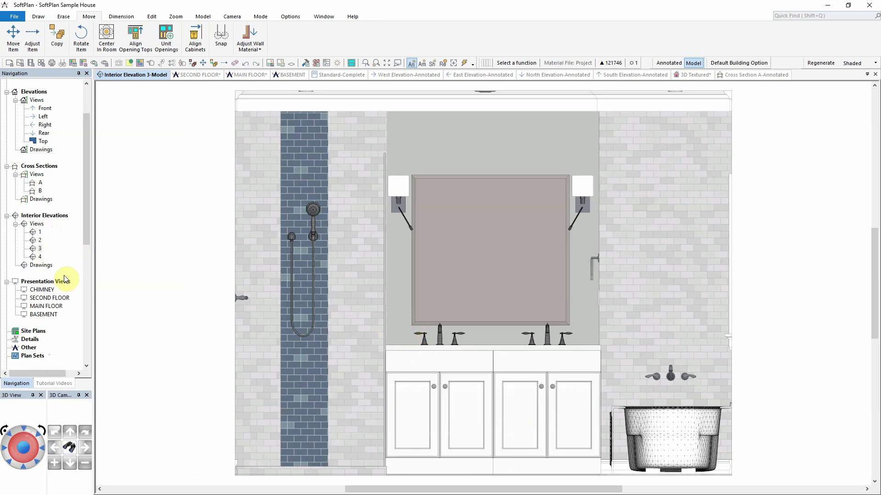
pyautogui.doubleClick(40, 257)
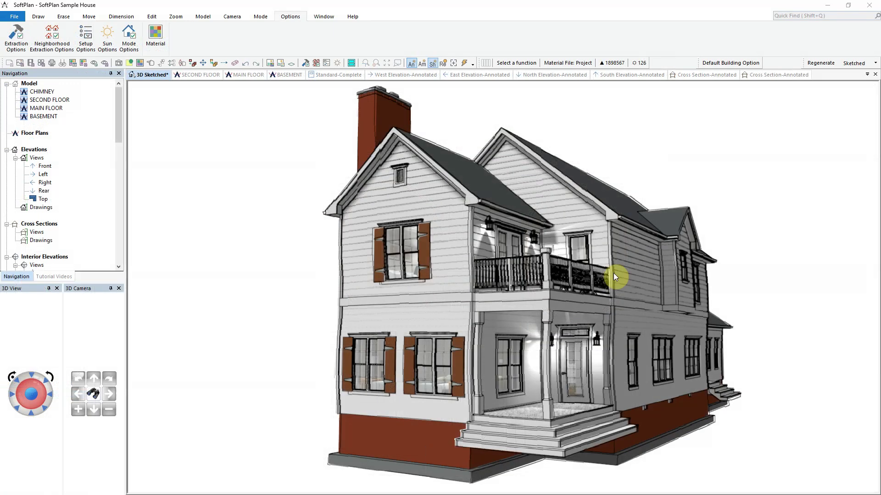
# Step: Render the 3D house in Illustrated, then Watercolor, and finally Ray Traced style
pyautogui.click(876, 64)
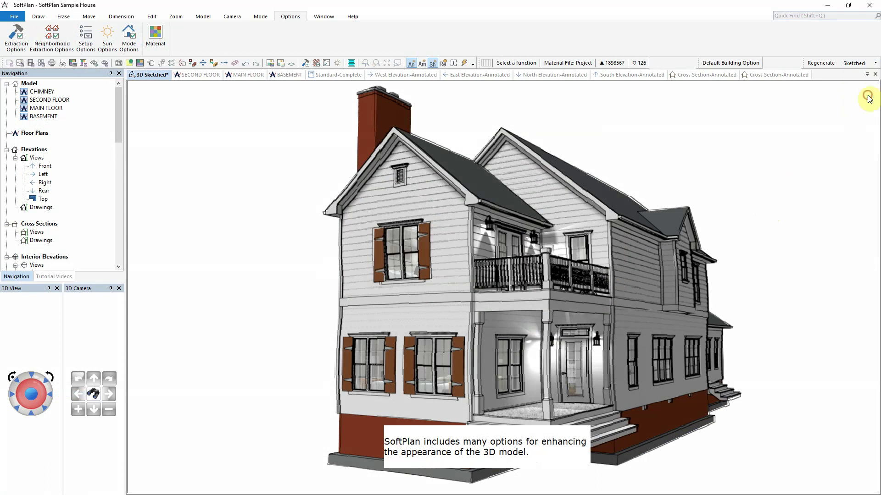
pyautogui.click(864, 95)
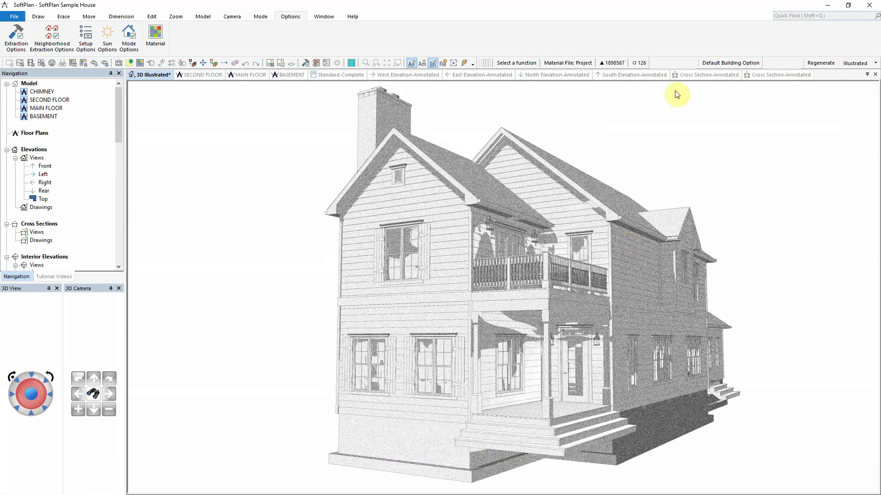
pyautogui.click(876, 63)
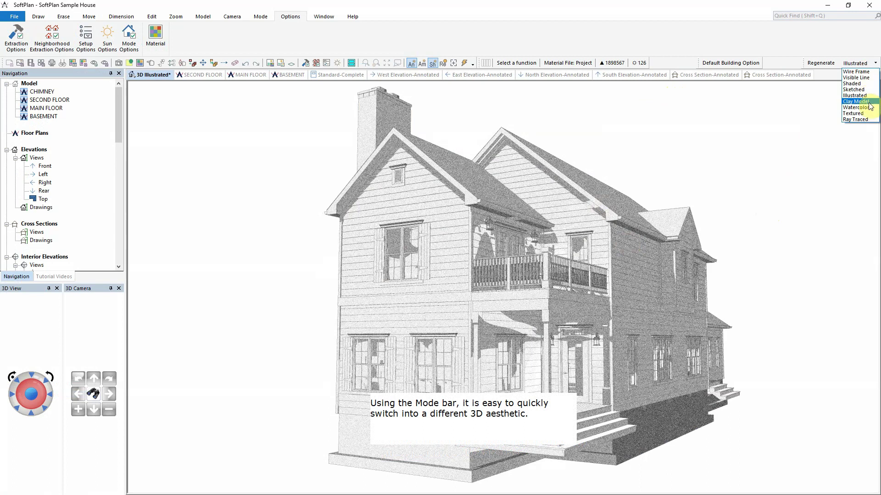
pyautogui.click(858, 108)
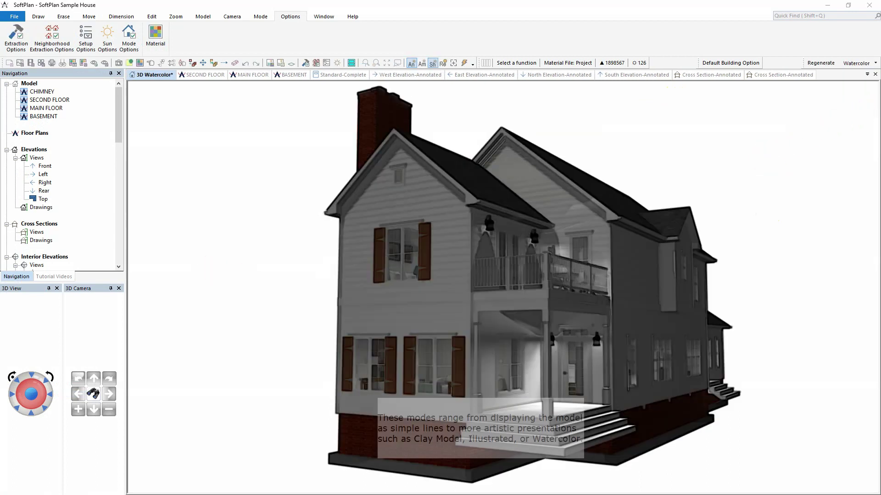
pyautogui.click(868, 68)
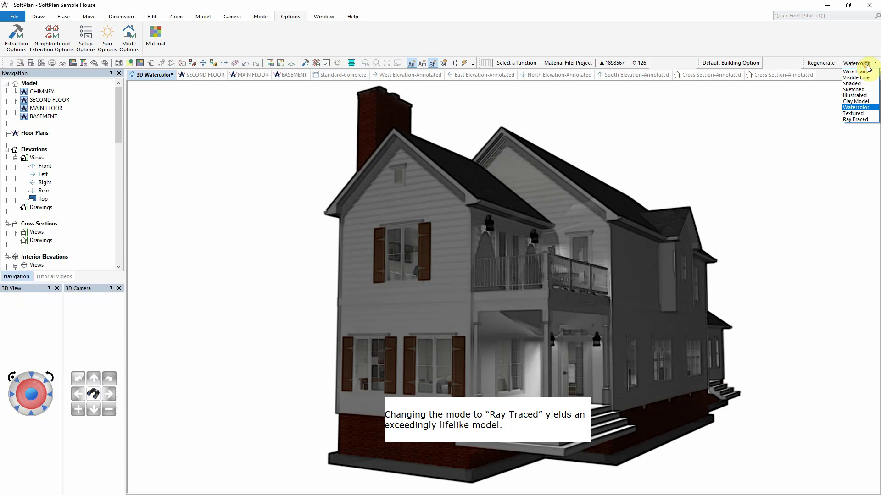
pyautogui.click(862, 120)
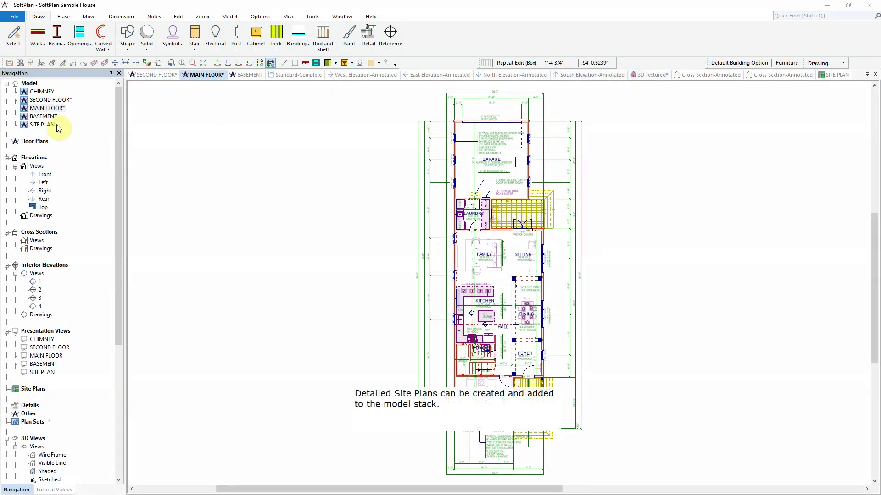
# Step: Open the SITE PLAN, then show the landscaped house in the textured 3D view
pyautogui.doubleClick(56, 125)
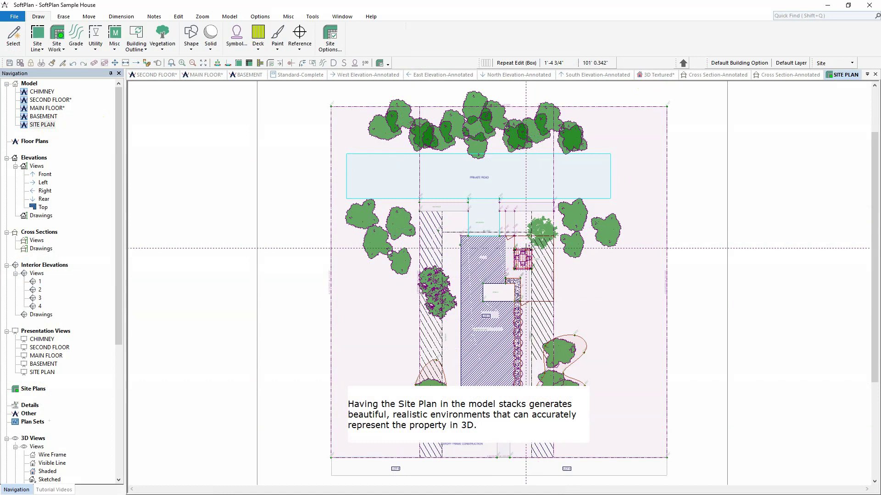
pyautogui.click(659, 79)
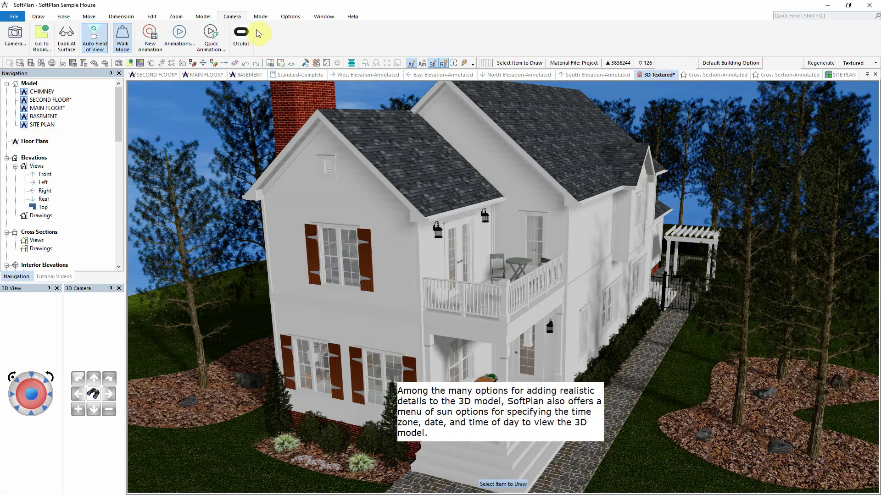
# Step: Change the sun time from 9:00 AM to 1:00 PM and rotate the view around the house
pyautogui.click(290, 16)
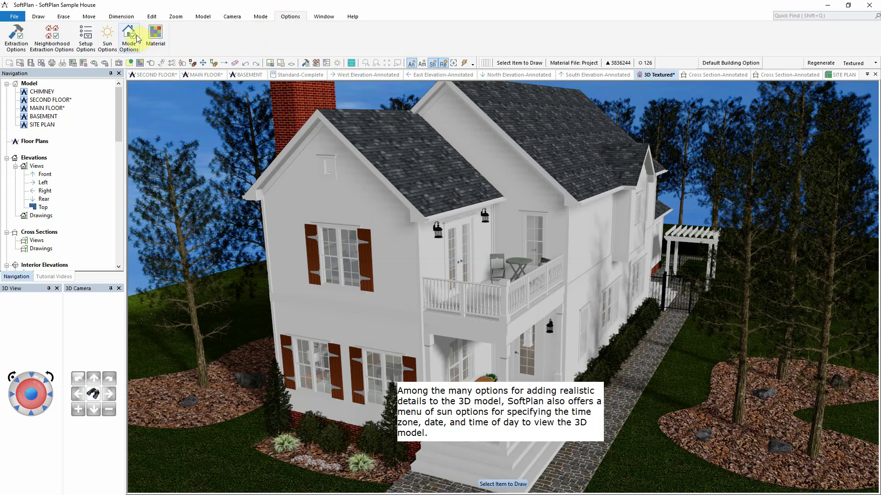
pyautogui.click(108, 39)
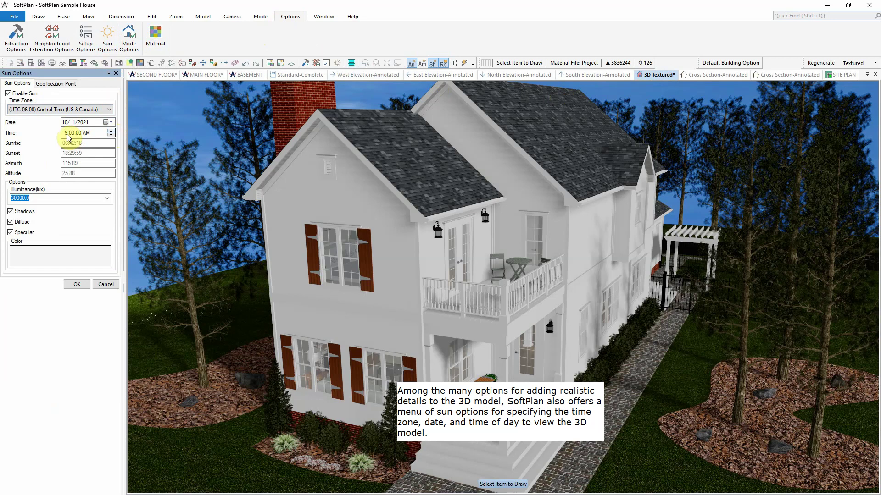
pyautogui.click(112, 132)
pyautogui.click(111, 132)
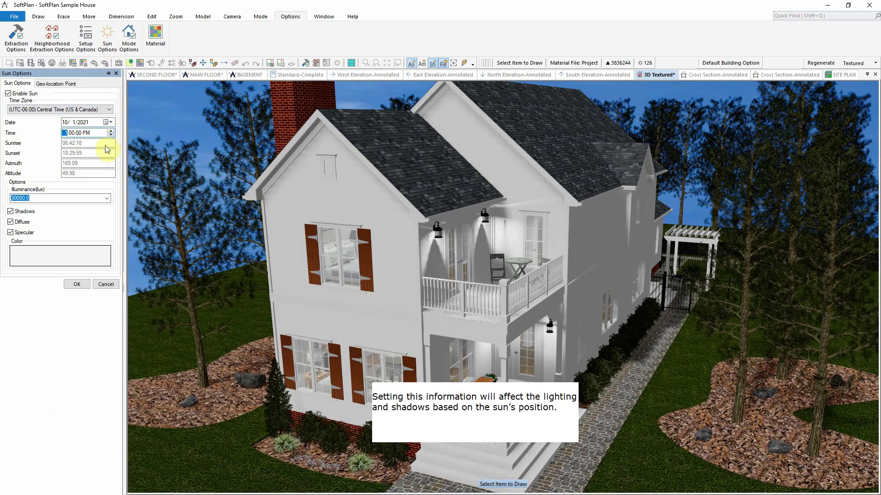
pyautogui.click(76, 284)
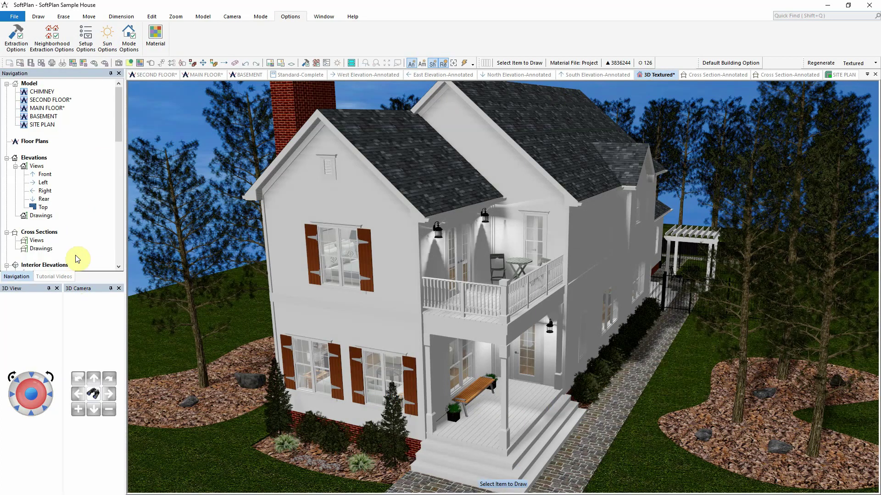
pyautogui.click(13, 378)
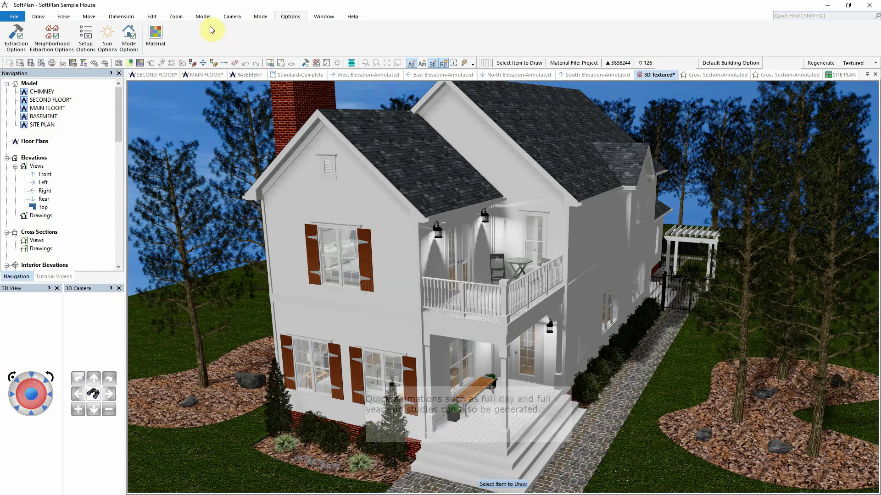
# Step: Run a Full Day Sun Study quick animation, then play back the walk-through tour
pyautogui.click(228, 18)
pyautogui.click(213, 40)
pyautogui.click(508, 238)
pyautogui.click(508, 240)
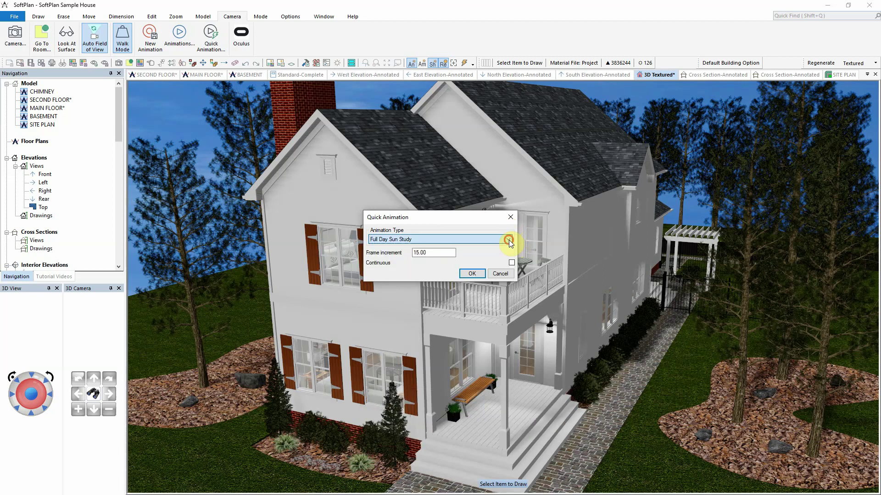
pyautogui.click(472, 274)
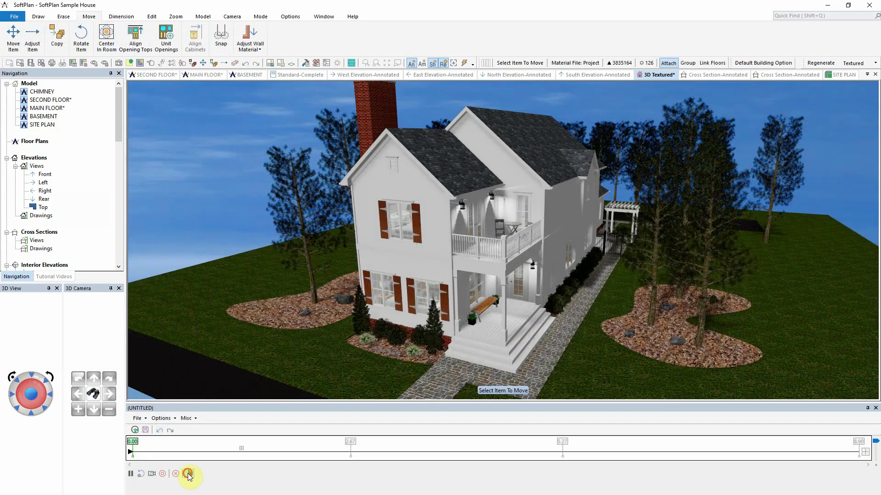
pyautogui.click(188, 474)
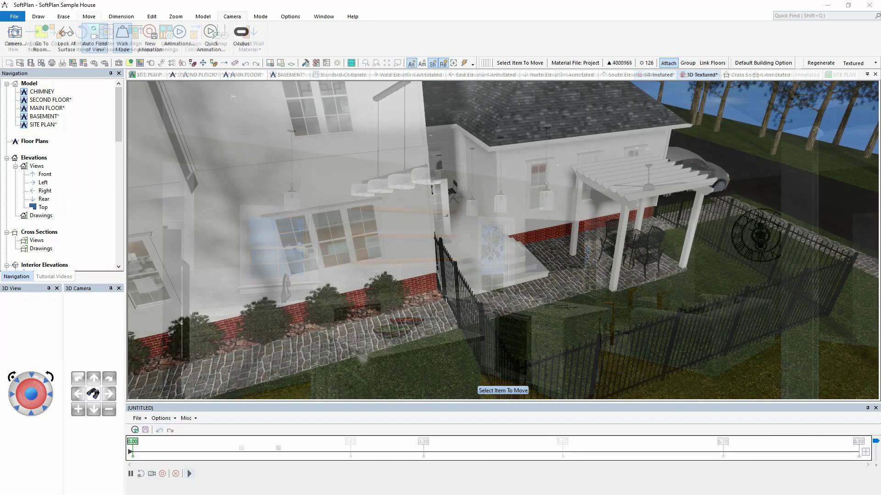
# Step: Play the exterior yard, bedroom and upstairs hallway walk-through animations
pyautogui.click(190, 475)
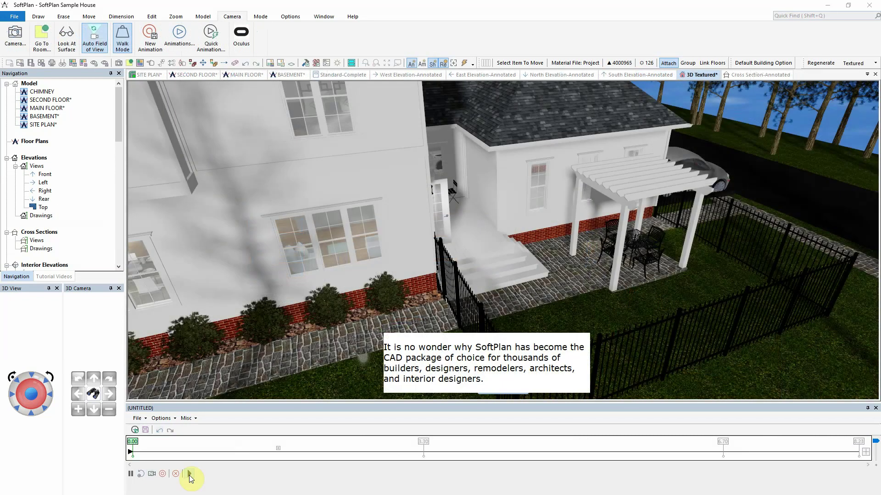
pyautogui.click(190, 475)
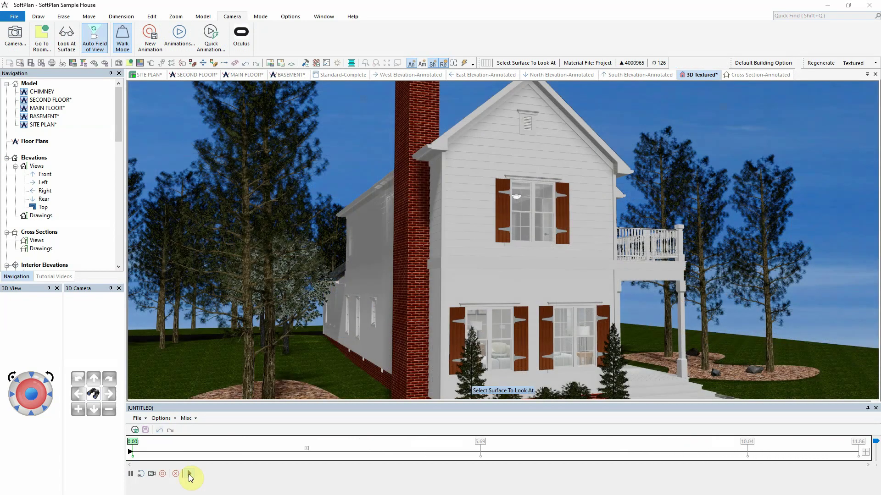
pyautogui.click(188, 474)
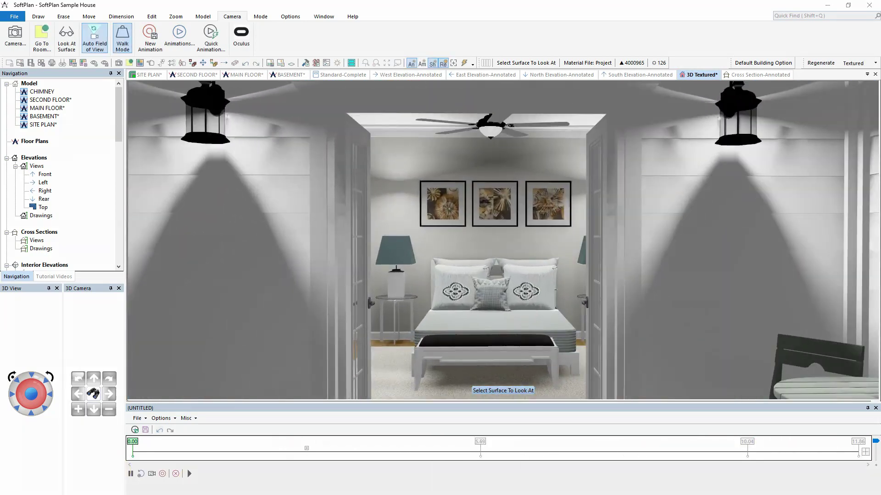
pyautogui.click(163, 474)
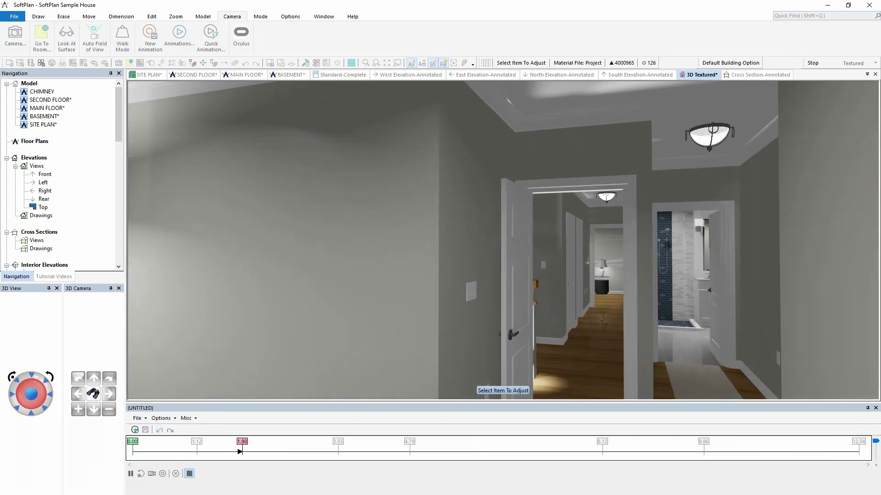